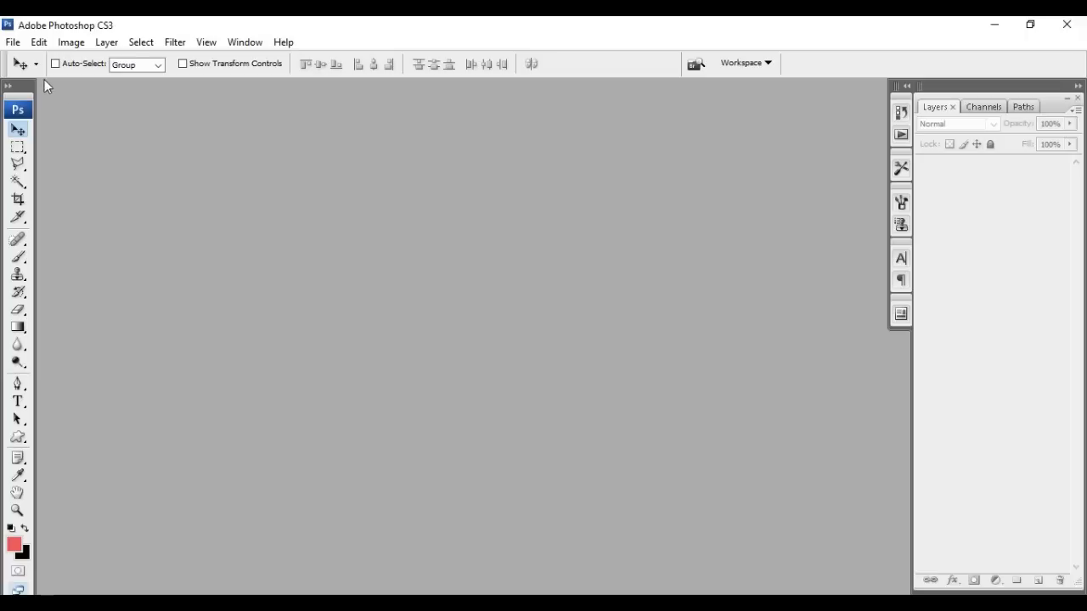
# Start a new document 300 cm wide and 100 cm high, keeping 50 pixels/inch and CMYK Color
pyautogui.click(13, 44)
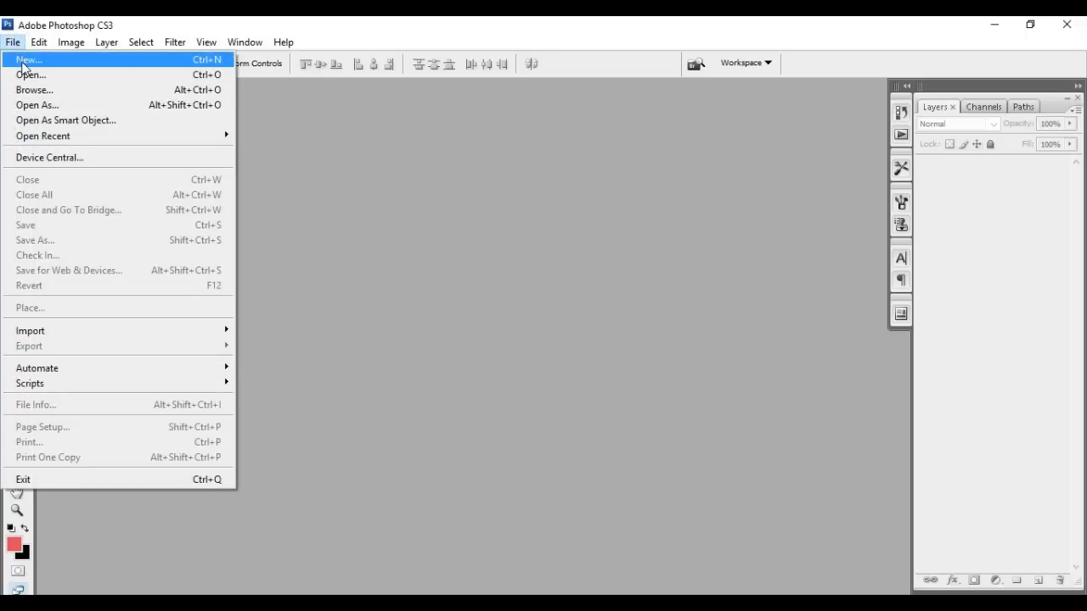
pyautogui.click(26, 61)
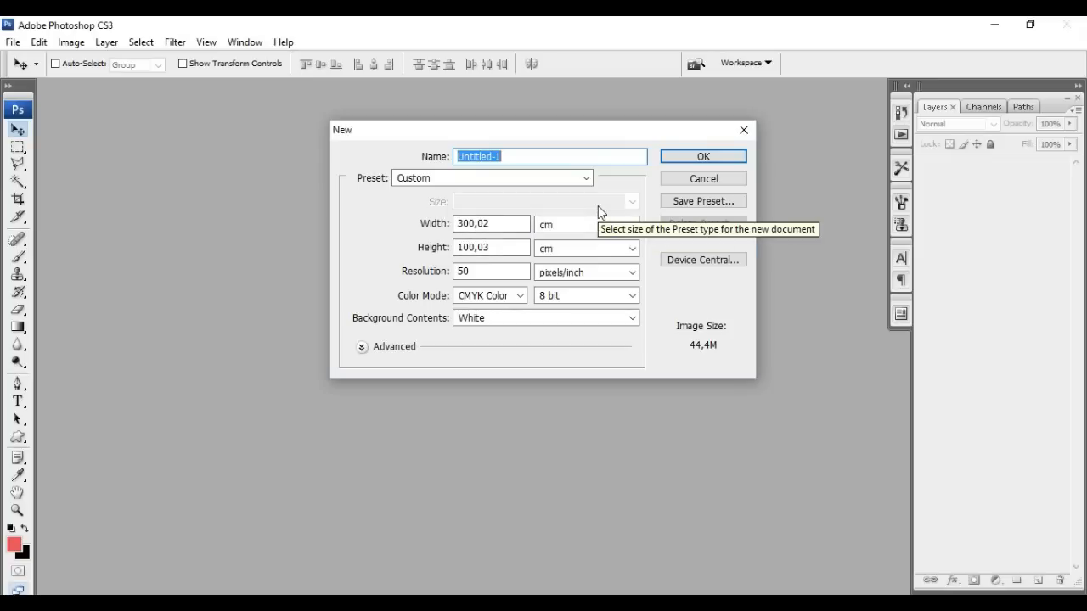
pyautogui.click(430, 228)
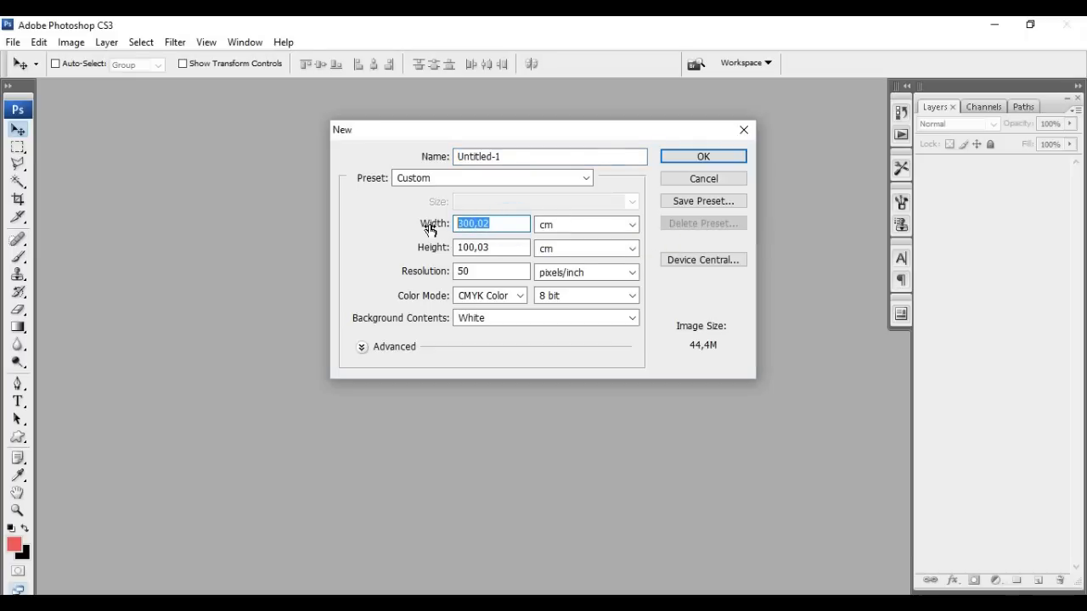
pyautogui.write('300')
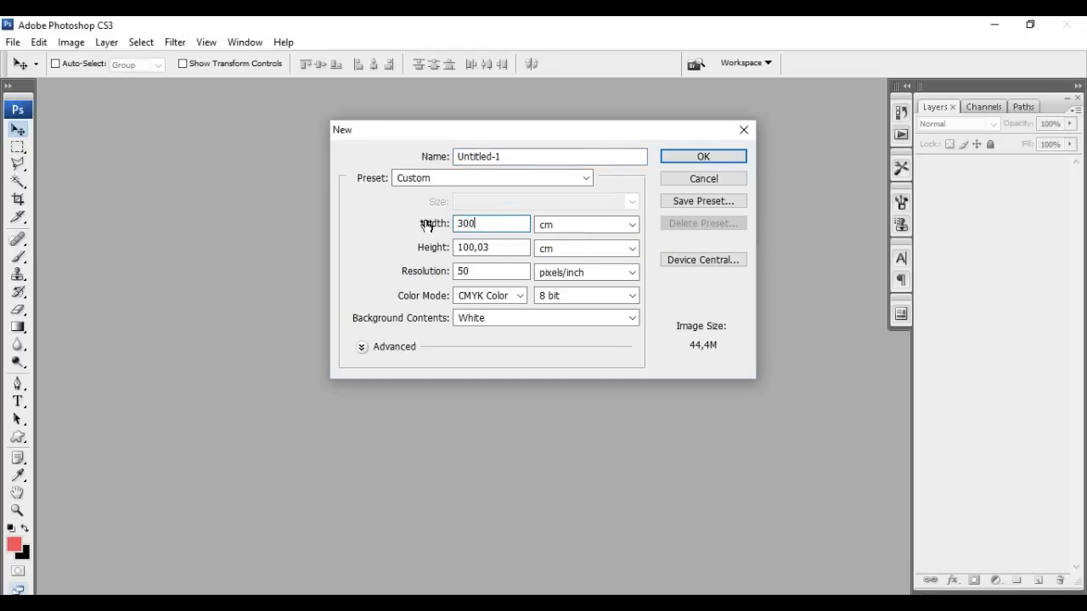
pyautogui.click(547, 228)
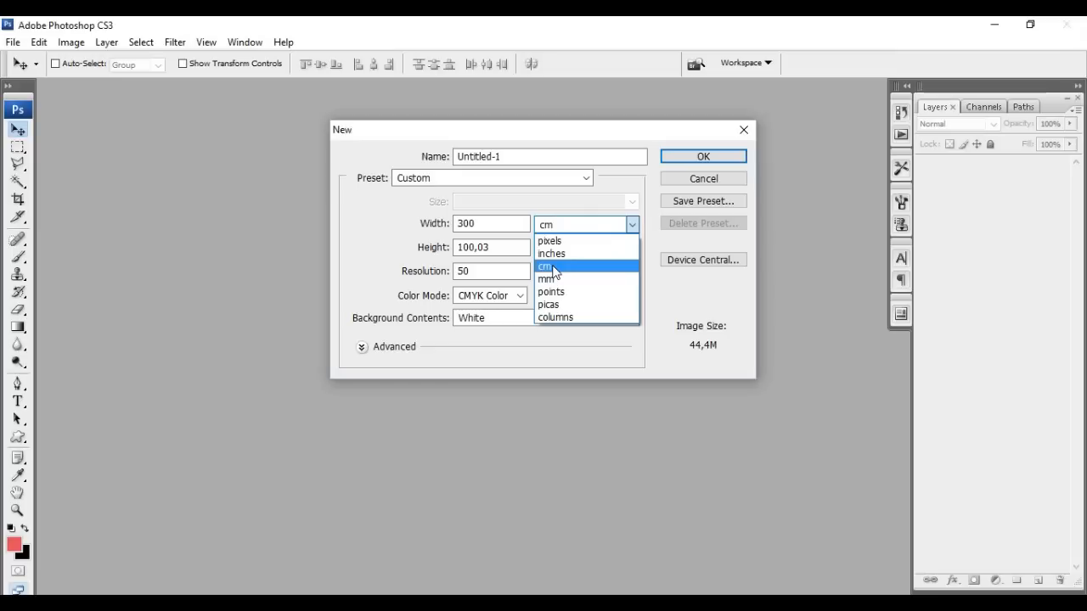
pyautogui.click(552, 270)
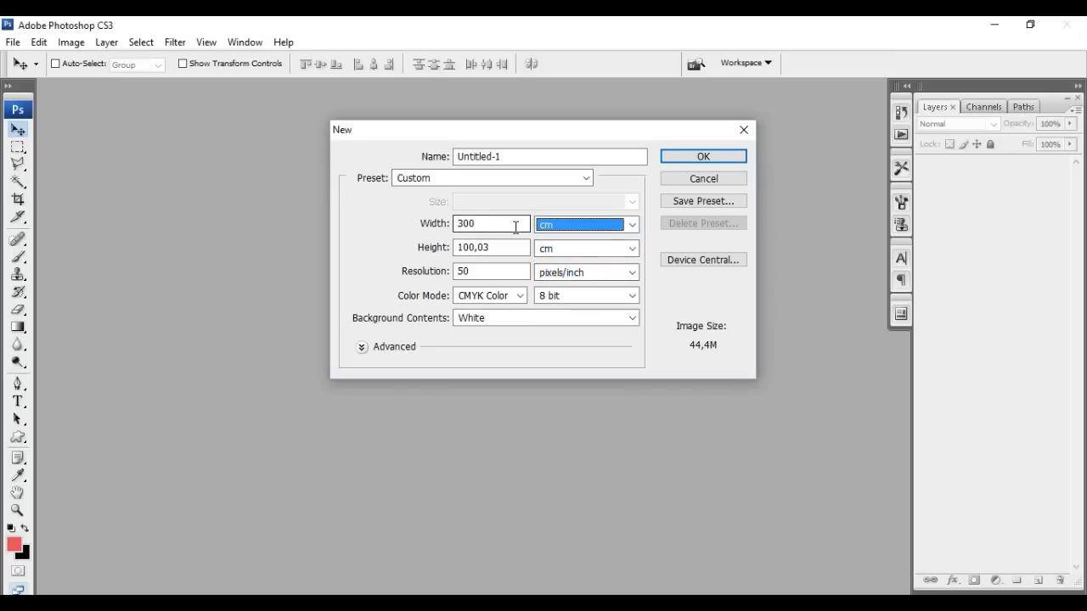
pyautogui.click(539, 228)
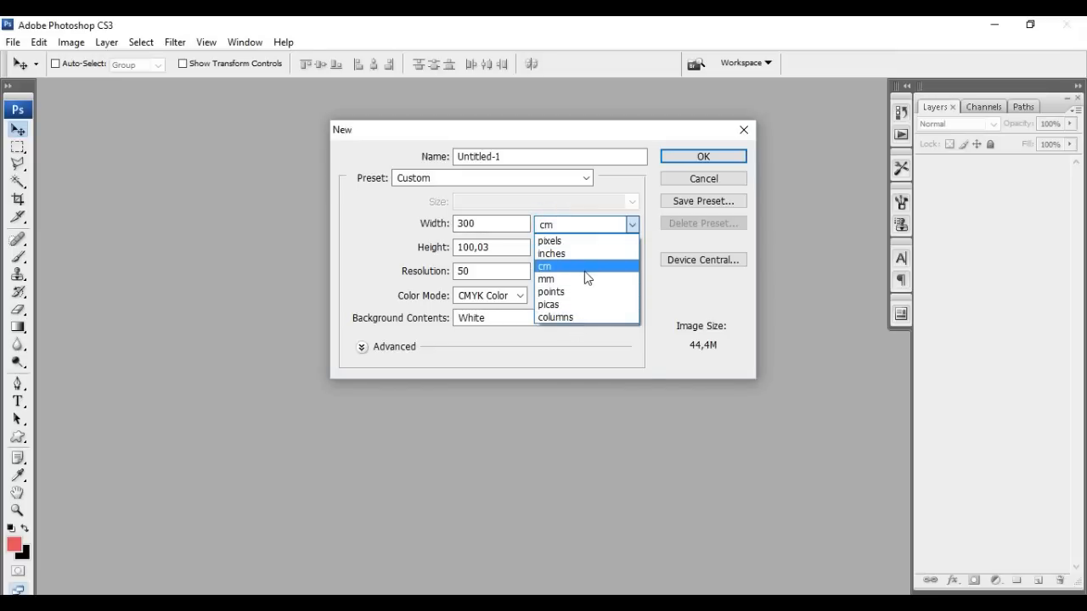
pyautogui.click(585, 273)
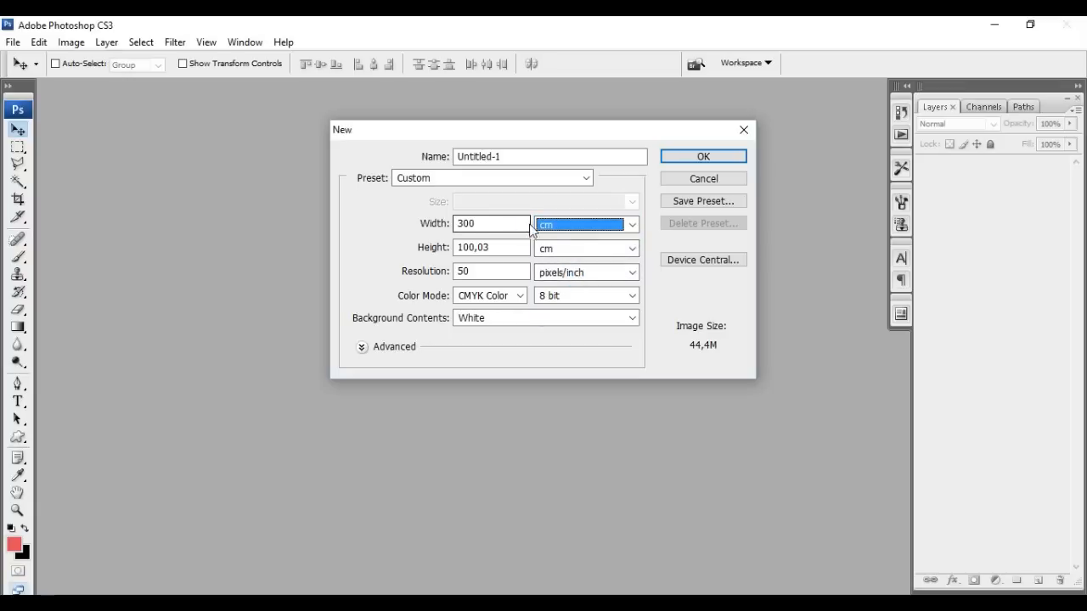
pyautogui.moveTo(512, 247); pyautogui.dragTo(437, 254)
pyautogui.write('100')
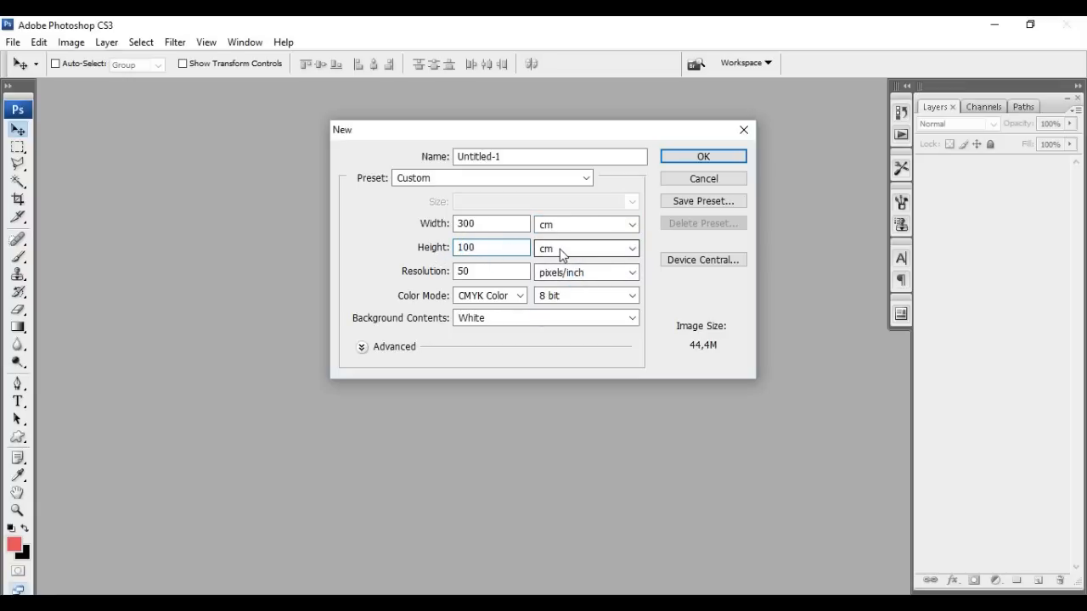
pyautogui.click(508, 273)
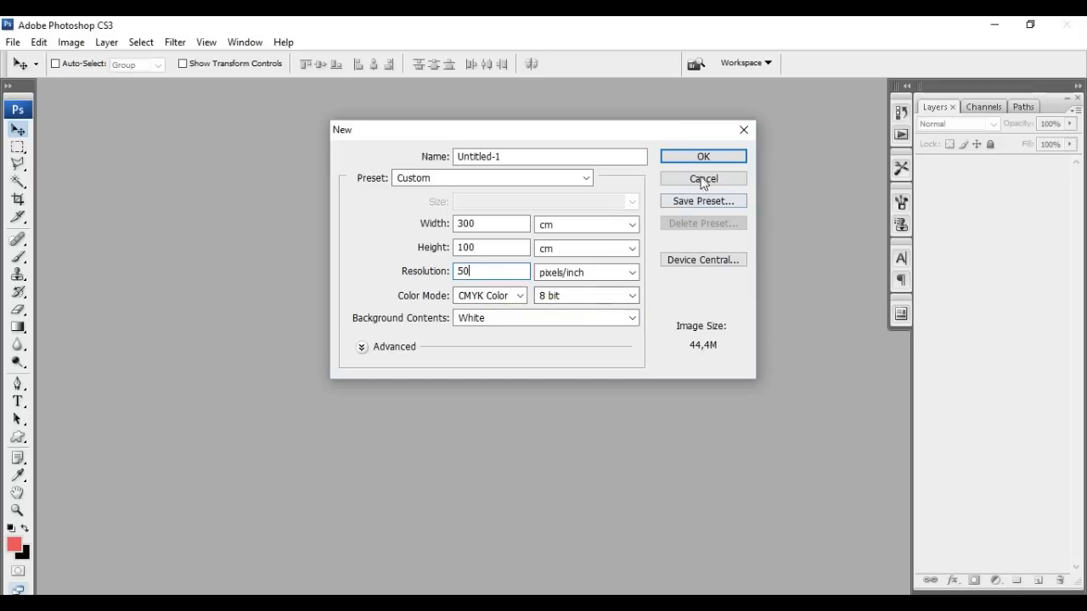
# Confirm the New dialog to create the blank white Untitled-1 CMYK/8 document
pyautogui.click(701, 157)
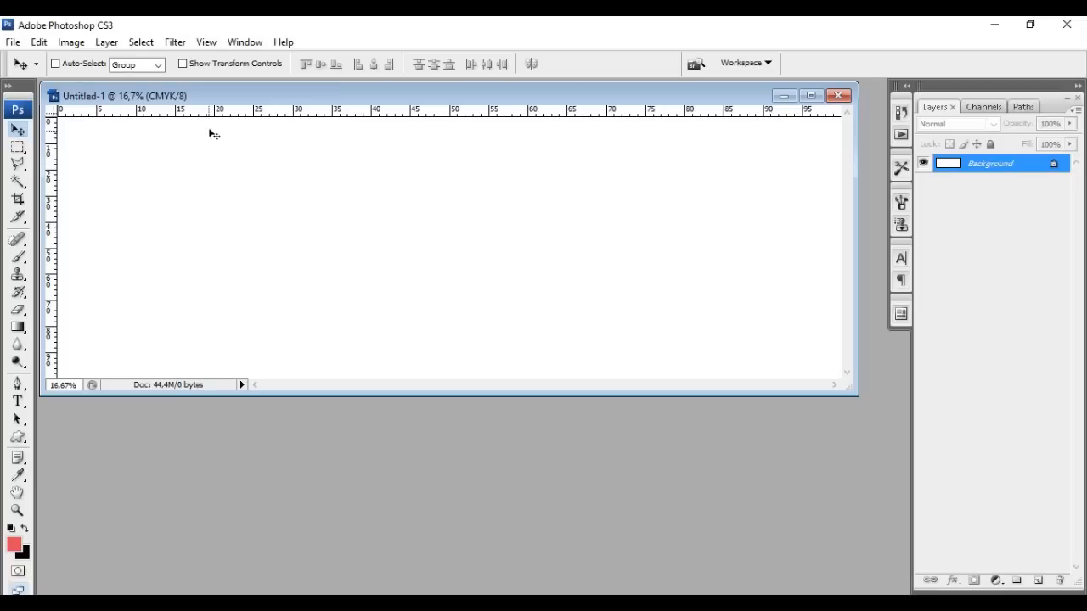
pyautogui.click(208, 44)
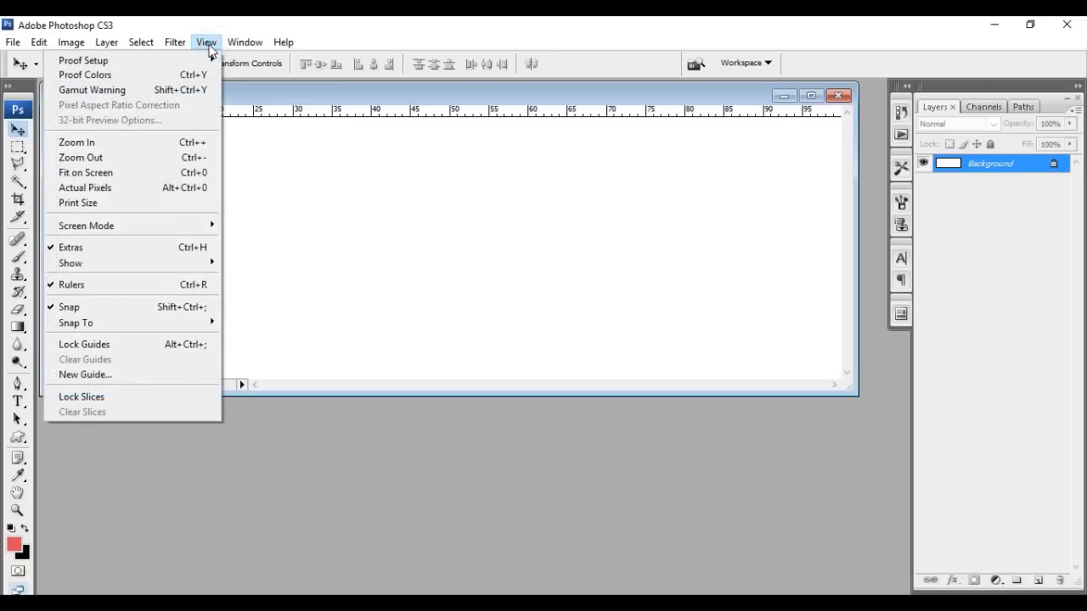
pyautogui.click(196, 294)
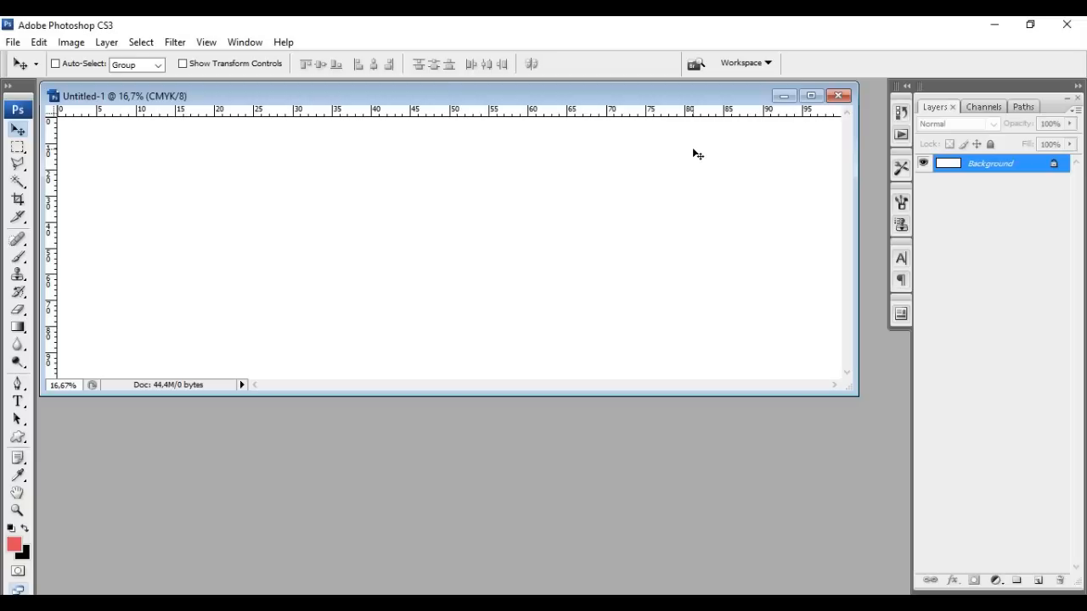
pyautogui.rightClick(597, 116)
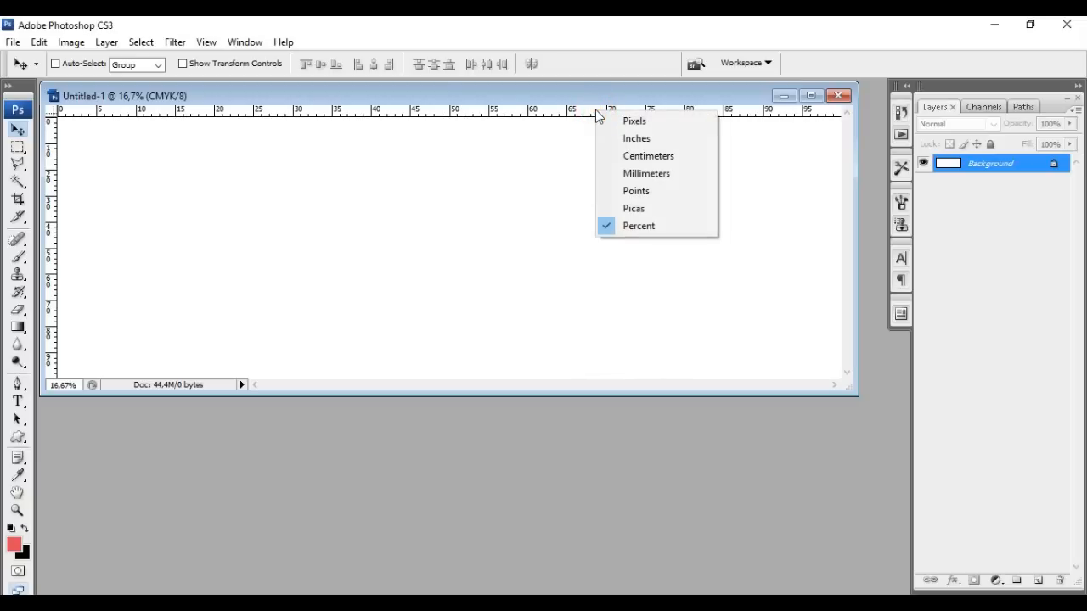
pyautogui.rightClick(584, 114)
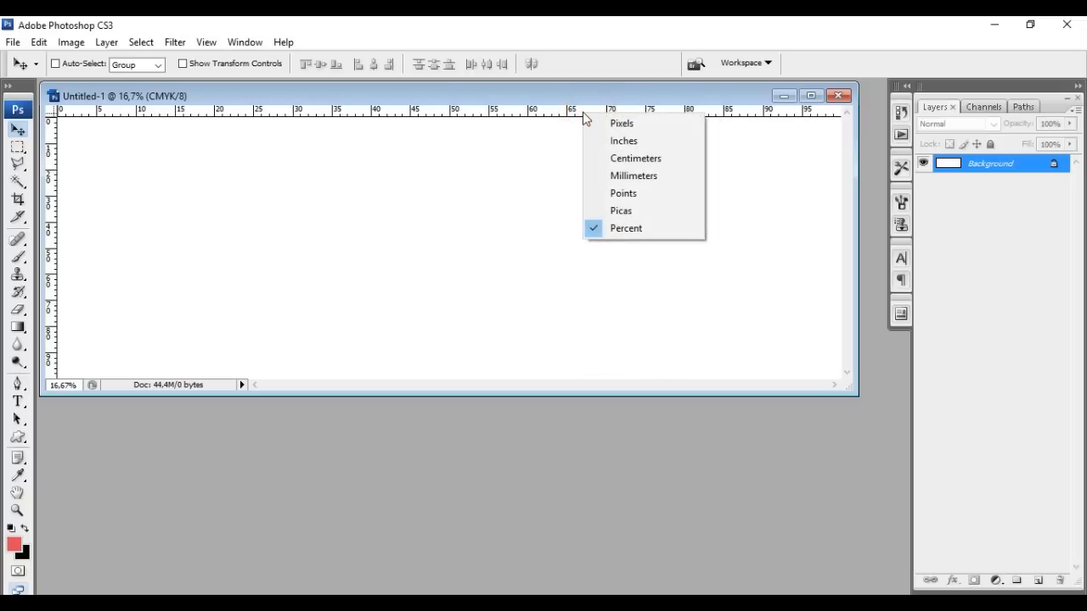
pyautogui.click(631, 122)
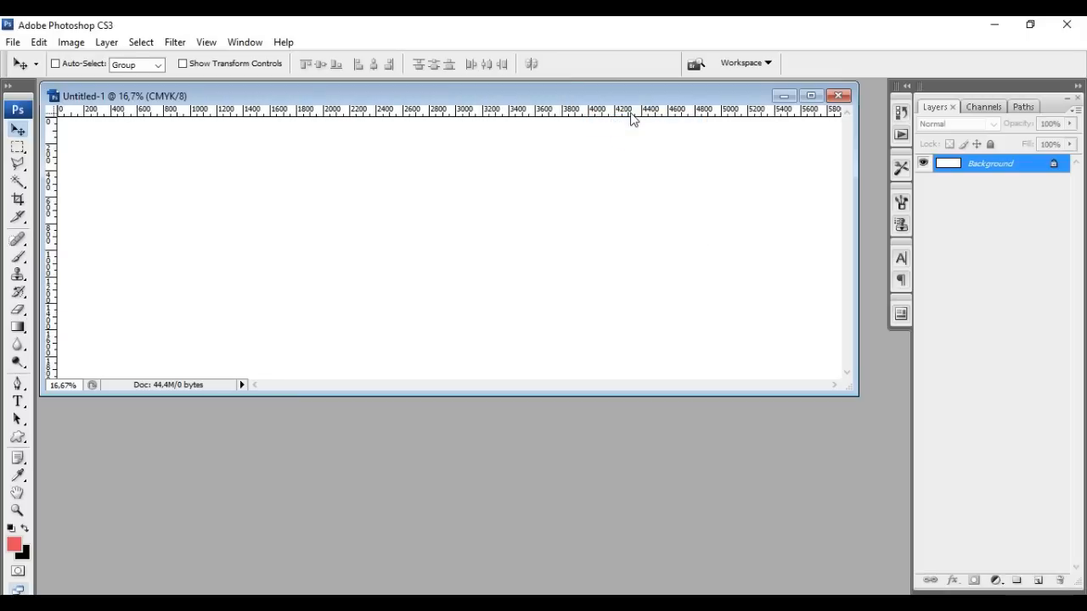
pyautogui.rightClick(632, 116)
pyautogui.click(654, 141)
pyautogui.rightClick(644, 116)
pyautogui.click(655, 154)
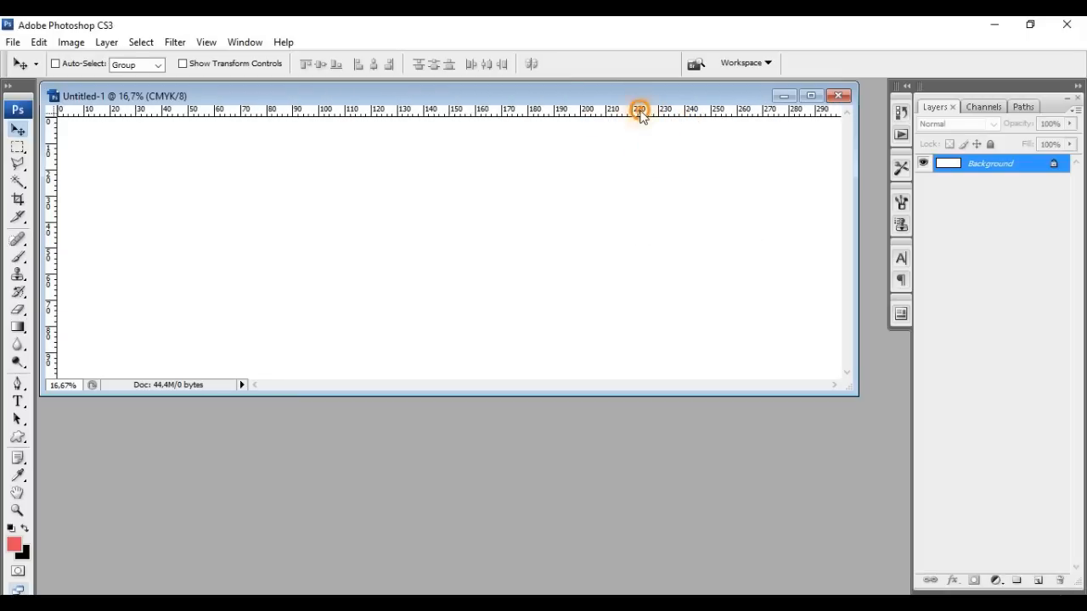
pyautogui.rightClick(641, 115)
pyautogui.click(668, 174)
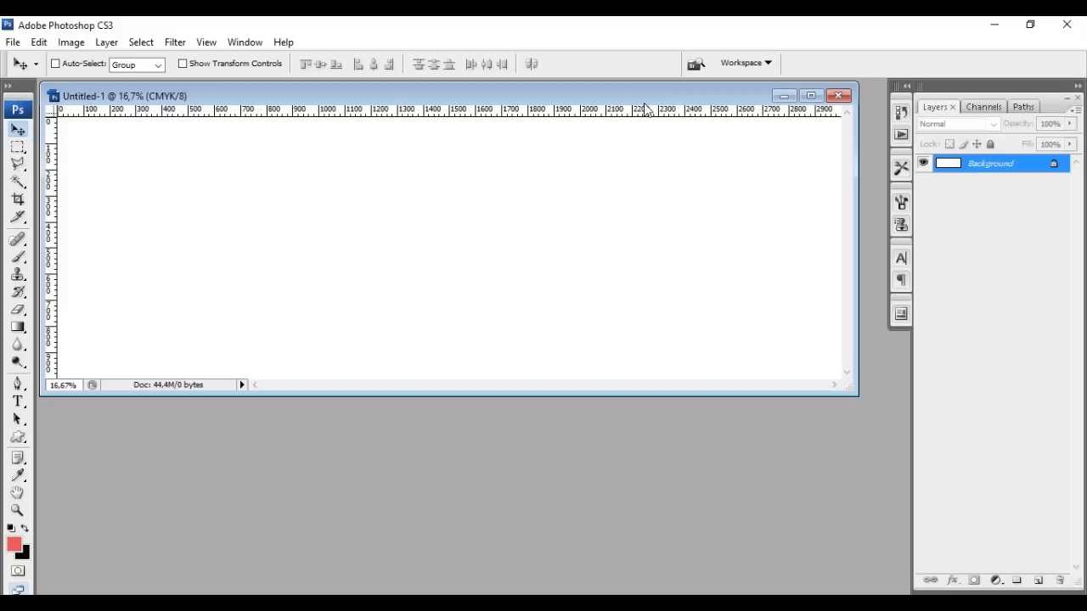
pyautogui.rightClick(645, 116)
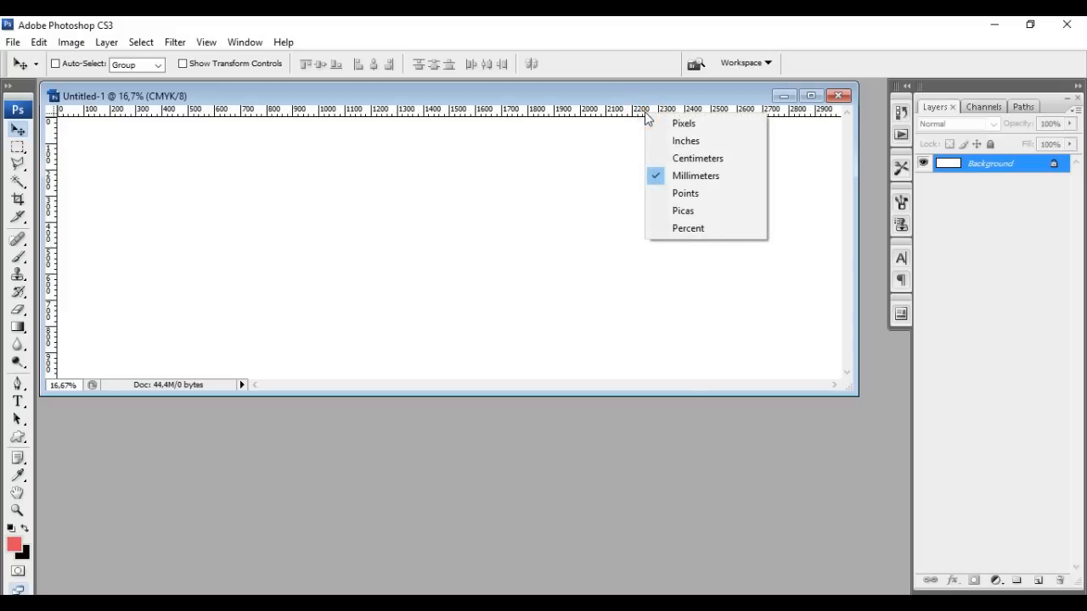
pyautogui.click(698, 230)
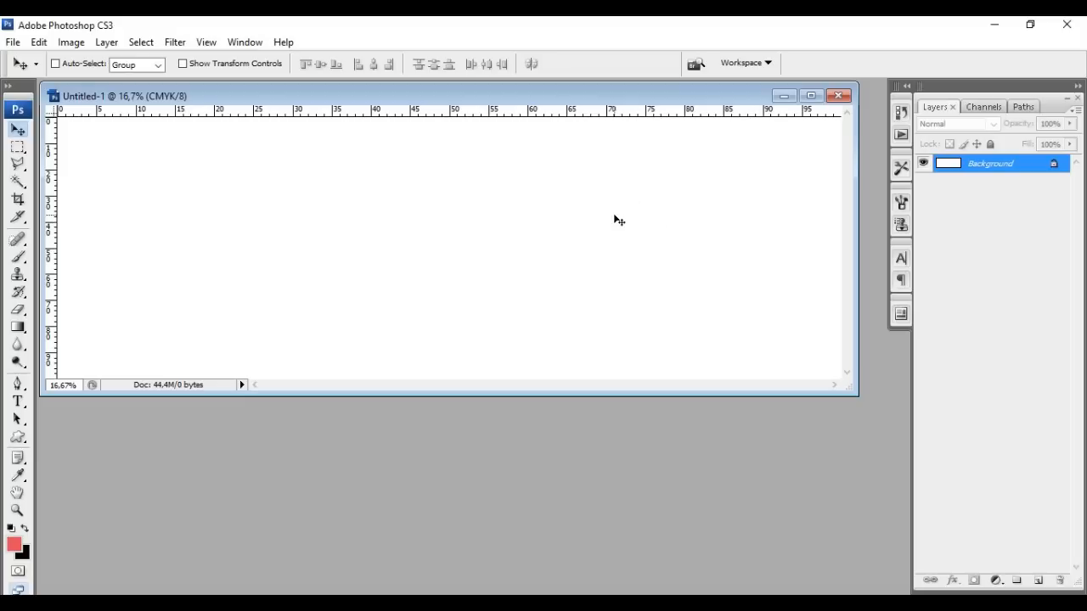
pyautogui.rightClick(344, 111)
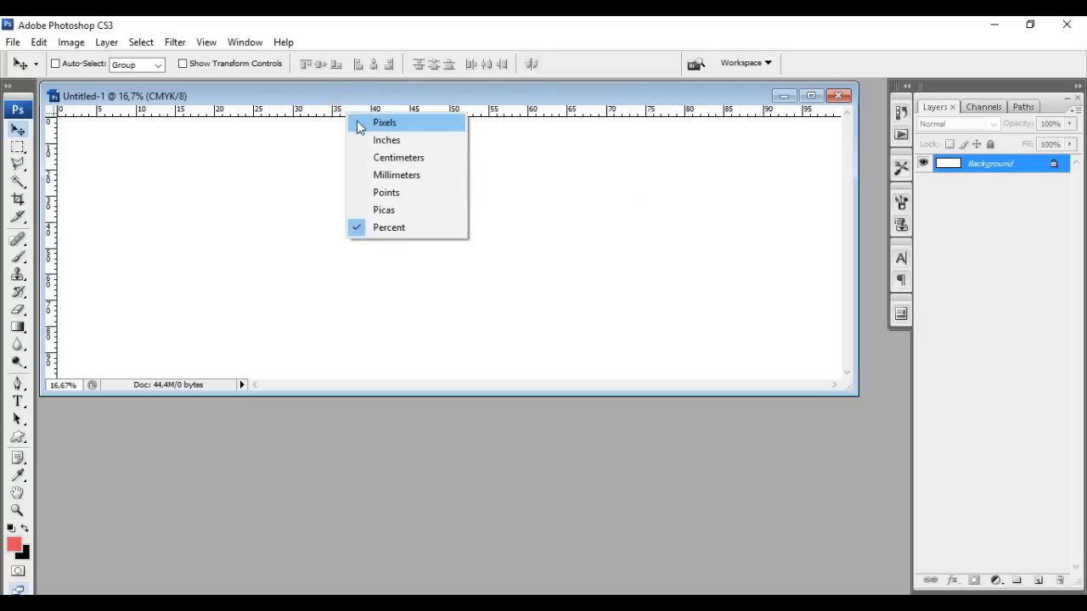
pyautogui.click(412, 226)
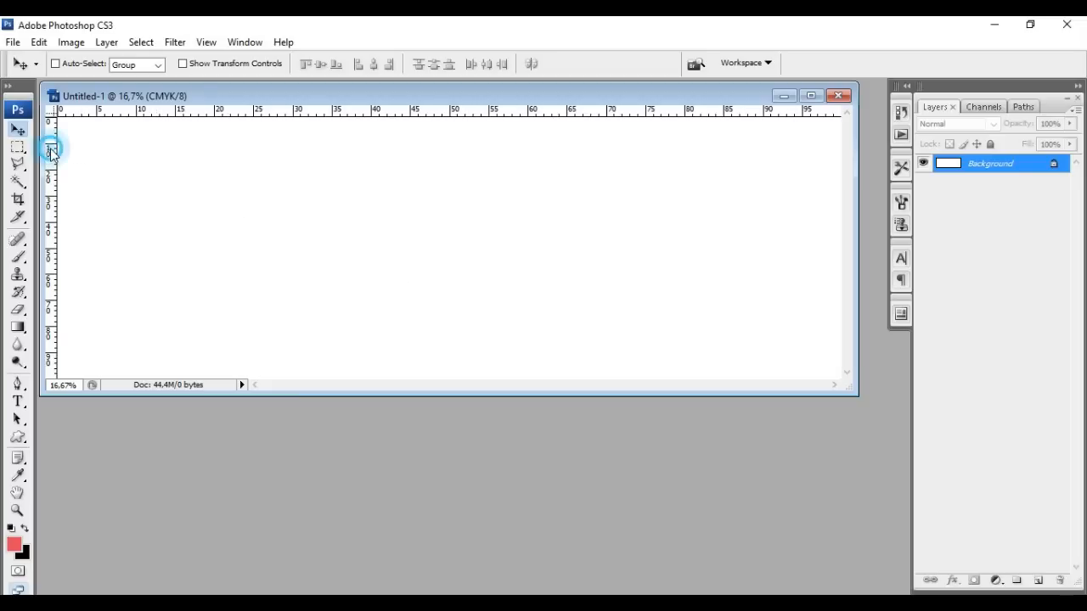
# Place a vertical guide at the 50 mark, redoing it once, and a horizontal guide across the middle
pyautogui.moveTo(50, 152); pyautogui.dragTo(449, 175)
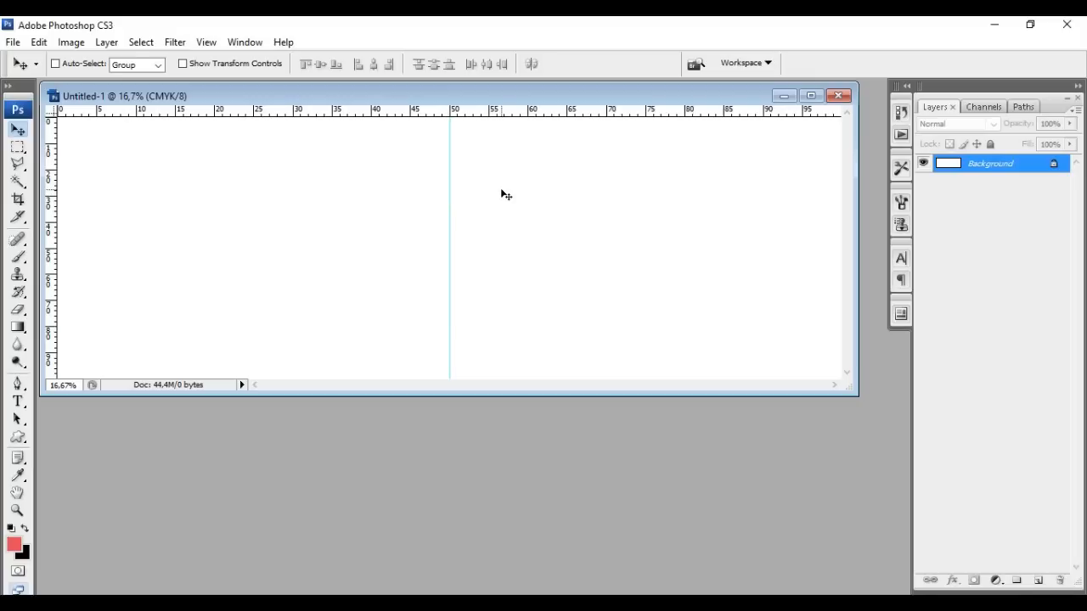
pyautogui.moveTo(449, 182); pyautogui.dragTo(913, 206)
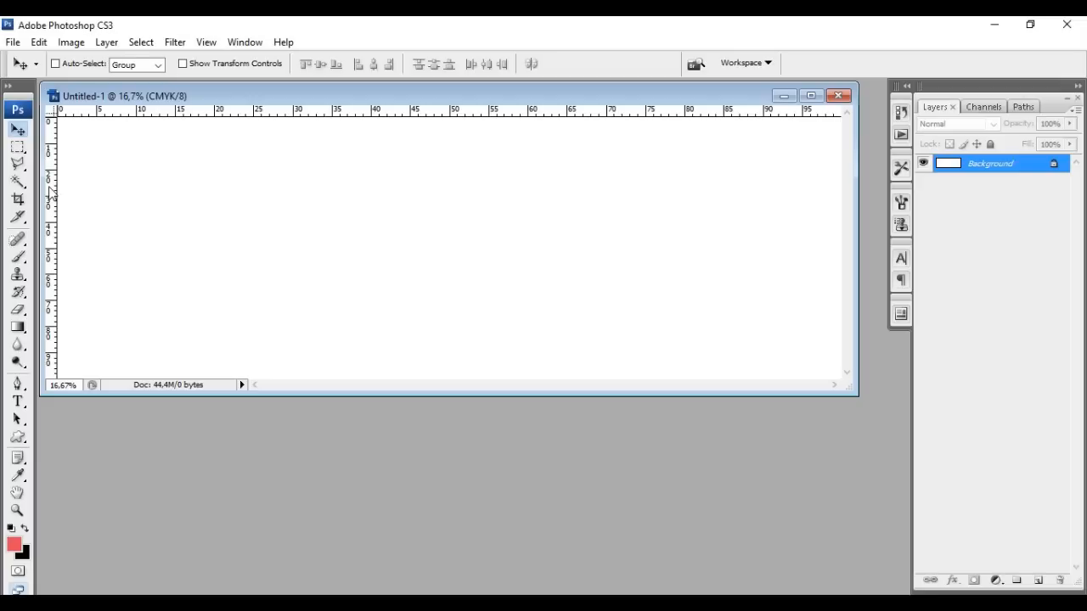
pyautogui.moveTo(49, 193); pyautogui.dragTo(449, 199)
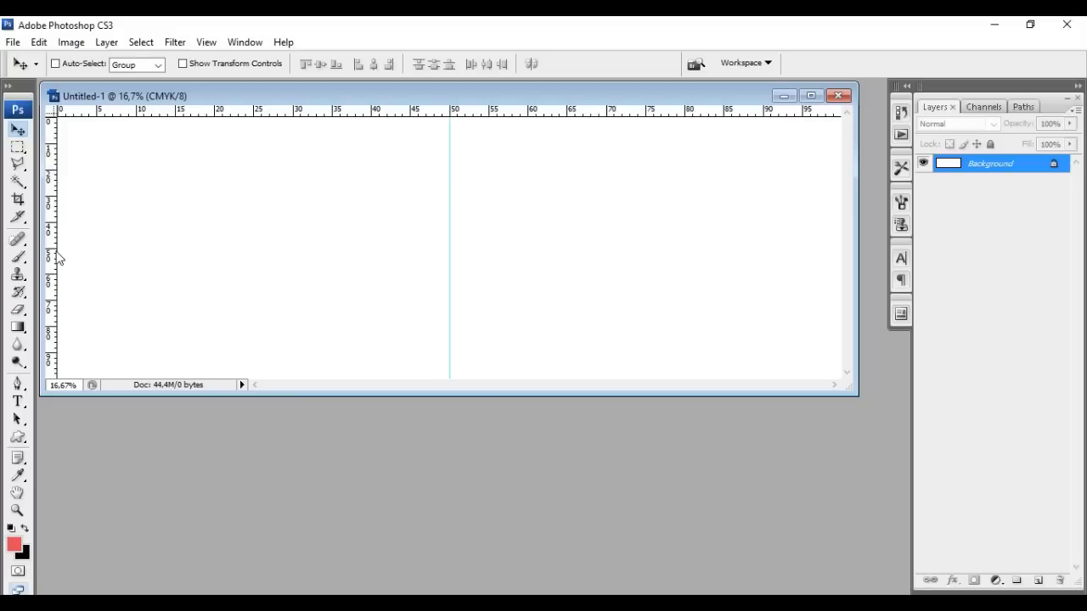
pyautogui.moveTo(428, 116); pyautogui.dragTo(426, 248)
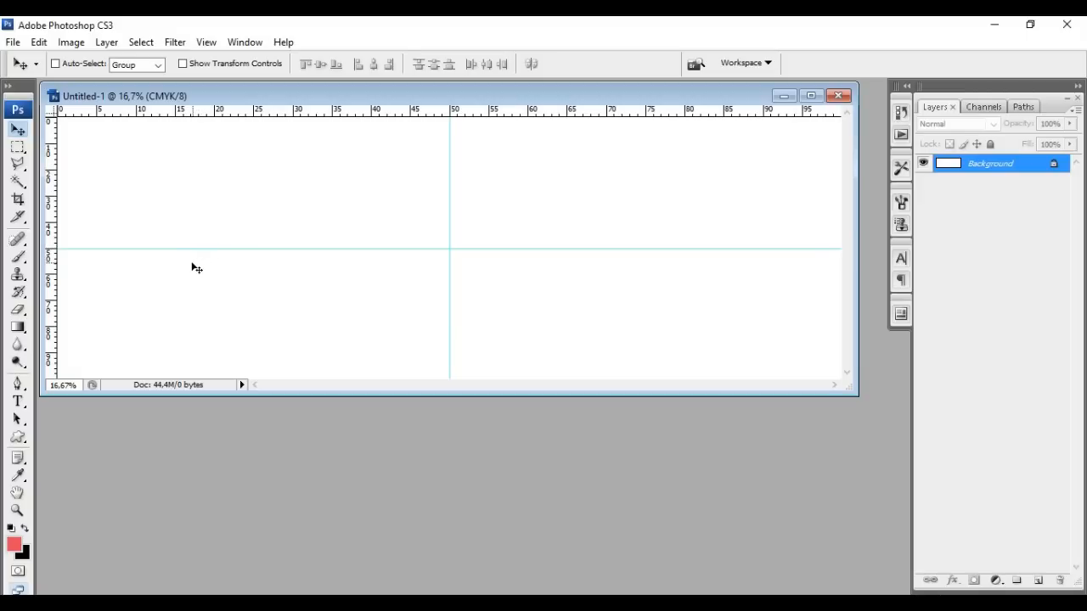
# In the foreground Color Picker, try several dark and fully saturated reds
pyautogui.click(15, 545)
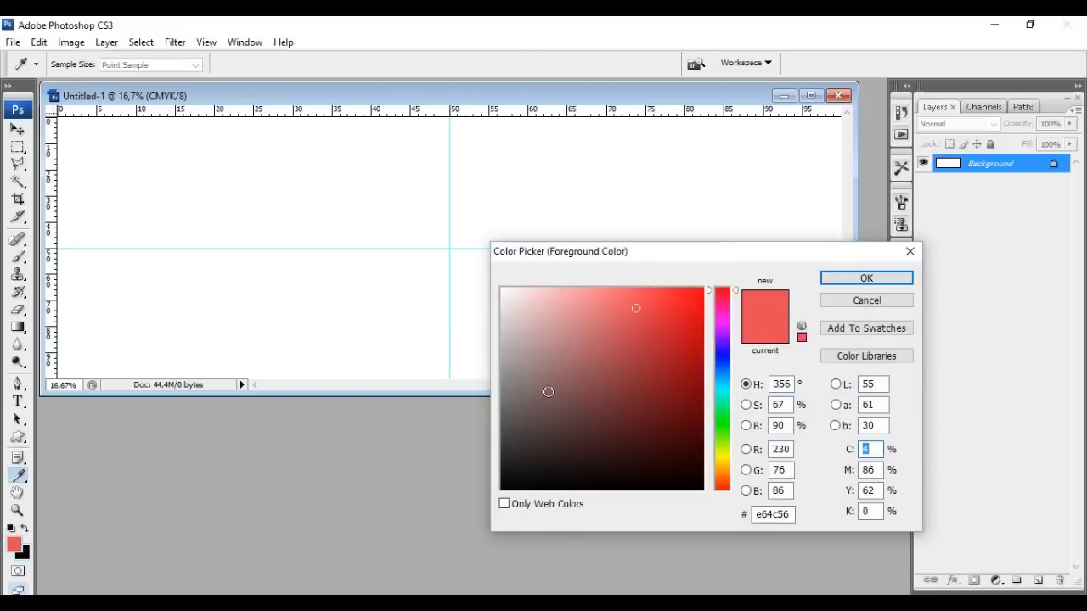
pyautogui.moveTo(660, 252); pyautogui.dragTo(592, 194)
pyautogui.moveTo(581, 289)
pyautogui.mouseDown()
pyautogui.moveTo(608, 279)
pyautogui.moveTo(635, 229)
pyautogui.mouseUp()
pyautogui.moveTo(609, 274)
pyautogui.mouseDown()
pyautogui.moveTo(628, 302)
pyautogui.moveTo(595, 255)
pyautogui.moveTo(643, 245)
pyautogui.moveTo(664, 220)
pyautogui.mouseUp()
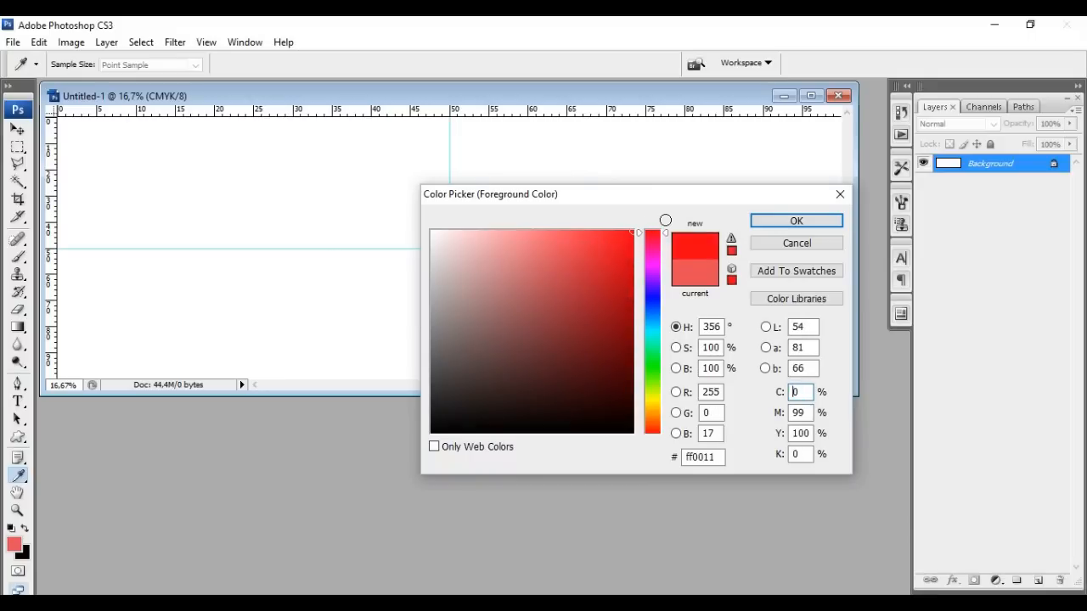
pyautogui.moveTo(609, 250)
pyautogui.mouseDown()
pyautogui.moveTo(631, 294)
pyautogui.moveTo(646, 223)
pyautogui.moveTo(631, 253)
pyautogui.mouseUp()
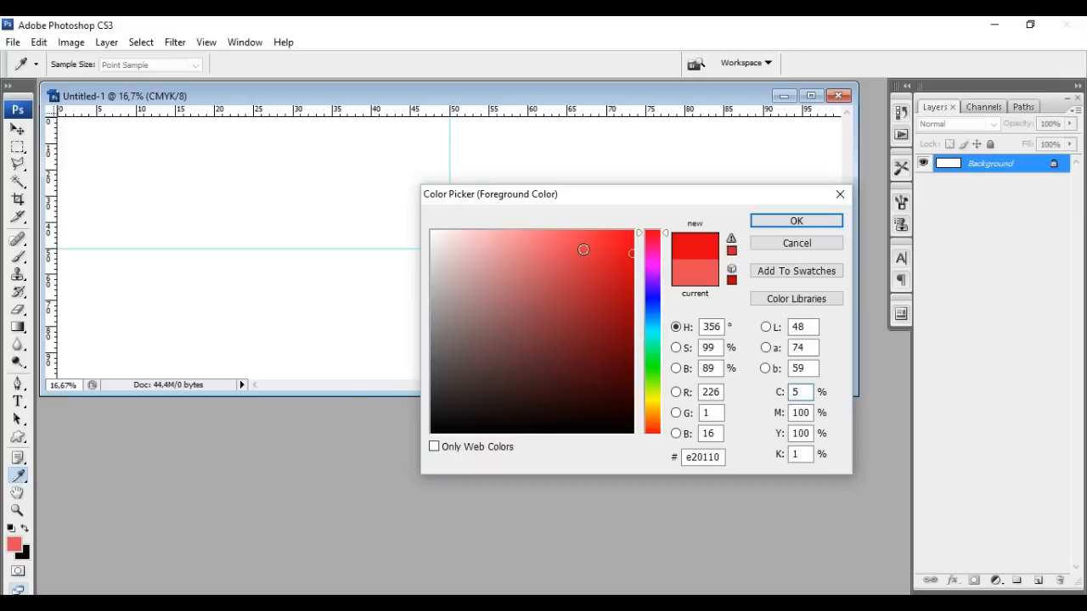
pyautogui.moveTo(587, 256); pyautogui.dragTo(644, 228)
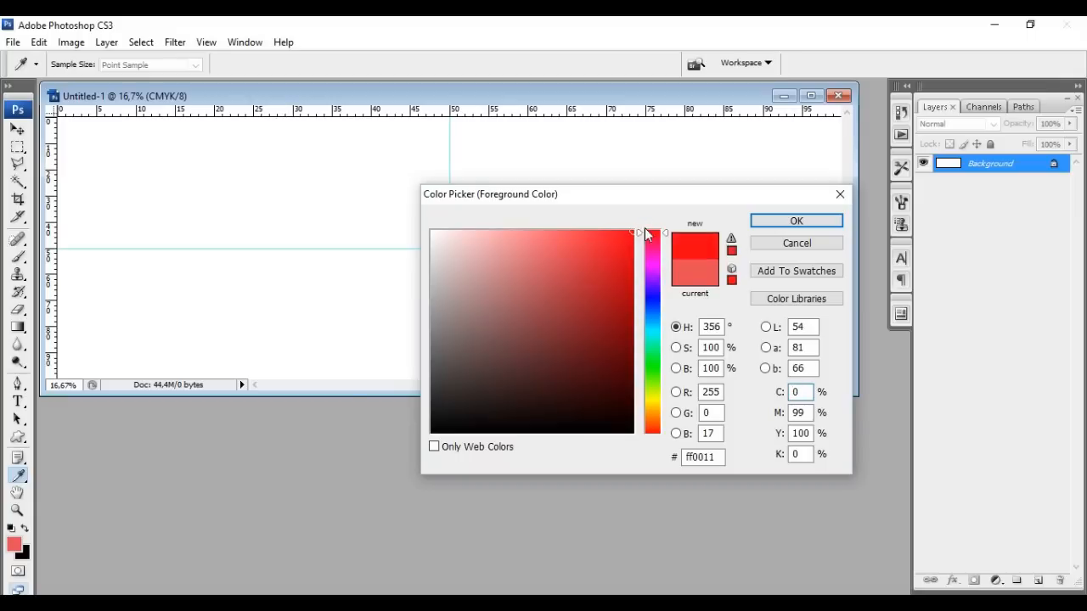
# Sweep the hue through green, yellow and red, then settle on pure blue 0000ff as foreground
pyautogui.click(653, 300)
pyautogui.moveTo(654, 332); pyautogui.dragTo(652, 420)
pyautogui.click(654, 381)
pyautogui.click(653, 352)
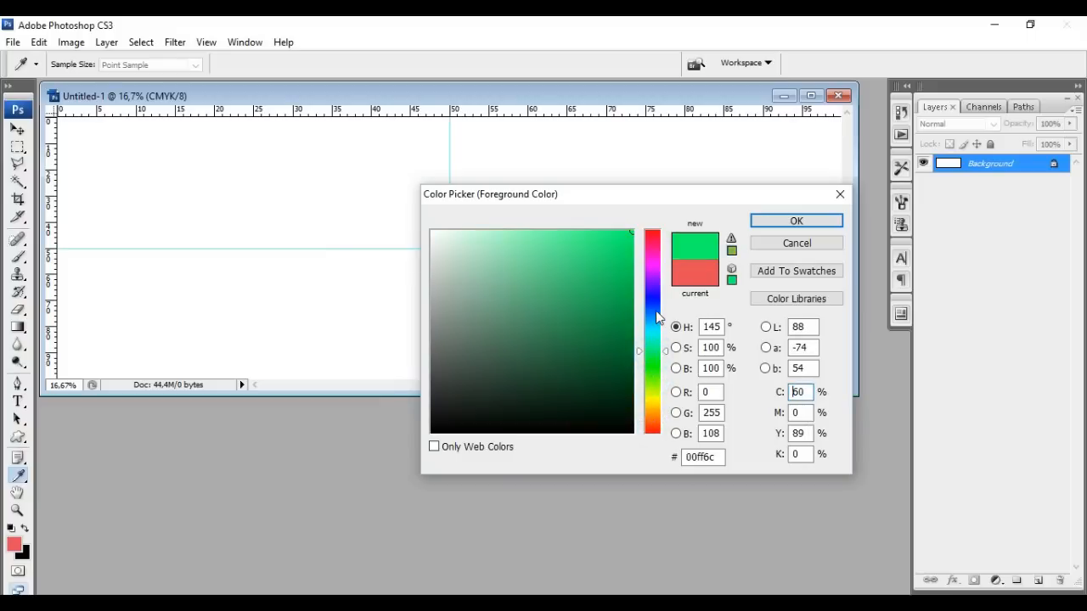
pyautogui.click(654, 310)
pyautogui.click(654, 292)
pyautogui.click(654, 266)
pyautogui.click(654, 230)
pyautogui.click(653, 401)
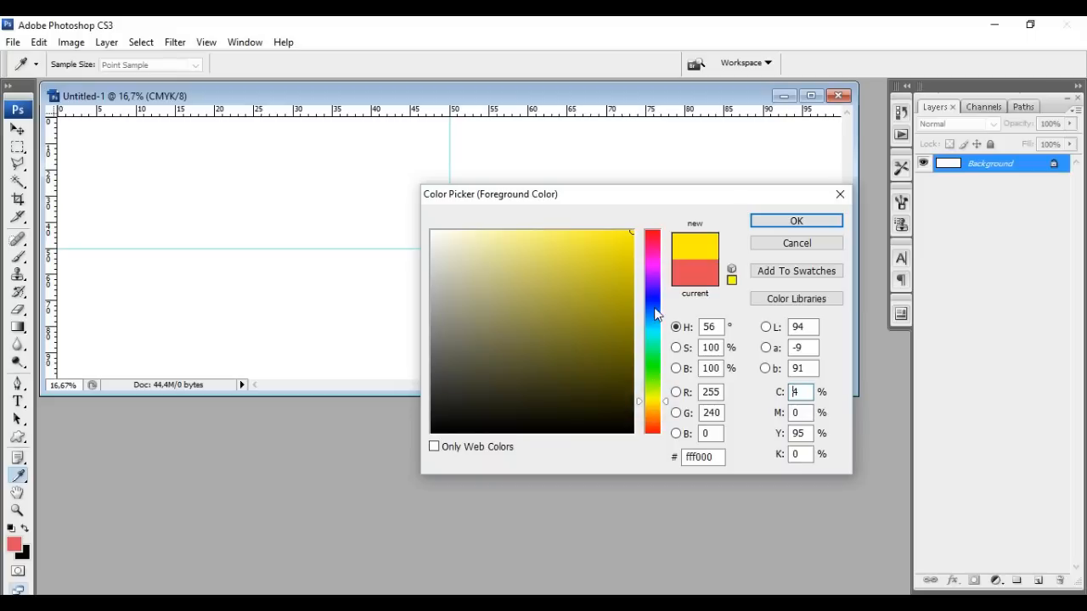
pyautogui.click(658, 232)
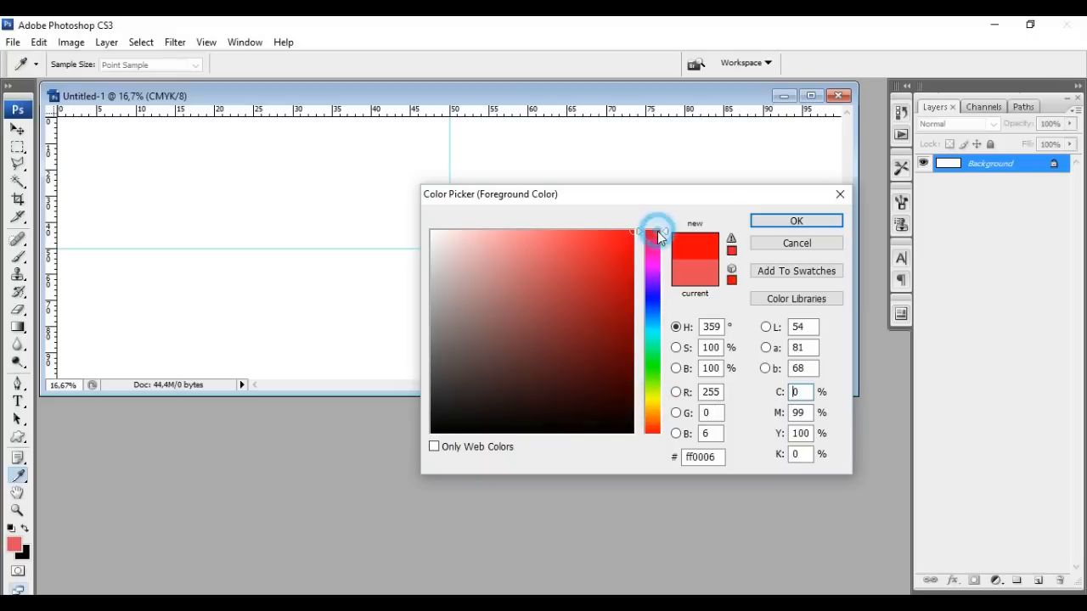
pyautogui.click(655, 298)
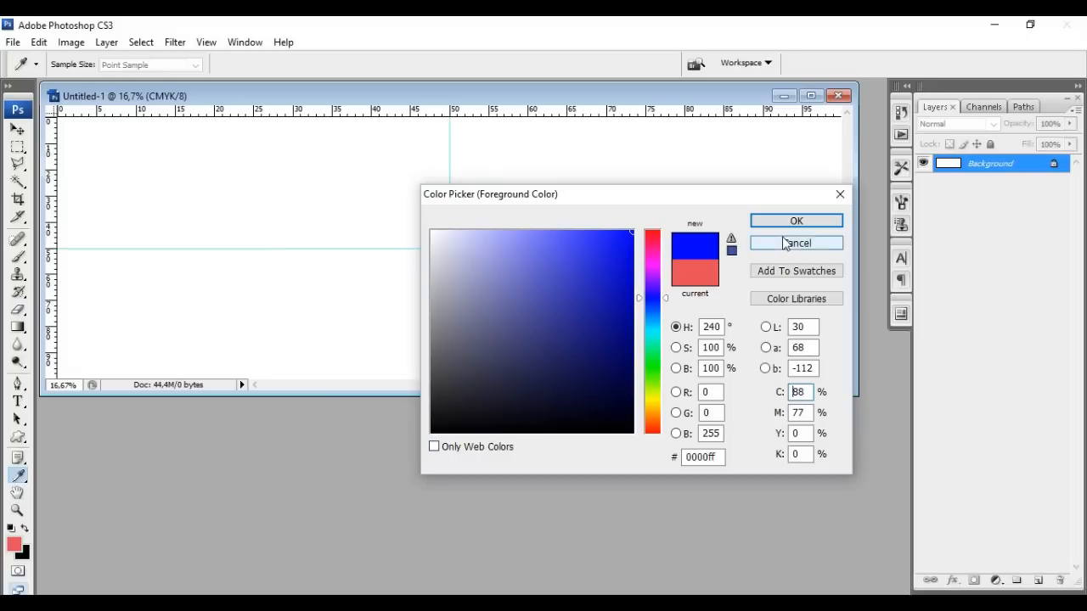
pyautogui.moveTo(619, 243)
pyautogui.mouseDown()
pyautogui.moveTo(603, 260)
pyautogui.moveTo(603, 293)
pyautogui.moveTo(620, 331)
pyautogui.moveTo(587, 355)
pyautogui.moveTo(507, 279)
pyautogui.moveTo(510, 247)
pyautogui.moveTo(598, 246)
pyautogui.moveTo(652, 221)
pyautogui.mouseUp()
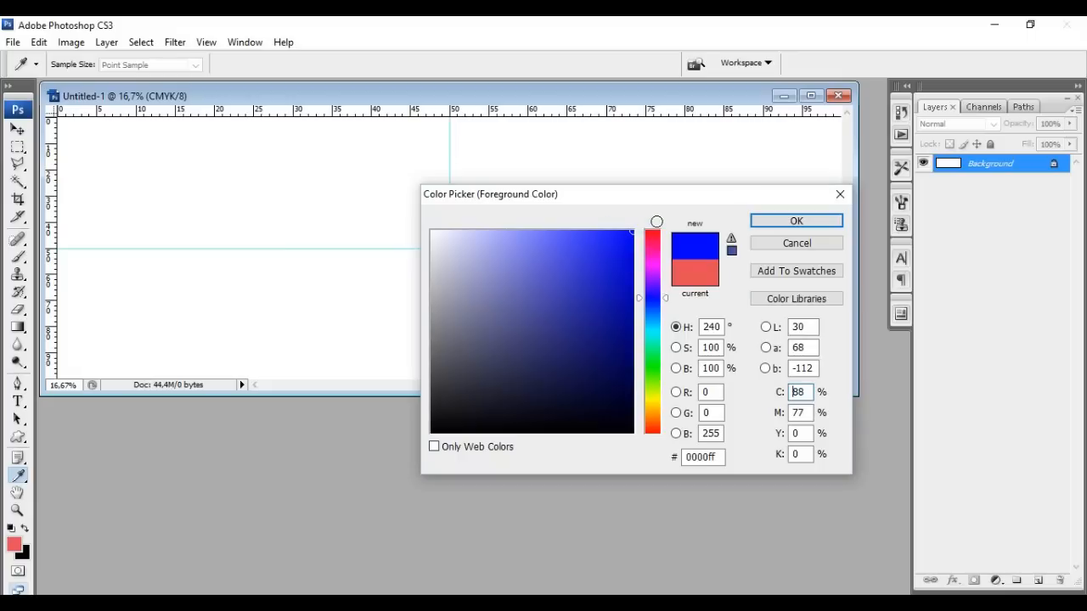
pyautogui.click(796, 220)
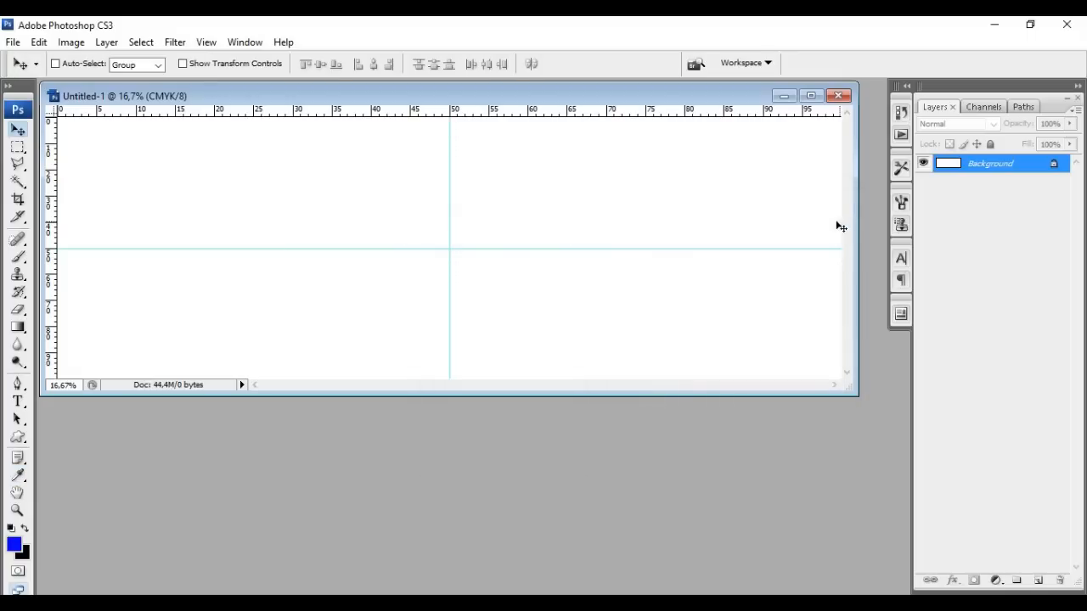
# Set the background colour to pure white (ffffff)
pyautogui.click(27, 556)
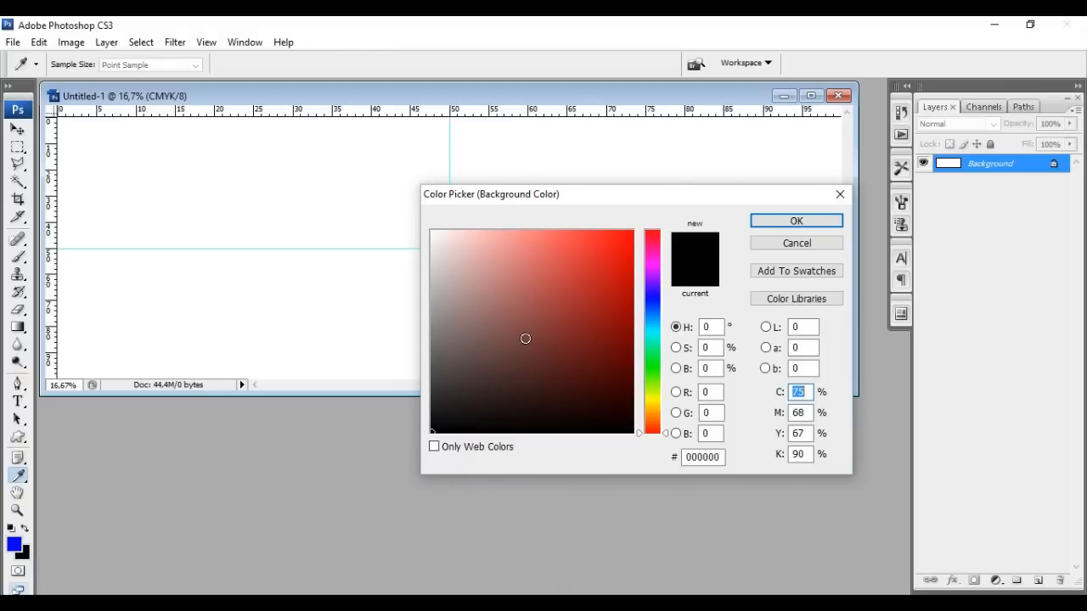
pyautogui.moveTo(476, 264); pyautogui.dragTo(405, 205)
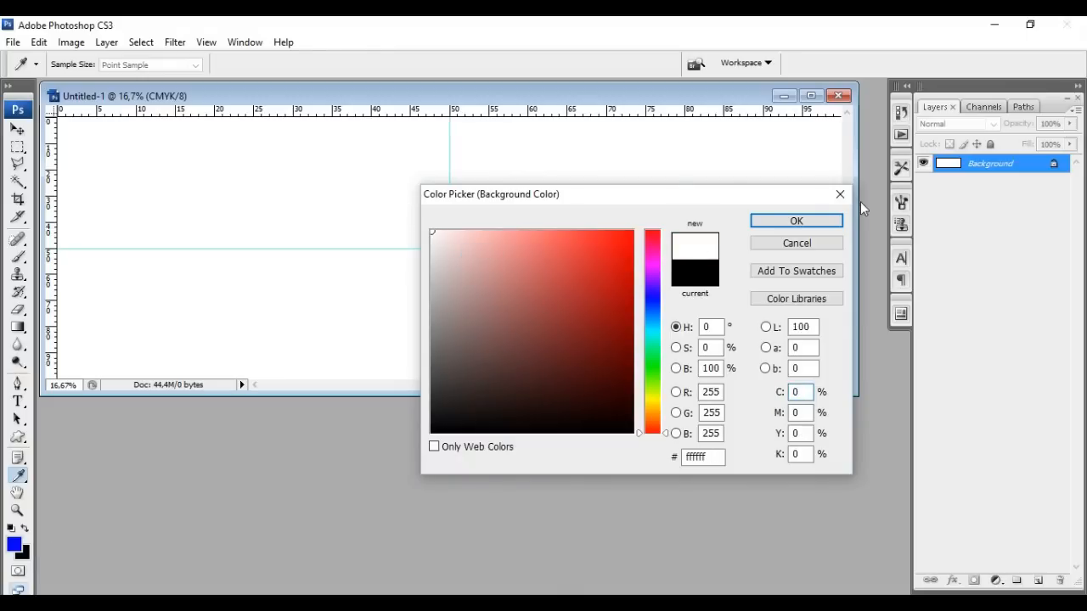
pyautogui.click(822, 220)
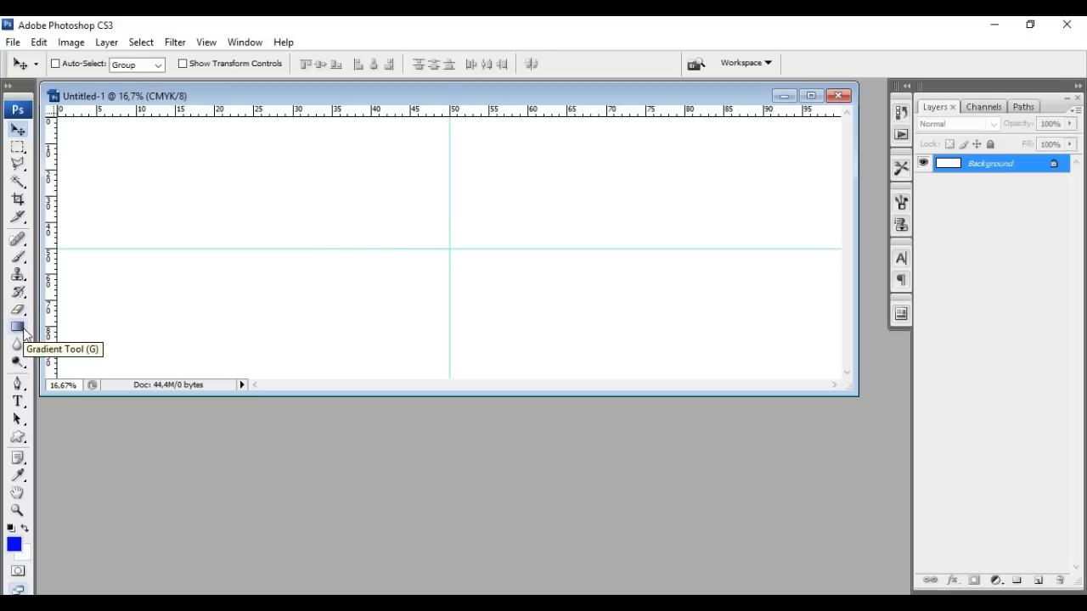
# Try a solid blue Paint Bucket fill, undo it, then select the Gradient Tool
pyautogui.click(23, 332)
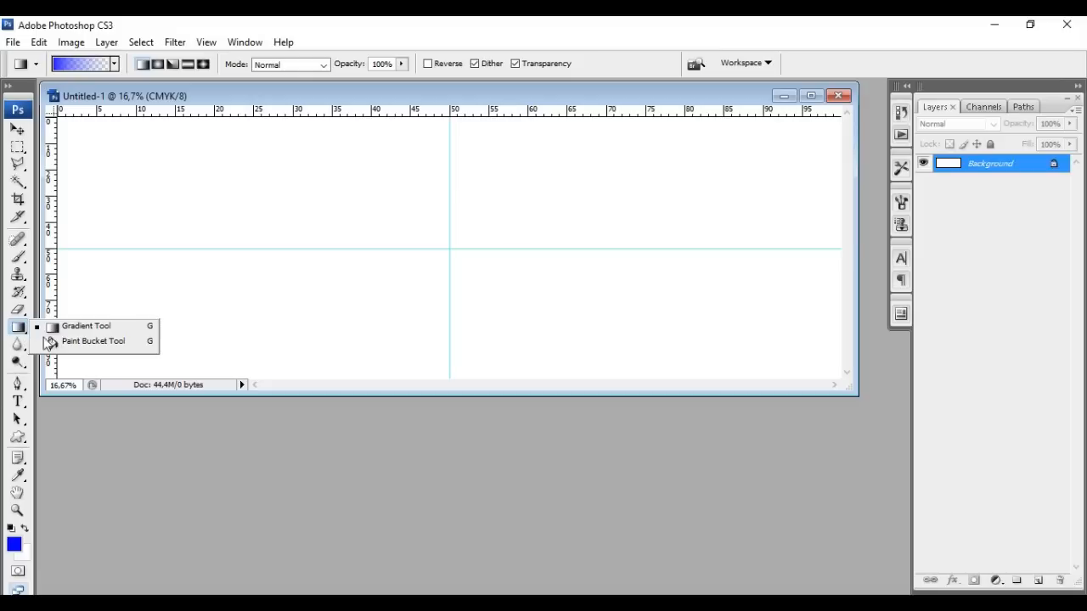
pyautogui.click(51, 342)
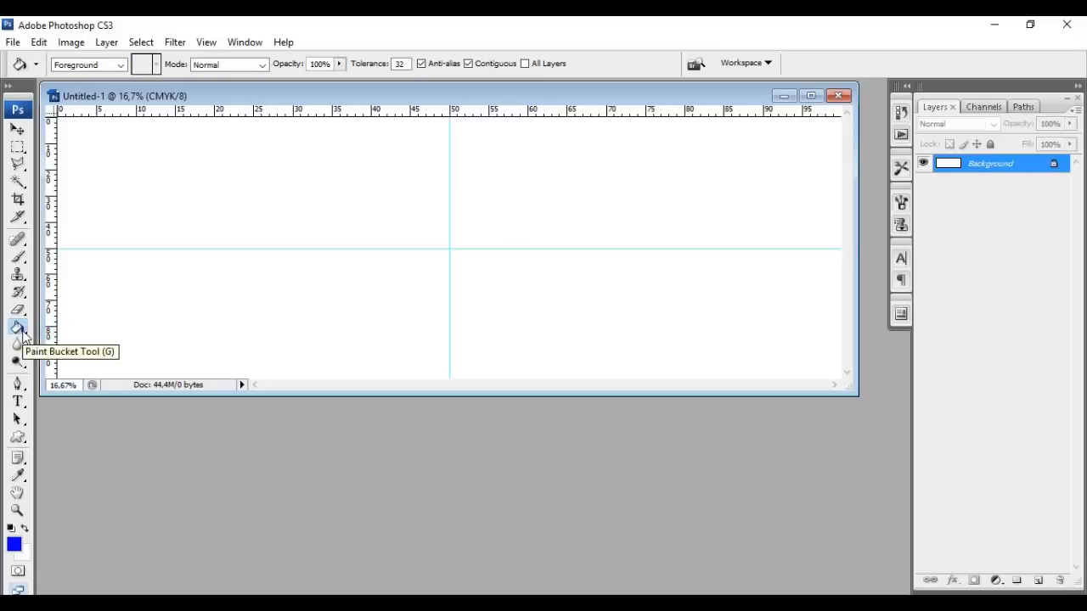
pyautogui.click(23, 337)
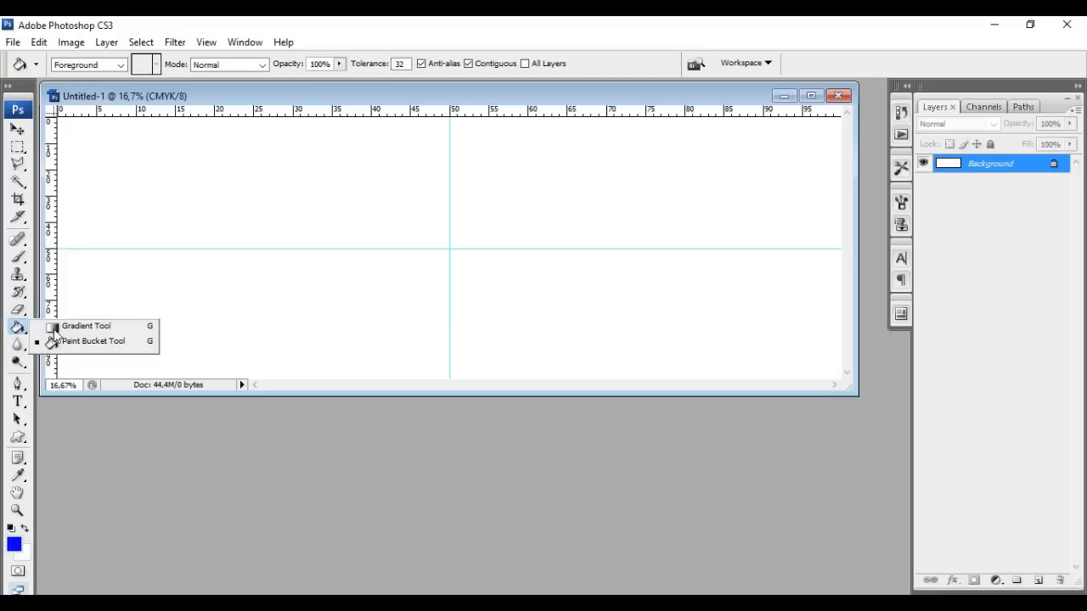
pyautogui.click(54, 327)
pyautogui.click(18, 327)
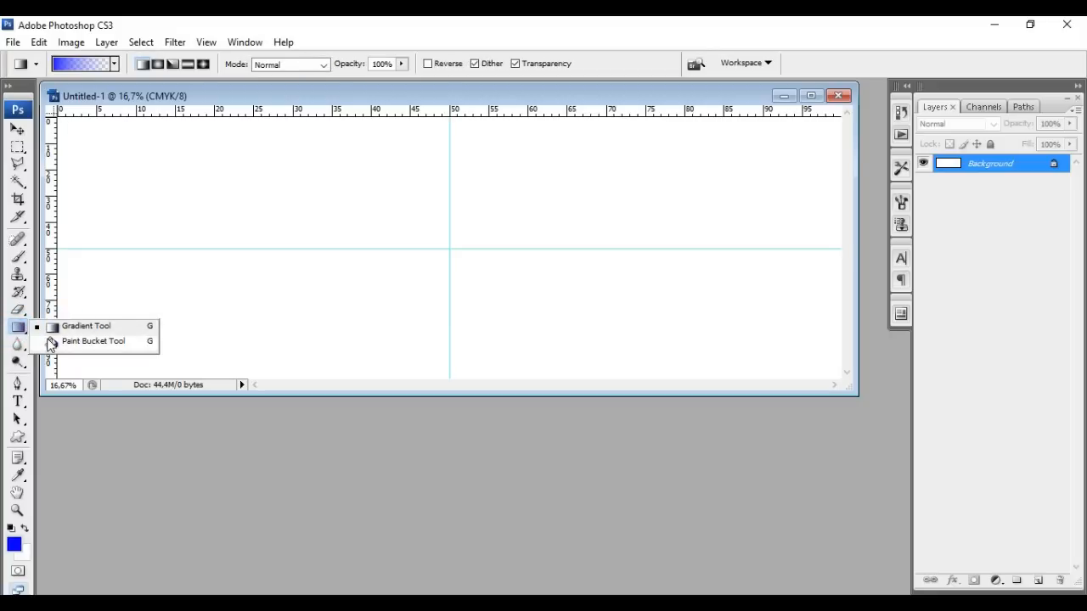
pyautogui.click(51, 341)
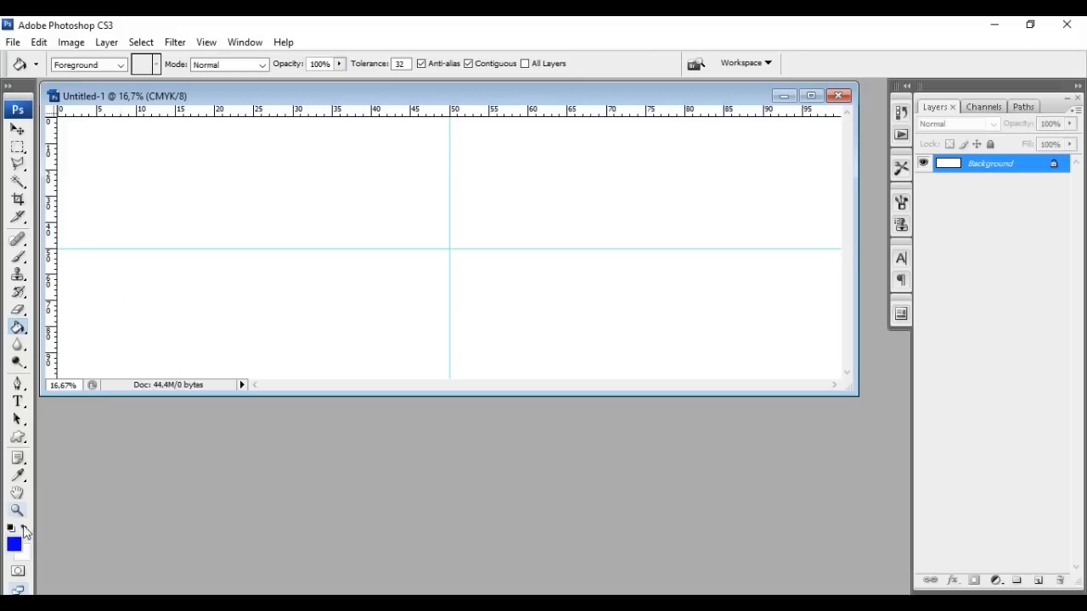
pyautogui.click(366, 190)
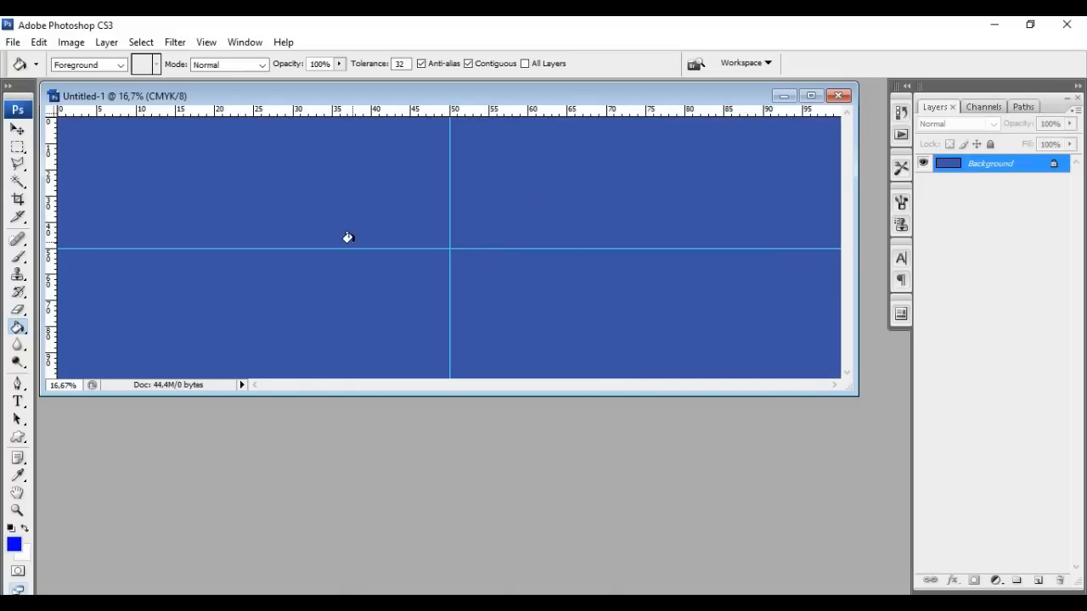
pyautogui.click(39, 41)
pyautogui.click(47, 61)
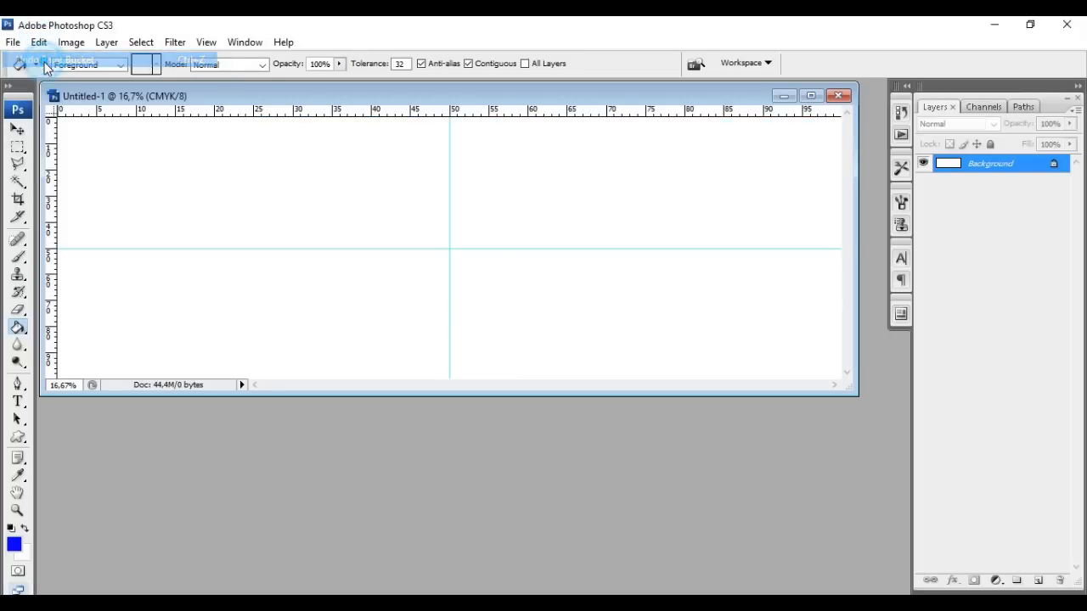
pyautogui.click(18, 330)
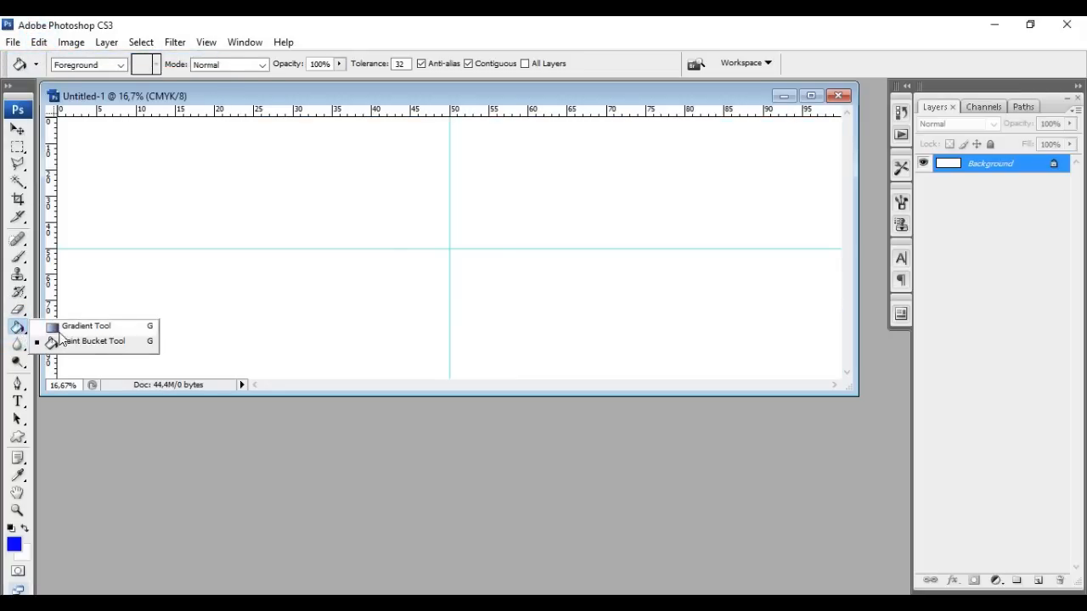
pyautogui.click(68, 325)
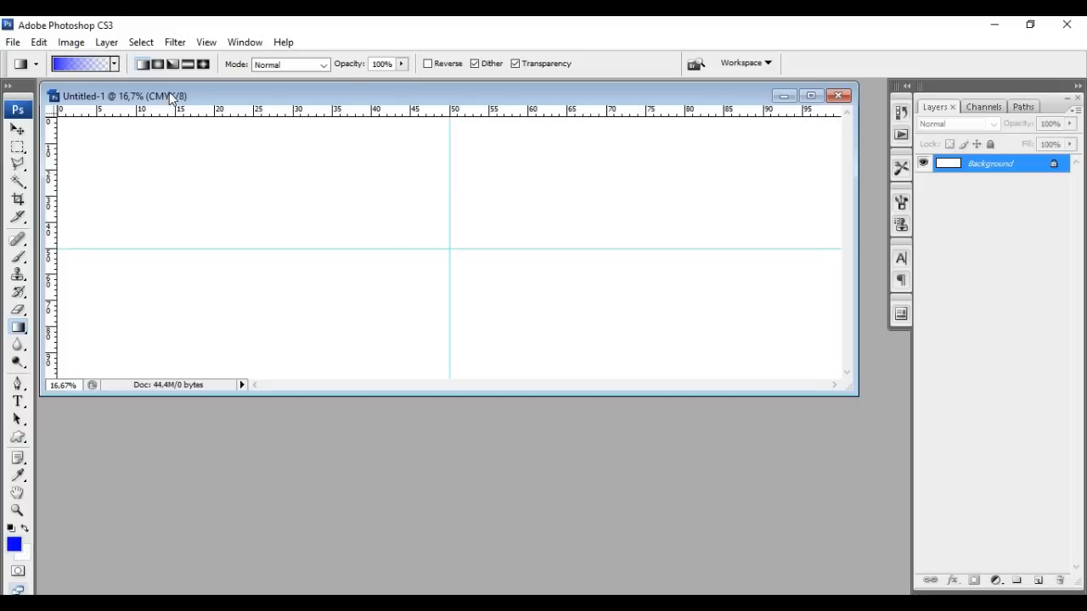
# Choose the foreground-to-background gradient preset and try several blue-to-white gradient directions across the canvas
pyautogui.click(113, 65)
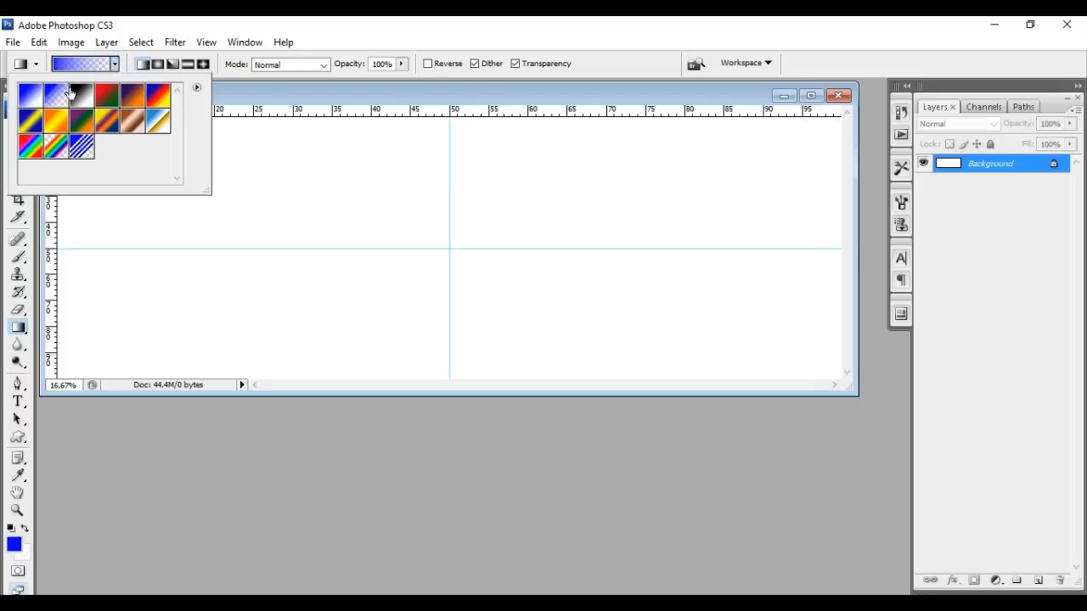
pyautogui.click(34, 99)
pyautogui.click(273, 98)
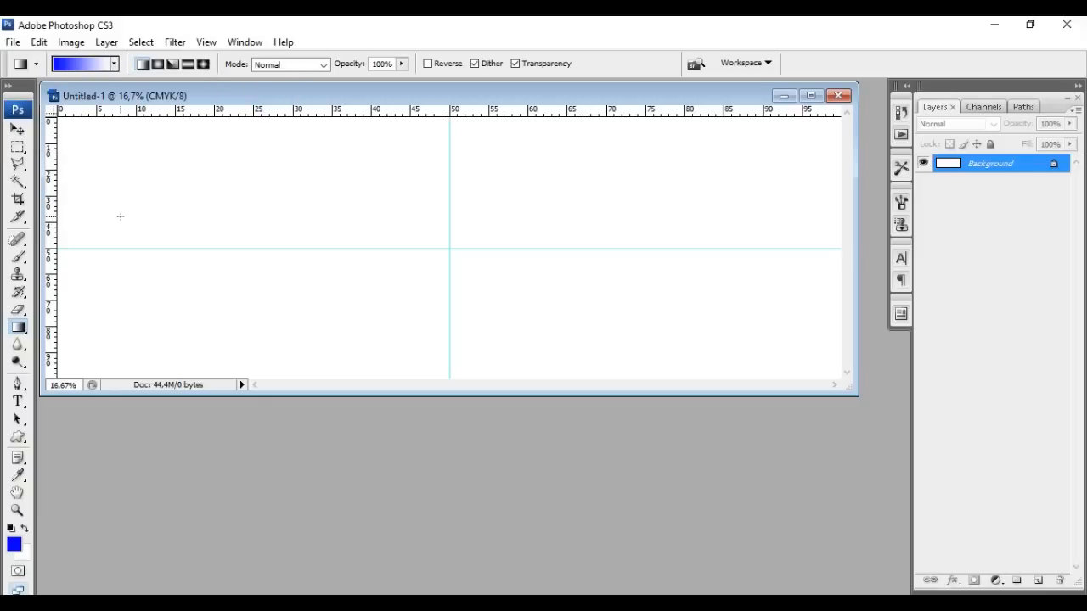
pyautogui.moveTo(128, 210); pyautogui.dragTo(803, 315)
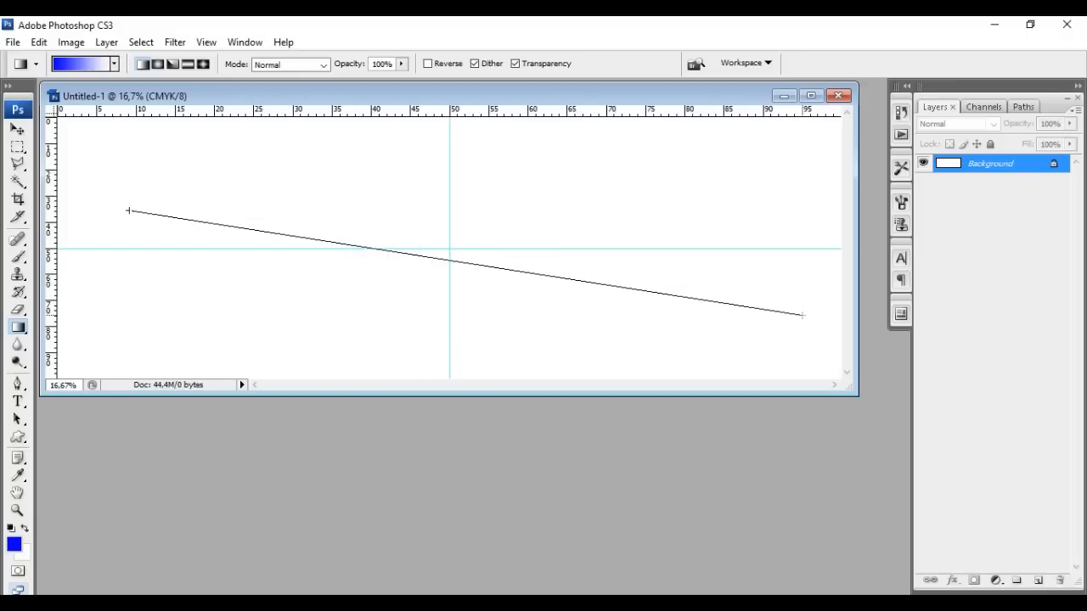
pyautogui.moveTo(802, 315); pyautogui.dragTo(802, 315)
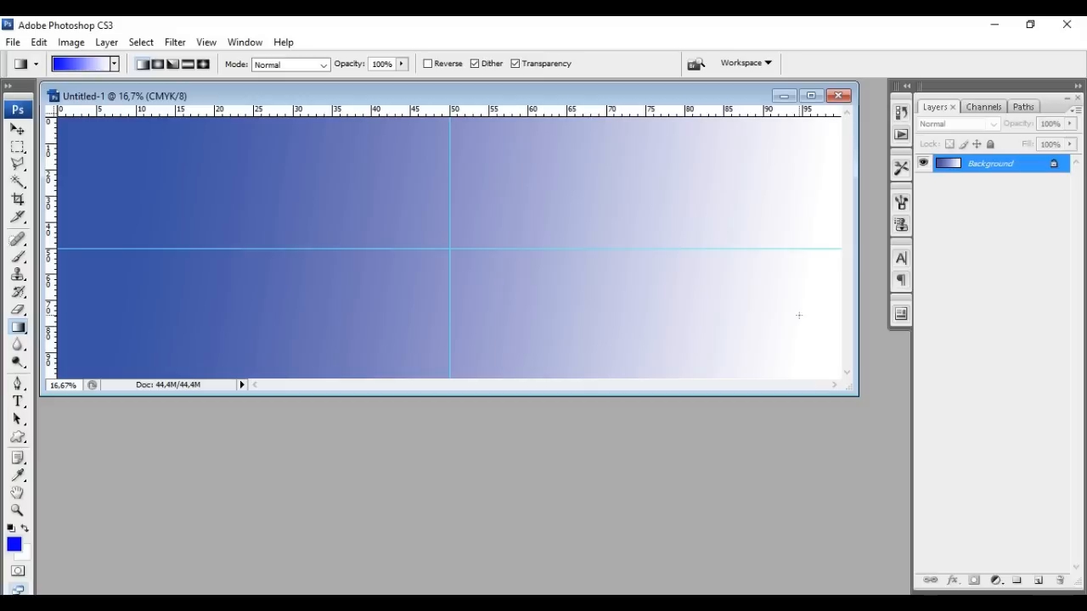
pyautogui.moveTo(323, 303); pyautogui.dragTo(713, 197)
pyautogui.moveTo(382, 199); pyautogui.dragTo(681, 202)
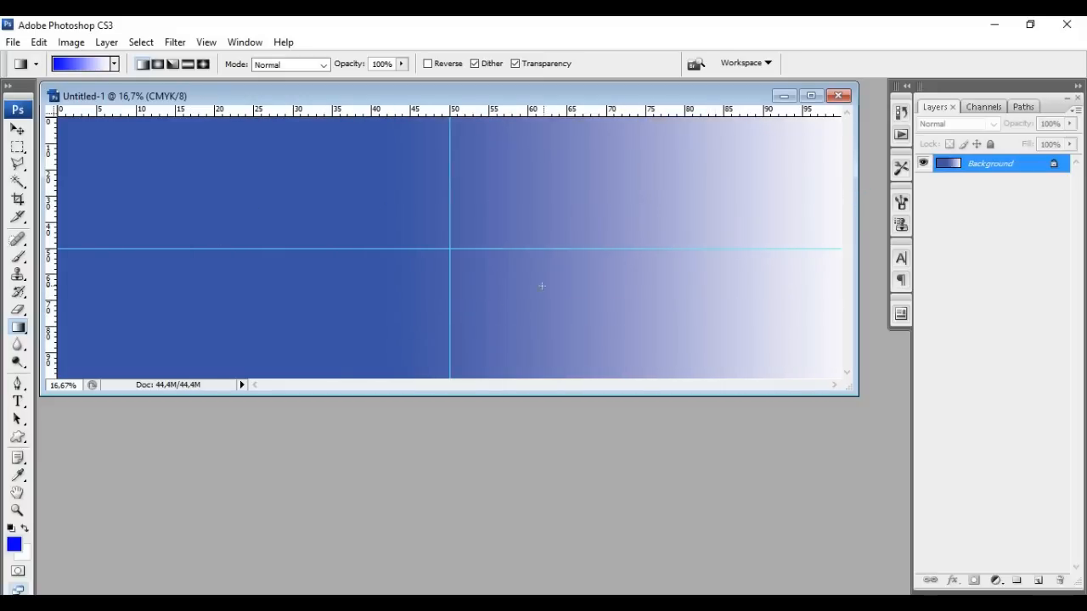
pyautogui.moveTo(701, 225); pyautogui.dragTo(68, 226)
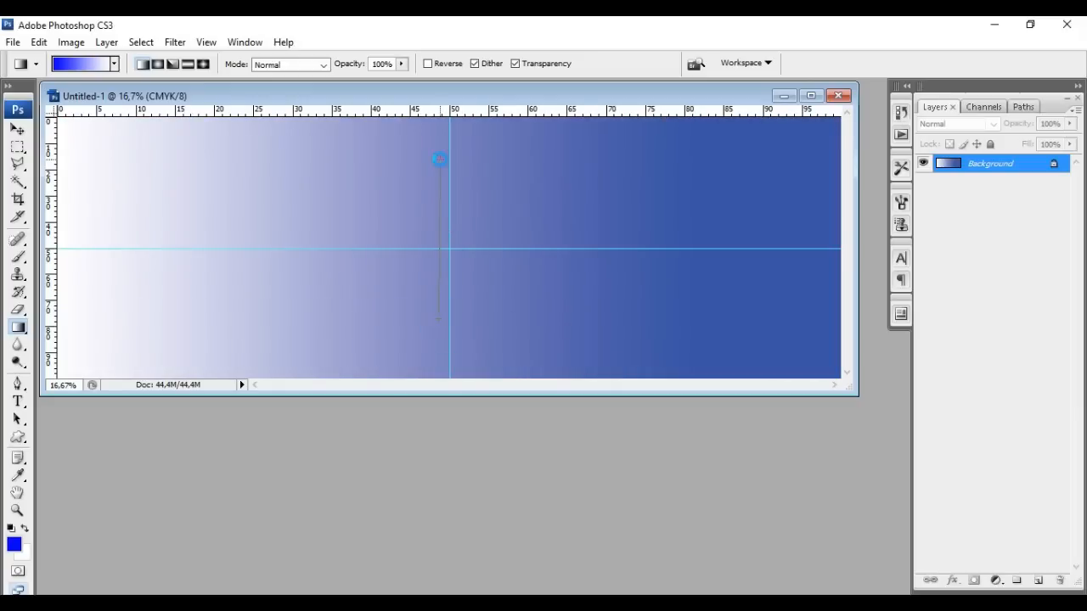
pyautogui.moveTo(436, 156); pyautogui.dragTo(439, 315)
pyautogui.moveTo(209, 317); pyautogui.dragTo(665, 170)
pyautogui.moveTo(206, 188); pyautogui.dragTo(689, 281)
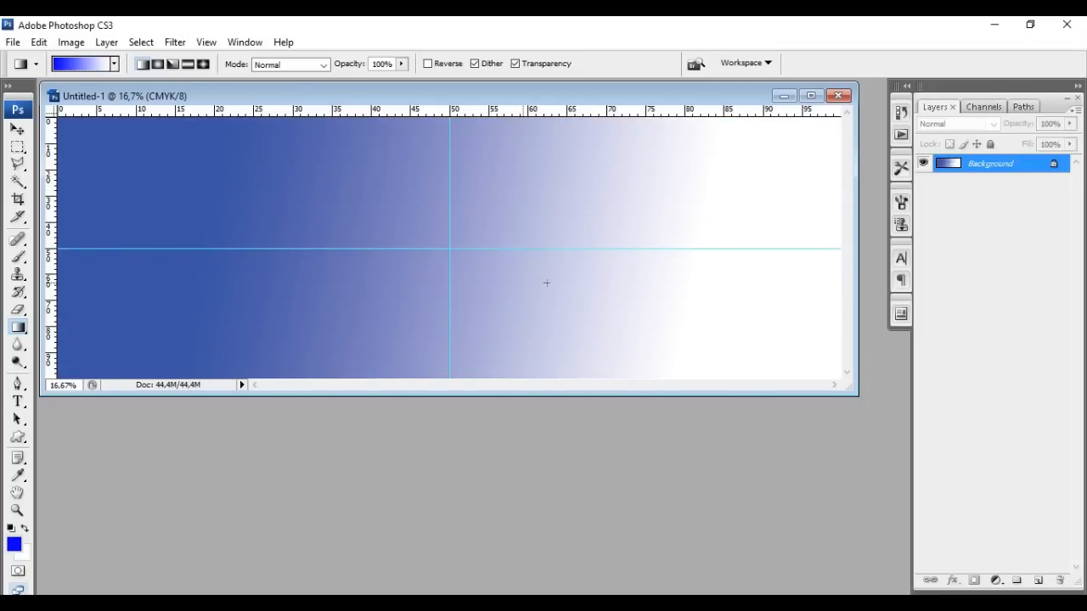
pyautogui.moveTo(272, 276); pyautogui.dragTo(755, 242)
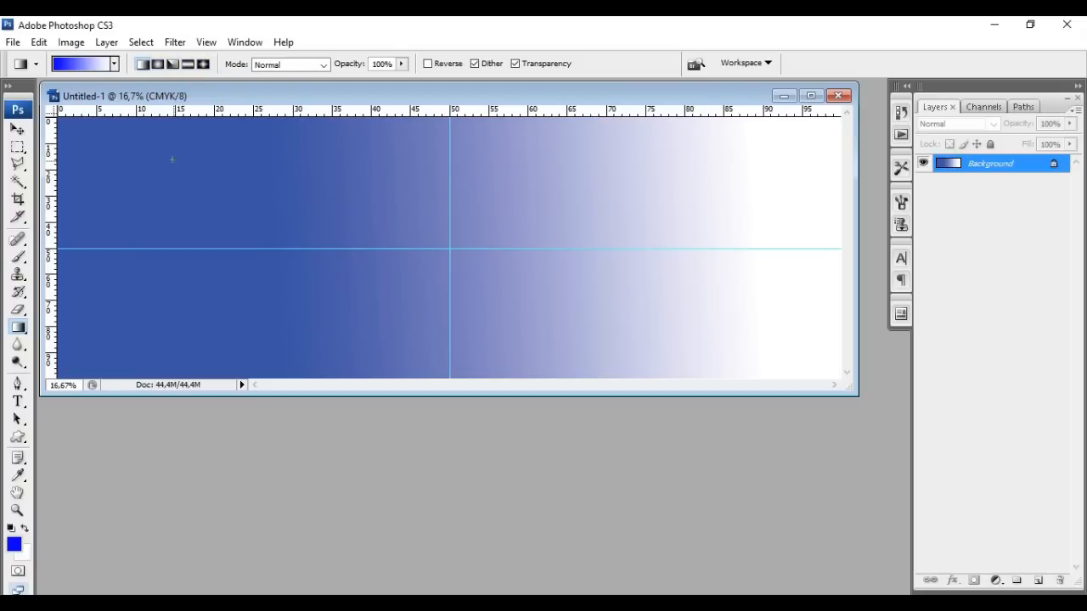
# Redraw a linear blue-to-white gradient from the centre guide out to the right edge
pyautogui.click(157, 65)
pyautogui.click(142, 64)
pyautogui.moveTo(179, 213); pyautogui.dragTo(743, 284)
pyautogui.moveTo(449, 247); pyautogui.dragTo(806, 286)
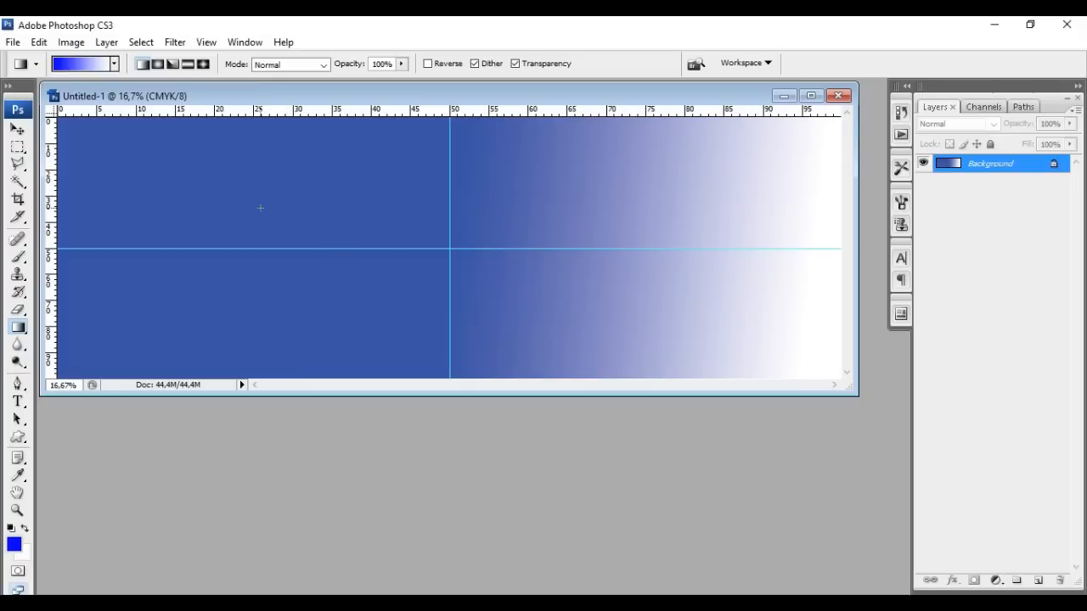
pyautogui.click(17, 129)
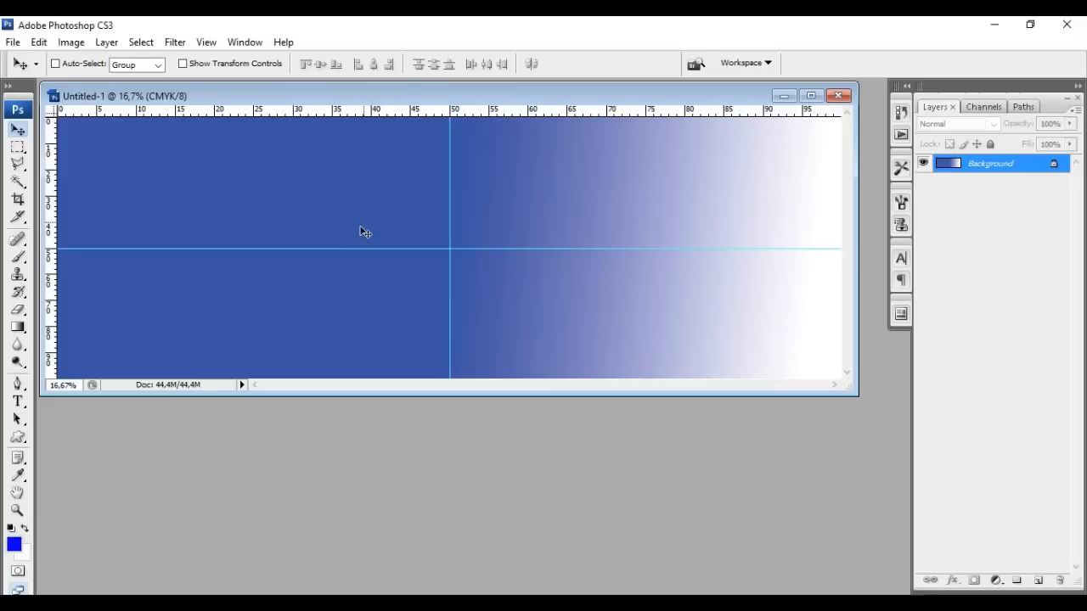
# Drag profil.jpg from the spanduk folder window onto Photoshop to open it
pyautogui.moveTo(144, 603)
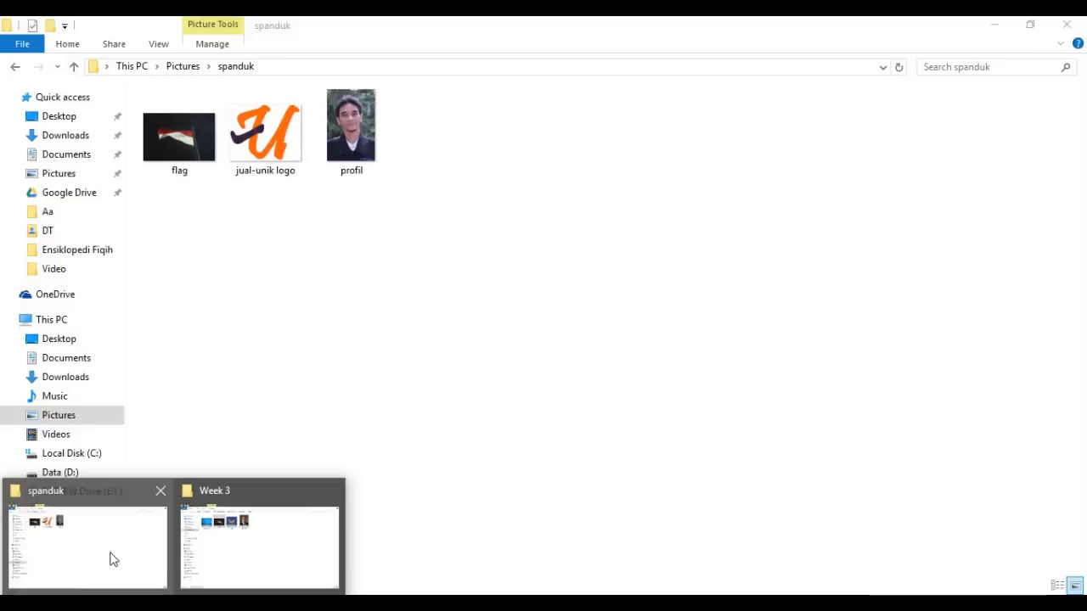
pyautogui.click(114, 559)
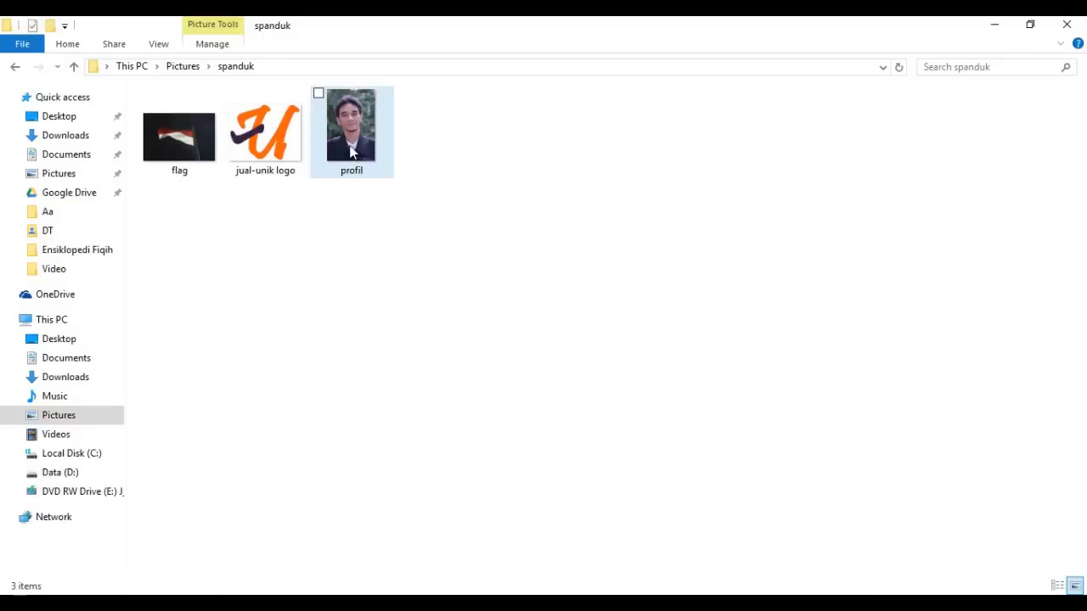
pyautogui.moveTo(351, 136); pyautogui.dragTo(364, 492)
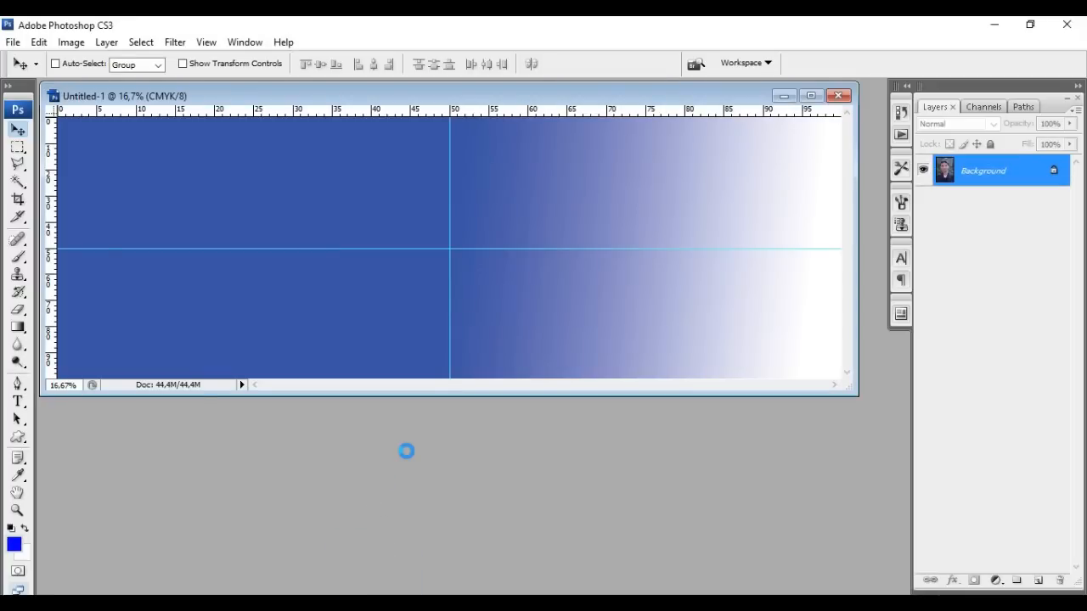
# Bring the profil photo onto the banner as Layer 1, placed at the top-left
pyautogui.moveTo(182, 108); pyautogui.dragTo(411, 203)
pyautogui.moveTo(427, 377); pyautogui.dragTo(268, 291)
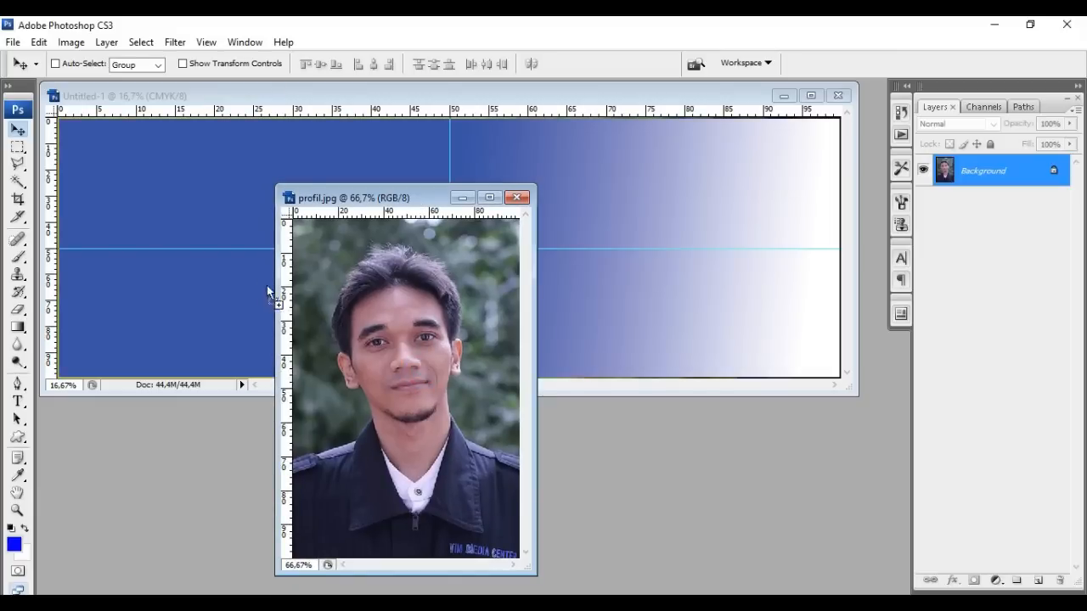
pyautogui.moveTo(225, 261); pyautogui.dragTo(98, 221)
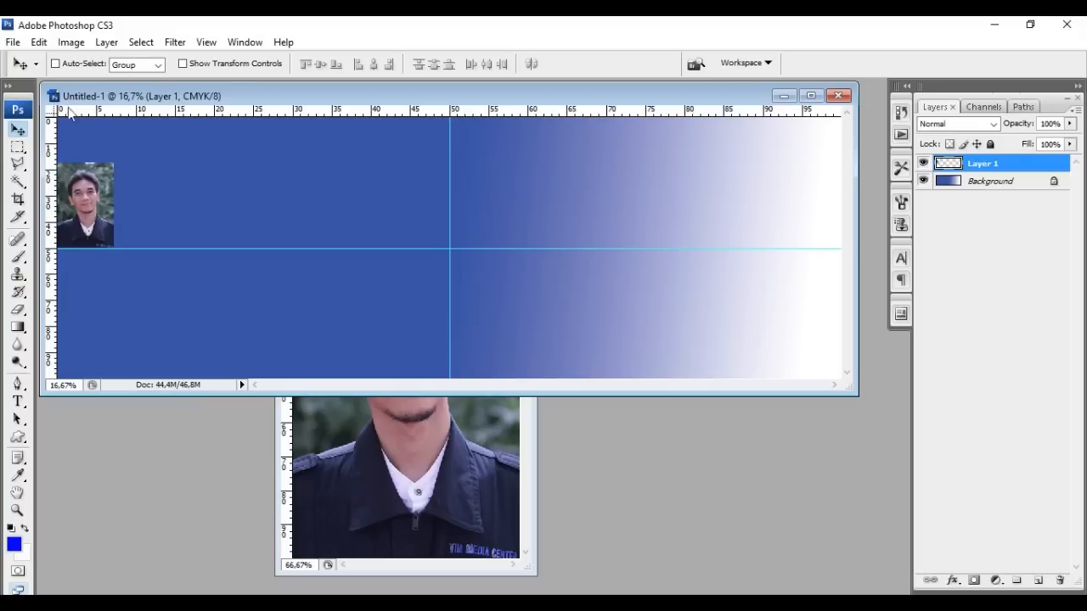
pyautogui.click(38, 43)
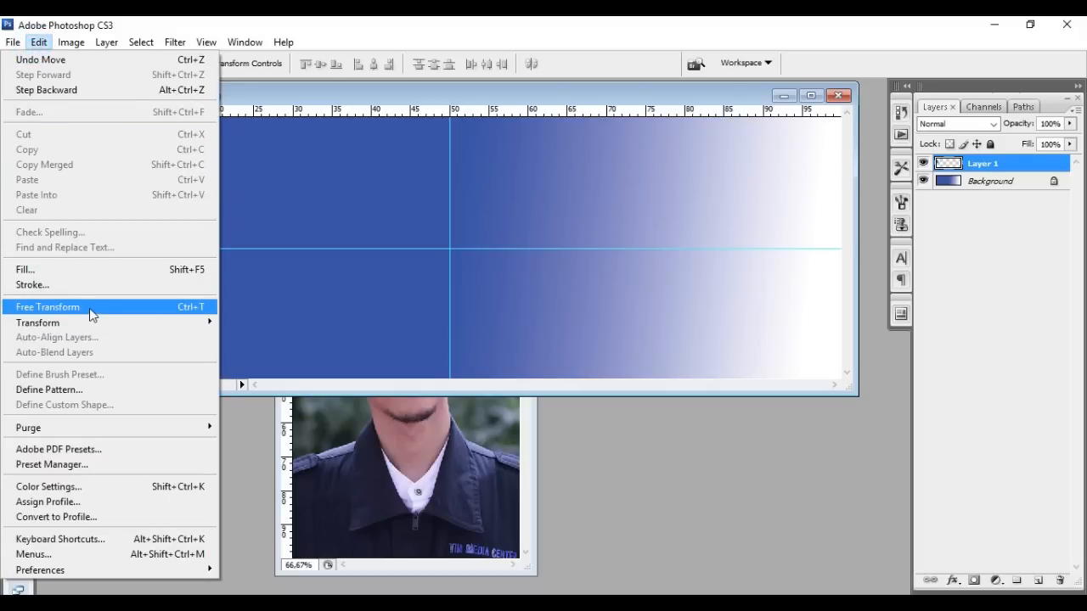
# Free Transform the portrait, nudge it right, and undo trial stretches so it stays at 100%
pyautogui.click(177, 309)
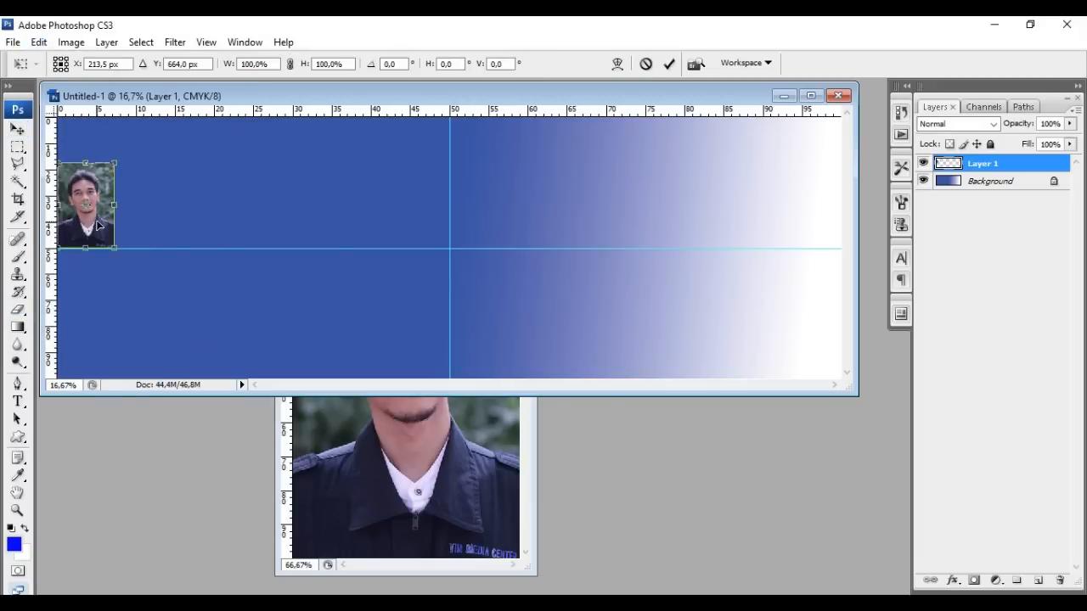
pyautogui.moveTo(104, 225); pyautogui.dragTo(111, 225)
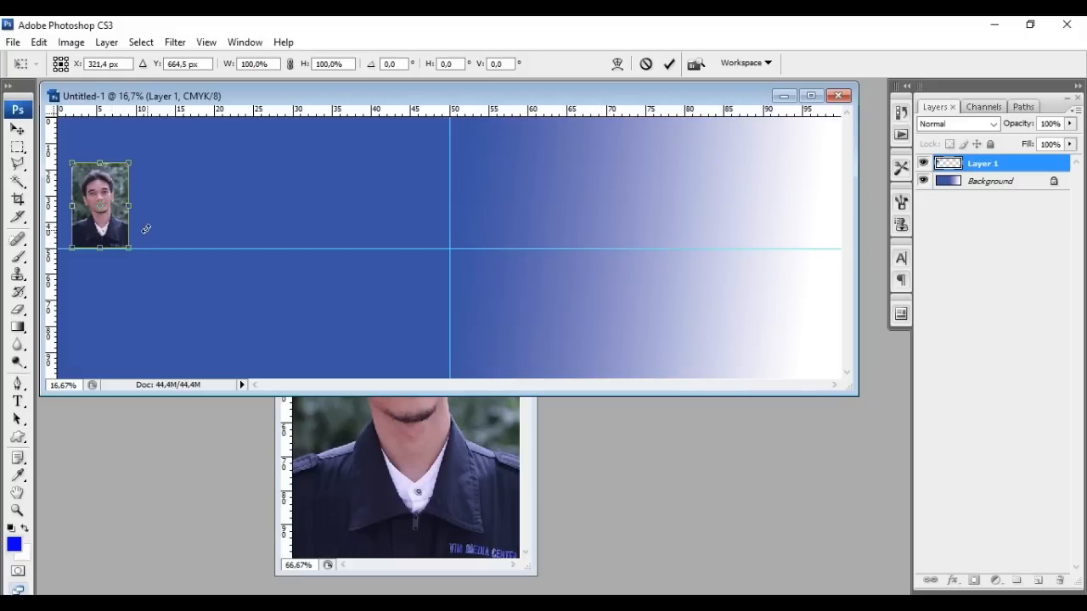
pyautogui.moveTo(129, 206); pyautogui.dragTo(306, 223)
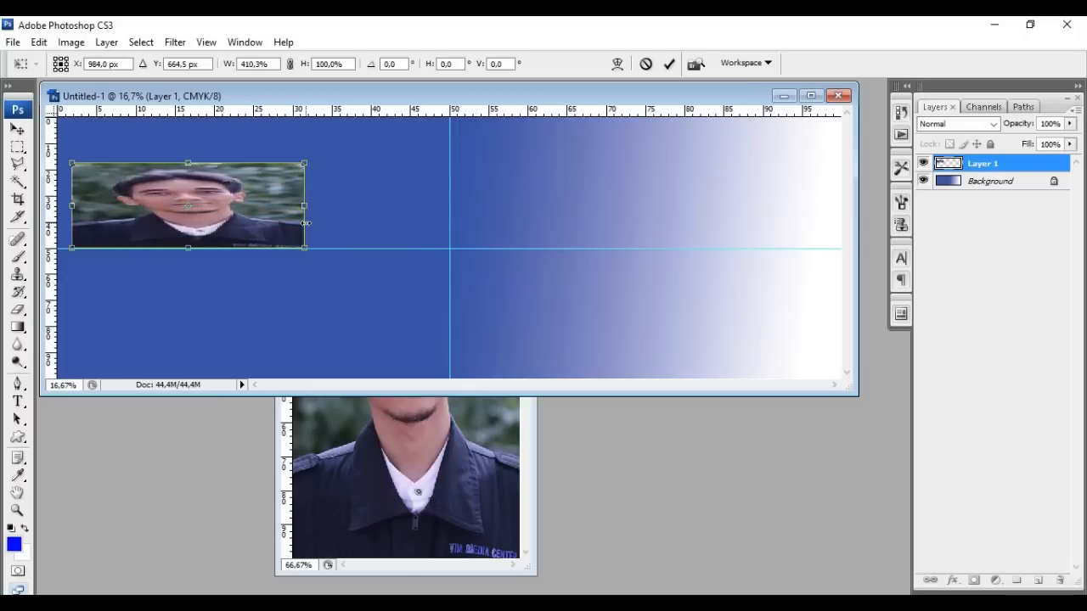
pyautogui.hotkey('ctrl', 'z')
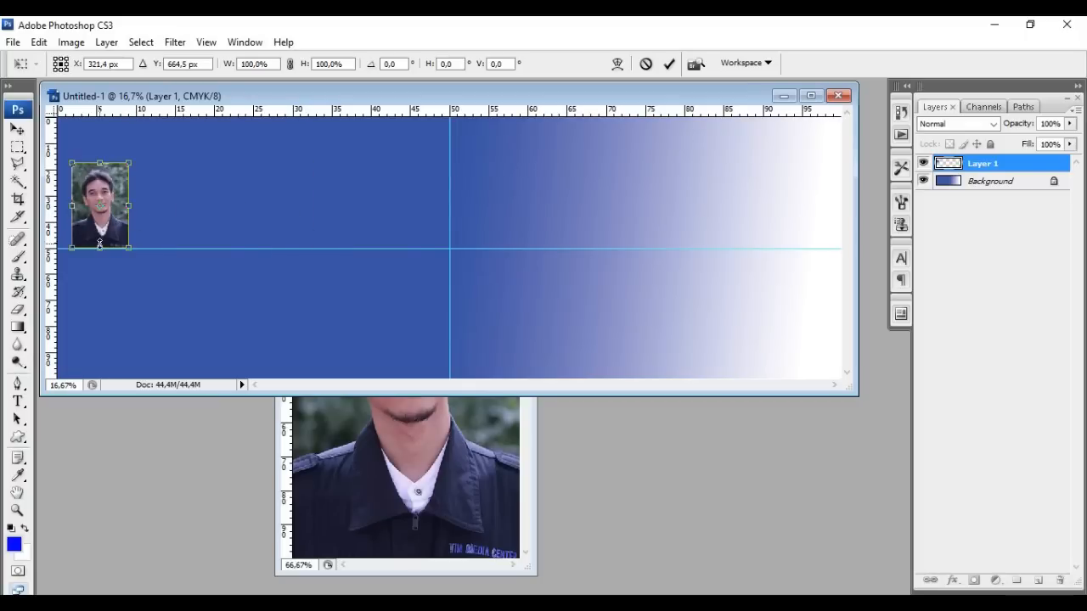
pyautogui.moveTo(100, 252); pyautogui.dragTo(101, 330)
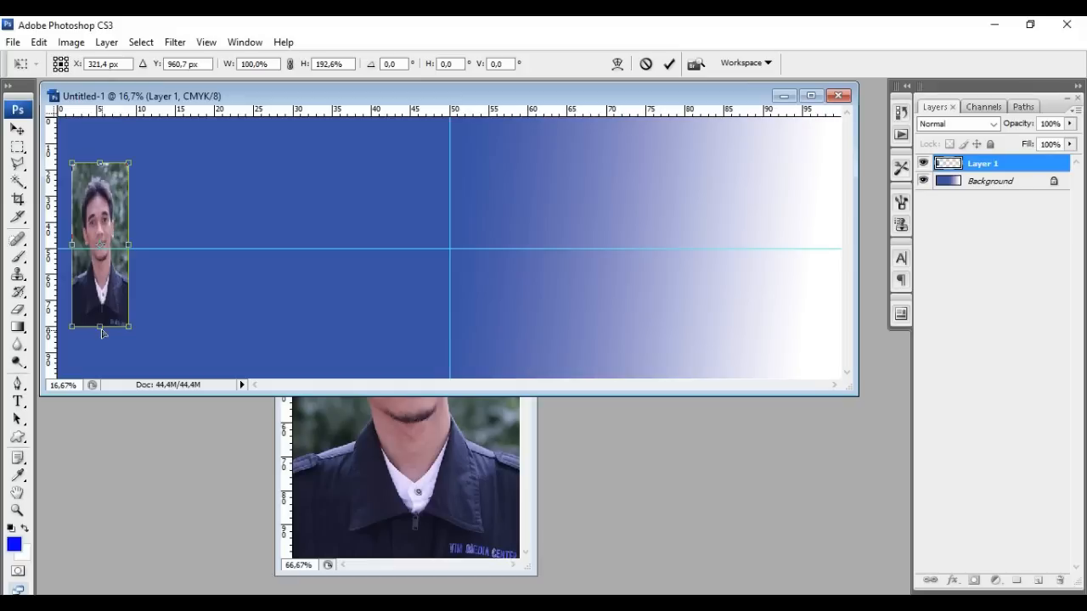
pyautogui.hotkey('ctrl', 'z')
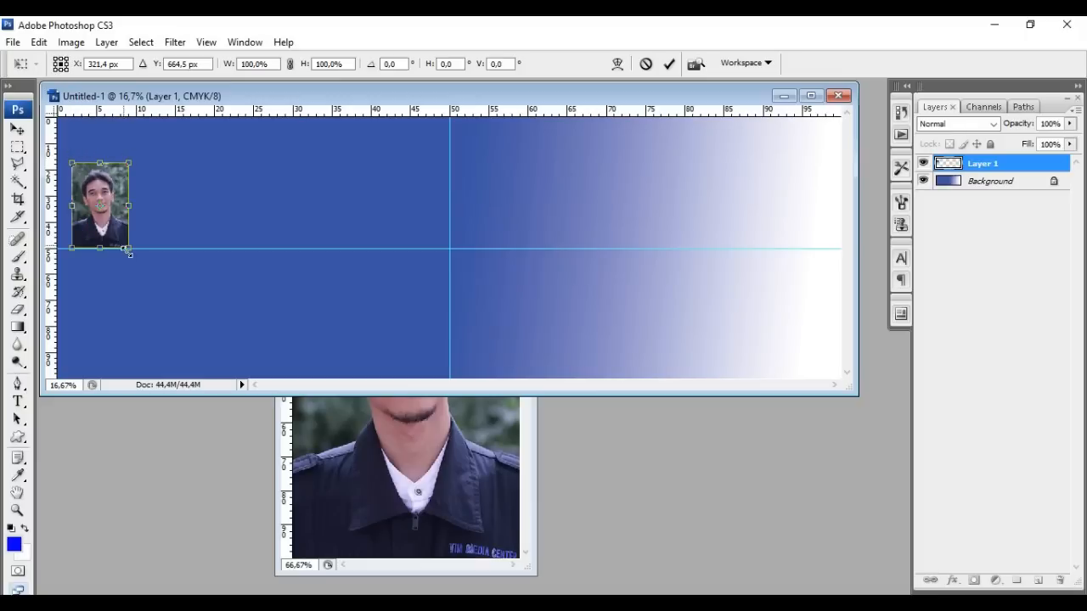
pyautogui.moveTo(129, 248); pyautogui.dragTo(250, 379)
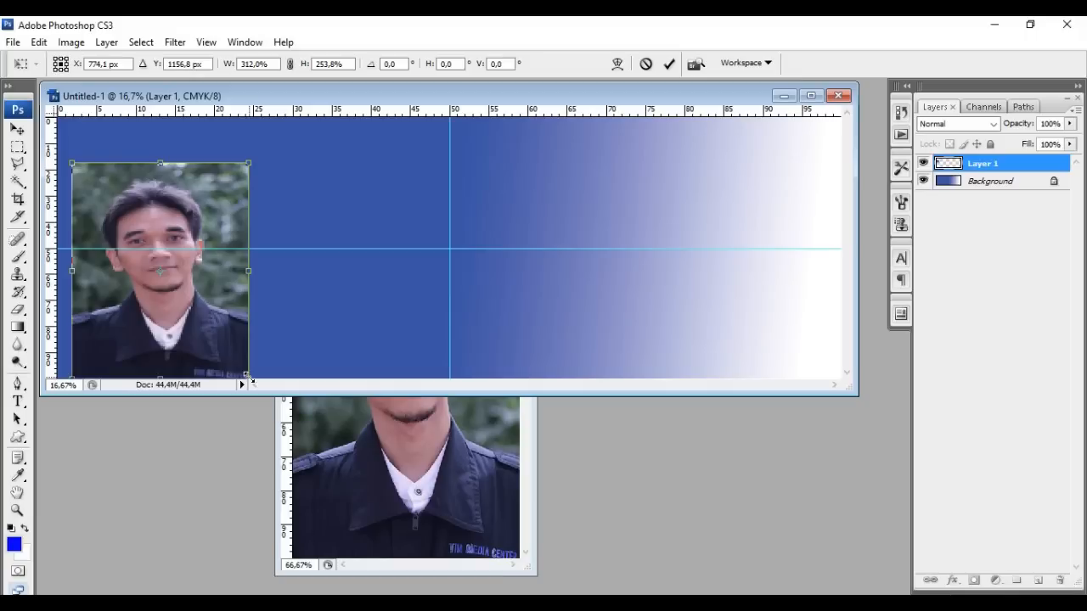
pyautogui.moveTo(250, 378); pyautogui.dragTo(130, 248)
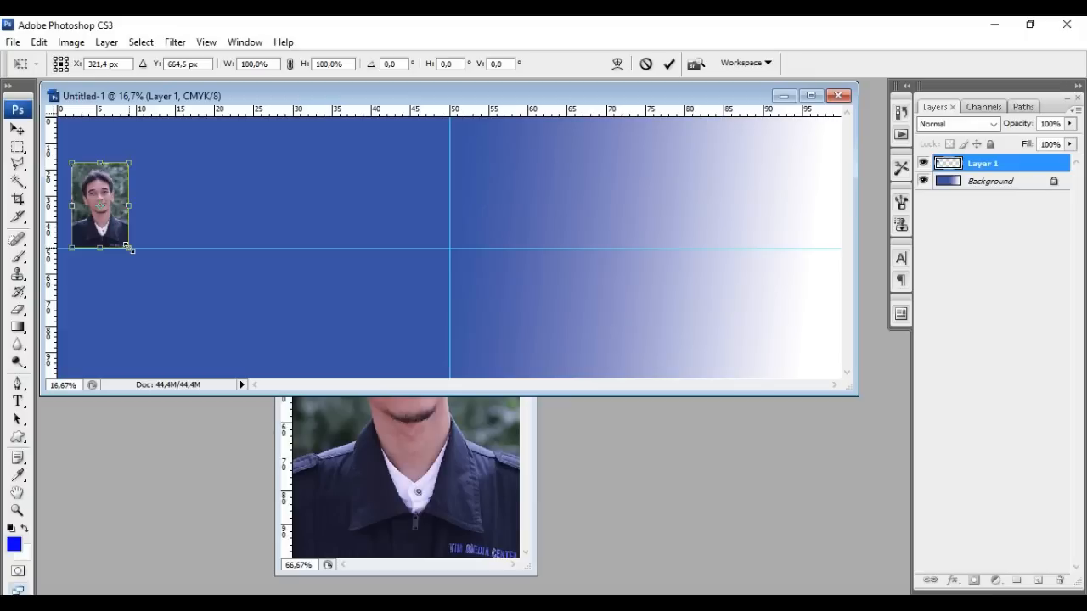
# Scale the portrait proportionally to about 299% and place it at the banner's top-left
pyautogui.click(291, 66)
pyautogui.click(244, 64)
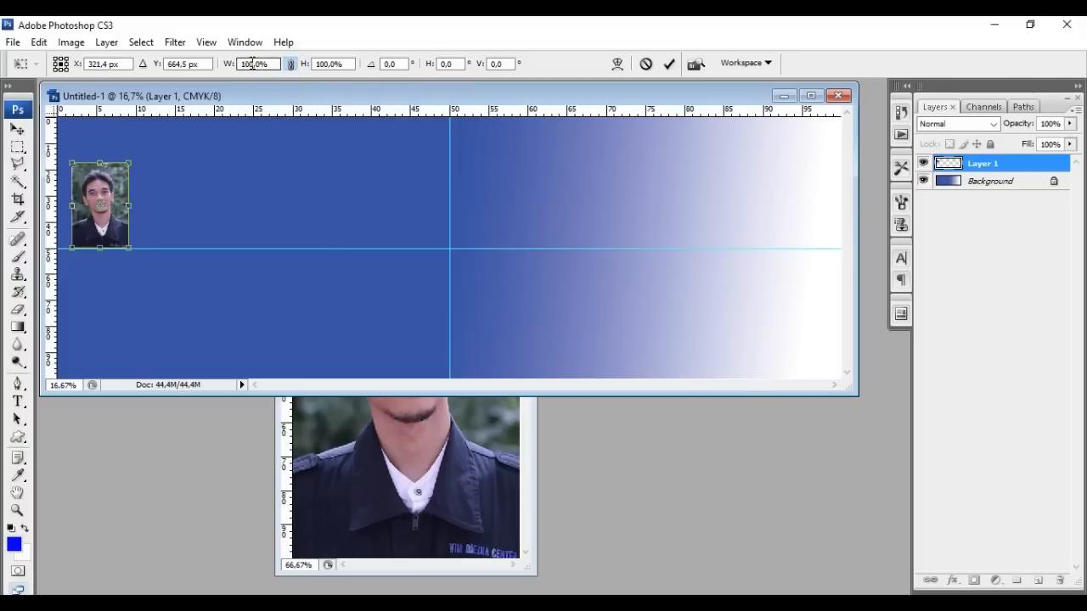
pyautogui.click(334, 63)
pyautogui.moveTo(129, 248); pyautogui.dragTo(211, 340)
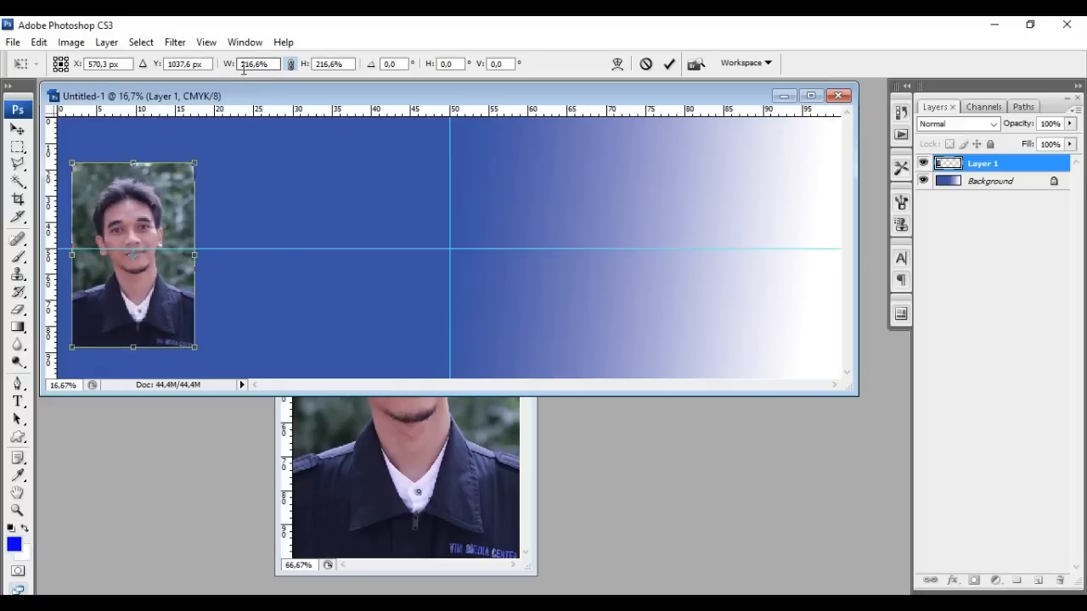
pyautogui.click(323, 68)
pyautogui.moveTo(197, 349); pyautogui.dragTo(230, 375)
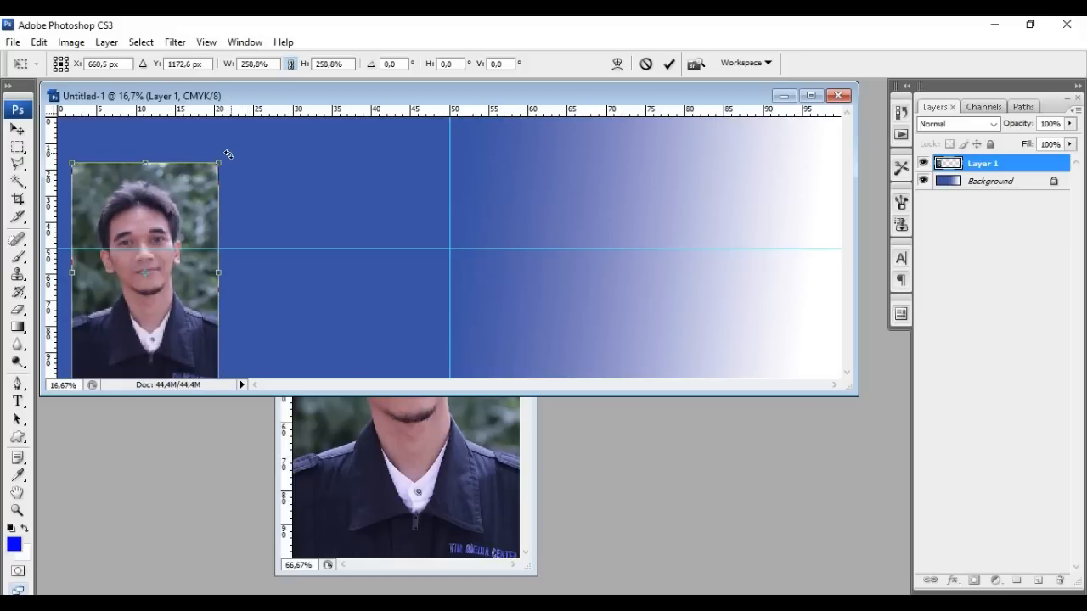
pyautogui.moveTo(217, 161); pyautogui.dragTo(260, 133)
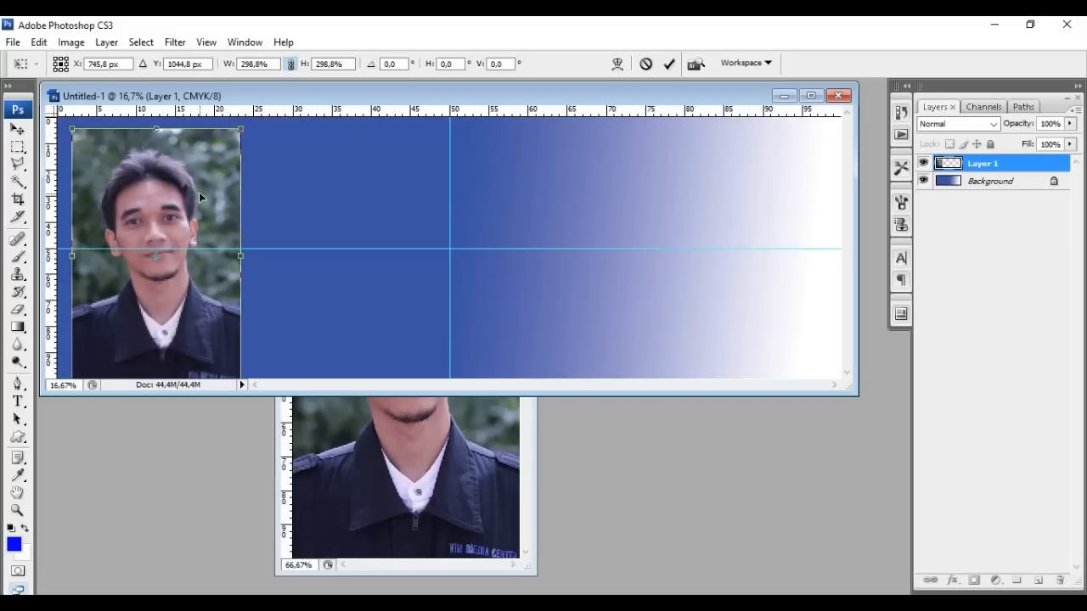
pyautogui.moveTo(200, 197); pyautogui.dragTo(191, 198)
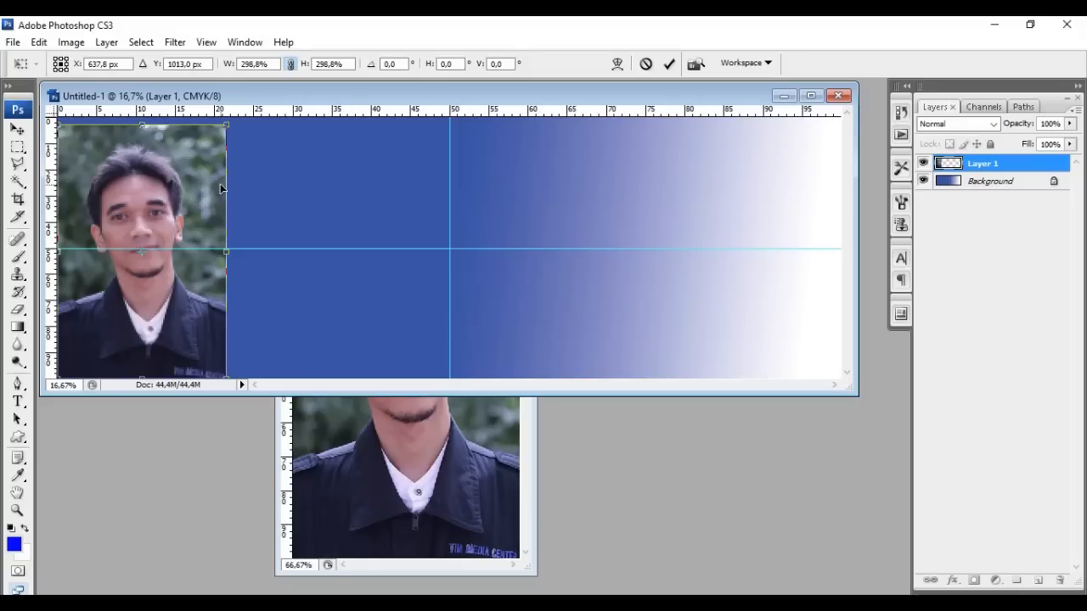
pyautogui.press('Return')
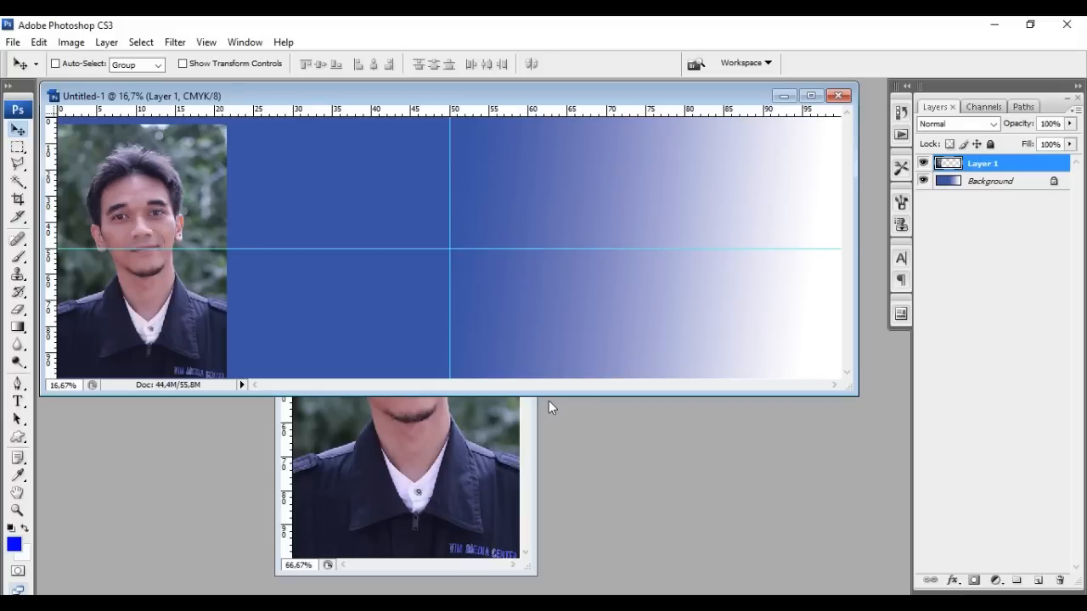
# Enlarge the document window and zoom to about 33% to check the enlarged portrait
pyautogui.moveTo(549, 396); pyautogui.dragTo(577, 538)
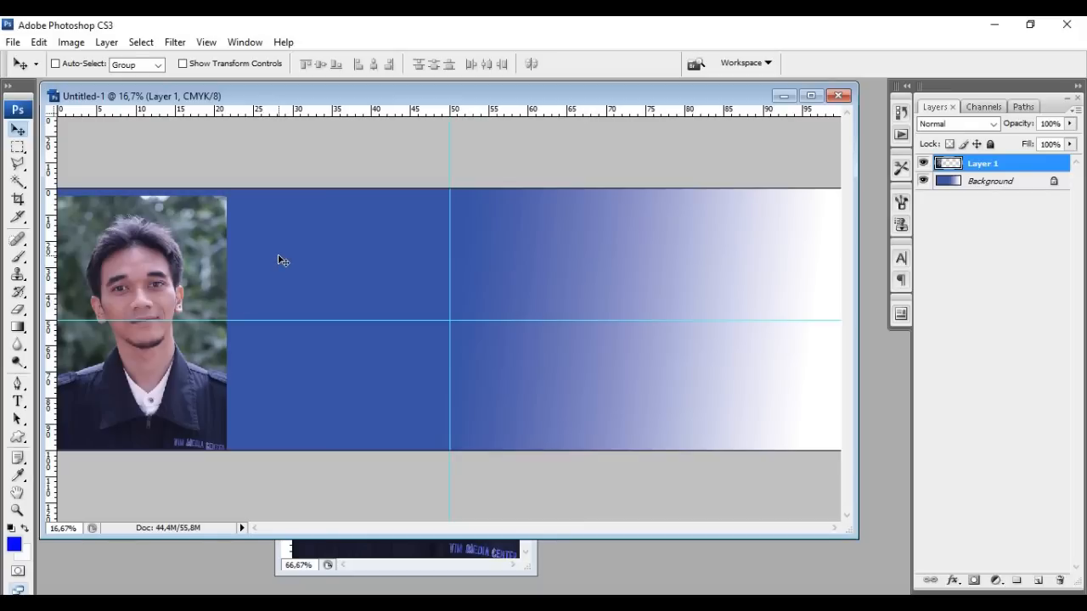
pyautogui.hotkey('ctrl', '+')
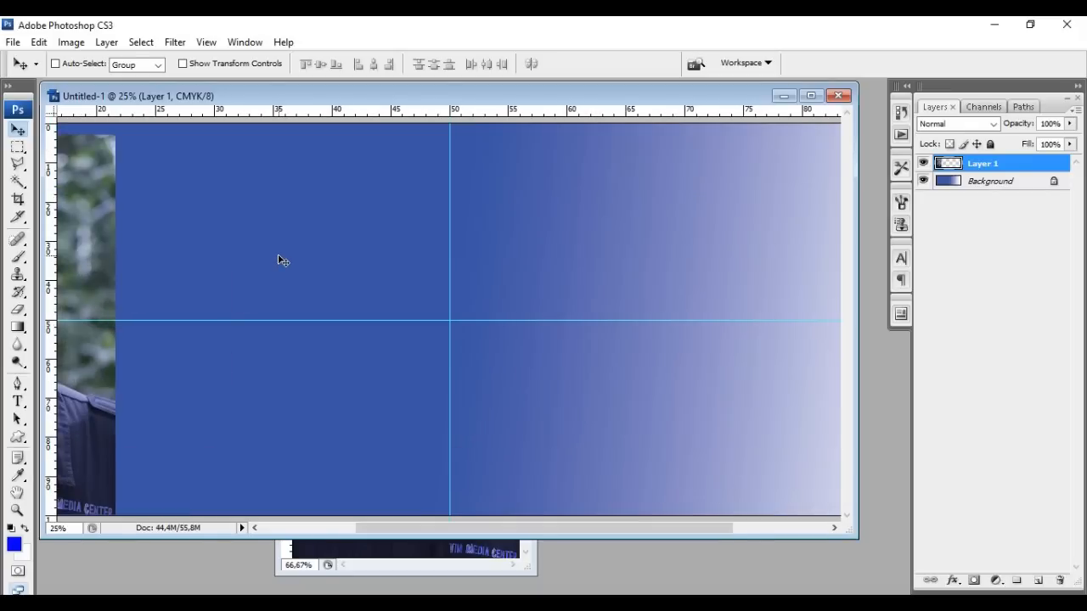
pyautogui.hotkey('ctrl', '+')
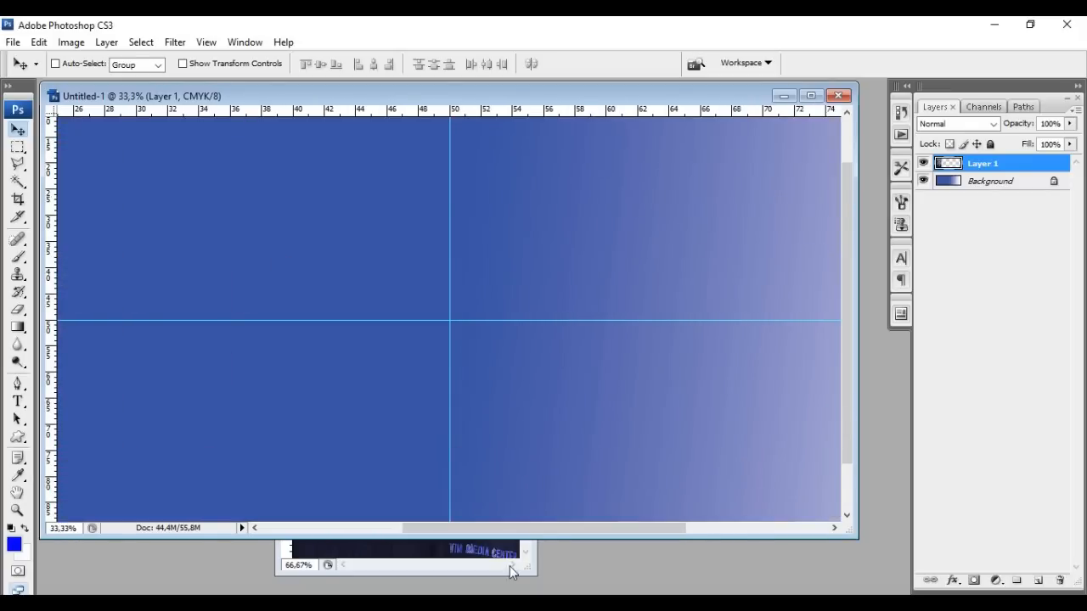
pyautogui.moveTo(534, 527); pyautogui.dragTo(376, 531)
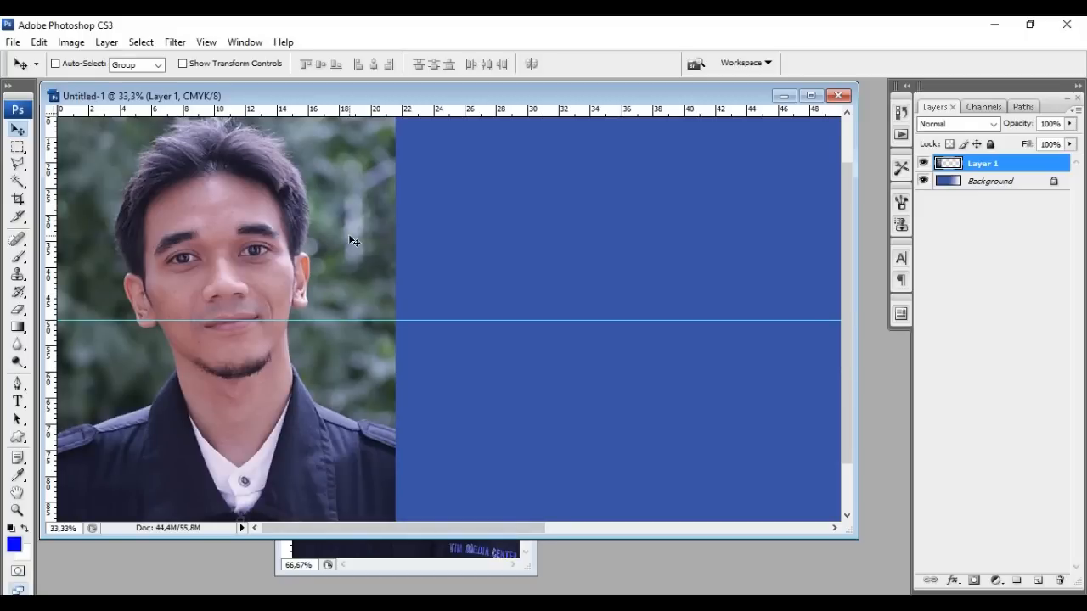
pyautogui.hotkey('ctrl', '-')
pyautogui.hotkey('ctrl', '-')
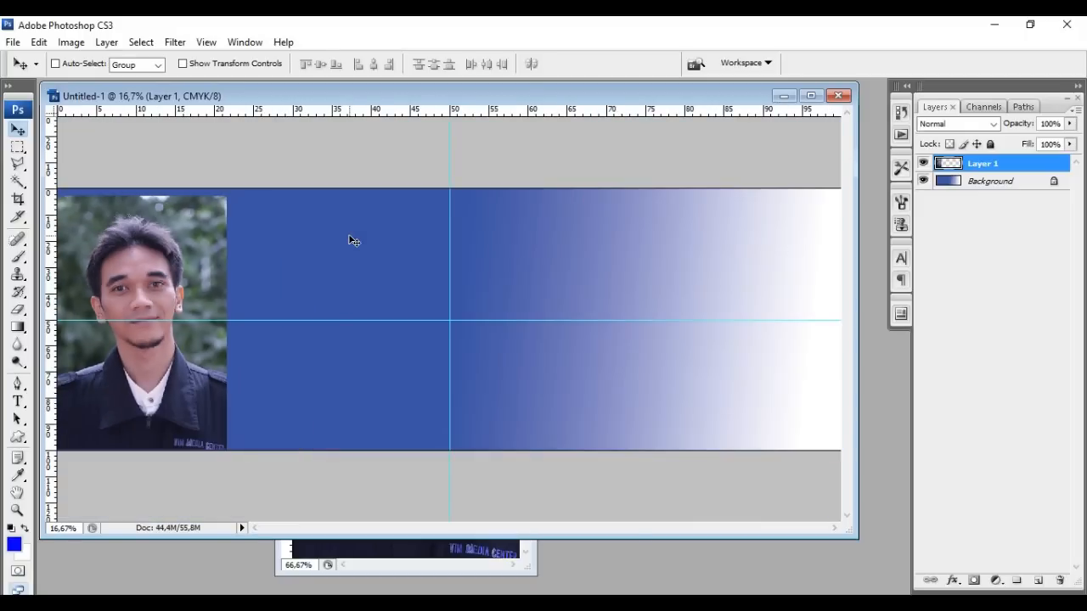
pyautogui.hotkey('ctrl', '+')
pyautogui.hotkey('ctrl', '+')
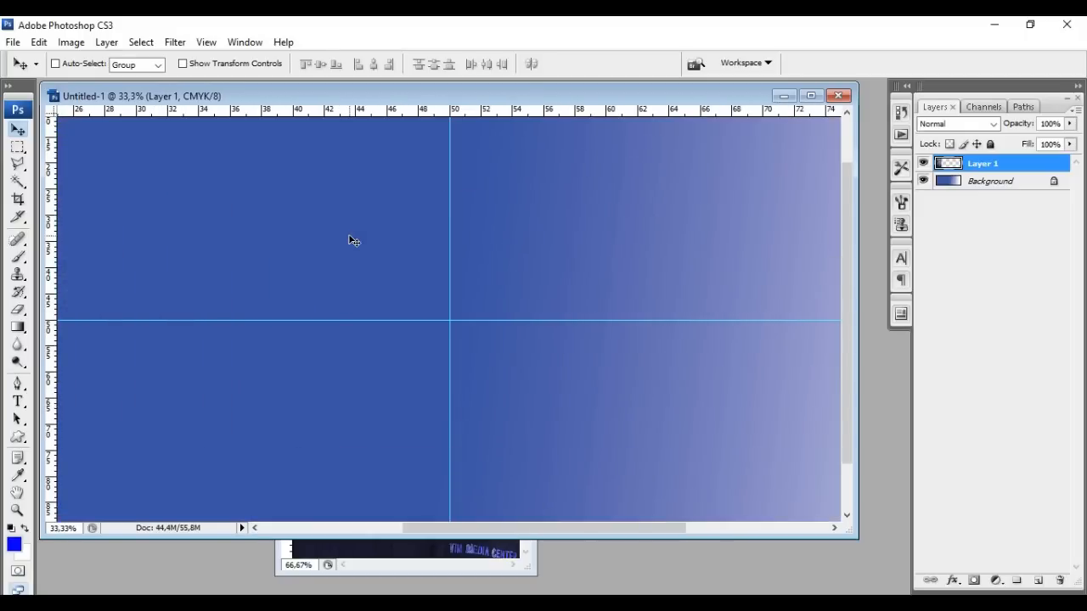
pyautogui.moveTo(454, 528); pyautogui.dragTo(298, 527)
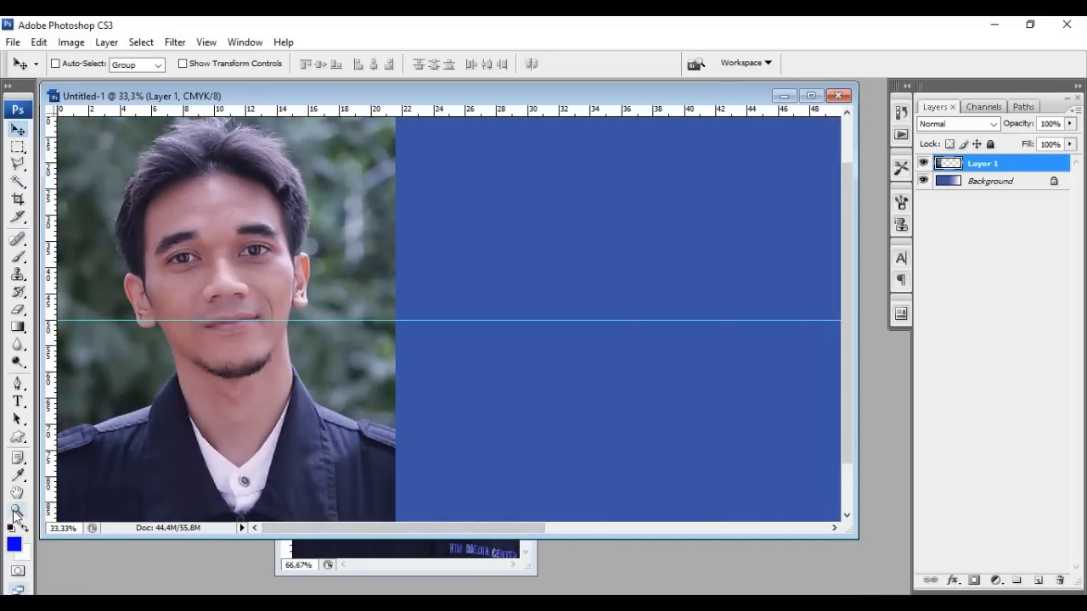
# Zoom out from 66.67% to 33.33% so the whole portrait and blue canvas show
pyautogui.click(16, 511)
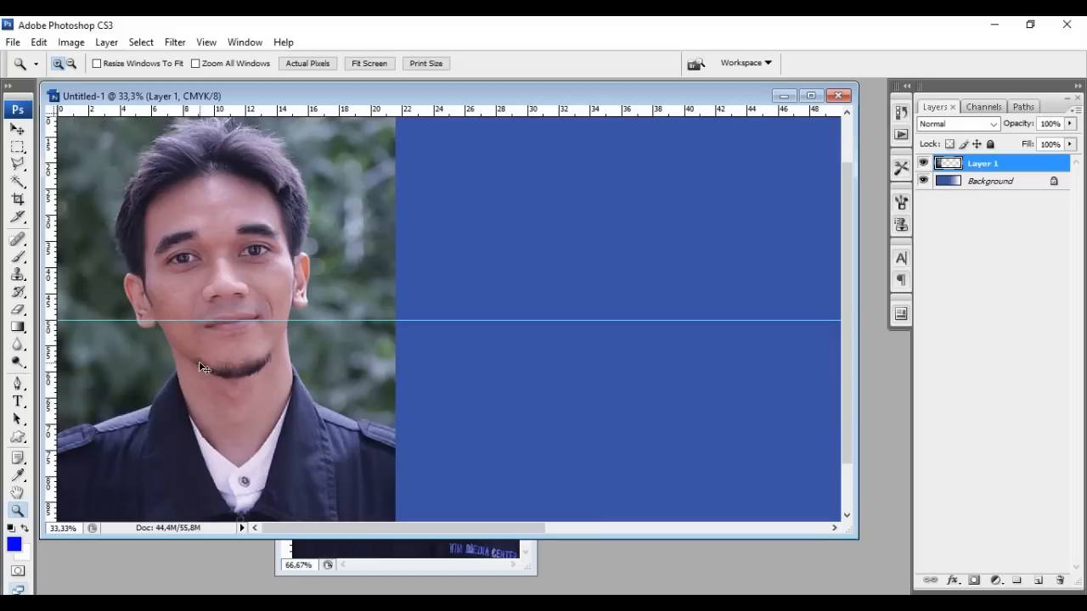
pyautogui.press('alt')
pyautogui.click(238, 292)
pyautogui.click(238, 293)
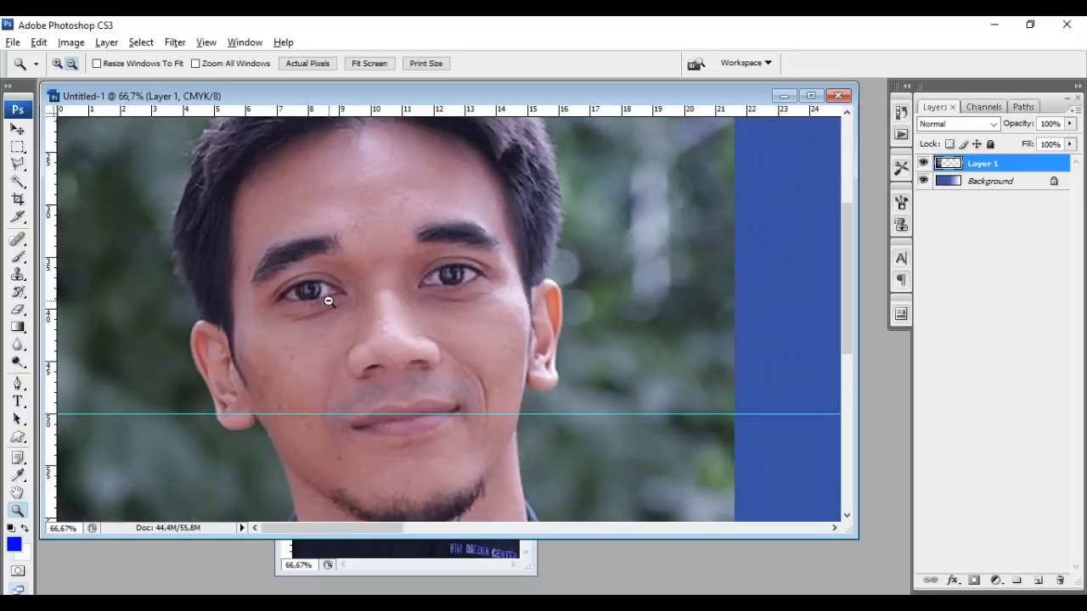
pyautogui.keyDown('alt'); pyautogui.click(364, 318); pyautogui.keyUp('alt')
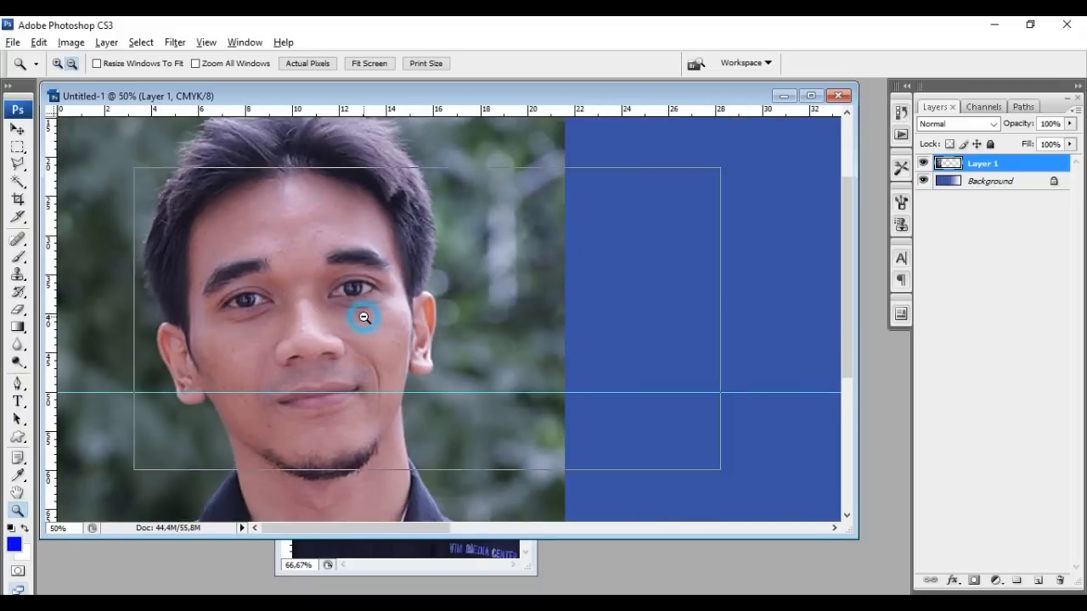
pyautogui.keyDown('alt'); pyautogui.click(364, 317); pyautogui.keyUp('alt')
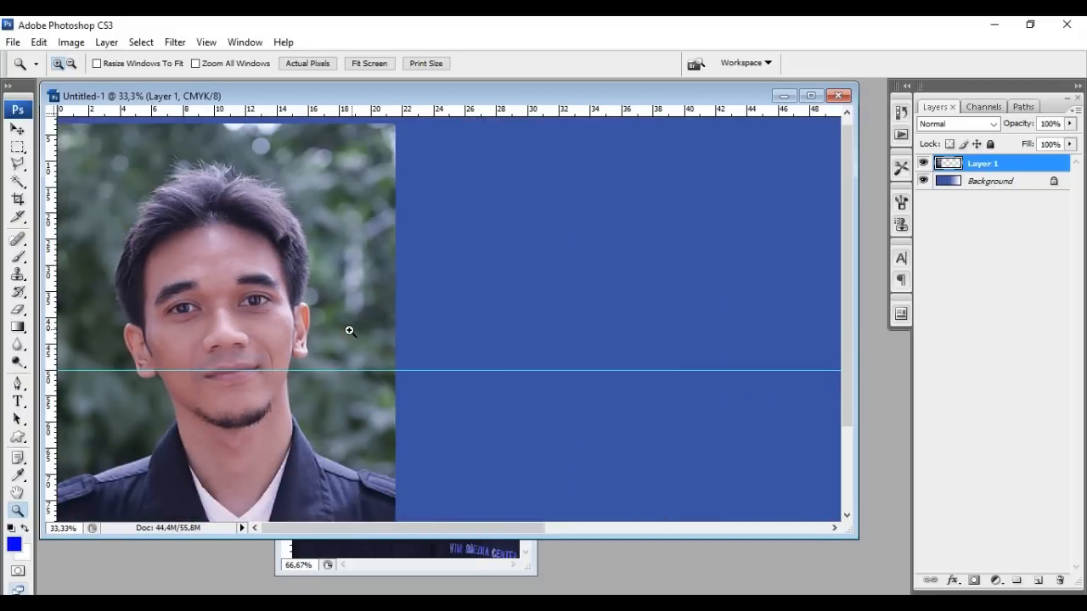
pyautogui.moveTo(543, 534); pyautogui.dragTo(527, 530)
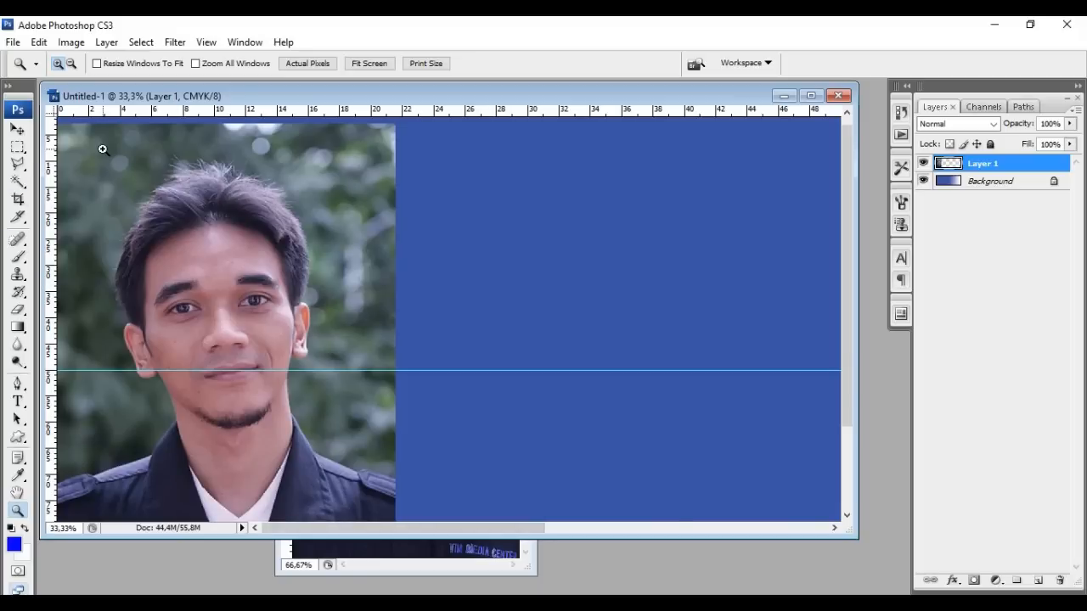
# Try a Polygonal Lasso outline along the shoulder, cancel it, and switch to Magnetic Lasso
pyautogui.click(20, 167)
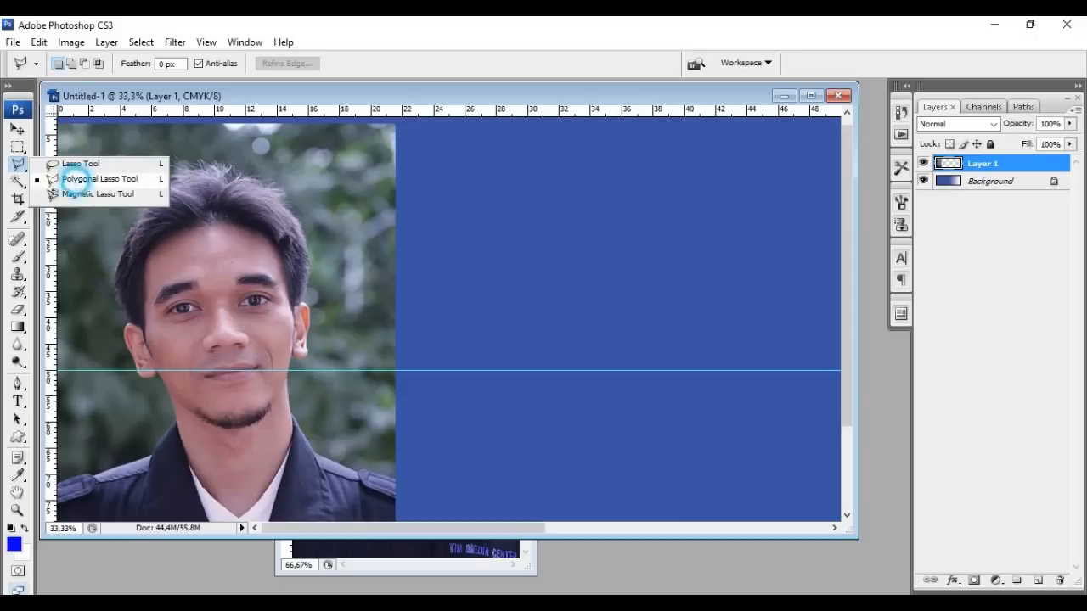
pyautogui.click(78, 179)
pyautogui.click(397, 474)
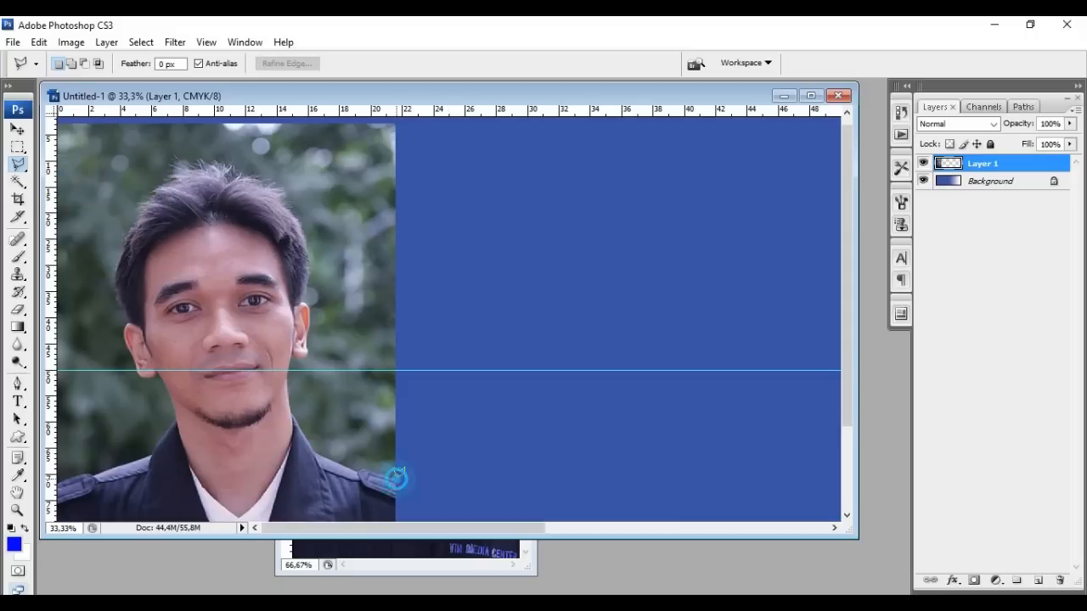
pyautogui.click(360, 469)
pyautogui.click(356, 469)
pyautogui.click(315, 452)
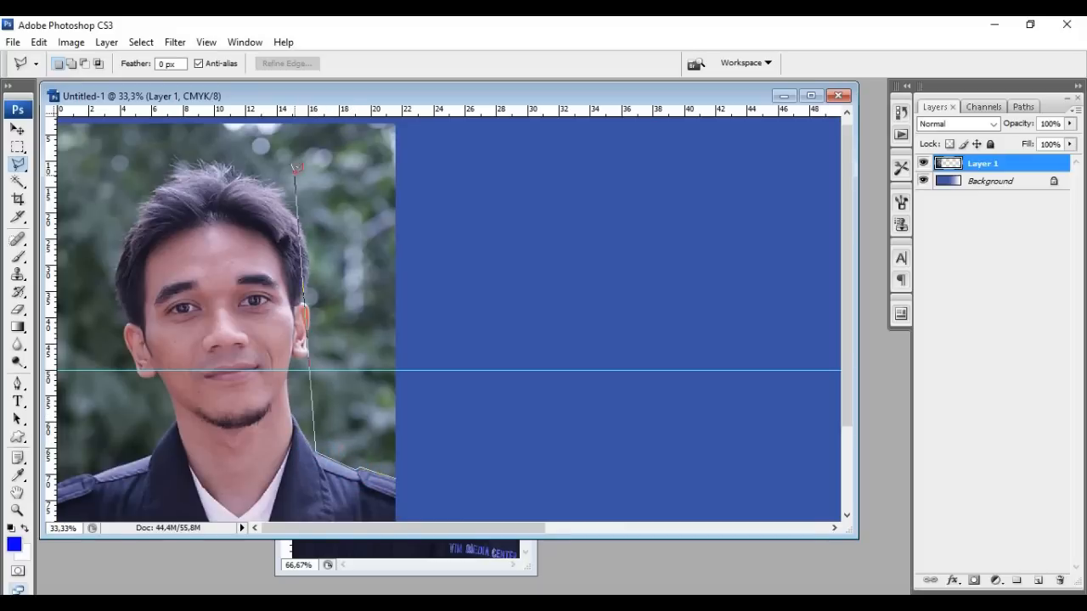
pyautogui.press('Escape')
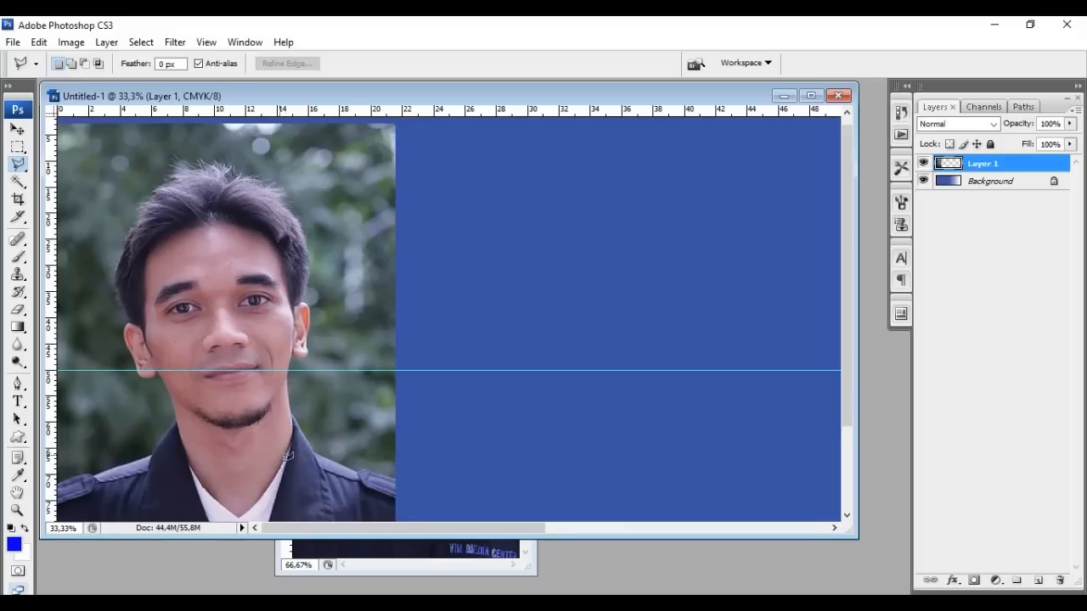
pyautogui.click(19, 170)
pyautogui.click(80, 193)
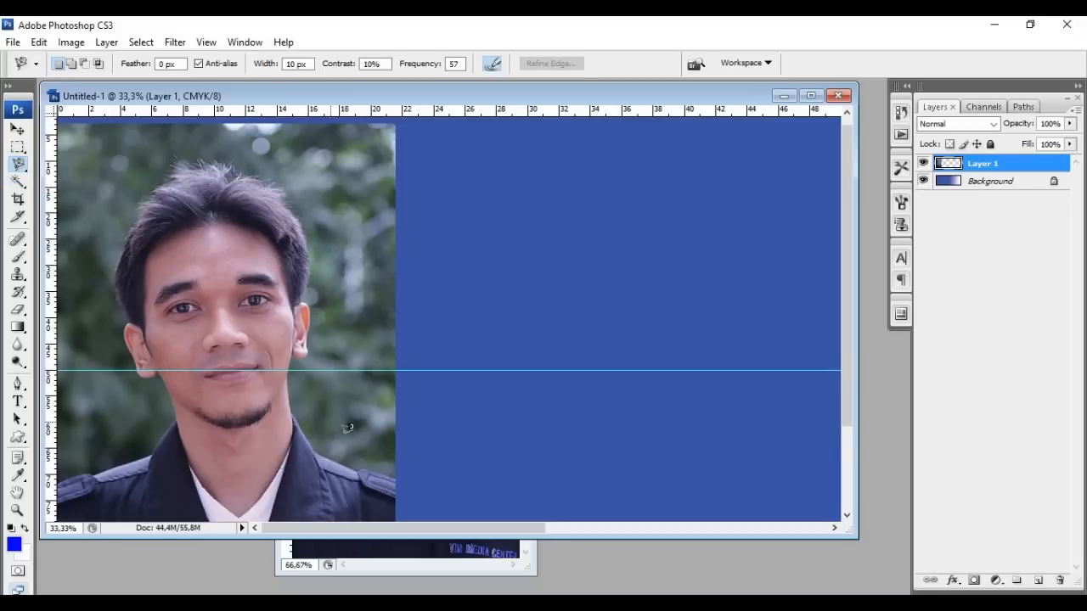
# Zoom to 50% and trace a Magnetic Lasso outline from the shoulder up past the ear
pyautogui.click(395, 474)
pyautogui.press('Escape')
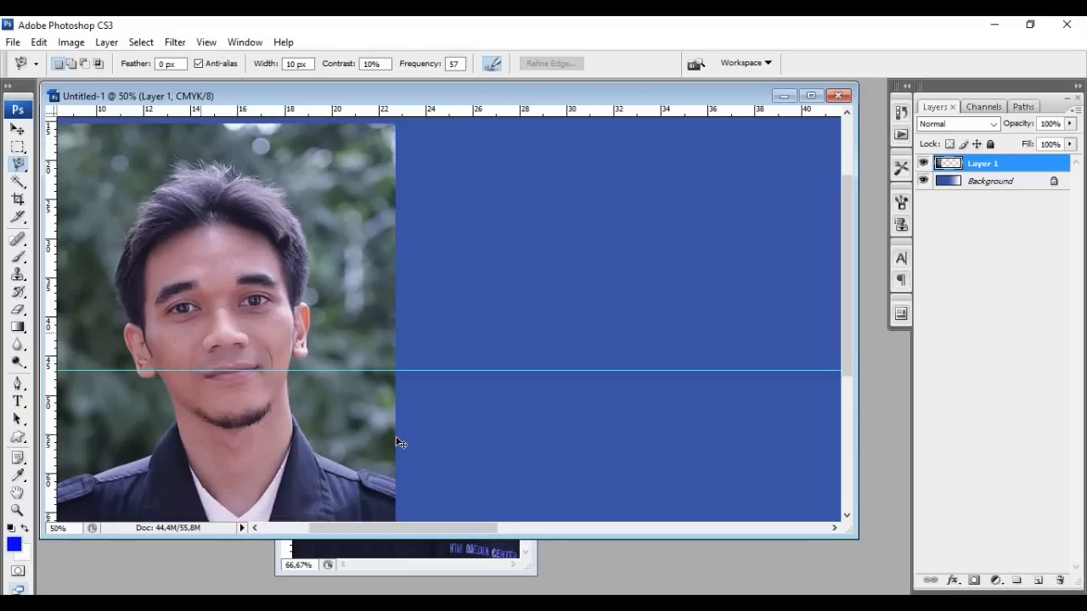
pyautogui.hotkey('ctrl', '+')
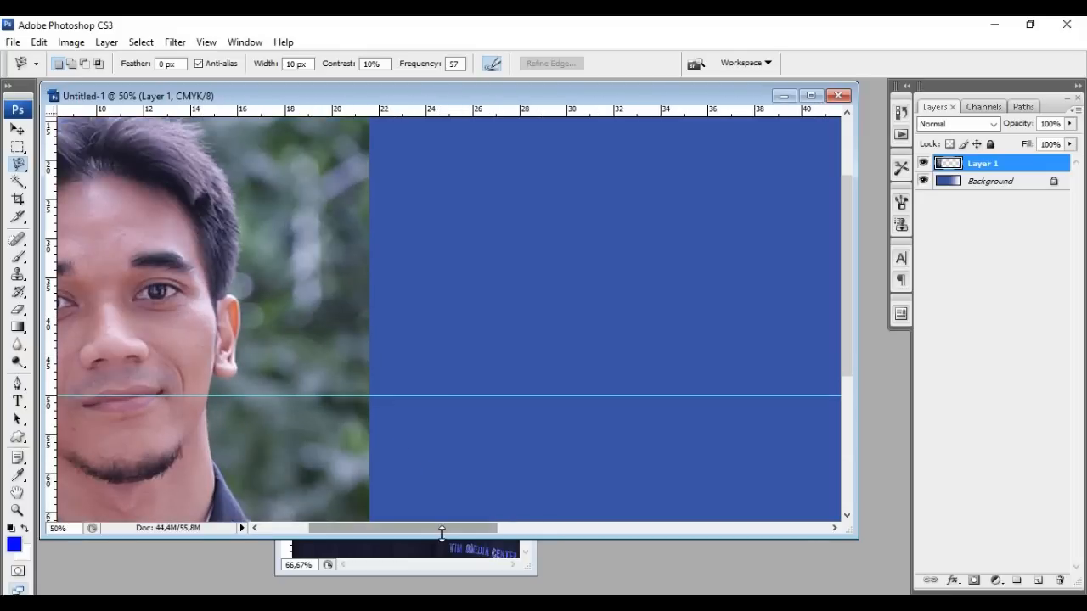
pyautogui.moveTo(441, 529); pyautogui.dragTo(394, 528)
pyautogui.moveTo(847, 348); pyautogui.dragTo(848, 433)
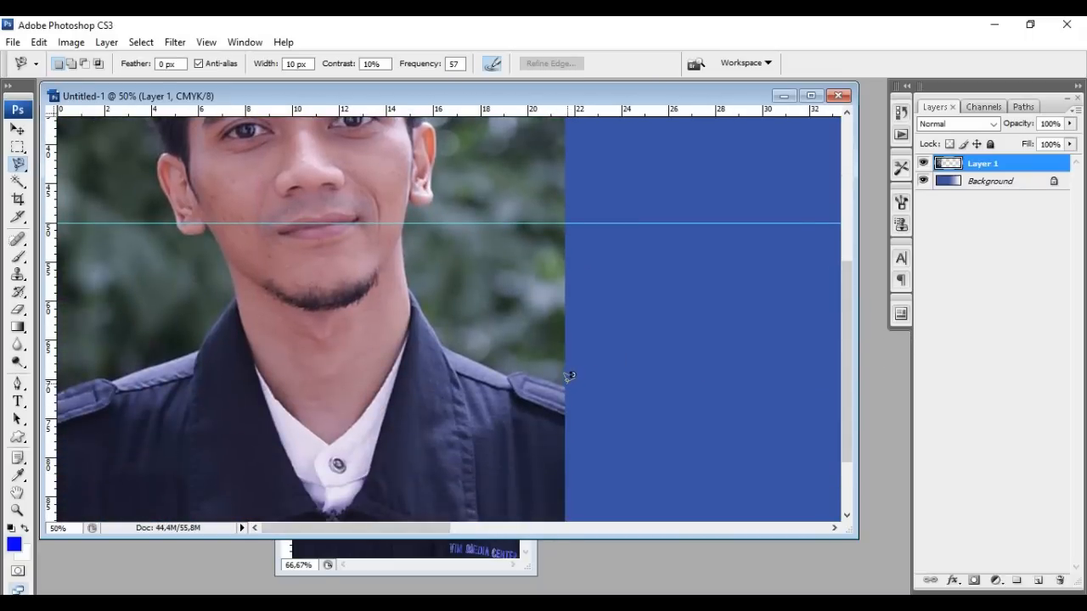
pyautogui.click(564, 380)
pyautogui.click(421, 206)
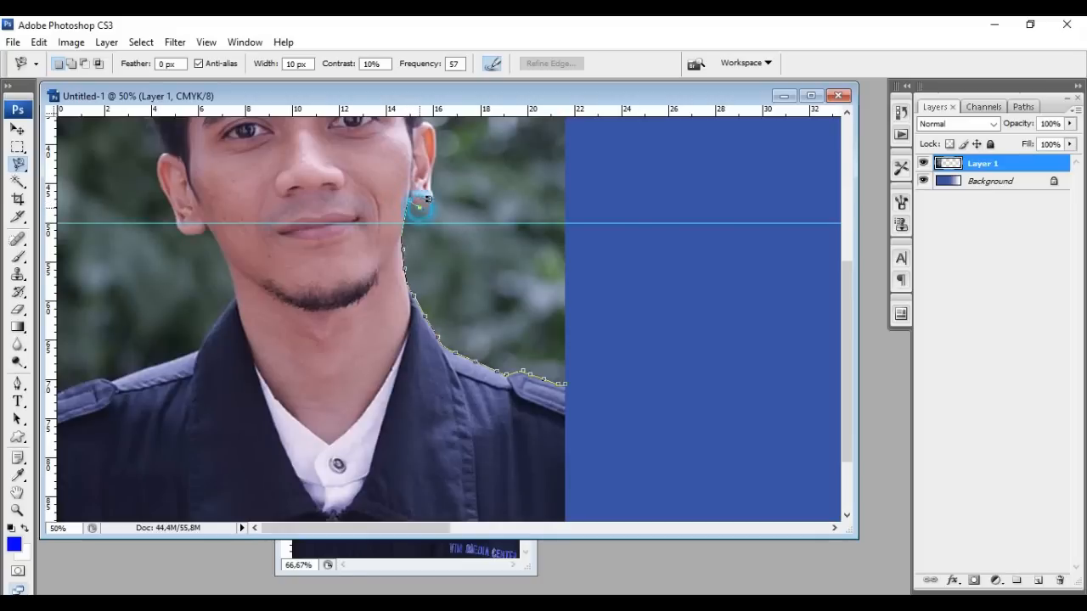
pyautogui.click(429, 204)
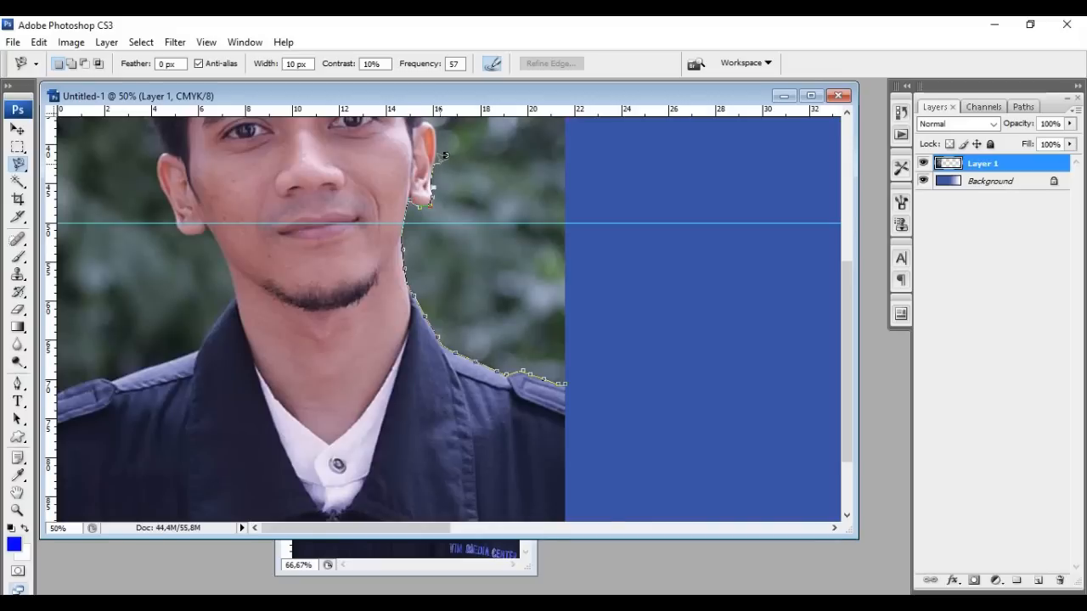
pyautogui.moveTo(440, 164); pyautogui.dragTo(458, 399)
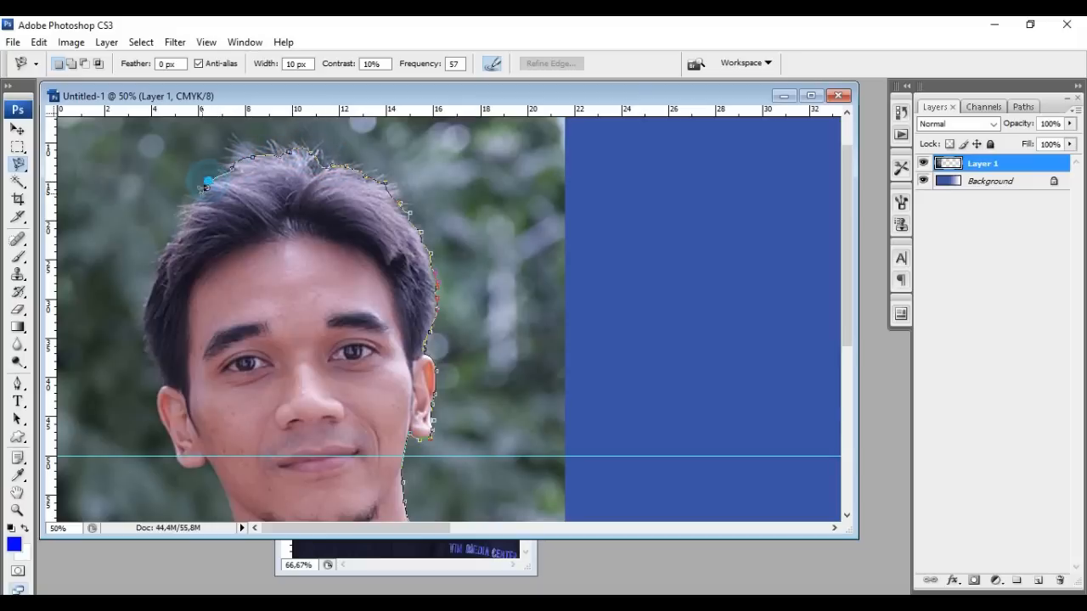
# Pin the Magnetic Lasso outline down the hair's left edge toward the ear
pyautogui.click(182, 212)
pyautogui.click(174, 229)
pyautogui.click(167, 253)
pyautogui.click(155, 278)
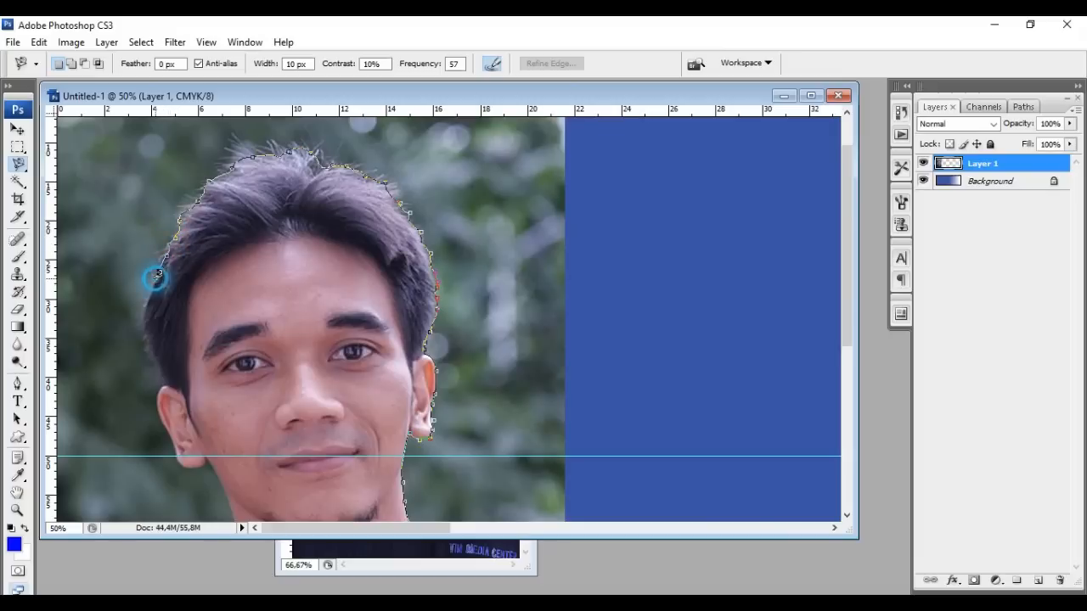
pyautogui.click(140, 328)
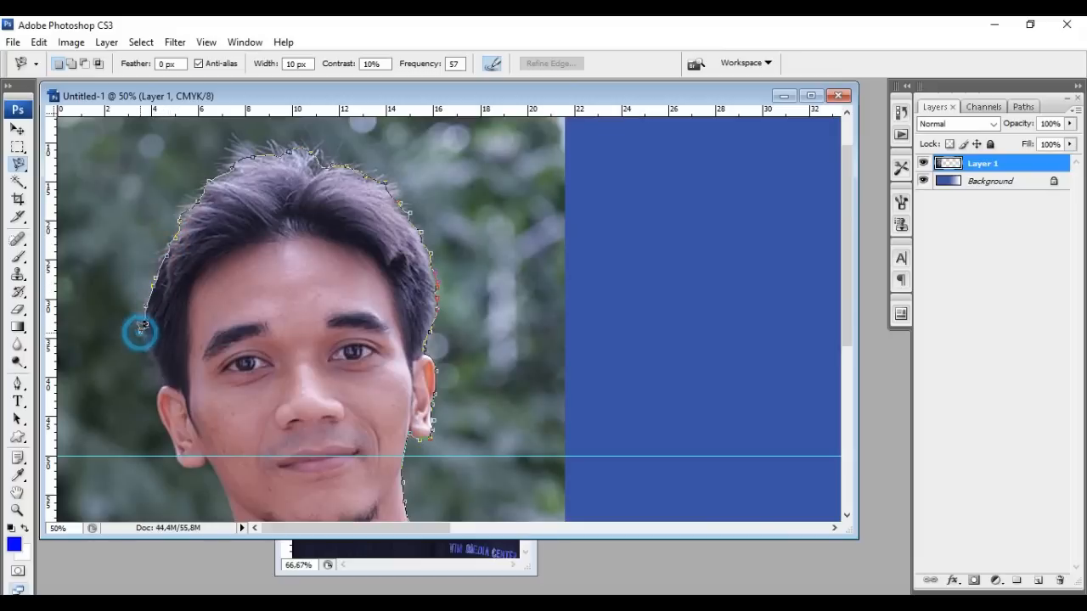
pyautogui.click(157, 367)
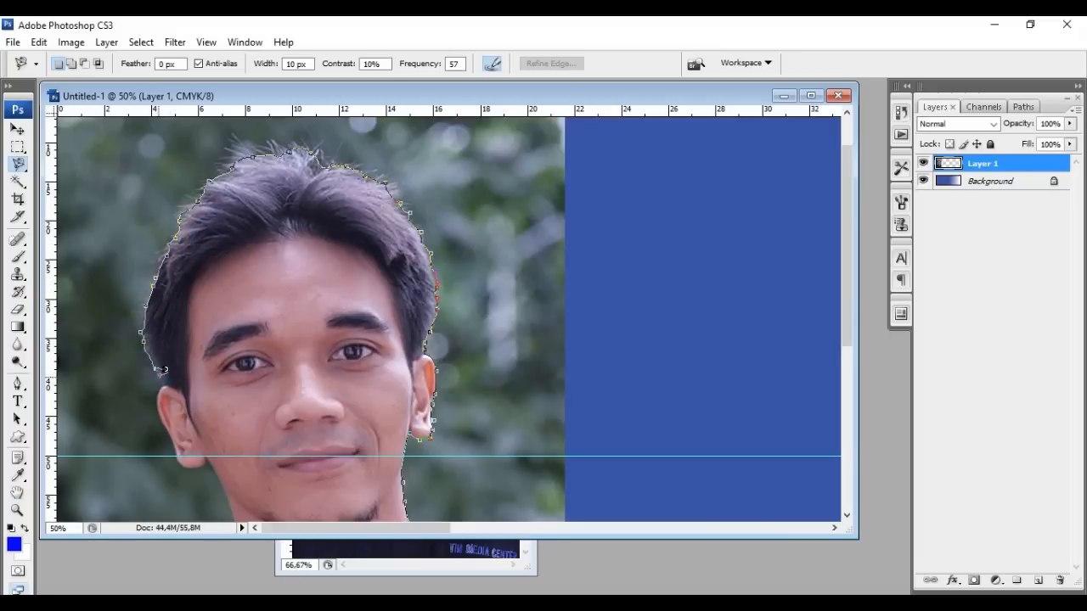
pyautogui.click(161, 381)
# Pan down past the neck and jacket and close the outline into a selection
pyautogui.moveTo(164, 388)
pyautogui.mouseDown()
pyautogui.moveTo(236, 340)
pyautogui.moveTo(320, 224)
pyautogui.mouseUp()
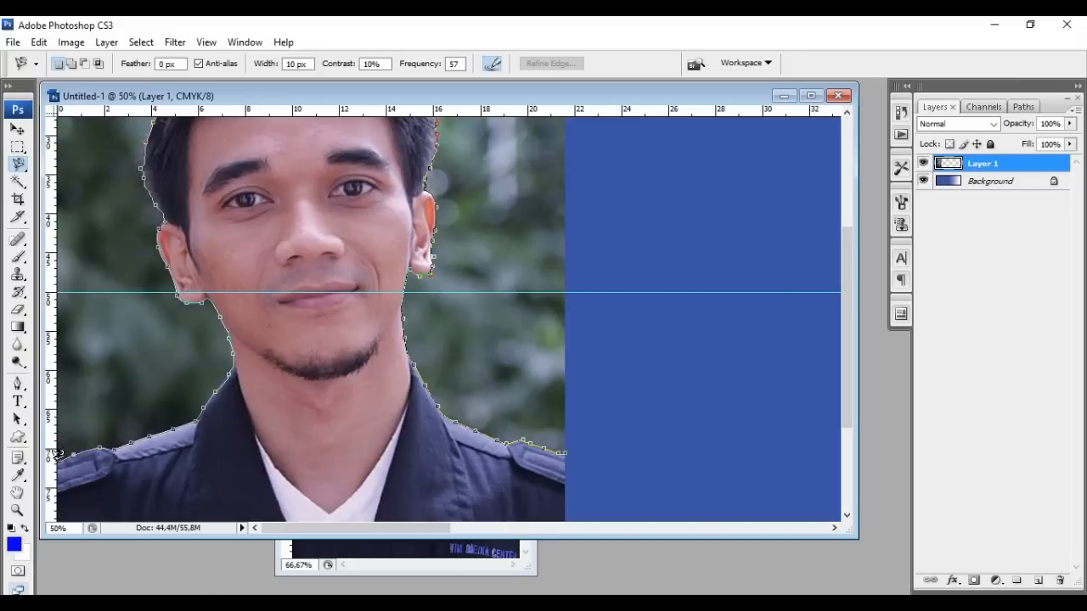
pyautogui.moveTo(53, 461)
pyautogui.mouseDown()
pyautogui.moveTo(73, 432)
pyautogui.moveTo(83, 206)
pyautogui.mouseUp()
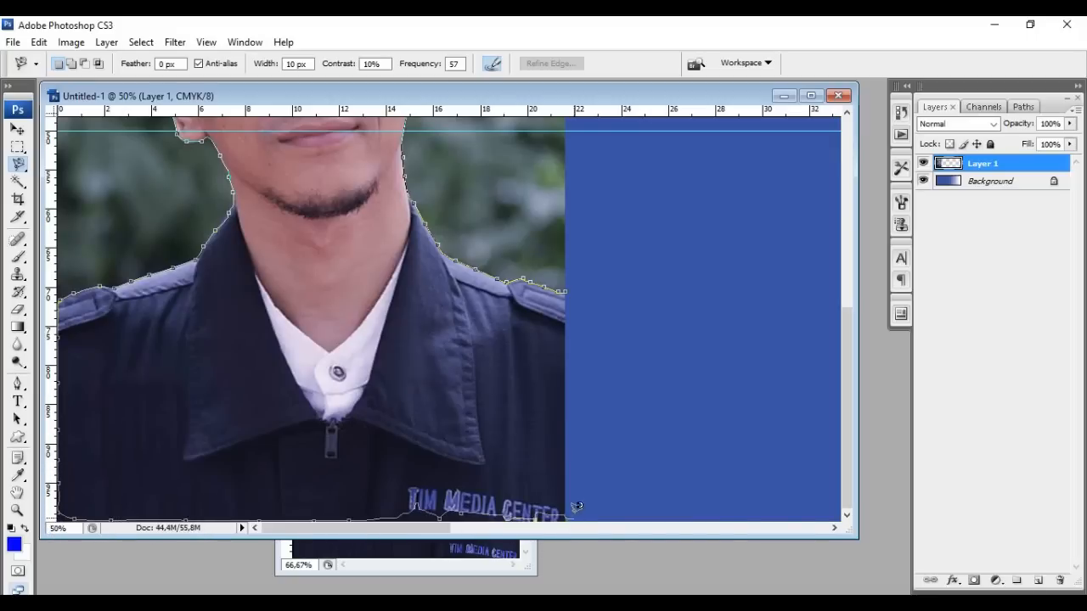
pyautogui.click(564, 291)
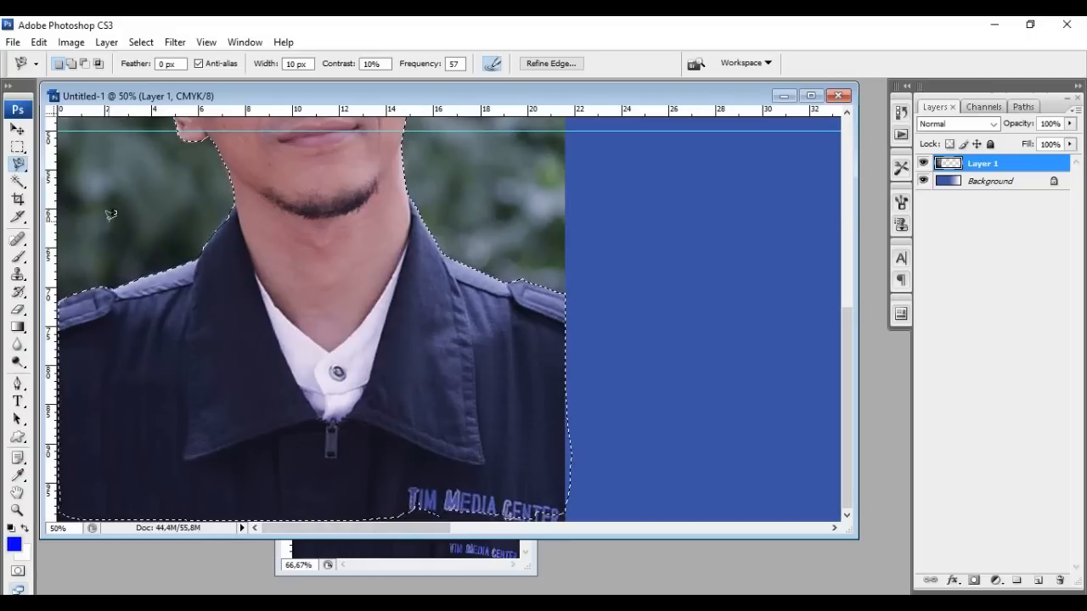
pyautogui.click(18, 148)
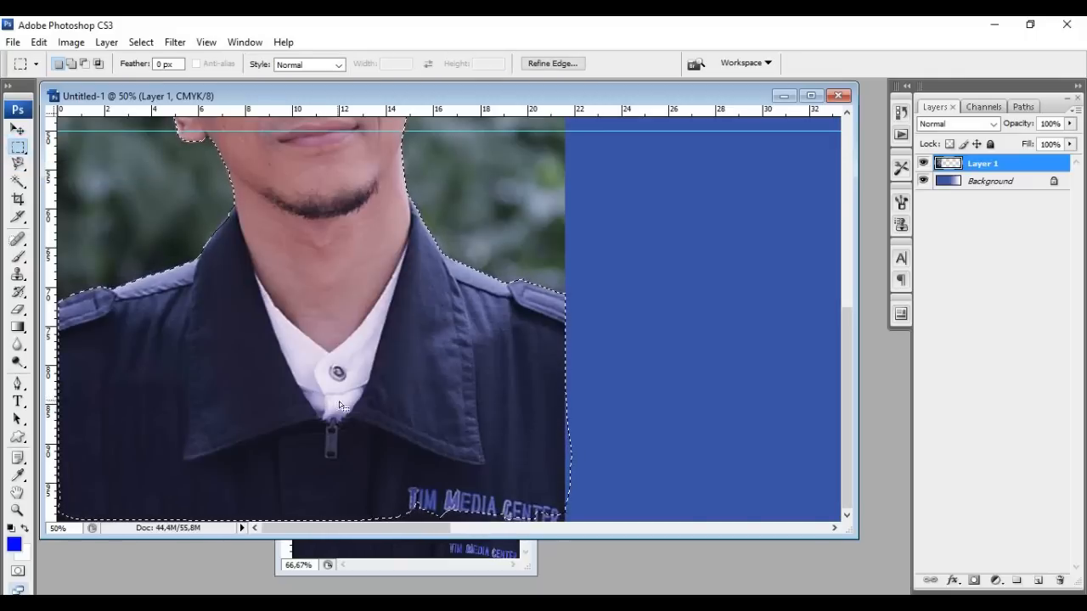
# Add the lower jacket and bottom edge to the selection and trim the right-edge bulge
pyautogui.press('shift')
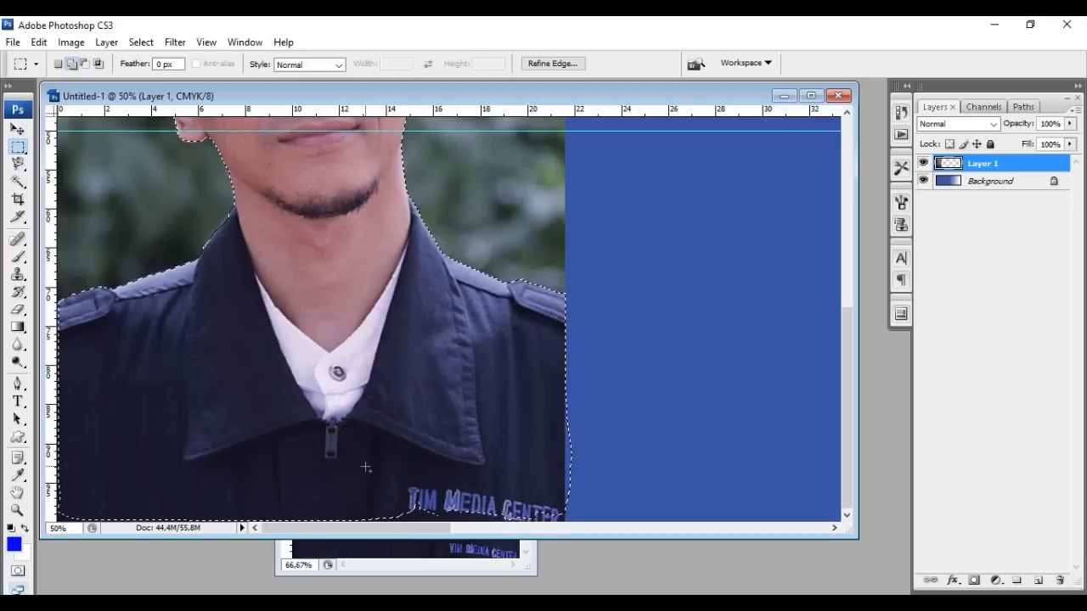
pyautogui.moveTo(351, 485); pyautogui.dragTo(563, 574)
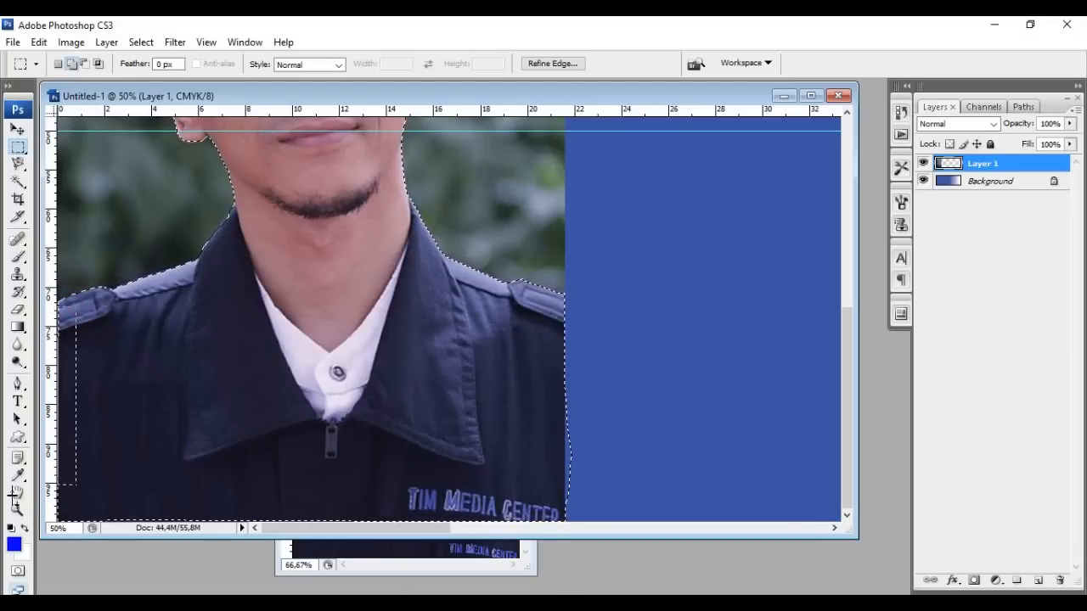
pyautogui.moveTo(11, 540); pyautogui.dragTo(11, 540)
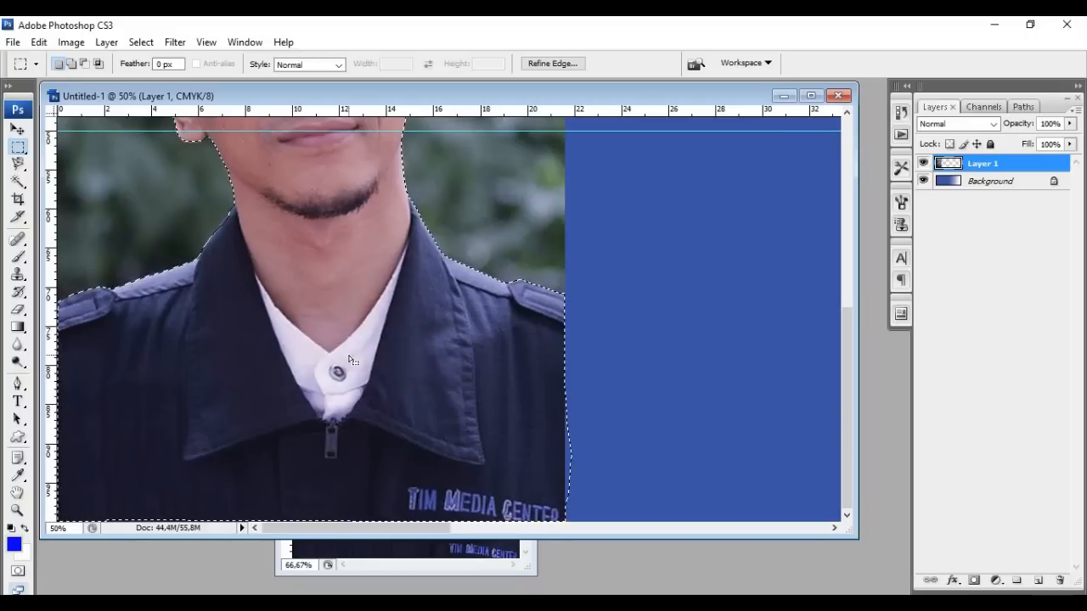
pyautogui.press('shift')
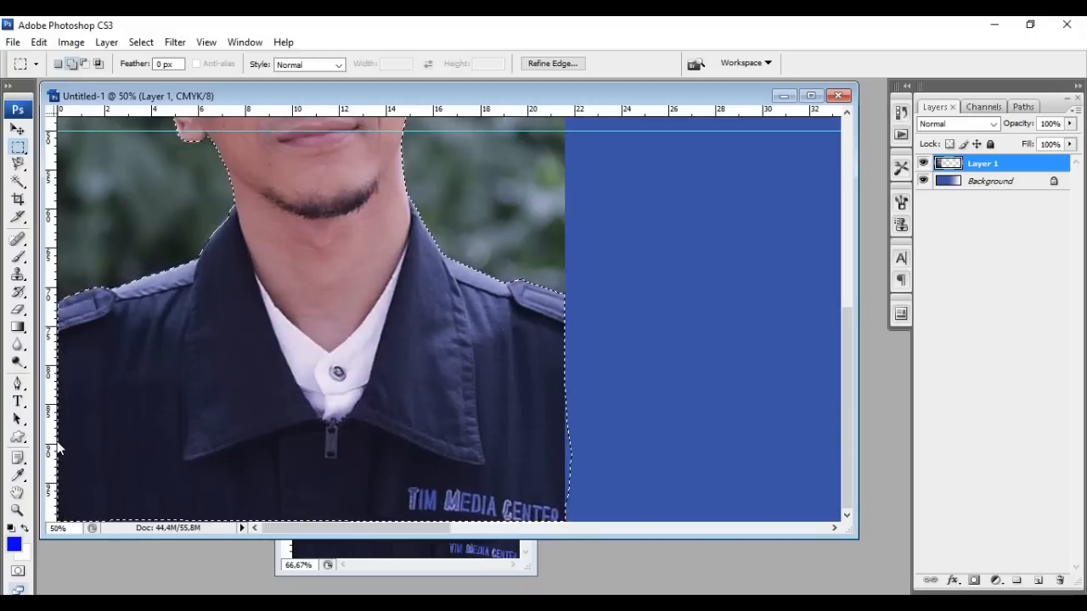
pyautogui.moveTo(297, 519); pyautogui.dragTo(424, 520)
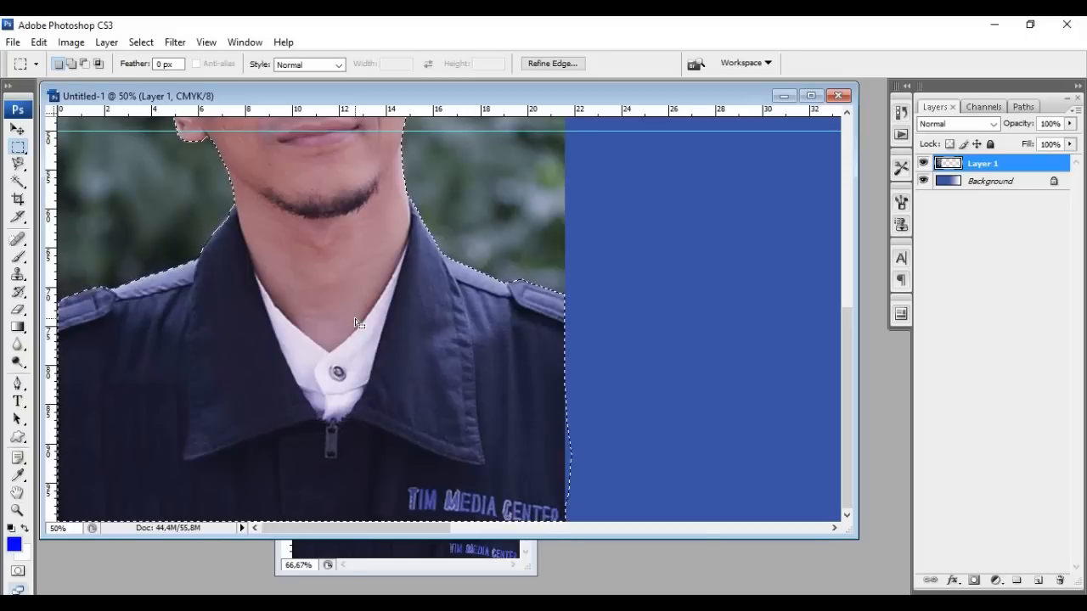
pyautogui.press('alt')
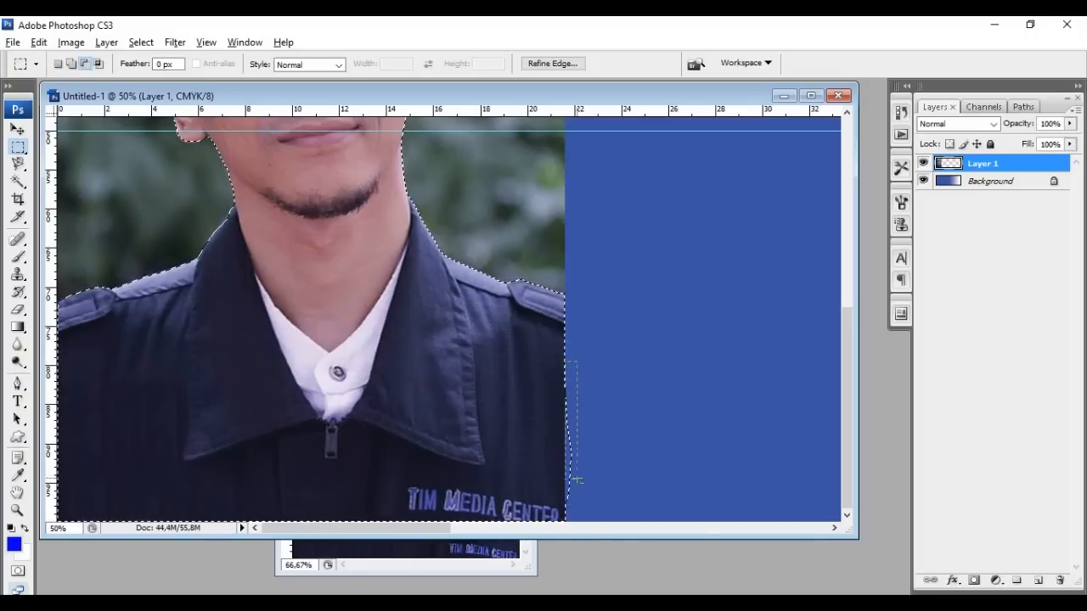
pyautogui.moveTo(593, 533); pyautogui.dragTo(594, 526)
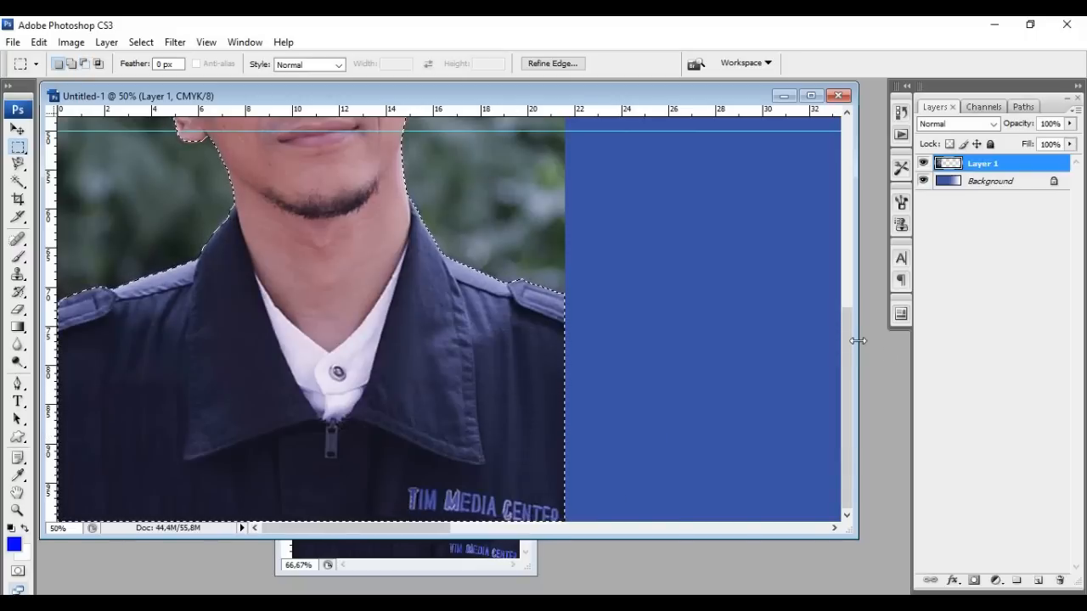
pyautogui.moveTo(849, 344); pyautogui.dragTo(826, 340)
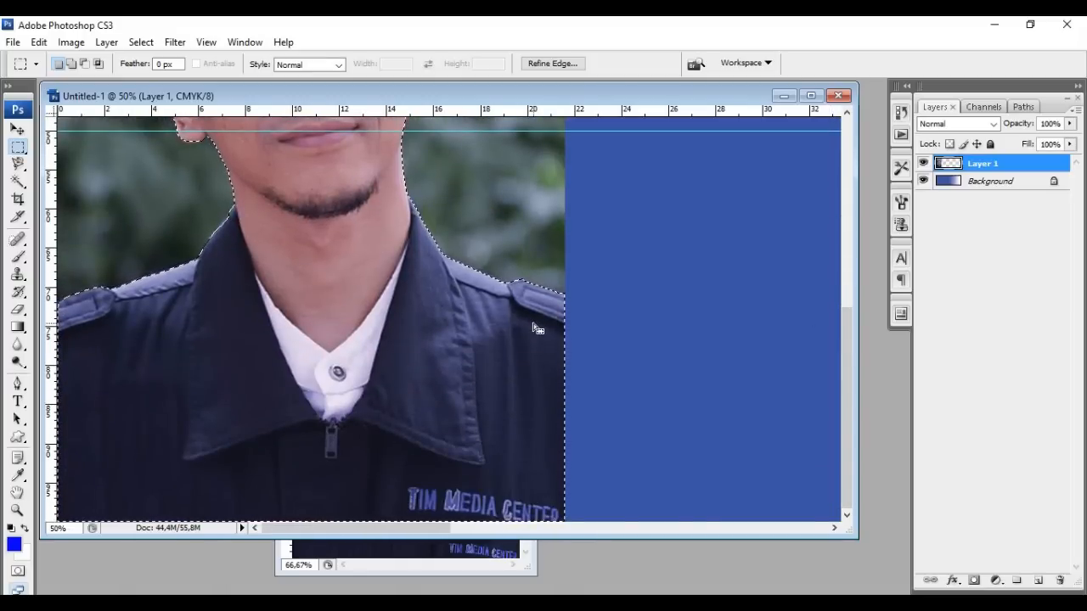
# Zoom out to 16.67% to see the whole banner; a test delete is undone
pyautogui.hotkey('ctrl', '-')
pyautogui.hotkey('ctrl', '-')
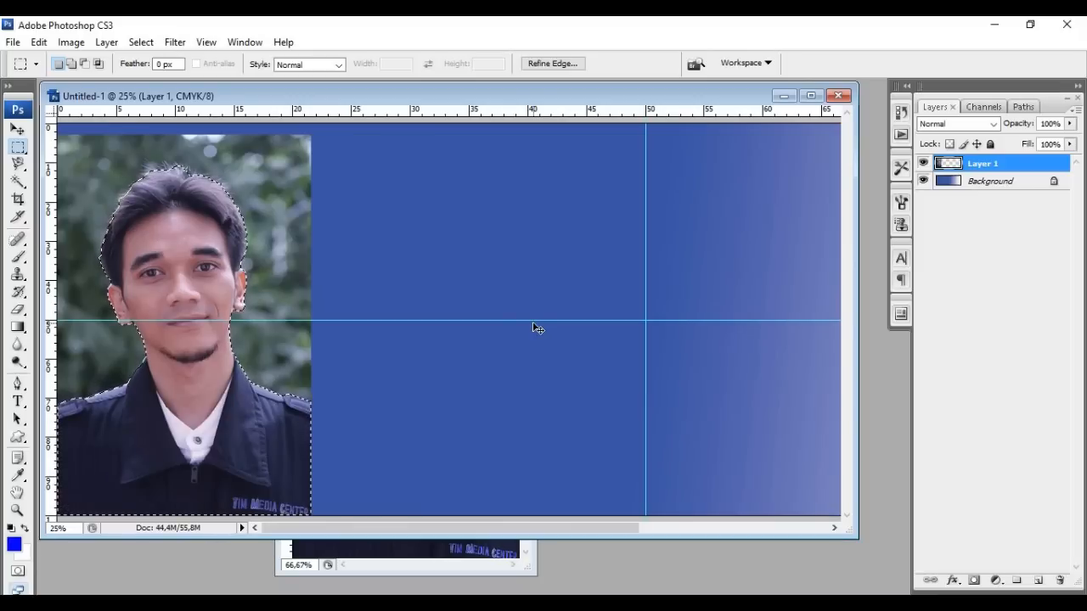
pyautogui.hotkey('ctrl', '-')
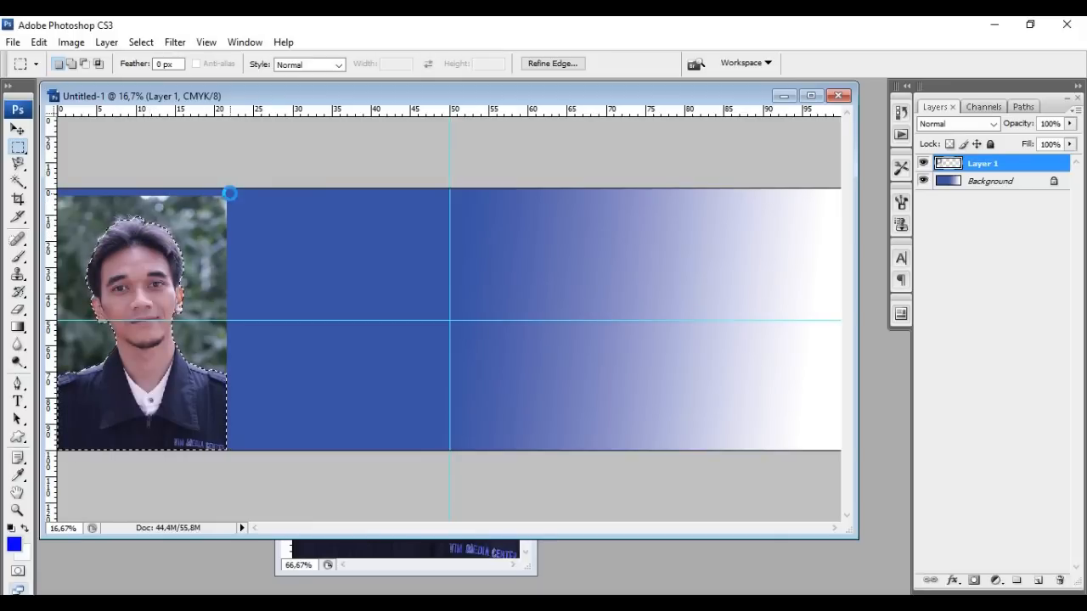
pyautogui.press('Delete')
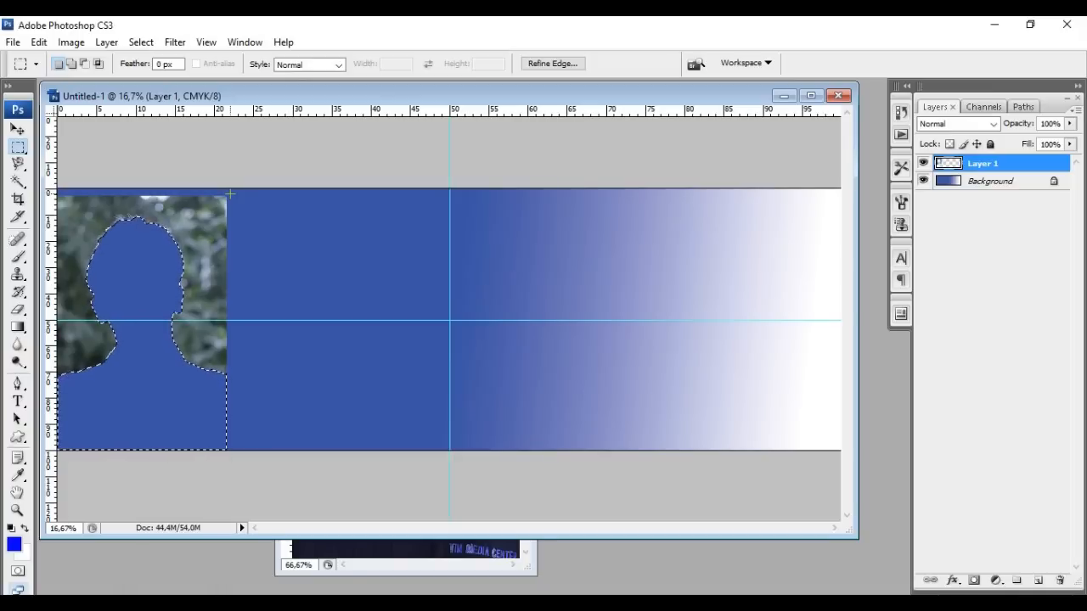
pyautogui.hotkey('ctrl', 'z')
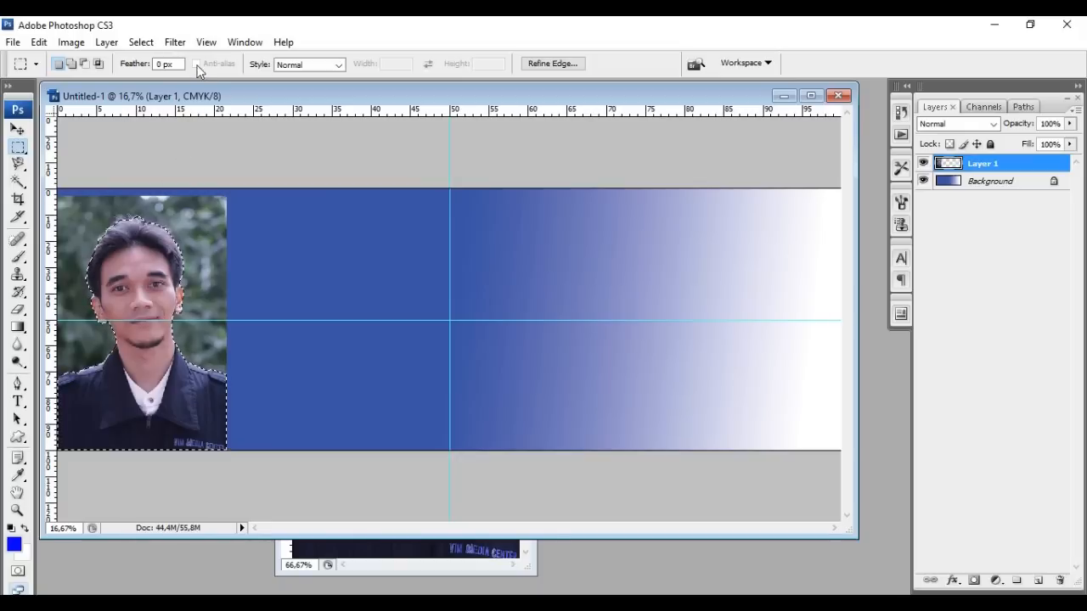
pyautogui.click(146, 44)
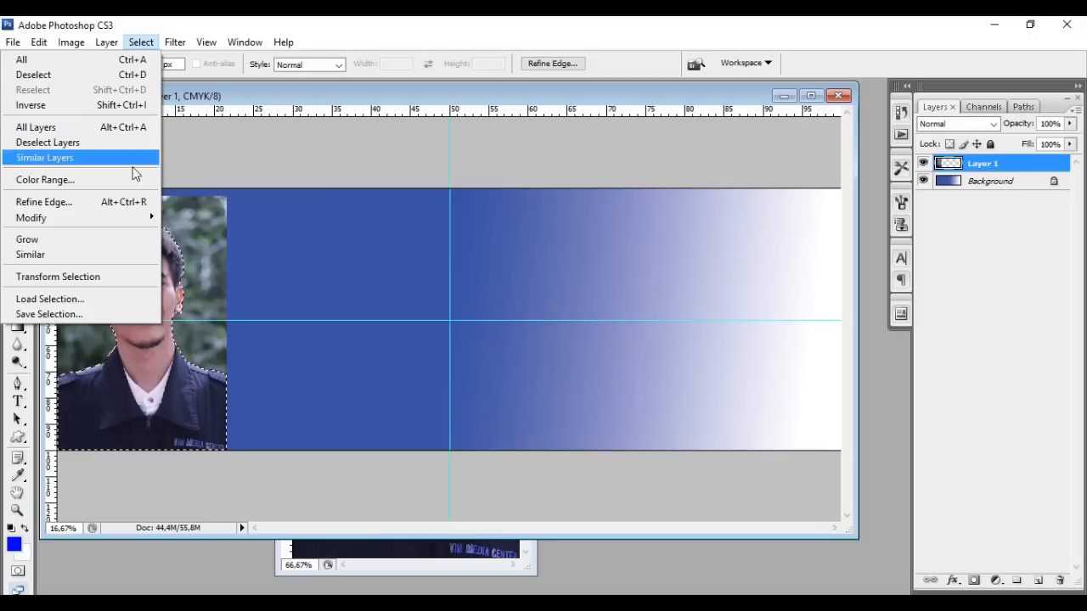
# Invert the selection, delete the green foliage background, and deselect
pyautogui.click(245, 106)
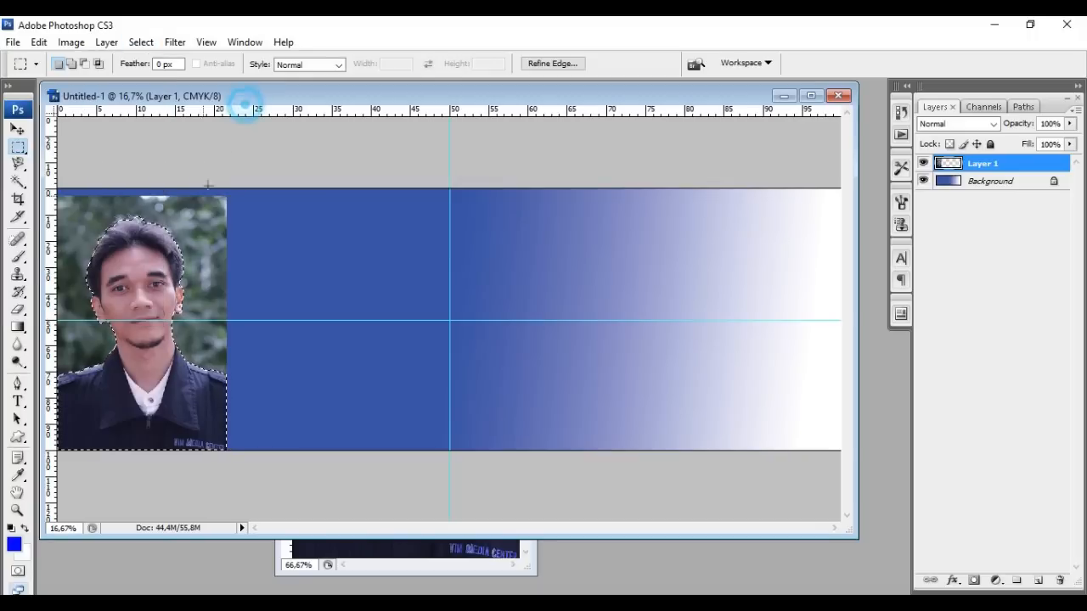
pyautogui.rightClick(153, 266)
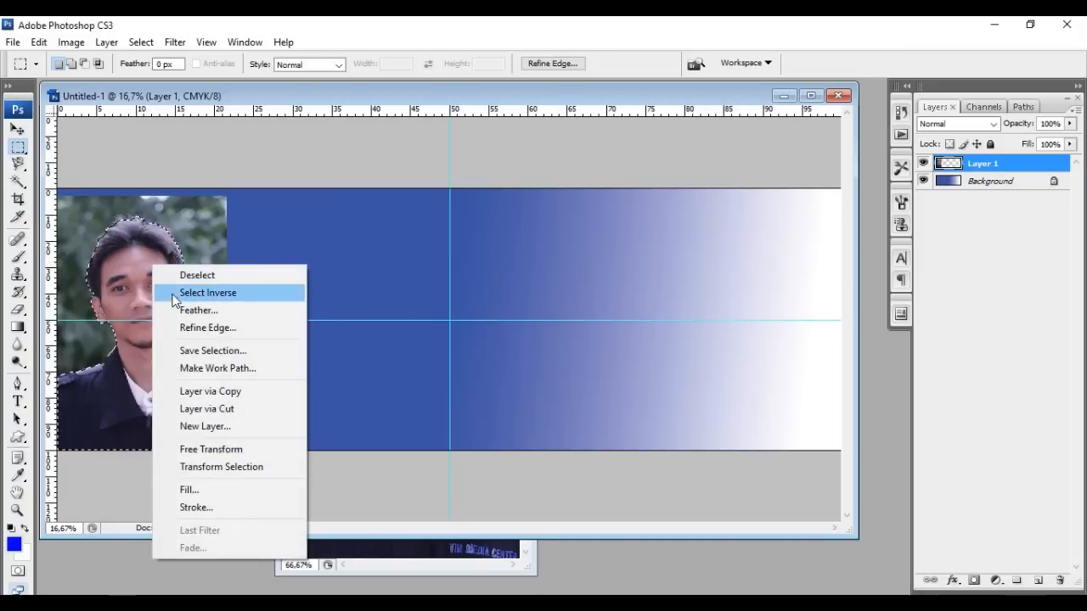
pyautogui.click(179, 297)
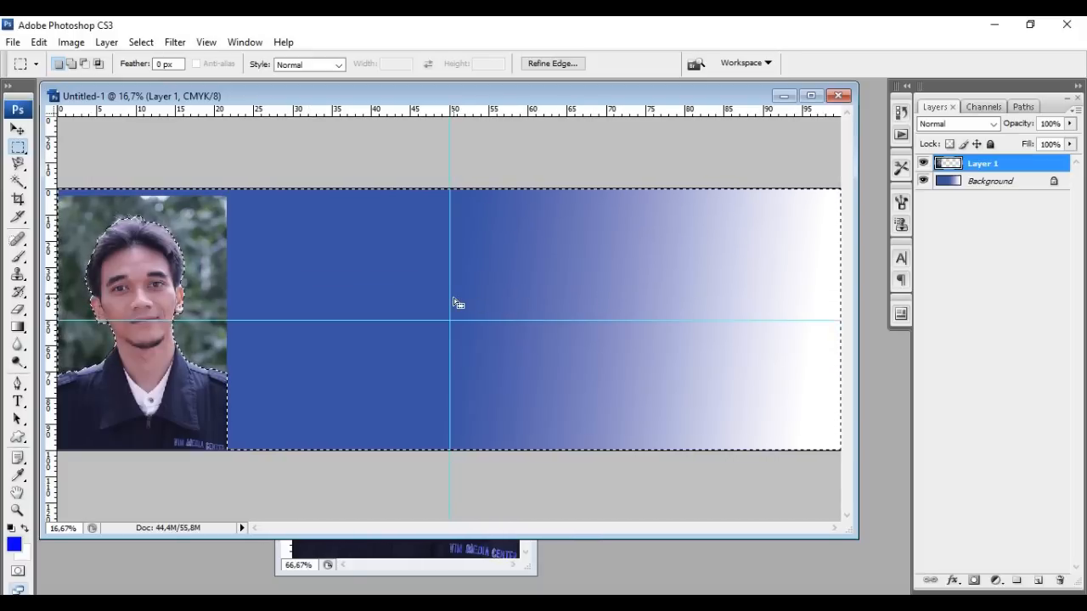
pyautogui.press('Delete')
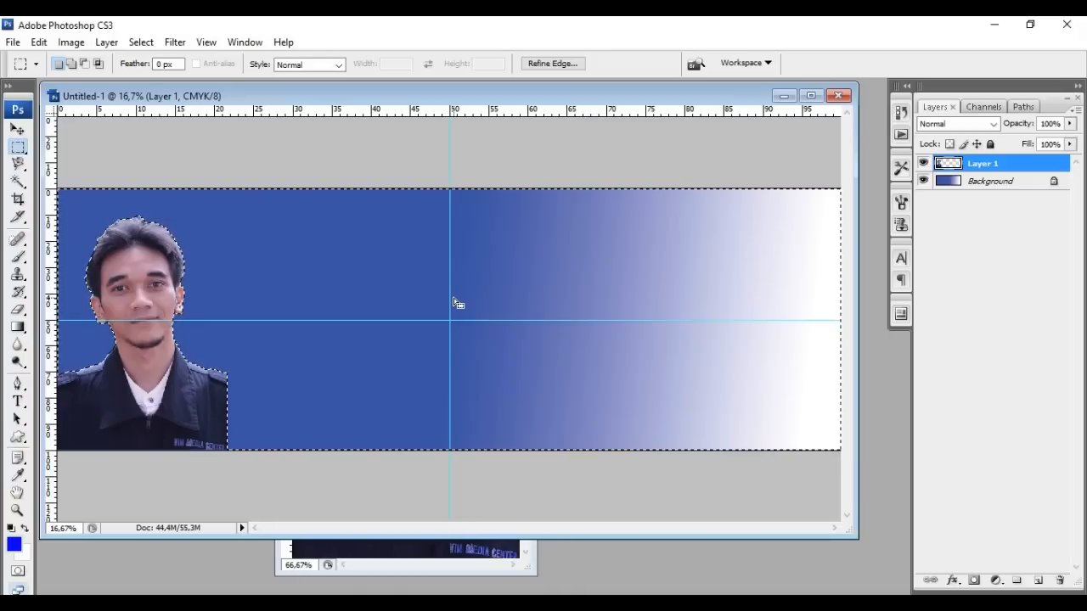
pyautogui.rightClick(256, 269)
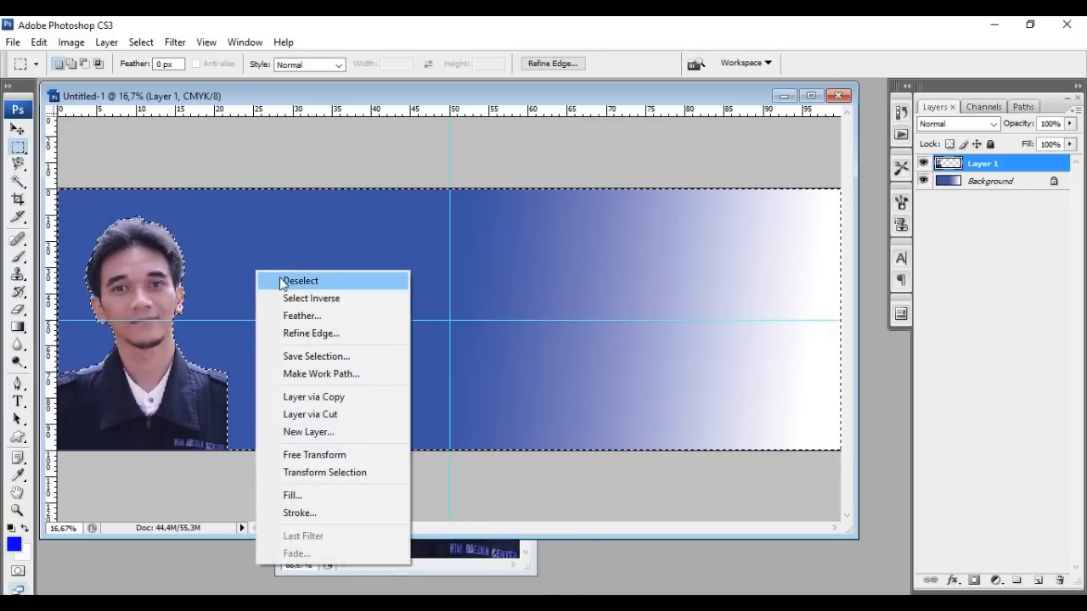
pyautogui.click(281, 282)
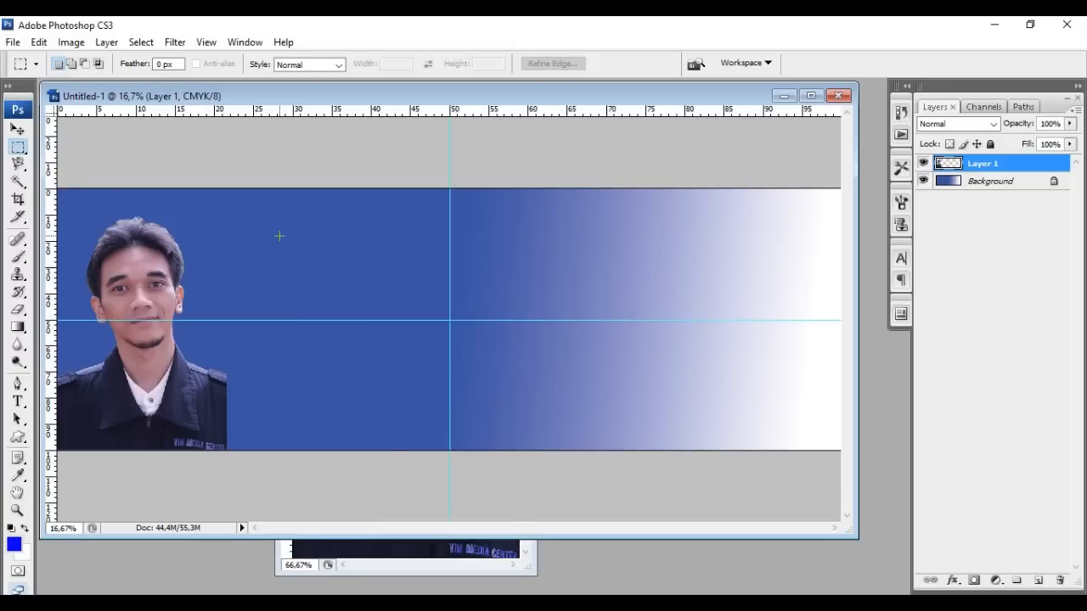
# Move the cut-out portrait layer to the banner's left end, nudged down onto the bottom edge
pyautogui.click(18, 131)
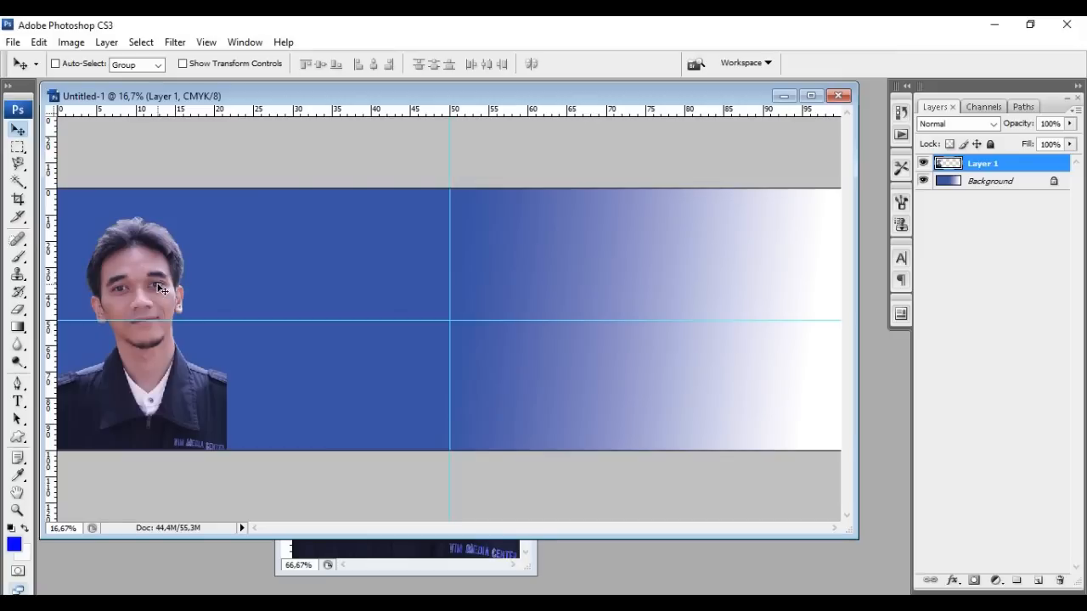
pyautogui.moveTo(161, 290); pyautogui.dragTo(770, 286)
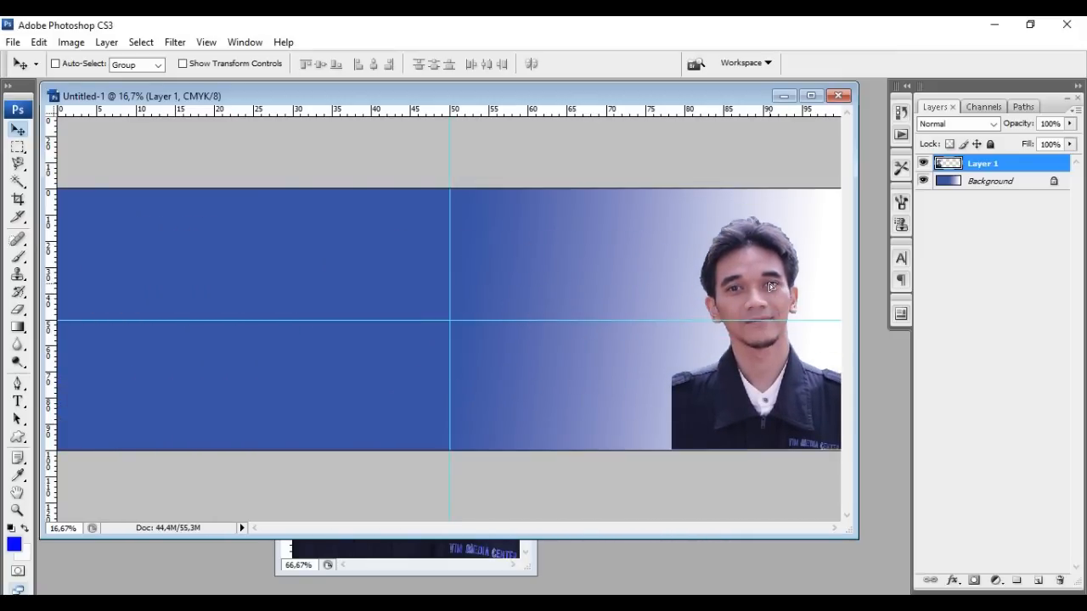
pyautogui.press('Down')
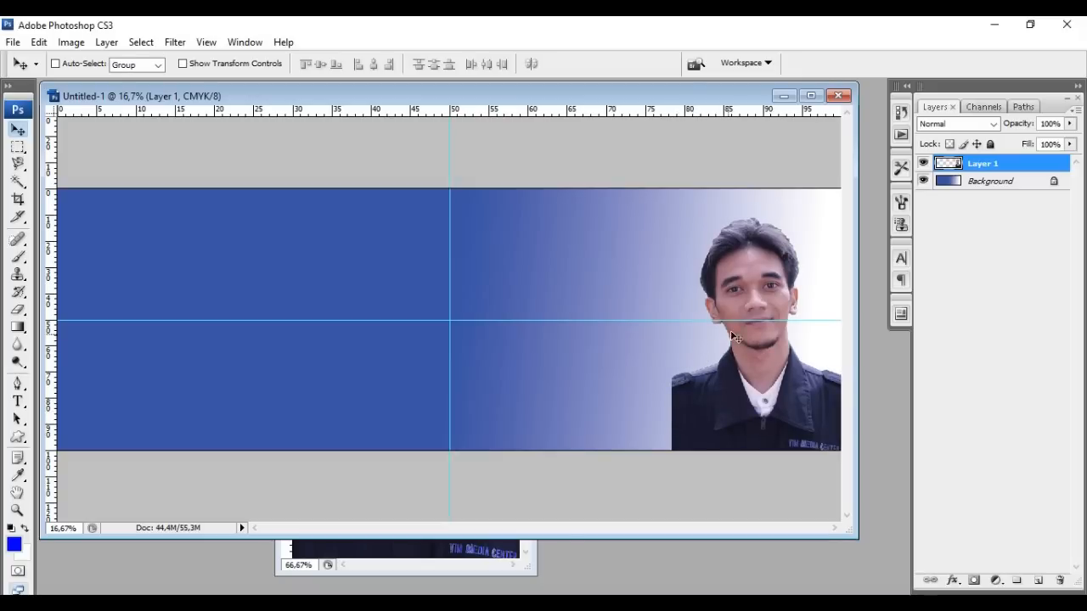
pyautogui.moveTo(761, 276); pyautogui.dragTo(163, 264)
pyautogui.press('Down')
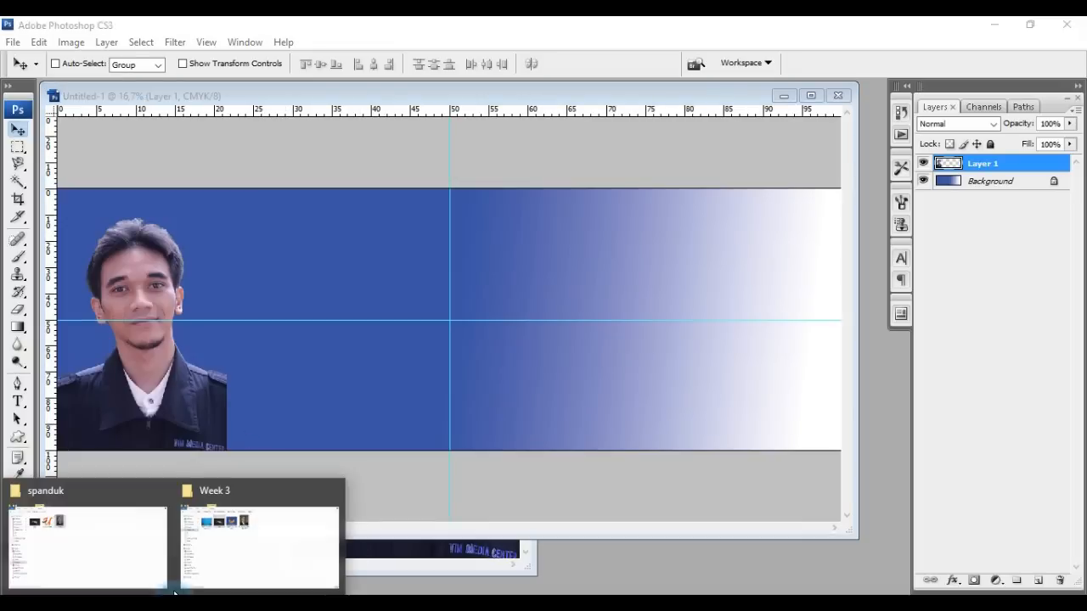
# Drag jual-unik logo.jpg into Photoshop and onto the Untitled-1 banner as Layer 2
pyautogui.click(128, 536)
pyautogui.moveTo(259, 146); pyautogui.dragTo(491, 414)
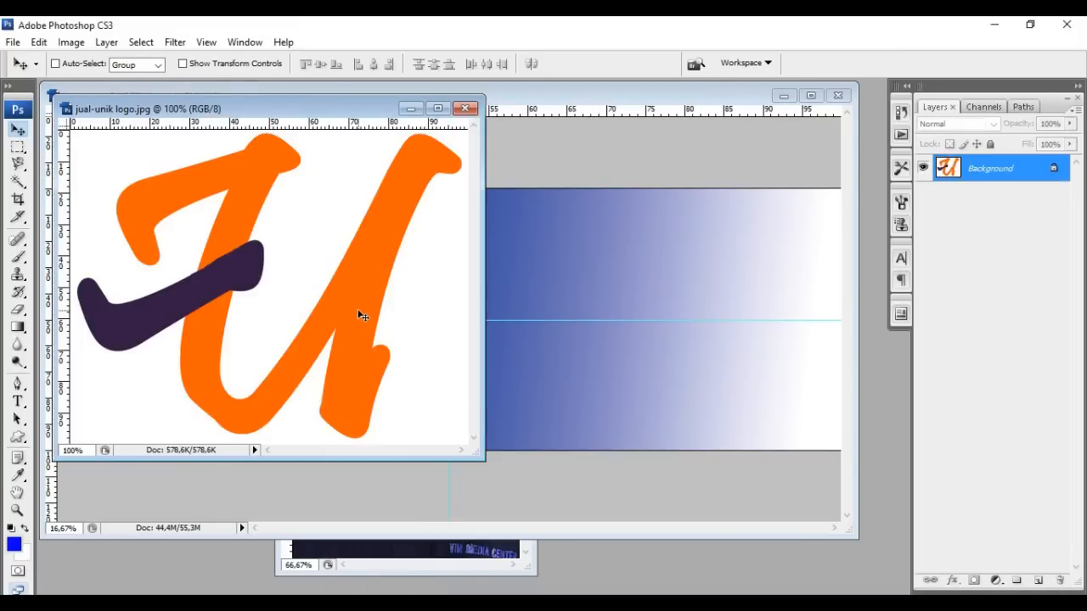
pyautogui.moveTo(359, 312); pyautogui.dragTo(569, 325)
pyautogui.moveTo(641, 330); pyautogui.dragTo(673, 248)
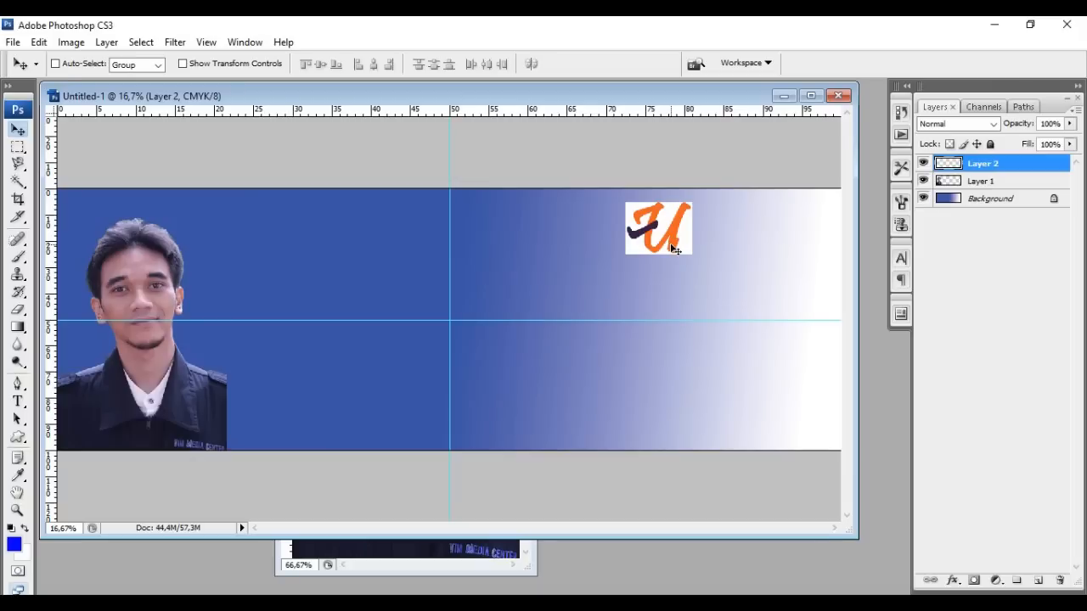
pyautogui.hotkey('ctrl', 't')
# Try enlarging and shifting the logo, then cancel the resize
pyautogui.moveTo(693, 255); pyautogui.dragTo(779, 323)
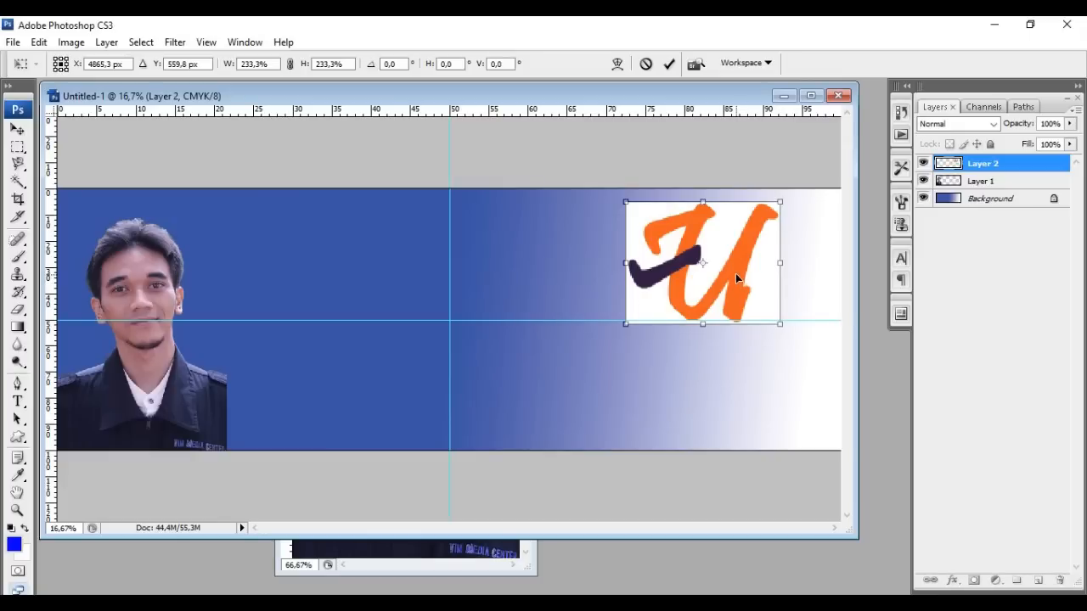
pyautogui.click(739, 270)
pyautogui.moveTo(739, 270); pyautogui.dragTo(778, 278)
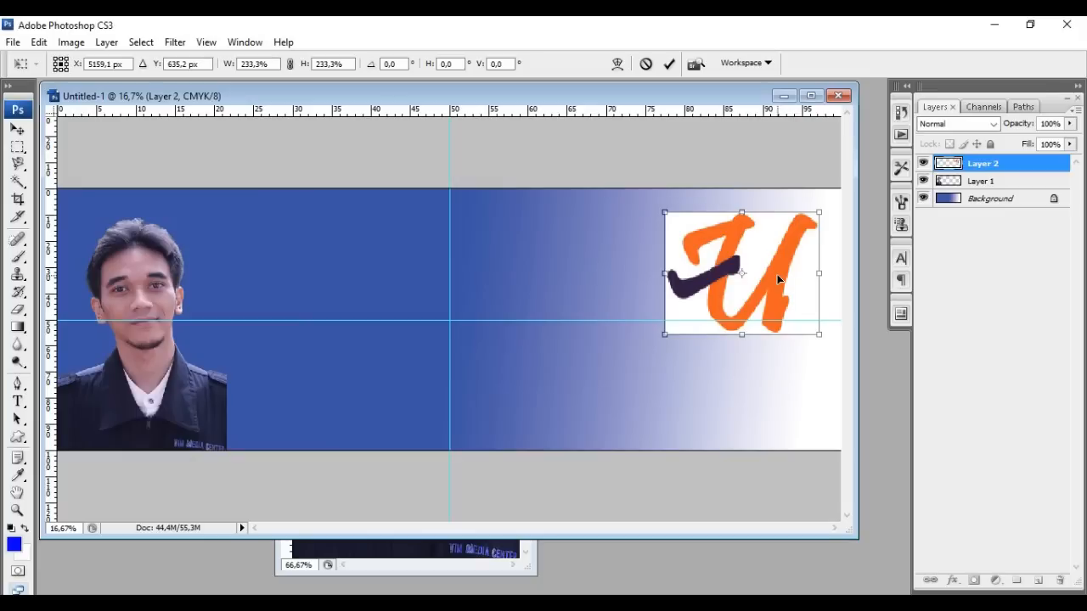
pyautogui.press('Escape')
# Free Transform the logo proportionally to 236.3% and move it against the centre guide
pyautogui.click(40, 42)
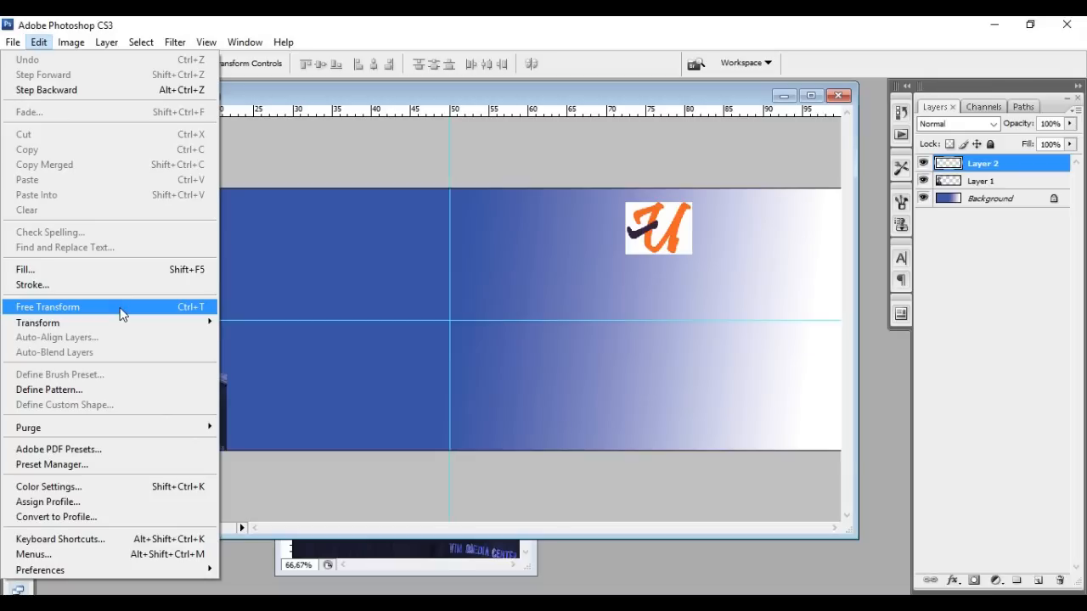
pyautogui.click(121, 314)
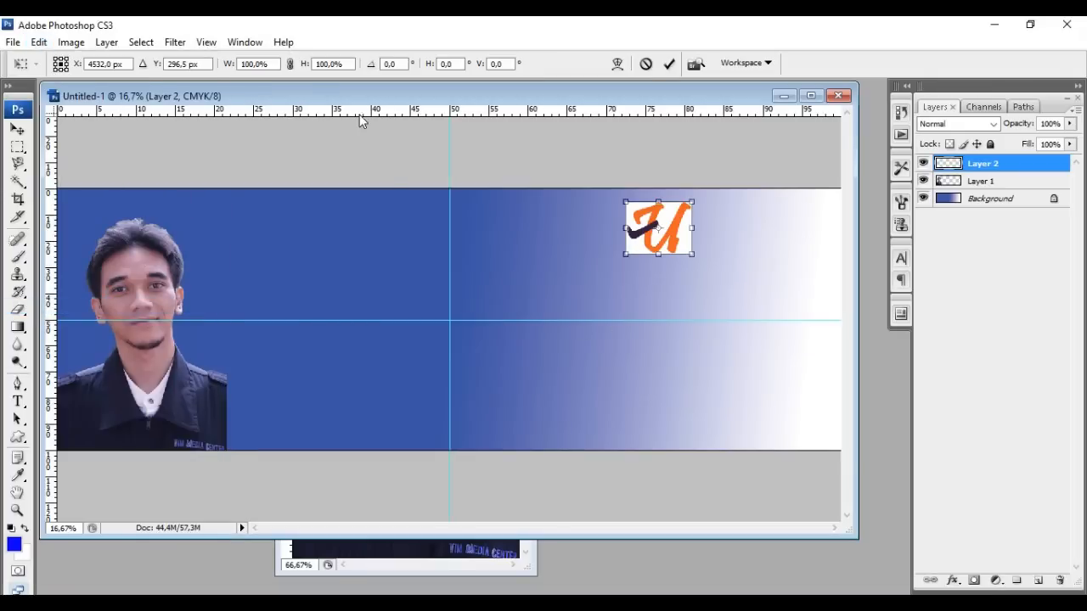
pyautogui.click(292, 66)
pyautogui.moveTo(692, 254); pyautogui.dragTo(785, 323)
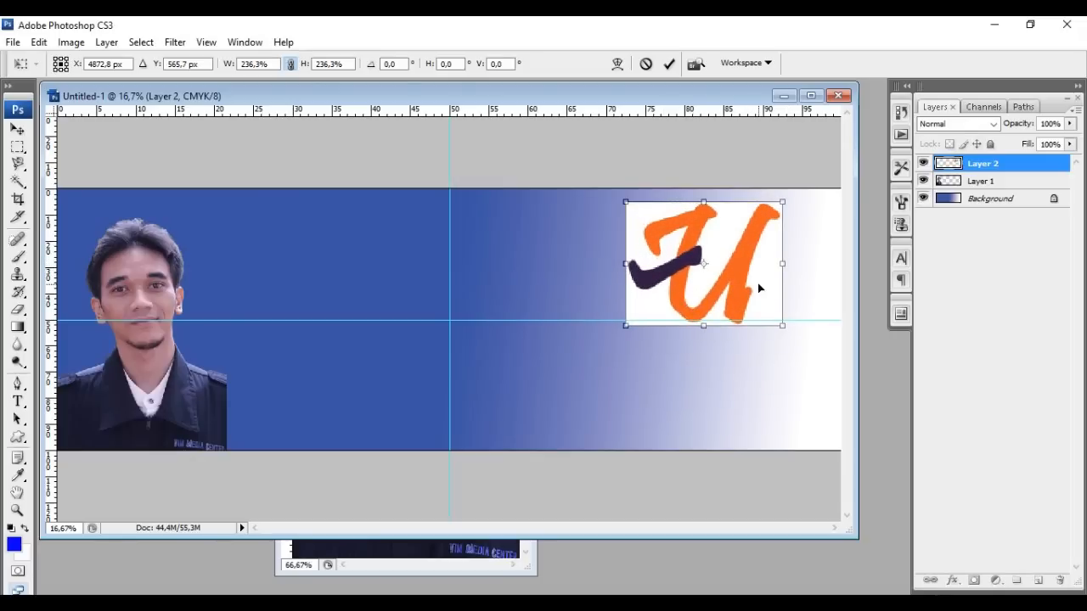
pyautogui.press('Return')
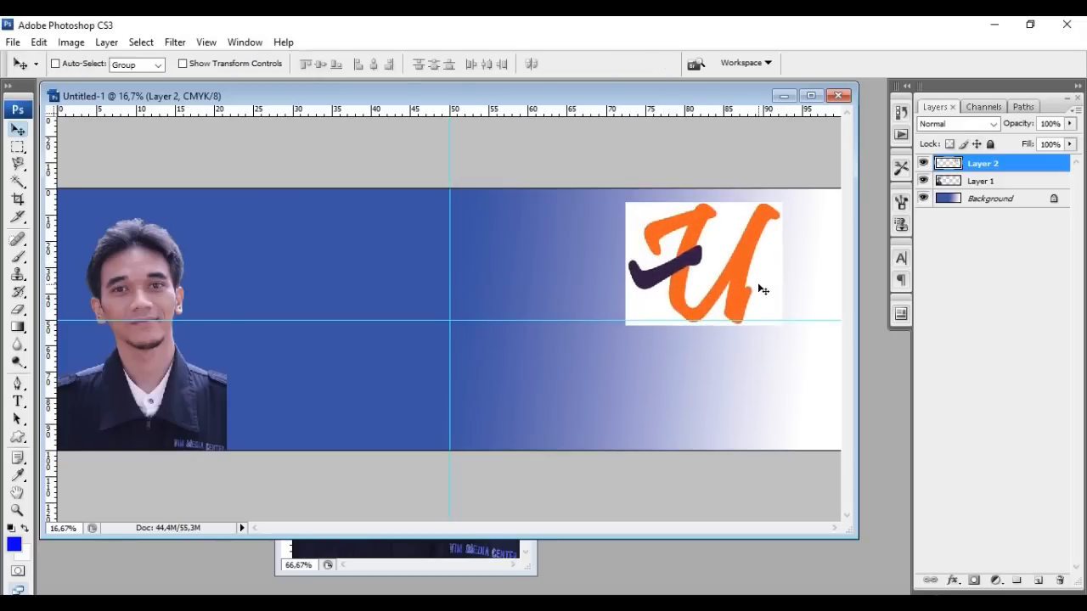
pyautogui.moveTo(751, 274); pyautogui.dragTo(789, 291)
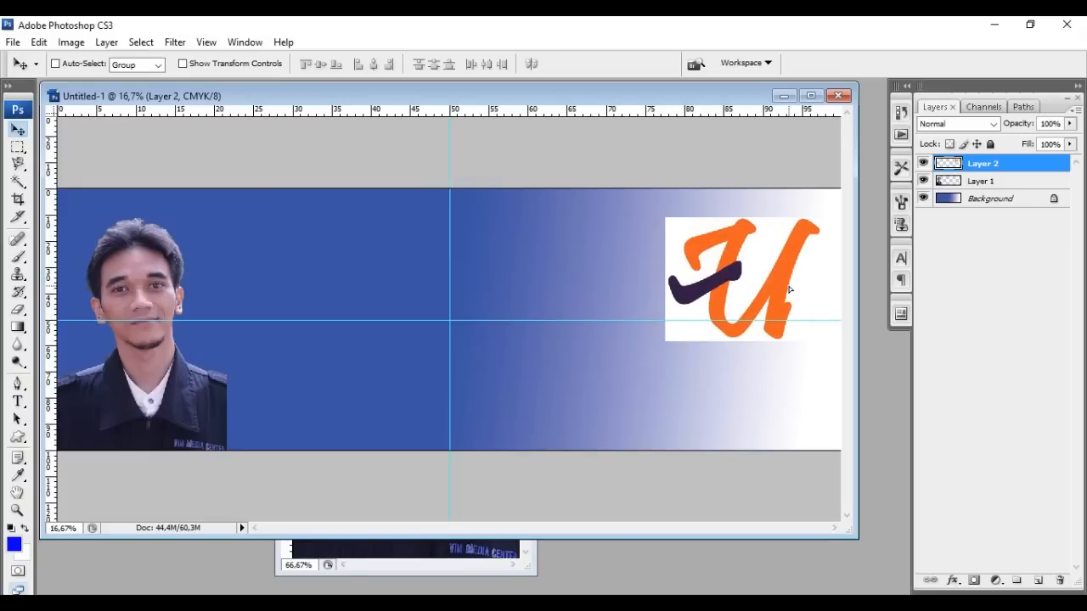
pyautogui.moveTo(789, 291); pyautogui.dragTo(408, 291)
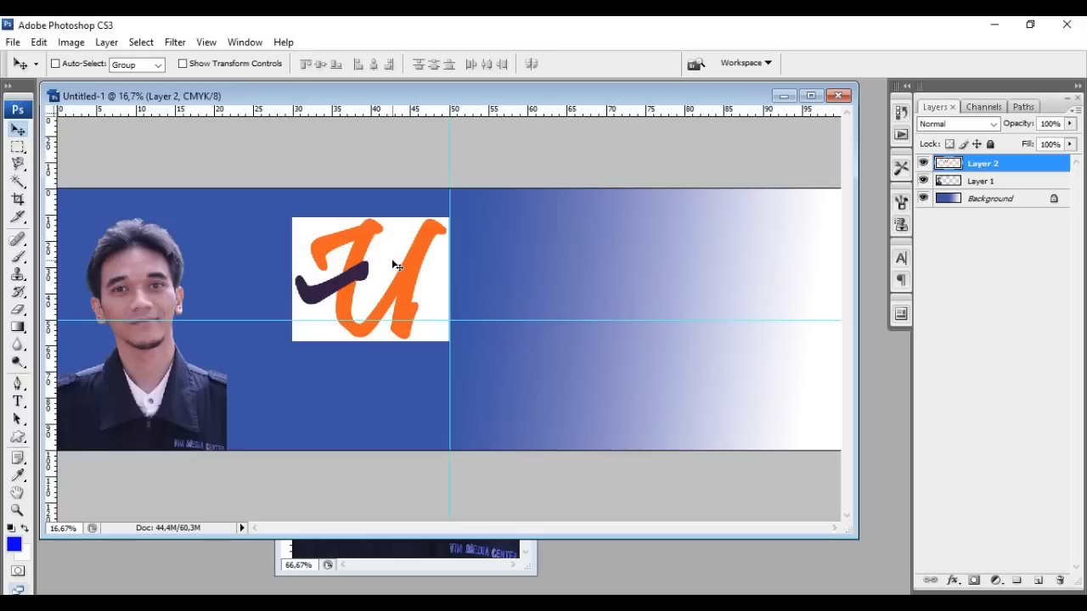
# Select the white background around the U logo with the Magic Wand and delete it
pyautogui.click(22, 168)
pyautogui.moveTo(23, 173); pyautogui.dragTo(73, 184)
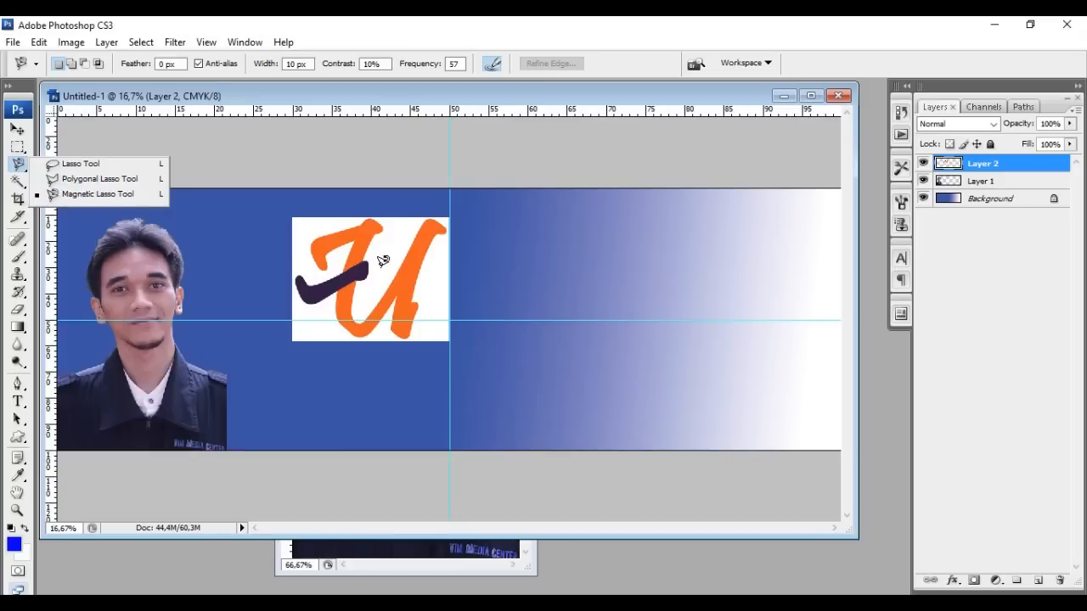
pyautogui.click(187, 95)
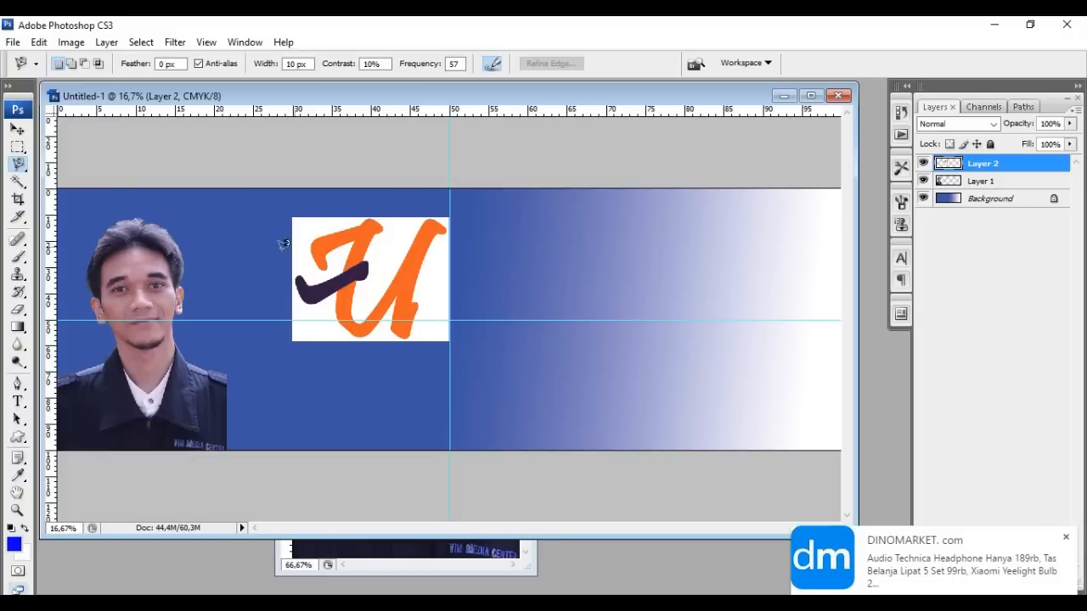
pyautogui.click(20, 183)
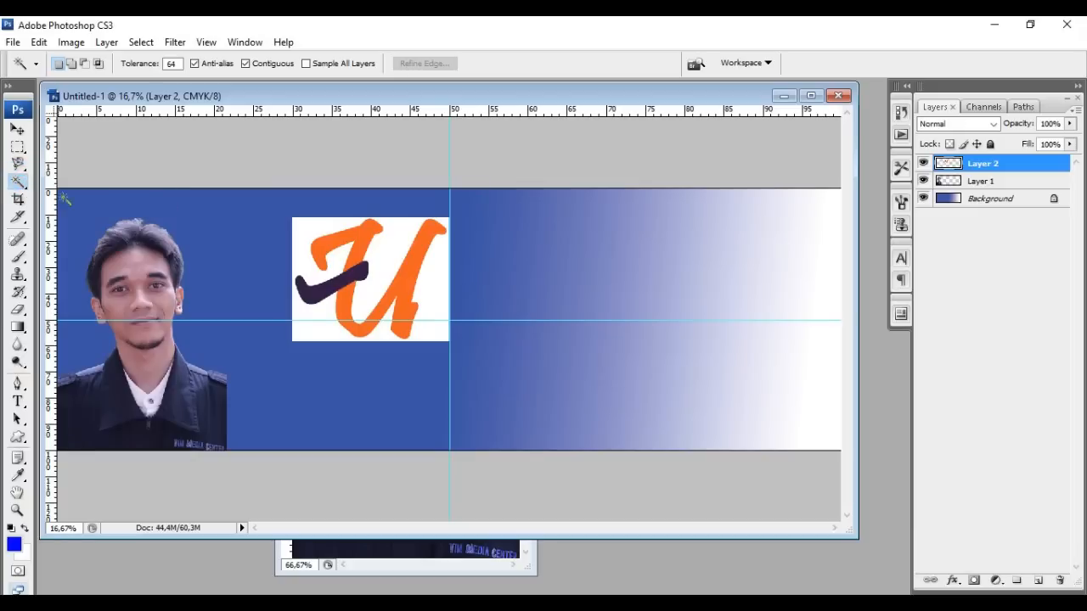
pyautogui.click(393, 249)
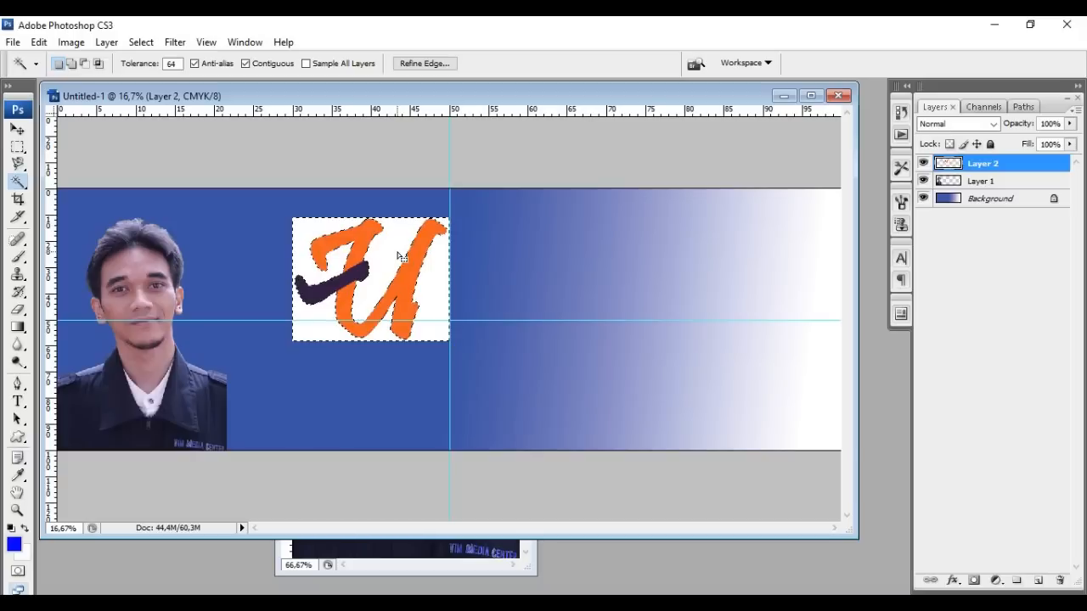
pyautogui.press('Delete')
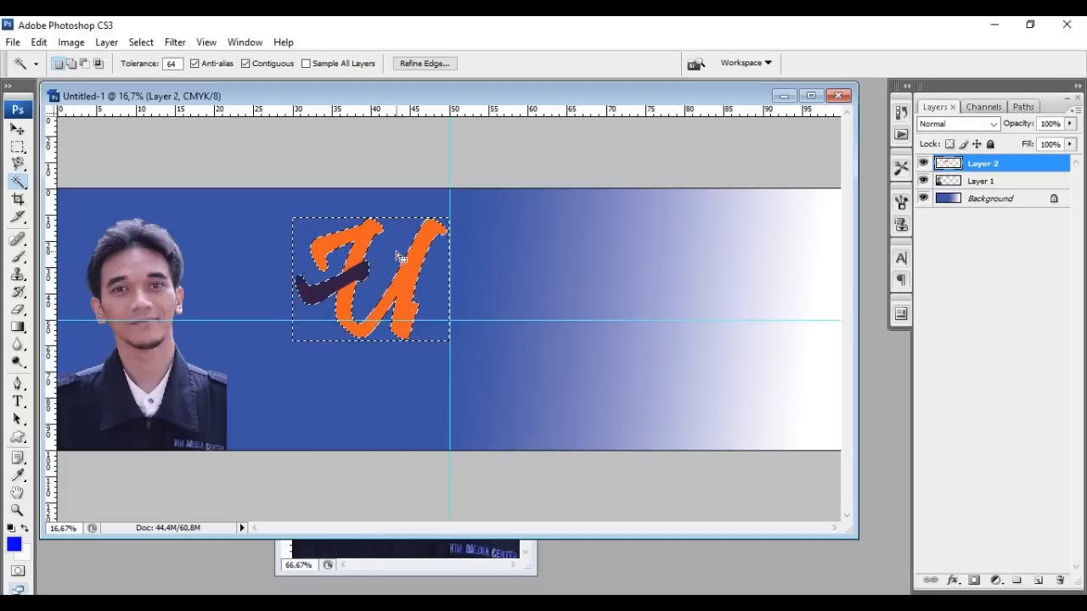
# Deselect, then move the U logo to the banner's right, white end
pyautogui.rightClick(398, 253)
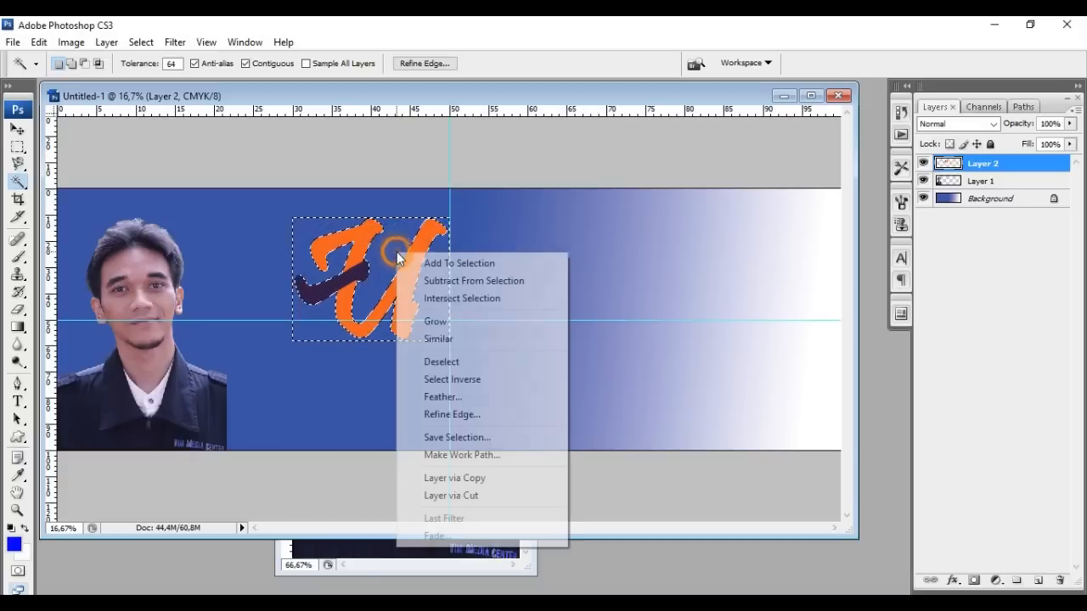
pyautogui.click(437, 361)
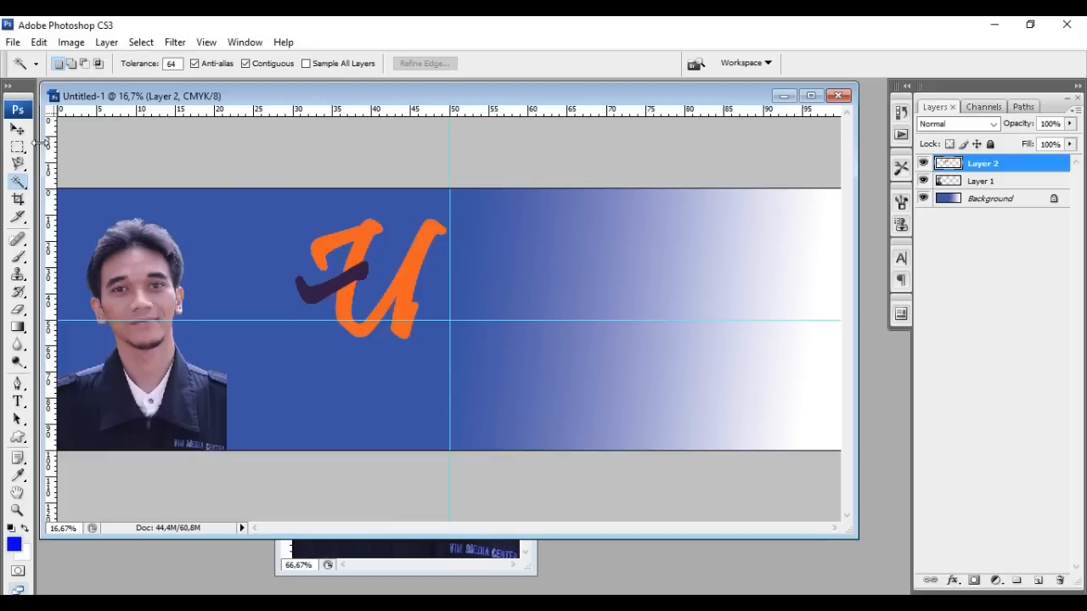
pyautogui.click(18, 129)
pyautogui.moveTo(371, 306); pyautogui.dragTo(733, 310)
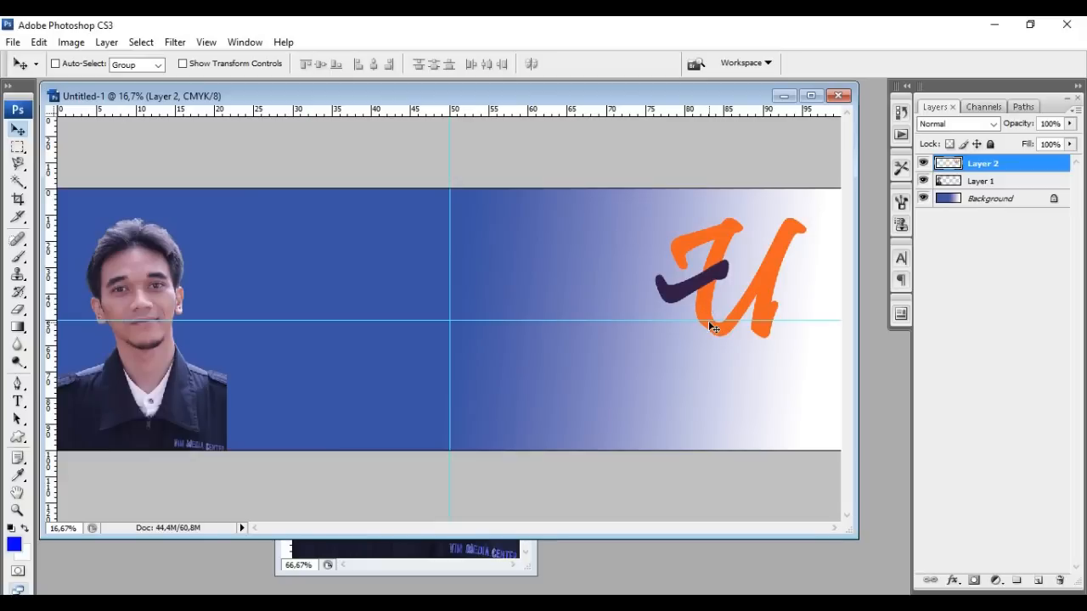
# Start a new text layer in Gist at 200 pt with Sharp anti-aliasing
pyautogui.click(17, 405)
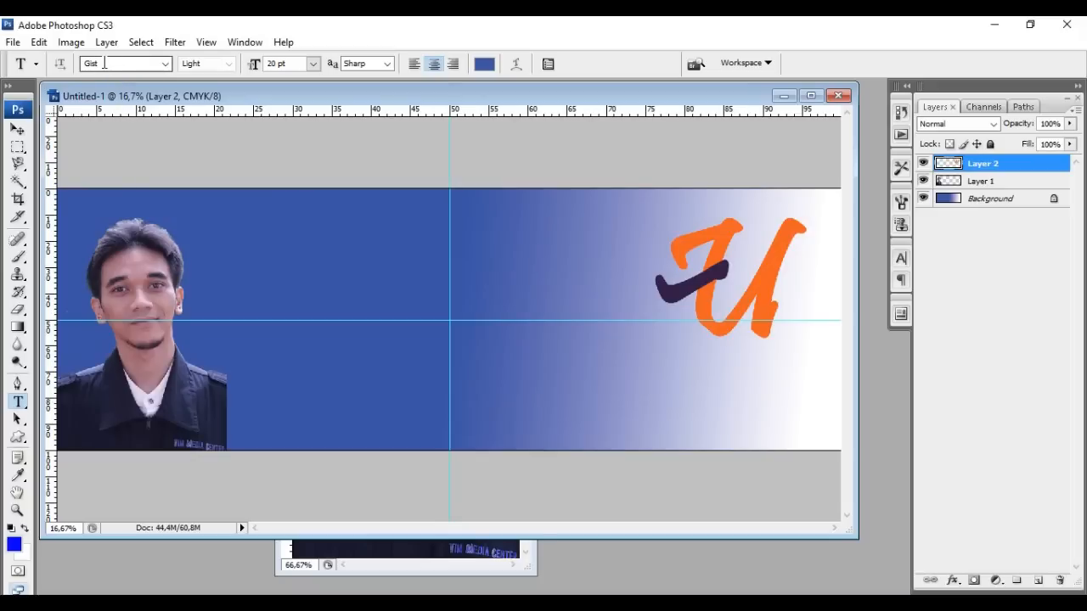
pyautogui.click(166, 64)
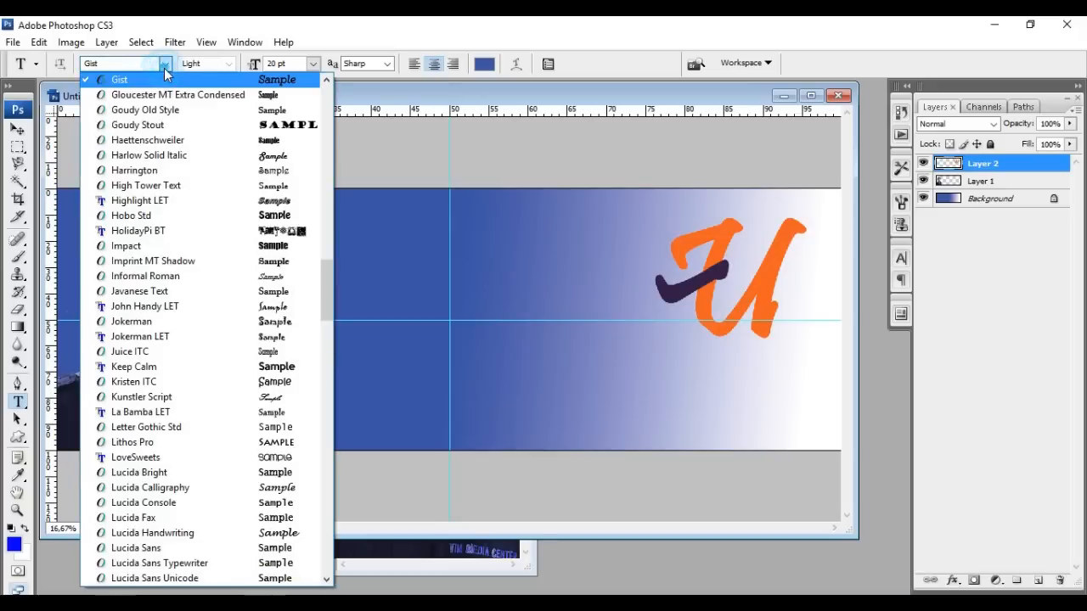
pyautogui.click(166, 68)
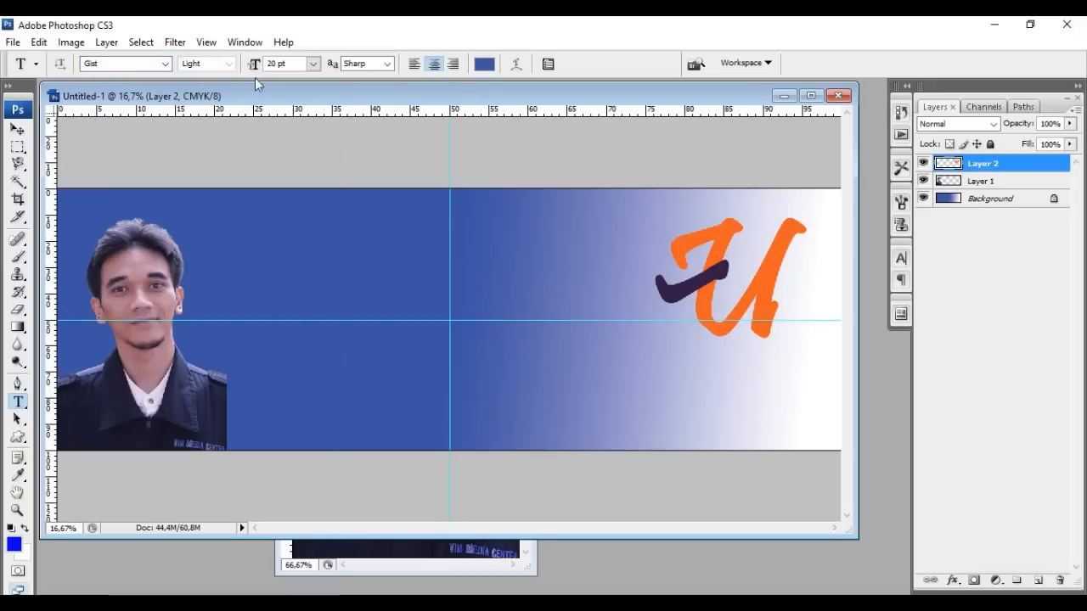
pyautogui.click(312, 64)
pyautogui.click(313, 63)
pyautogui.click(386, 66)
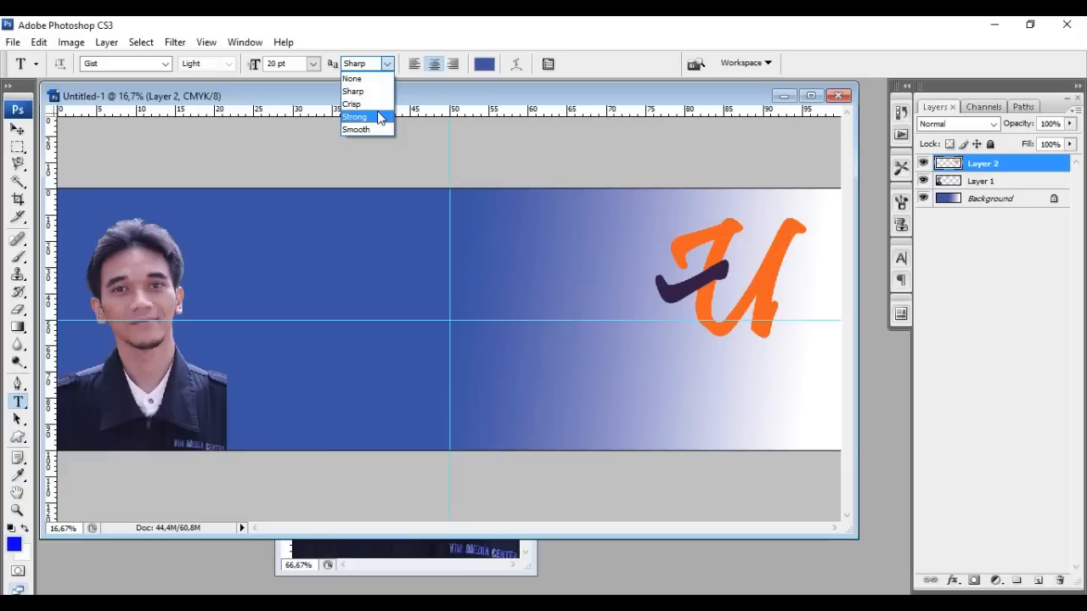
pyautogui.click(395, 49)
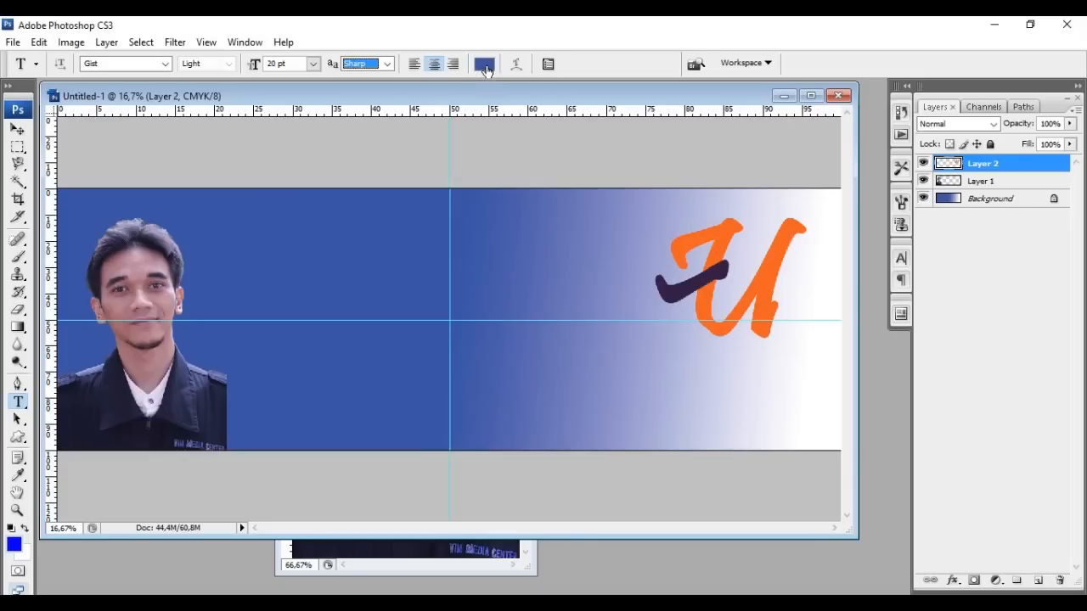
pyautogui.click(270, 65)
pyautogui.write('20')
pyautogui.press('Return')
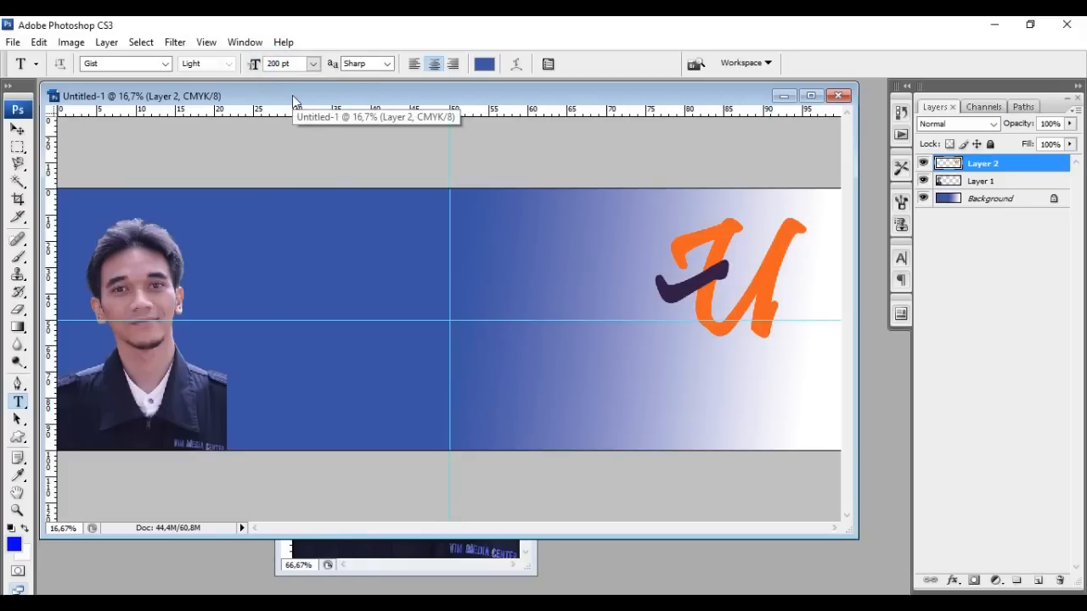
pyautogui.click(597, 365)
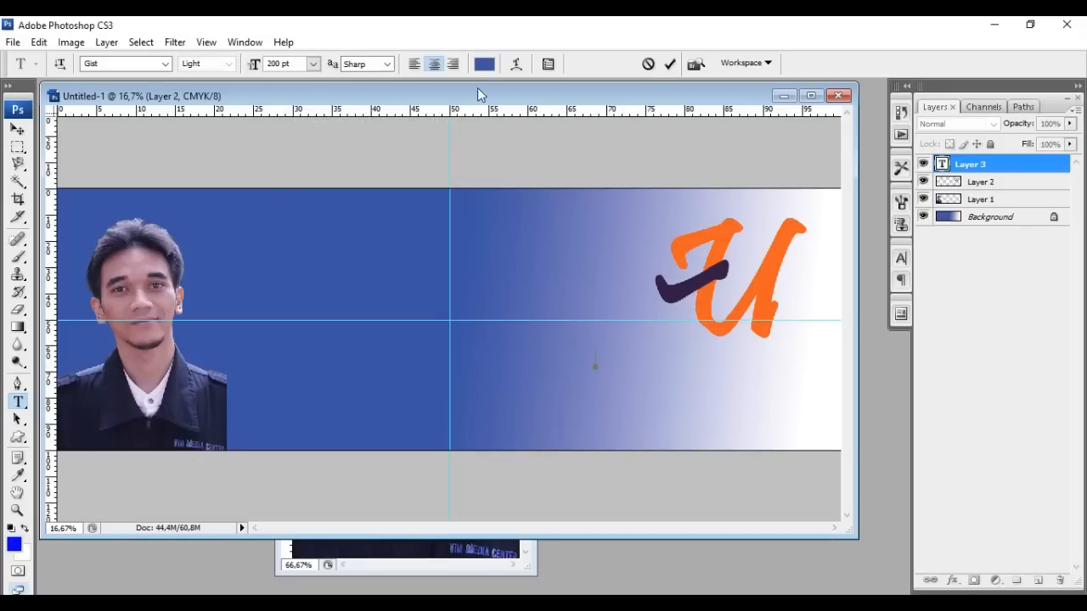
# Type PARTAI-U on the banner, keeping the text colour blue
pyautogui.click(484, 64)
pyautogui.moveTo(504, 267); pyautogui.dragTo(396, 221)
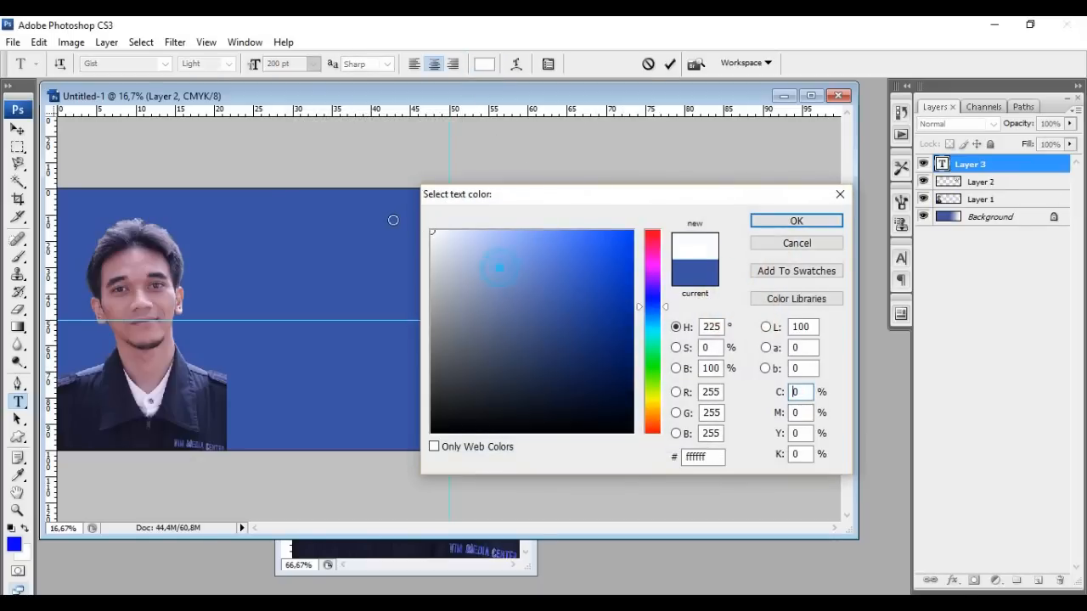
pyautogui.moveTo(781, 187); pyautogui.dragTo(490, 183)
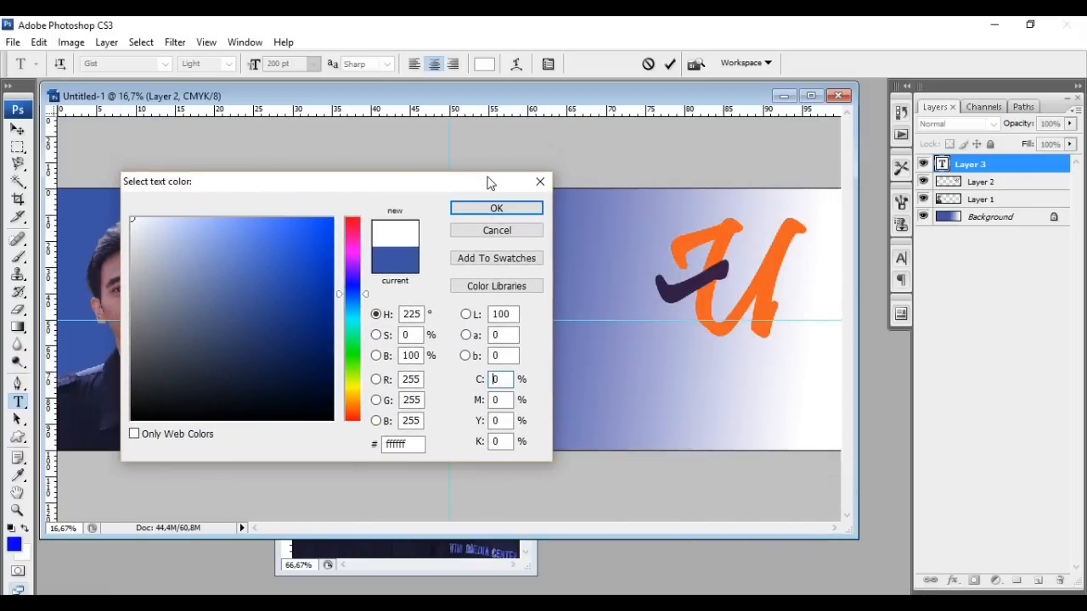
pyautogui.click(491, 230)
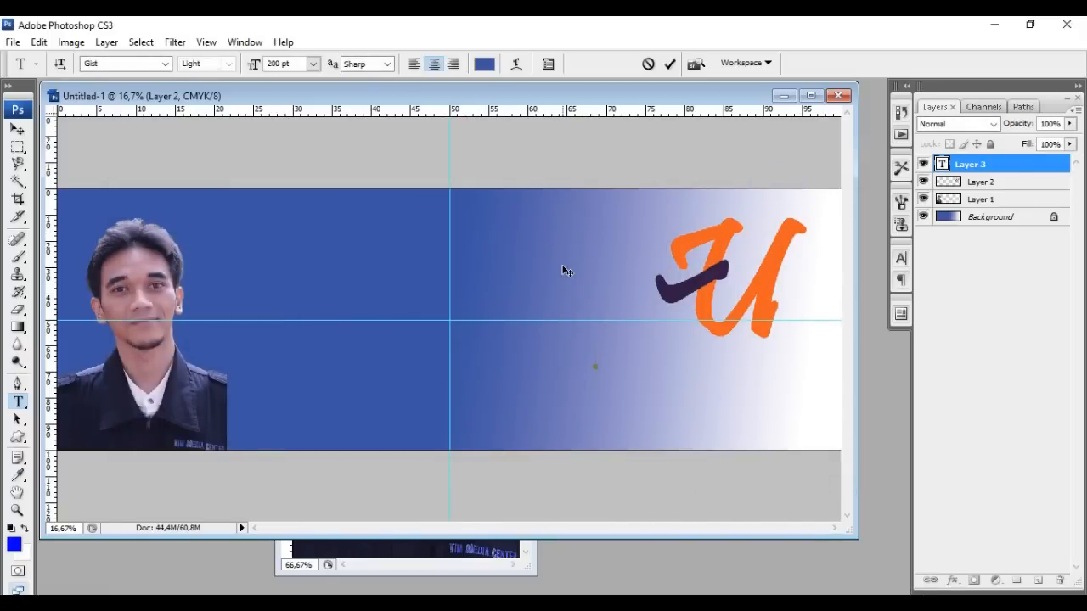
pyautogui.write('PARTAI')
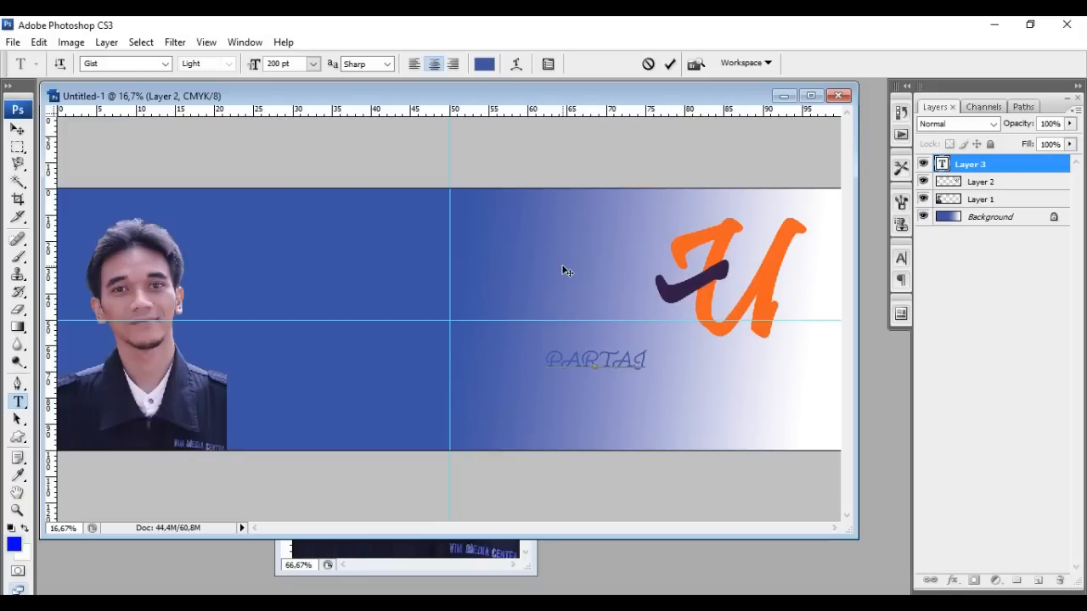
pyautogui.write('-U')
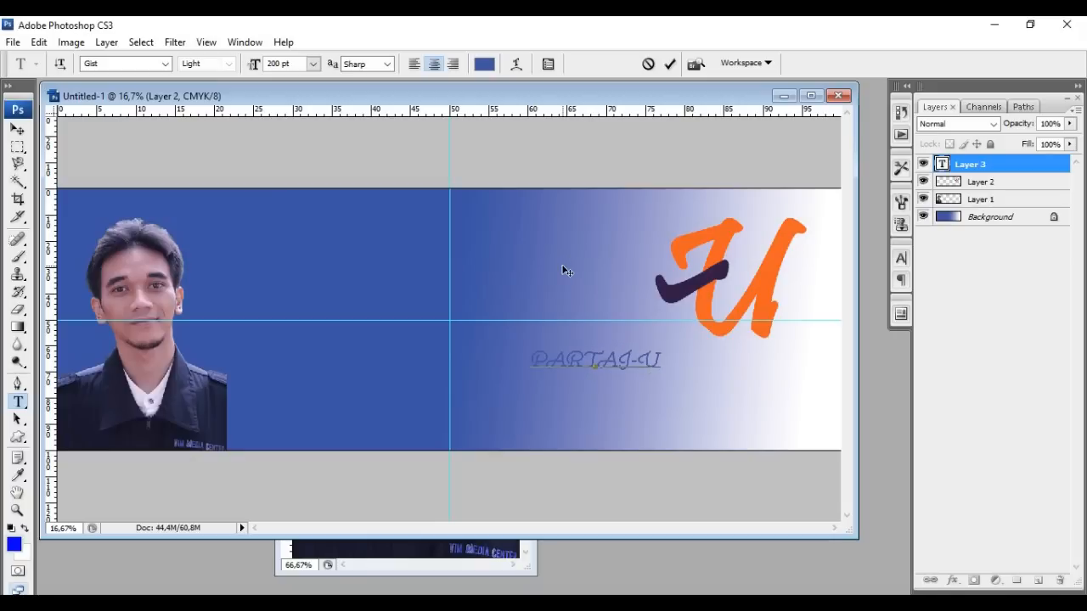
# Select PARTAI-U and try Goudy Stout and Keep Calm before settling on Lithos Pro
pyautogui.moveTo(662, 364); pyautogui.dragTo(516, 291)
pyautogui.click(165, 65)
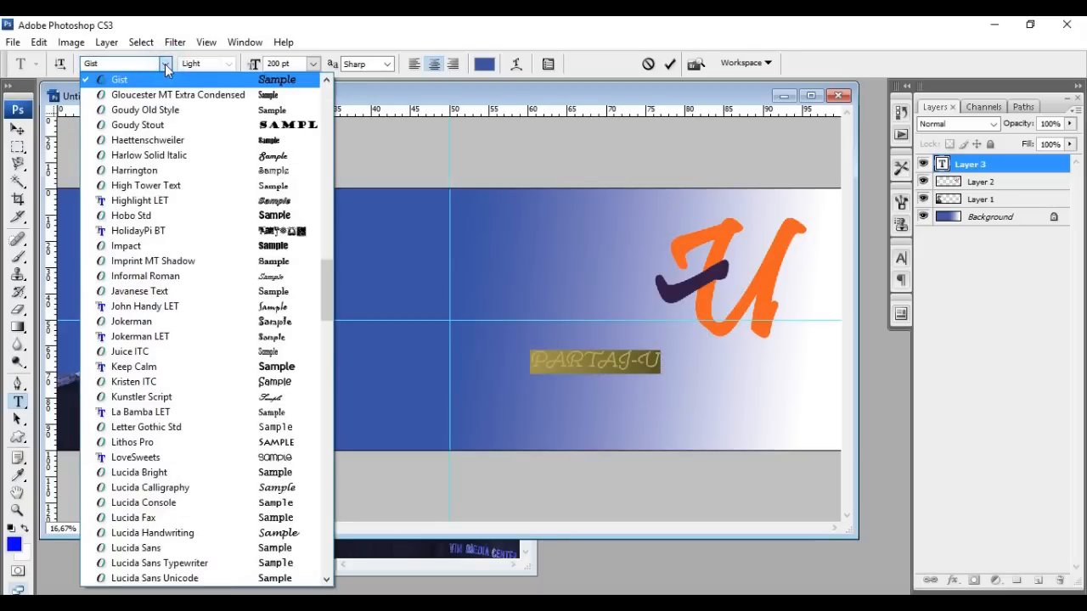
pyautogui.click(168, 125)
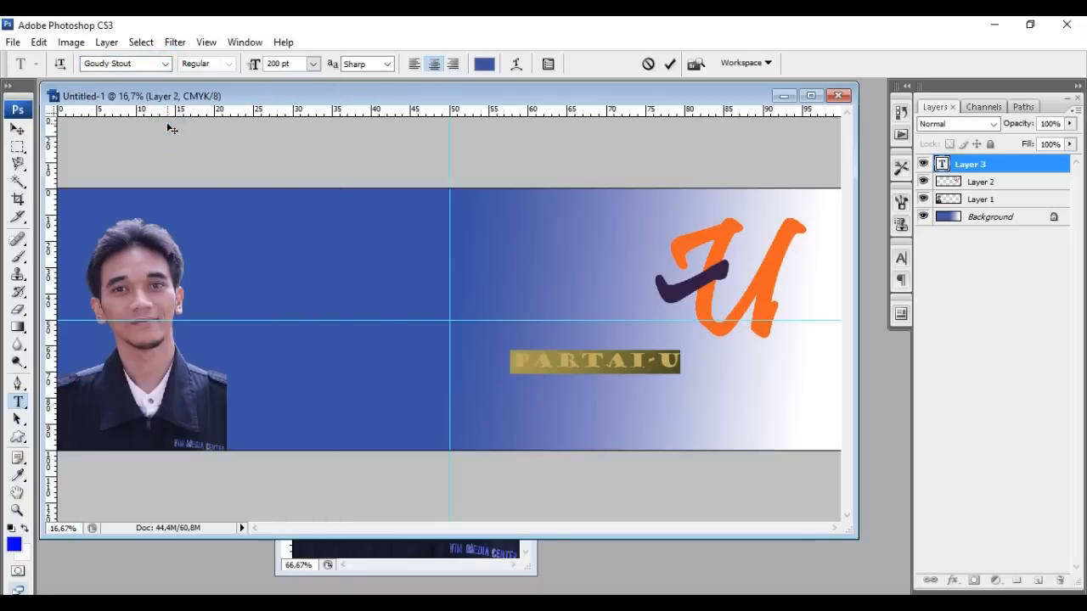
pyautogui.click(167, 65)
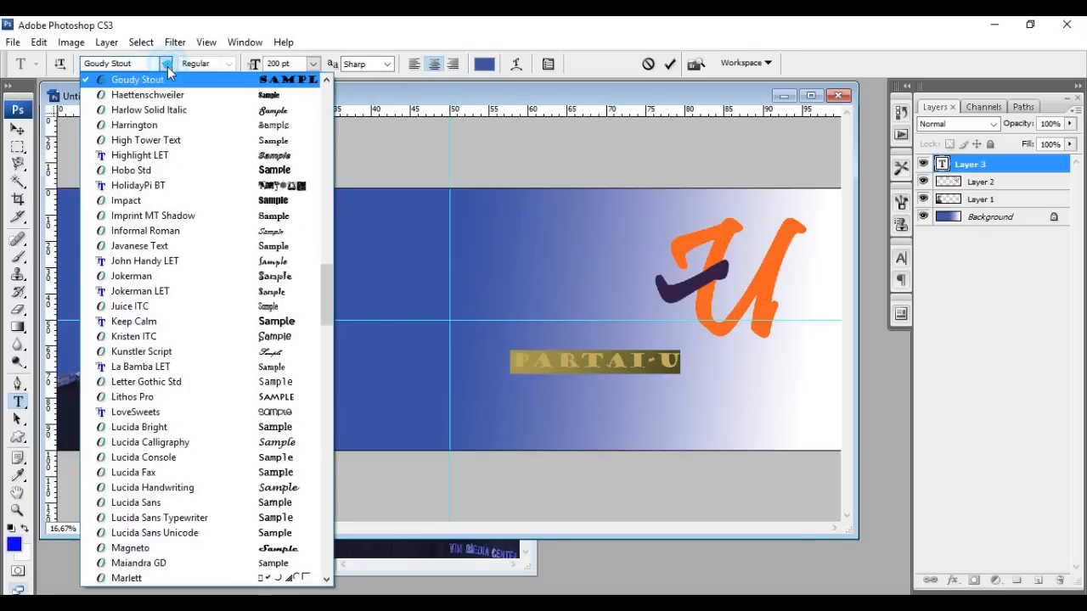
pyautogui.click(211, 321)
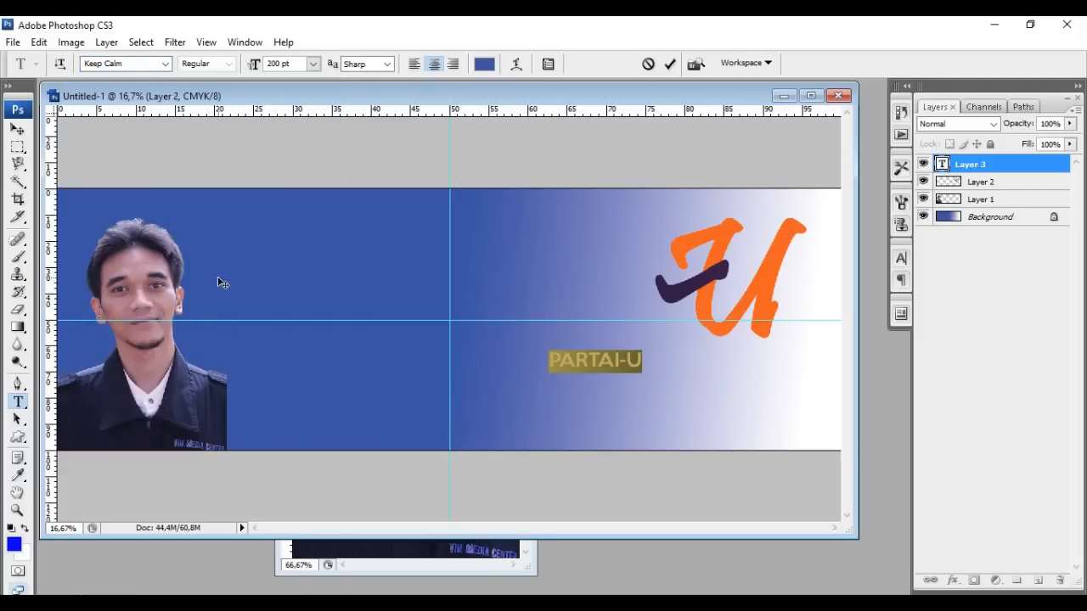
pyautogui.click(167, 65)
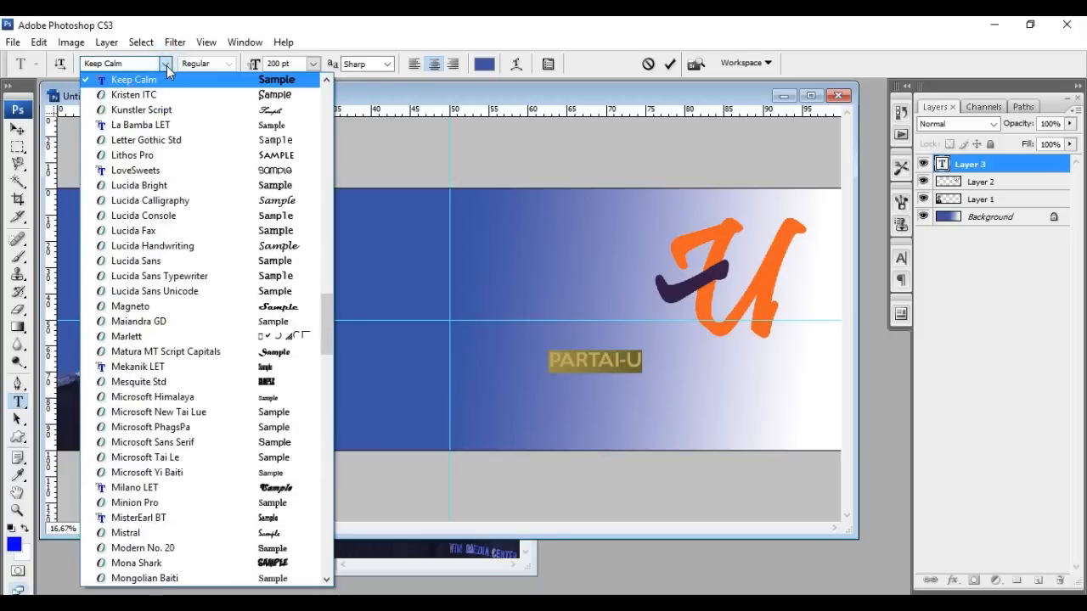
pyautogui.click(168, 154)
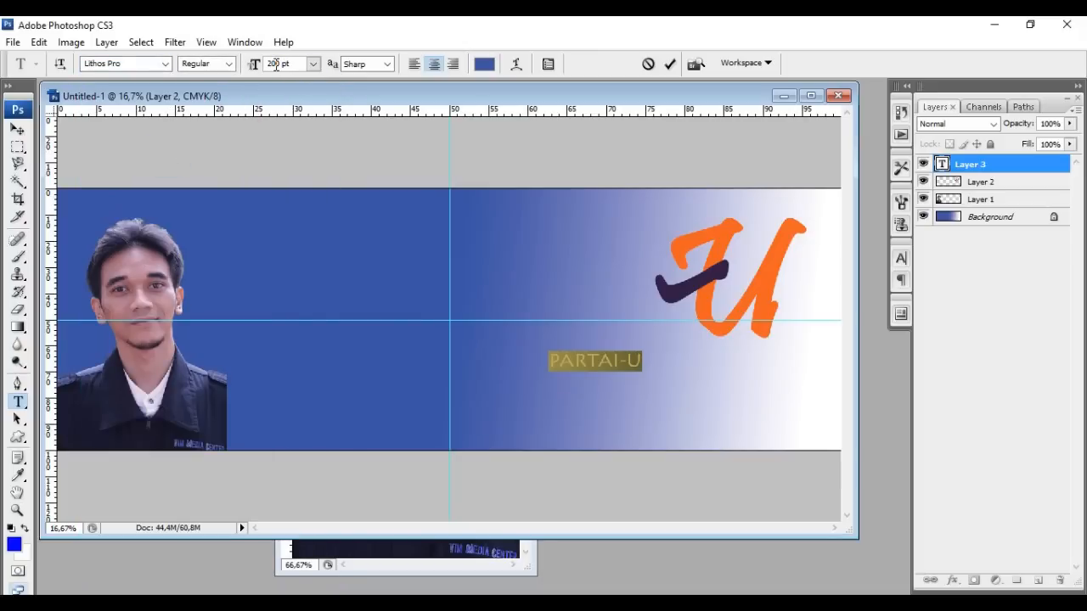
# Make PARTAI-U 400 pt Black and drag it right toward the U logo
pyautogui.moveTo(276, 64); pyautogui.dragTo(257, 66)
pyautogui.write('40')
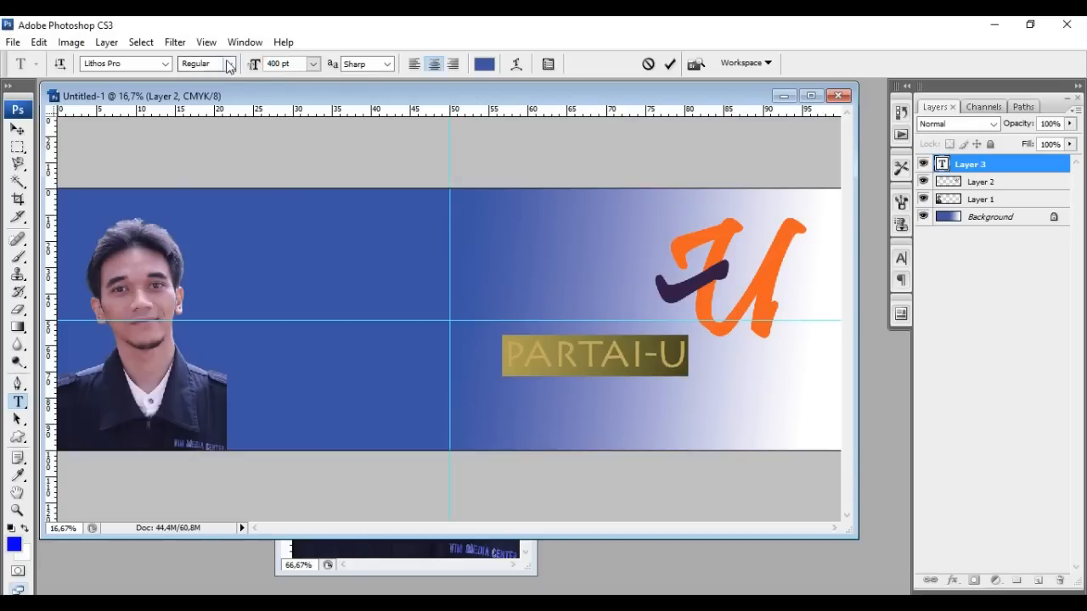
pyautogui.click(227, 66)
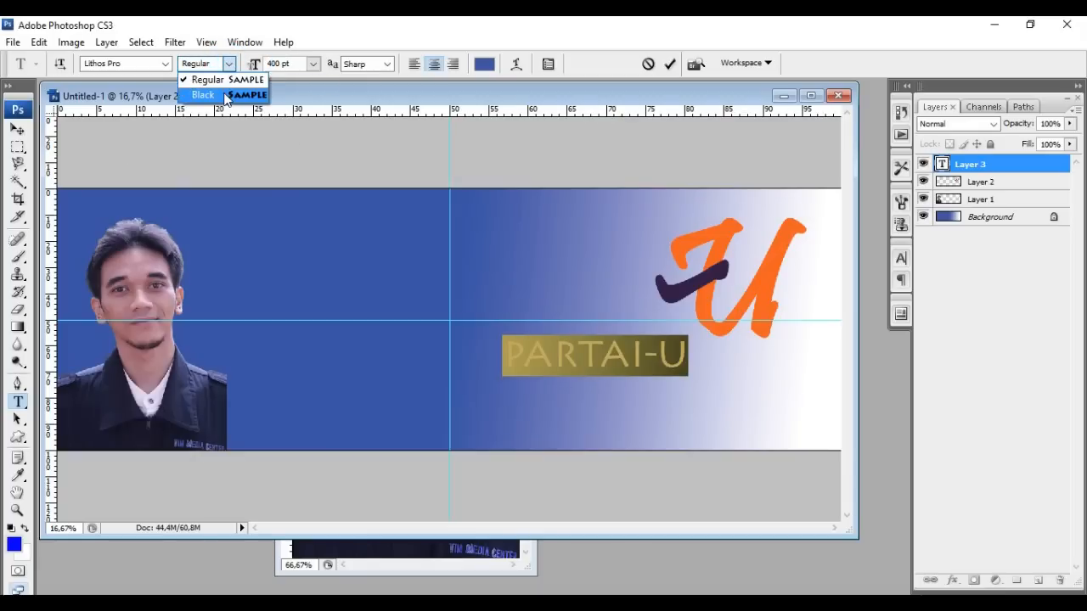
pyautogui.click(225, 95)
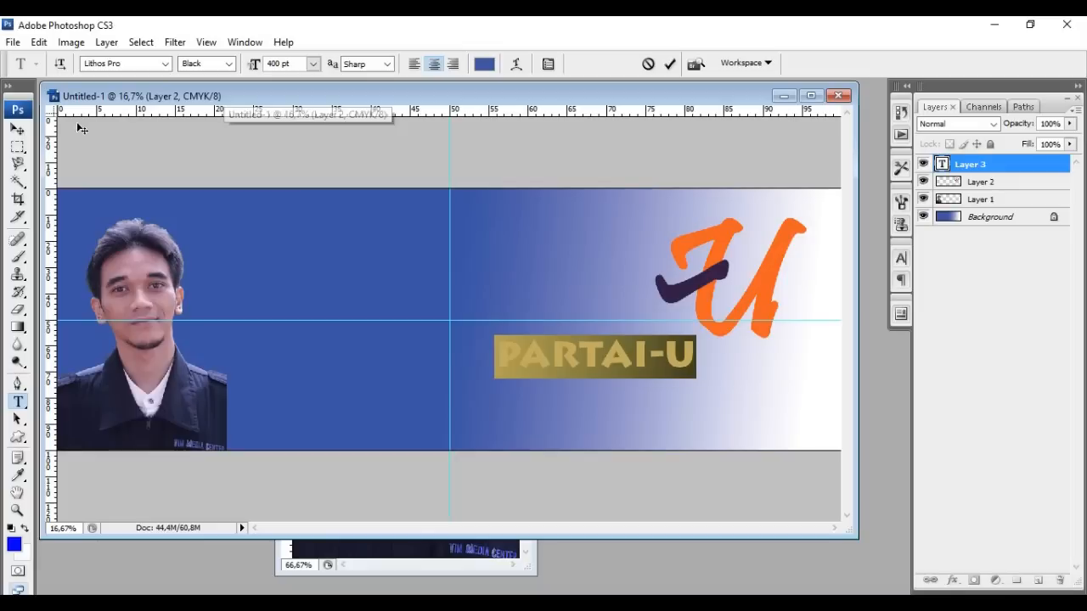
pyautogui.click(18, 130)
pyautogui.moveTo(639, 363); pyautogui.dragTo(774, 373)
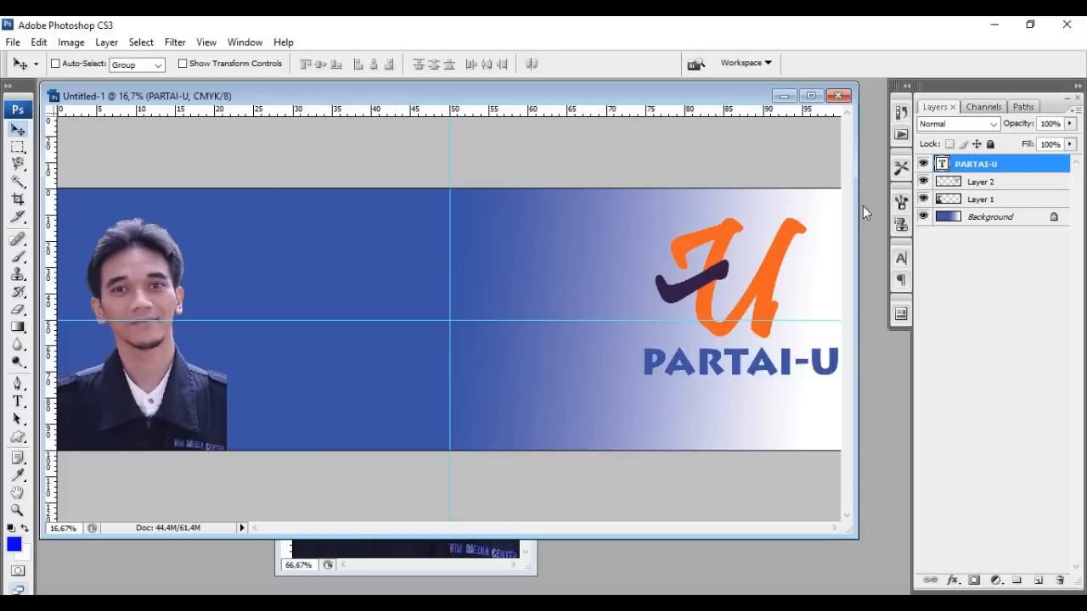
# Make Layer 2, the U logo layer, active in the Layers panel
pyautogui.click(989, 184)
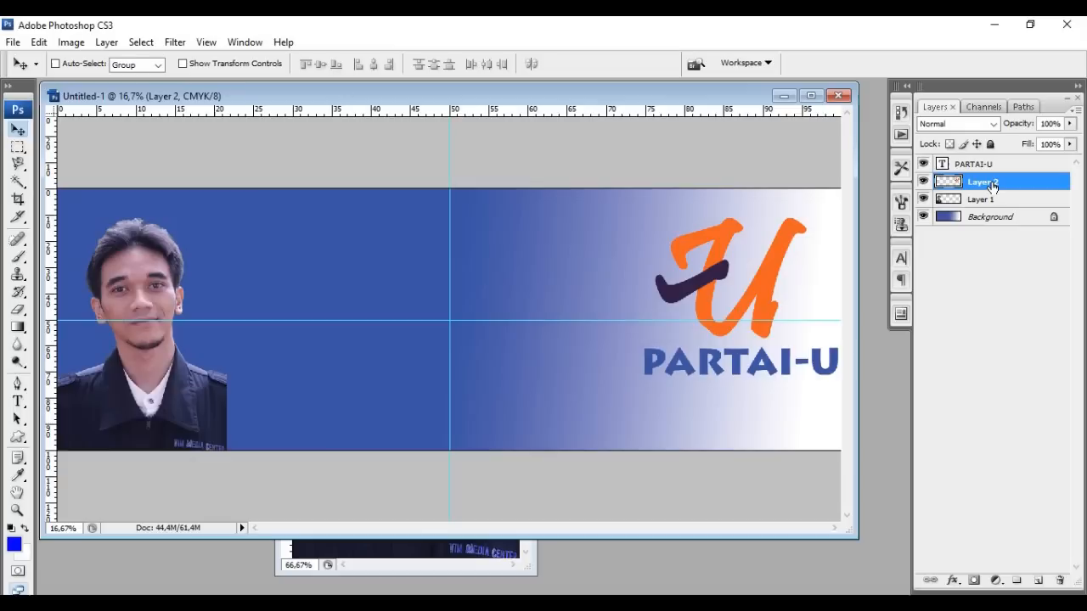
pyautogui.rightClick(992, 187)
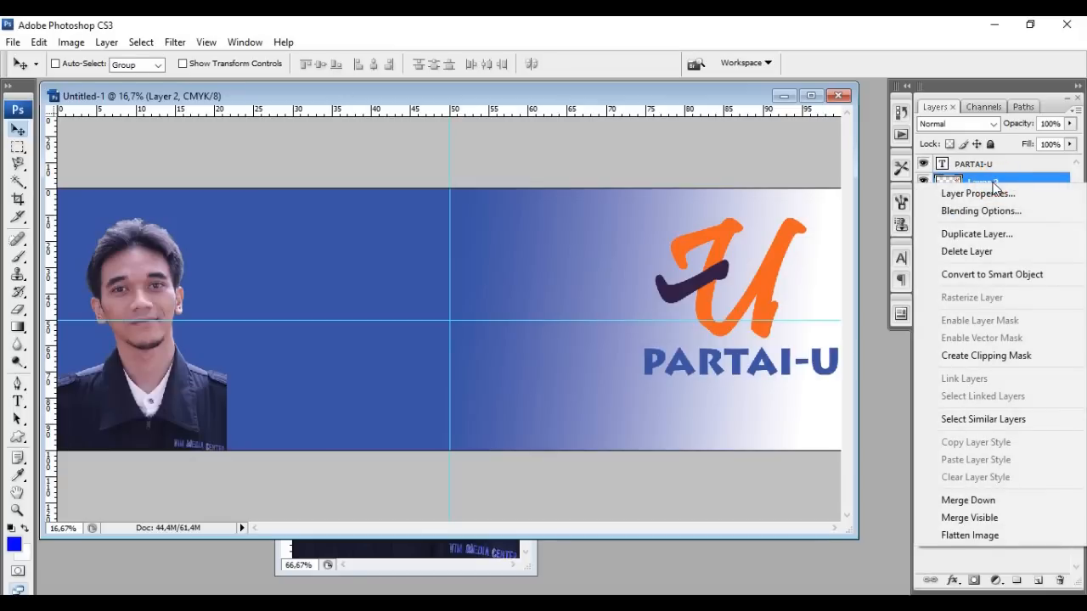
pyautogui.click(992, 182)
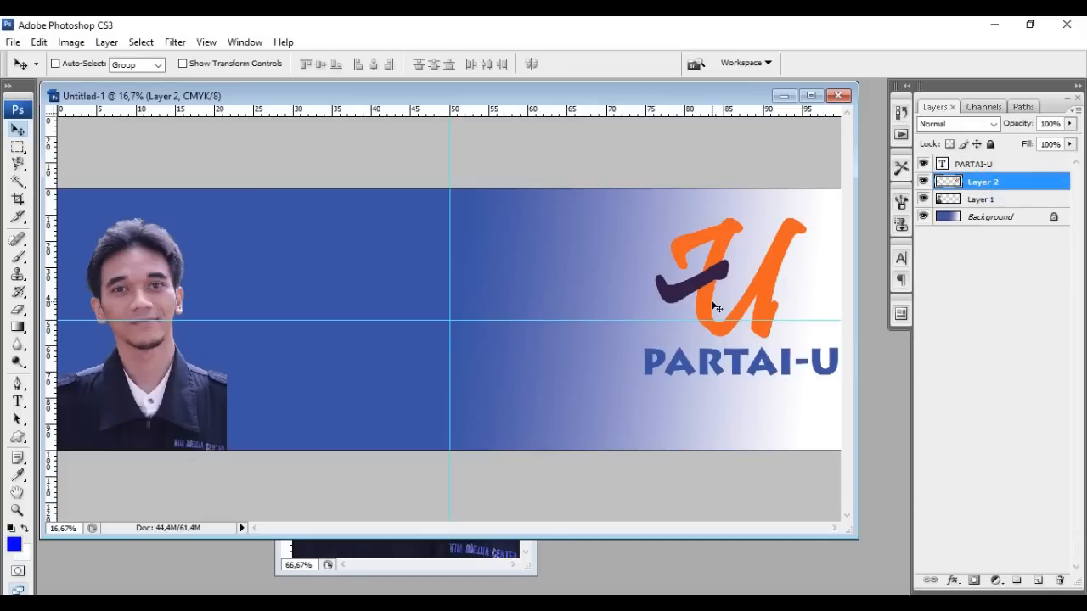
pyautogui.moveTo(704, 295); pyautogui.dragTo(712, 317)
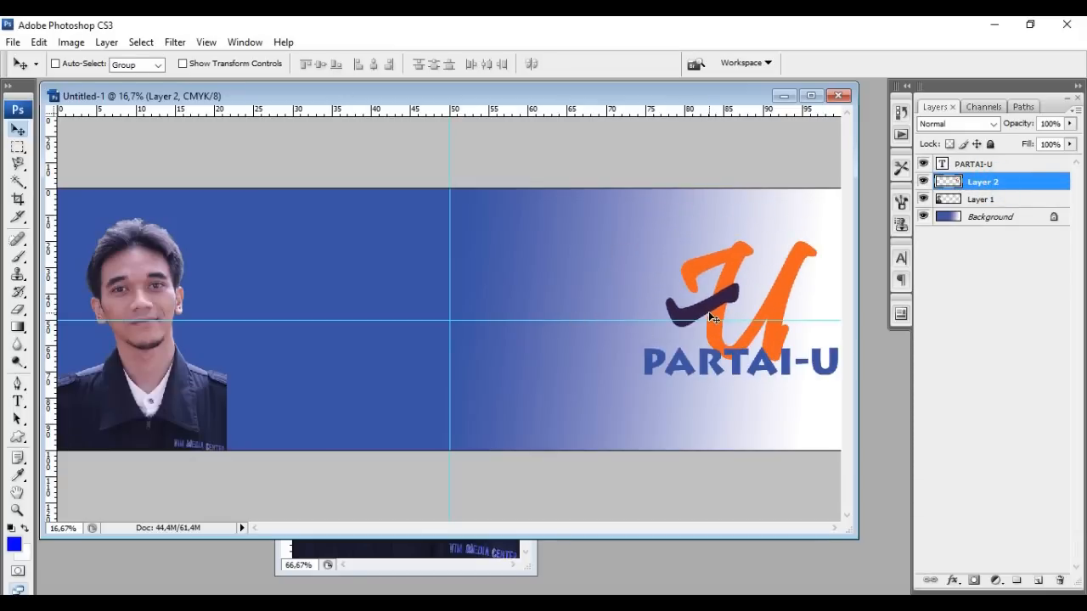
pyautogui.hotkey('ctrl', 'z')
pyautogui.click(984, 167)
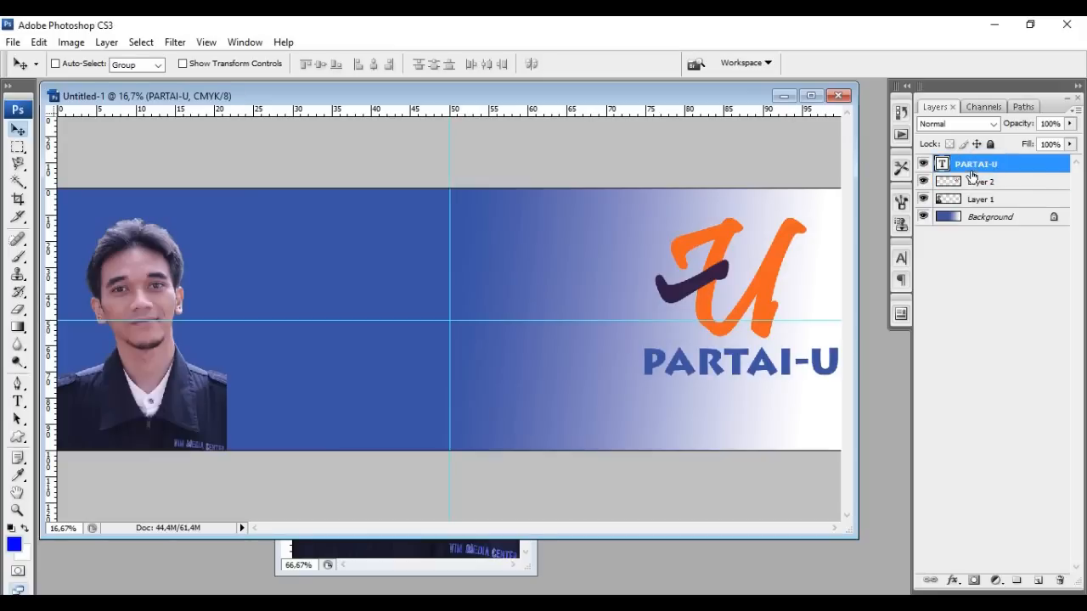
pyautogui.moveTo(761, 362); pyautogui.dragTo(665, 368)
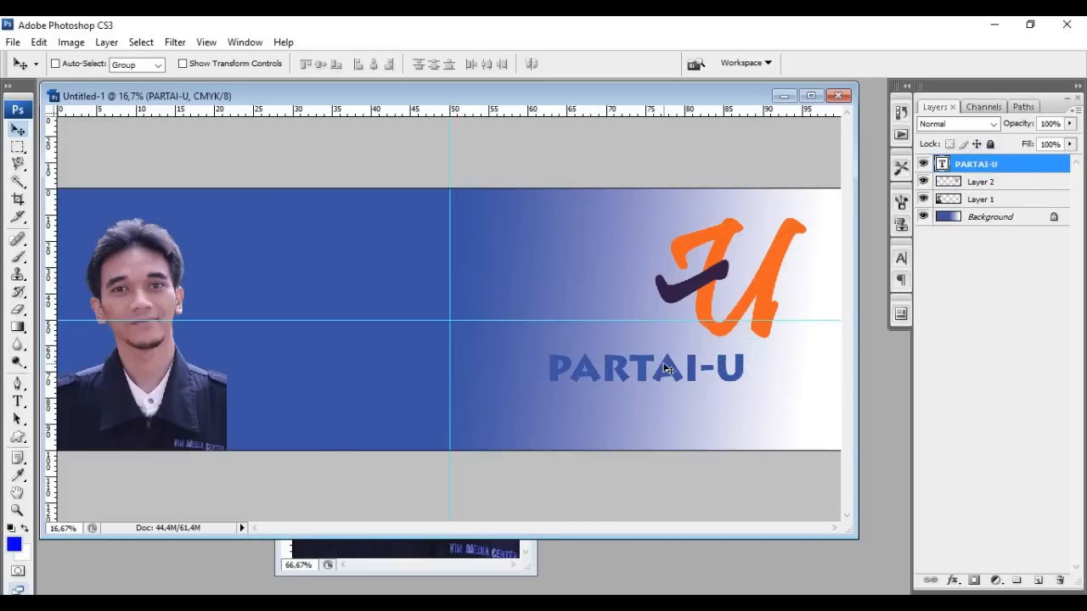
pyautogui.hotkey('ctrl', 'z')
pyautogui.click(998, 202)
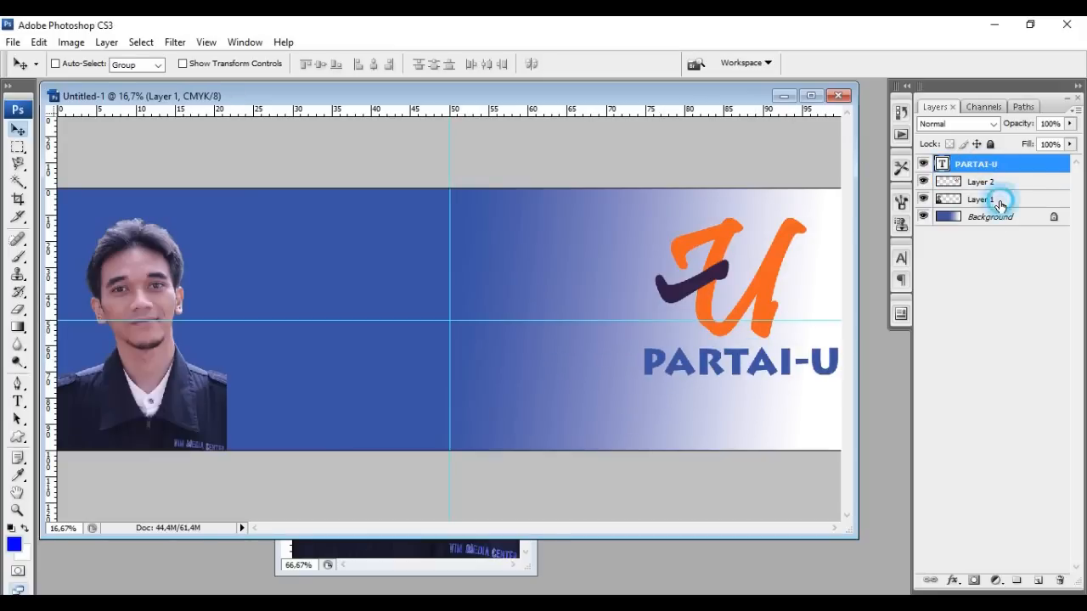
pyautogui.moveTo(150, 390); pyautogui.dragTo(192, 364)
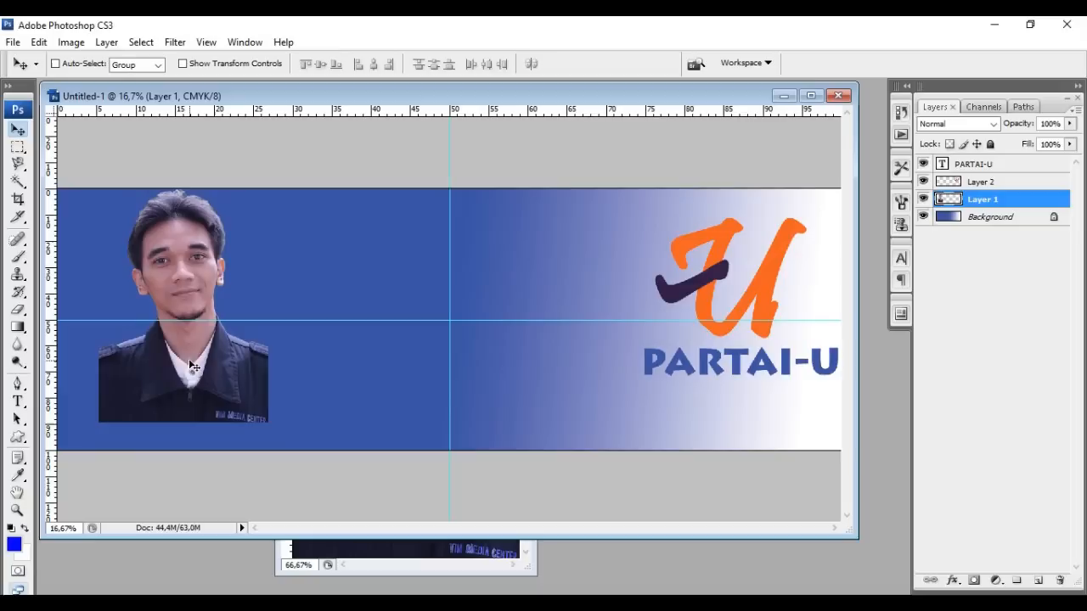
pyautogui.hotkey('ctrl', 'z')
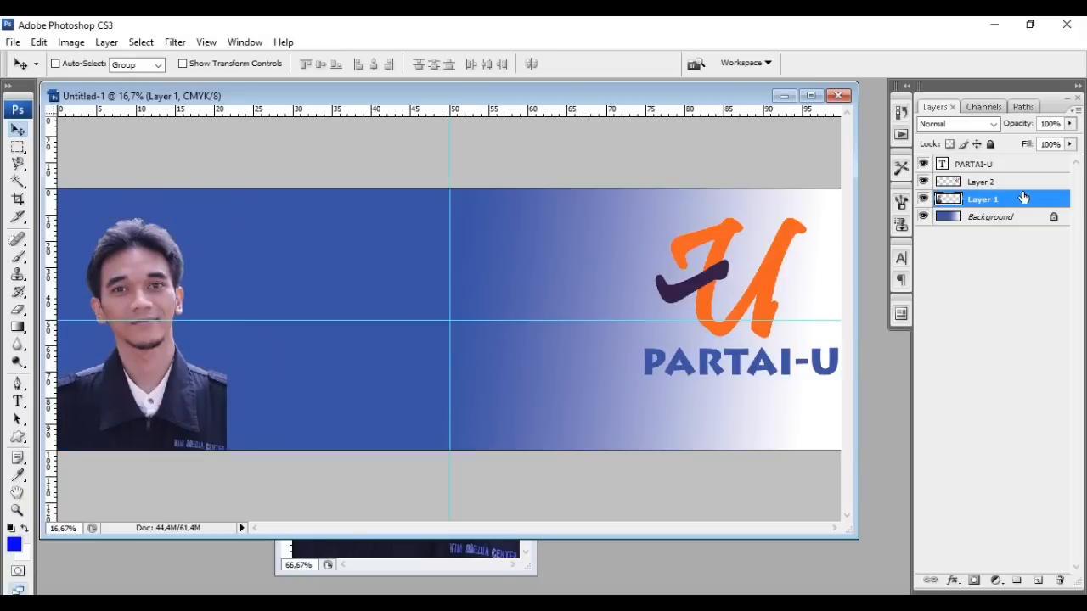
pyautogui.click(1006, 182)
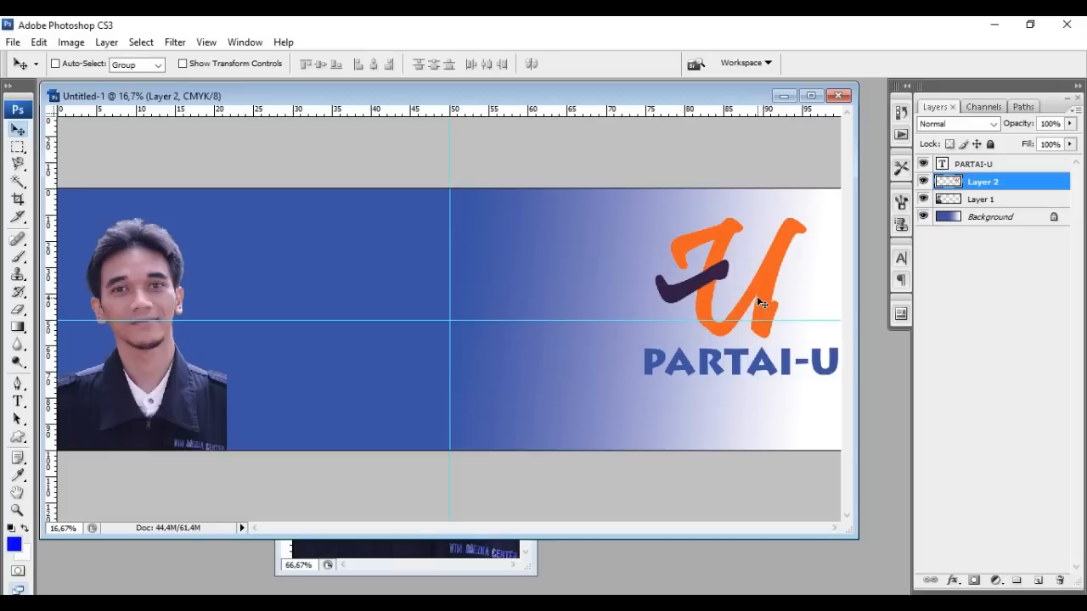
# Give the U logo a drop shadow with 86% opacity, 83 px distance and 5% spread
pyautogui.rightClick(995, 184)
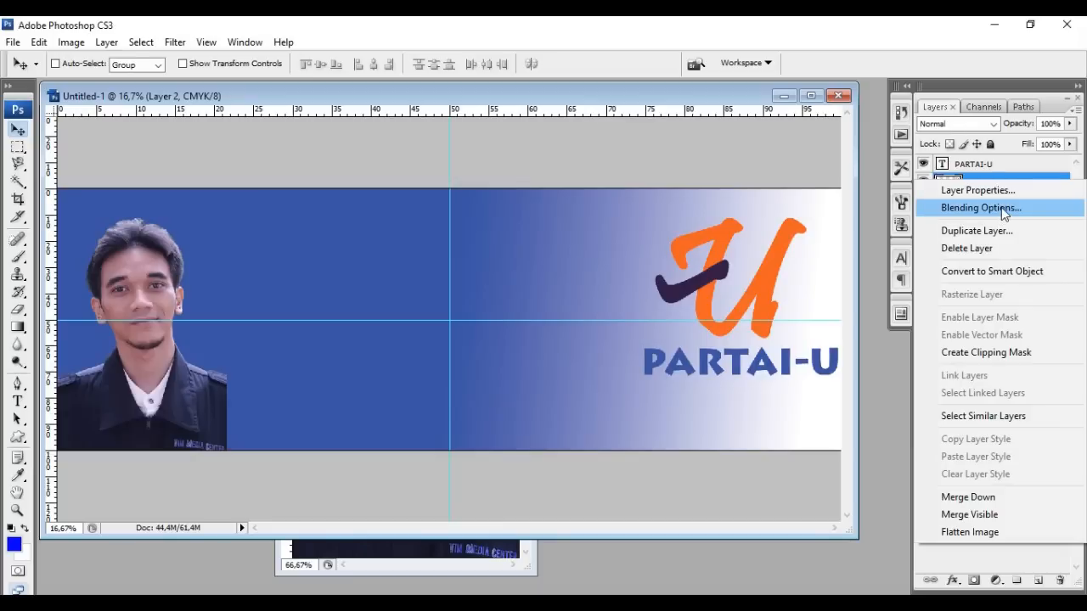
pyautogui.click(1003, 208)
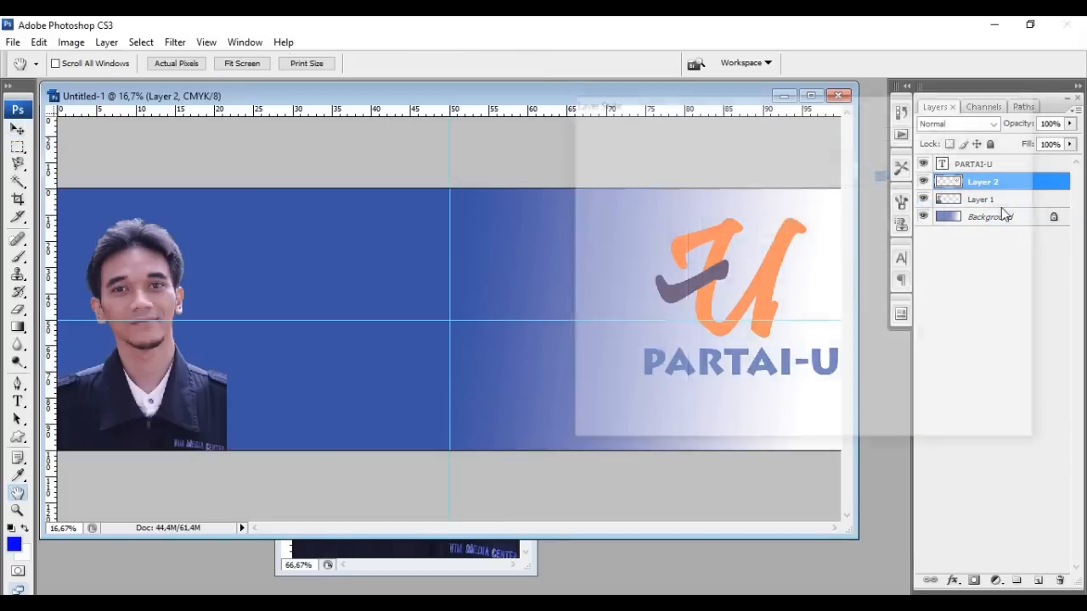
pyautogui.moveTo(793, 107); pyautogui.dragTo(368, 119)
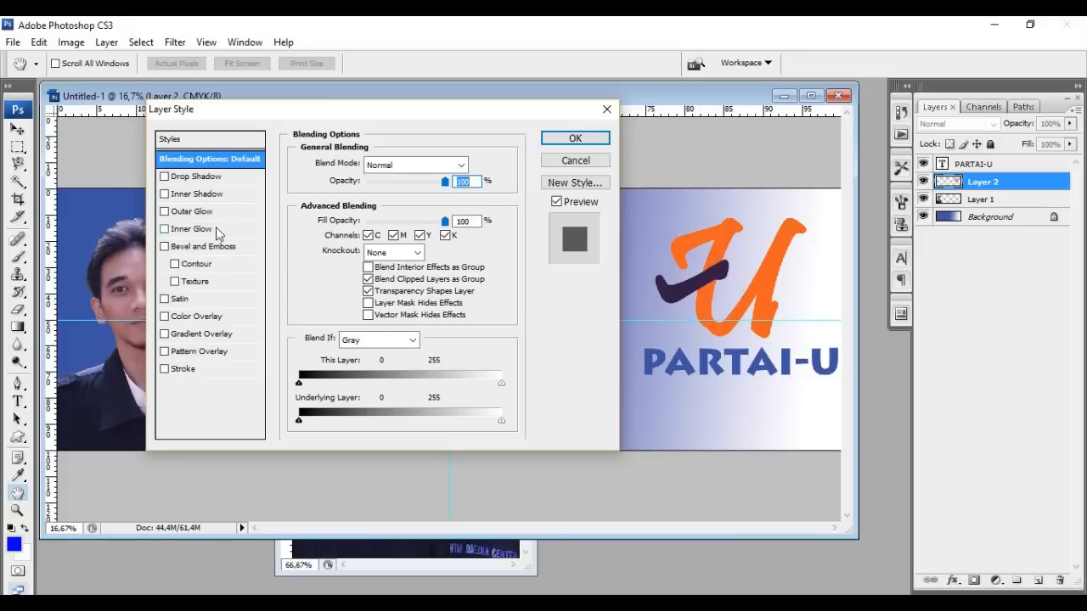
pyautogui.click(191, 177)
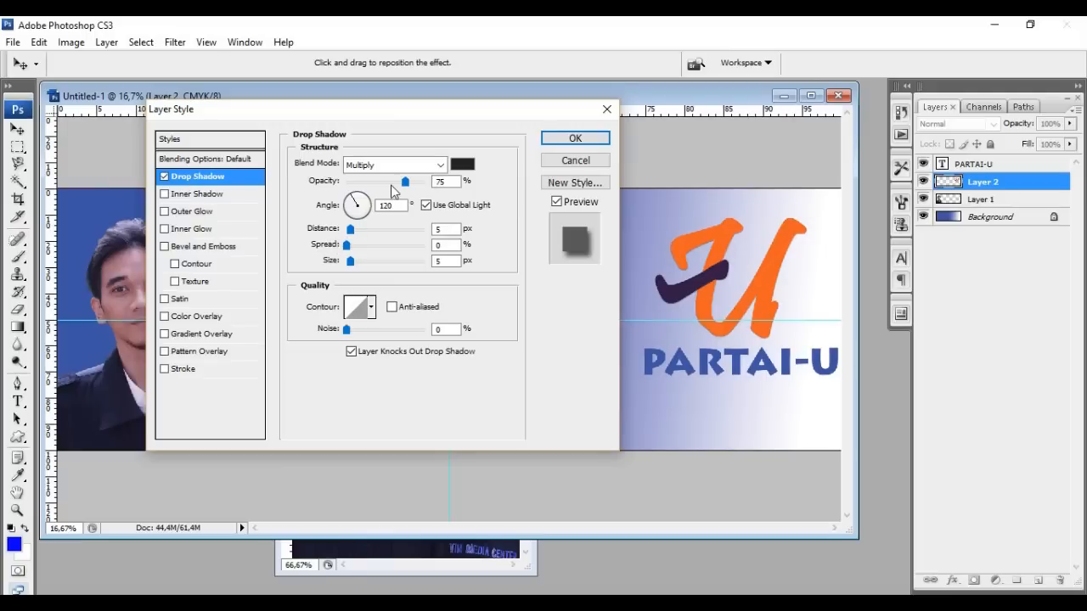
pyautogui.moveTo(405, 181); pyautogui.dragTo(436, 182)
pyautogui.moveTo(386, 190); pyautogui.dragTo(415, 190)
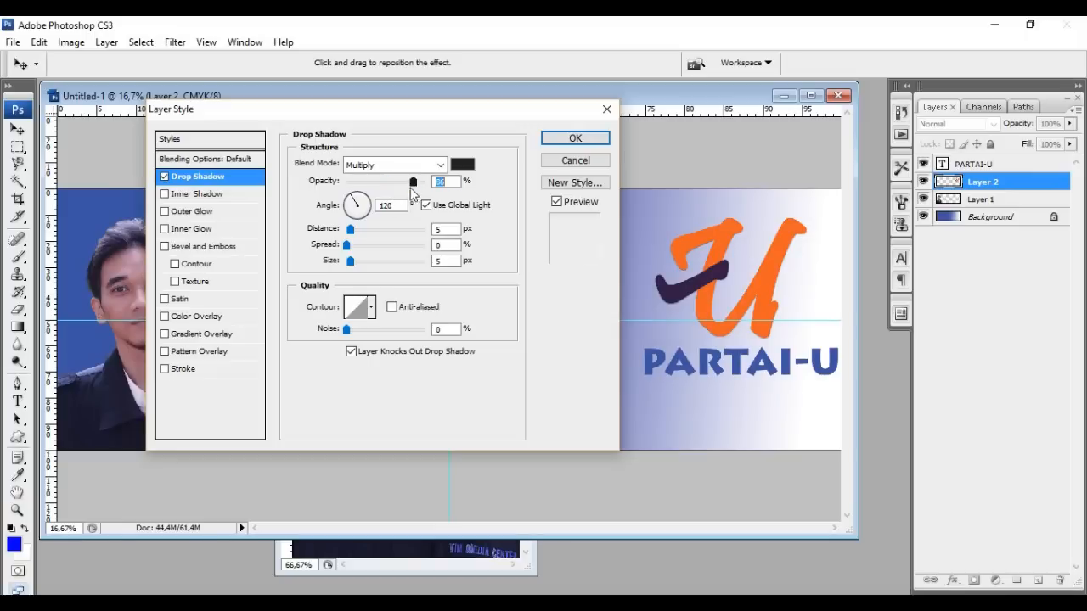
pyautogui.click(350, 229)
pyautogui.moveTo(350, 231); pyautogui.dragTo(357, 259)
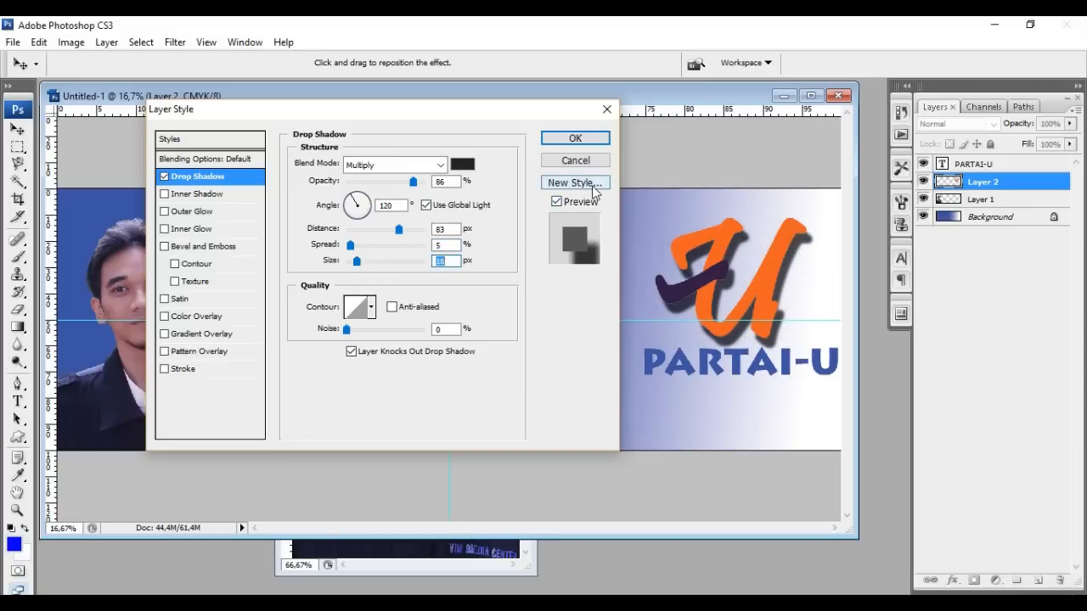
pyautogui.click(165, 197)
pyautogui.click(165, 197)
pyautogui.click(570, 140)
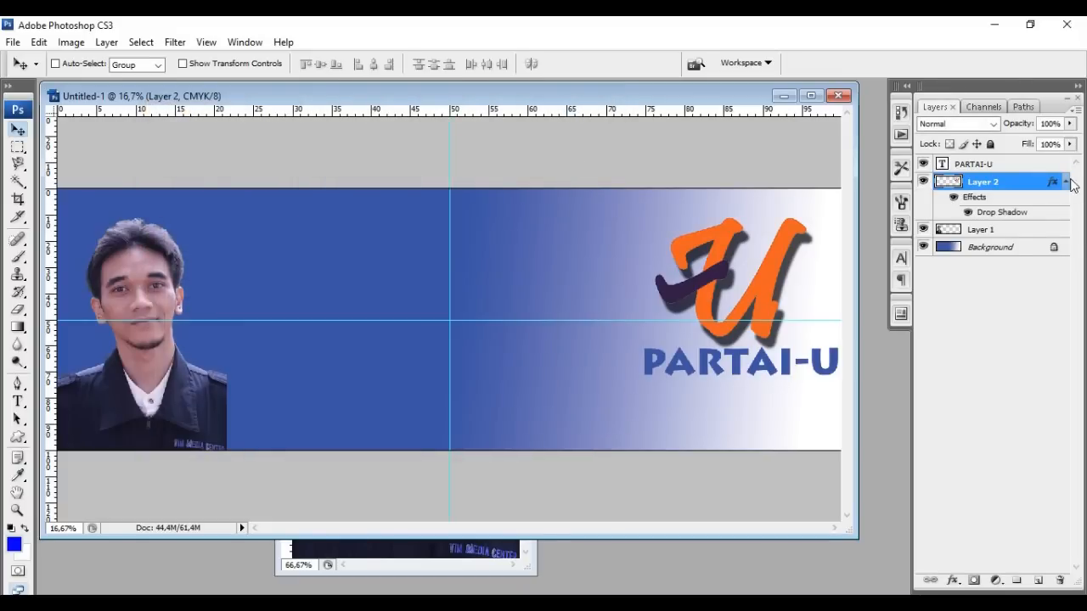
# Select the PARTAI-U text layer and add a 16 px Stroke effect
pyautogui.click(1067, 181)
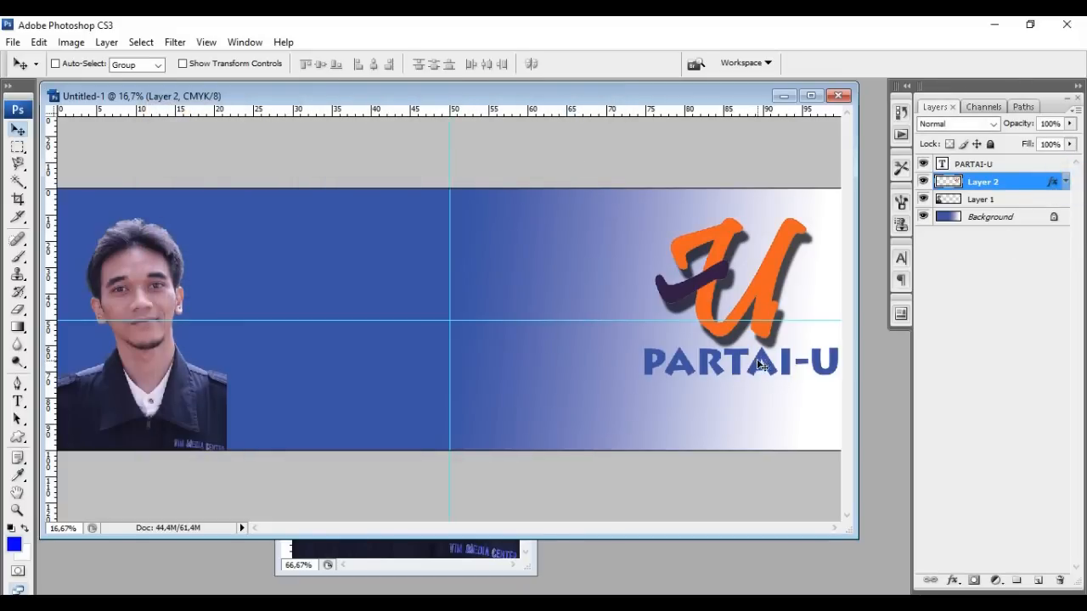
pyautogui.click(991, 166)
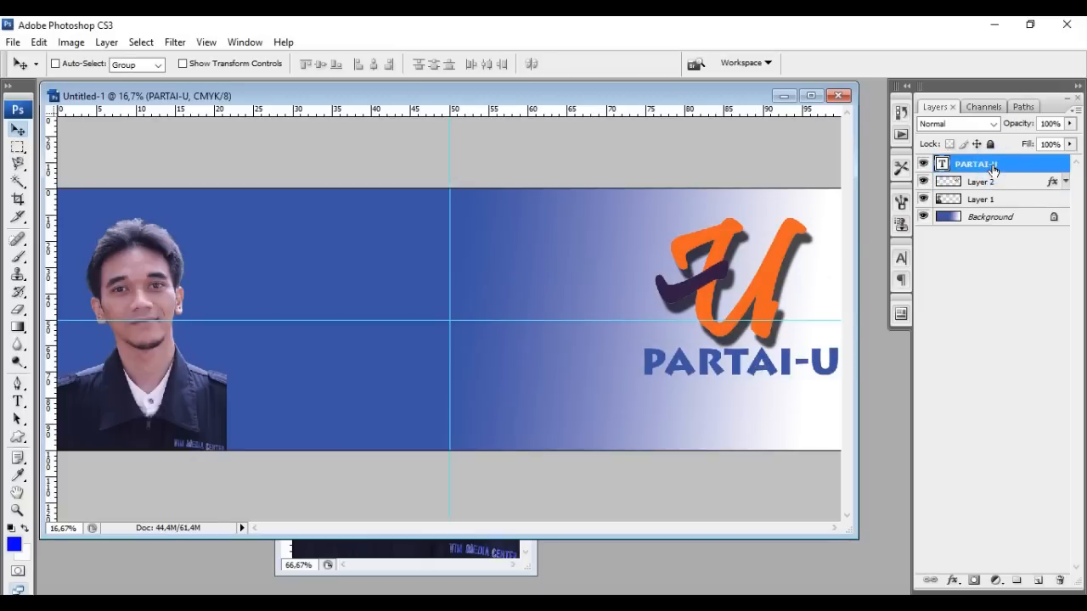
pyautogui.rightClick(995, 167)
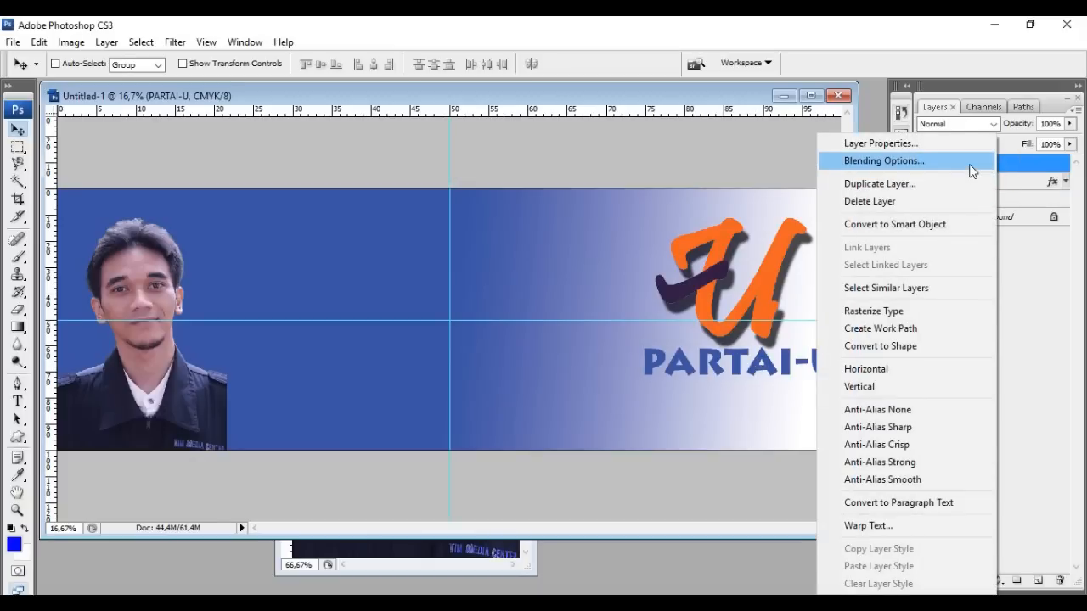
pyautogui.click(995, 167)
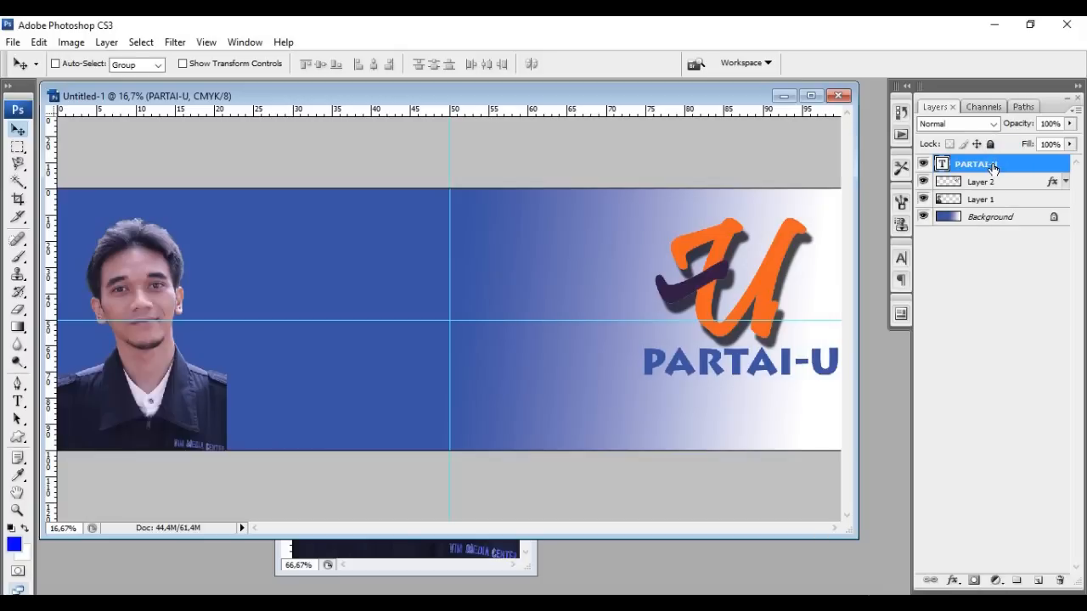
pyautogui.rightClick(994, 168)
pyautogui.press('Escape')
pyautogui.press('h')
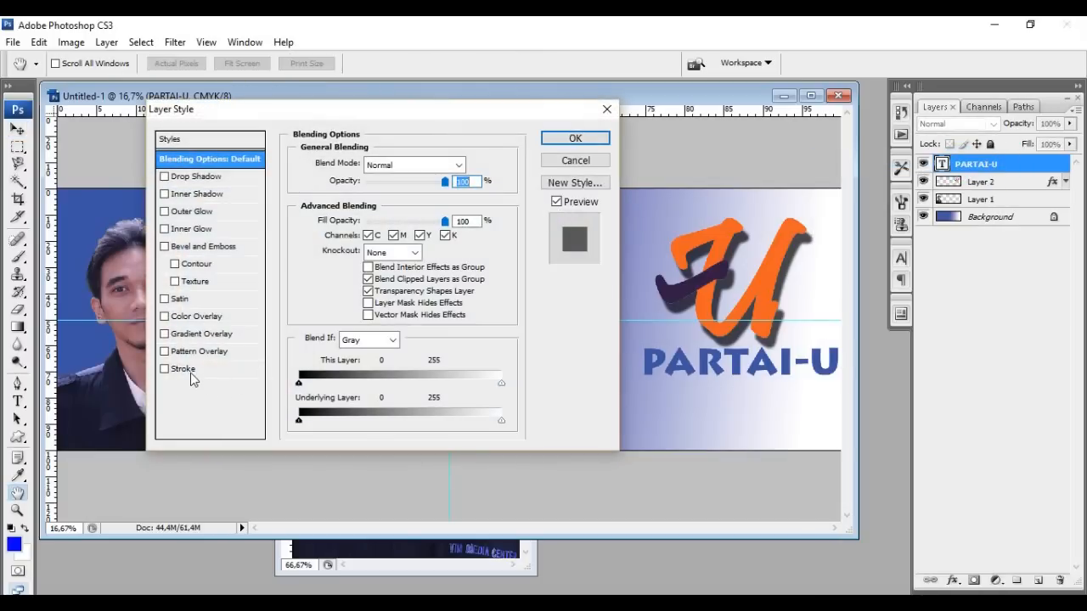
pyautogui.click(190, 371)
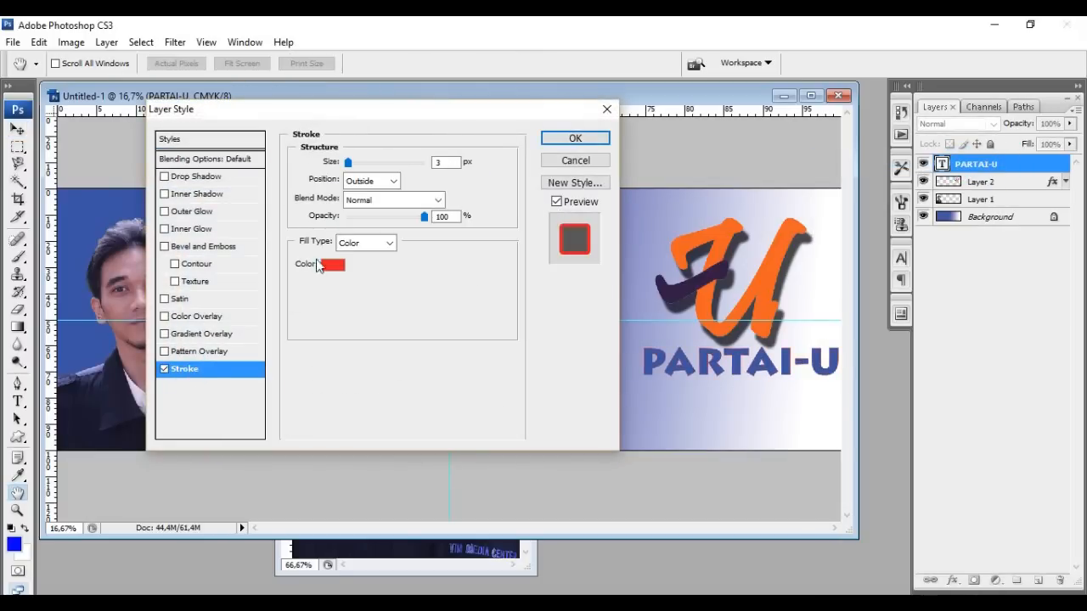
pyautogui.moveTo(349, 166); pyautogui.dragTo(358, 167)
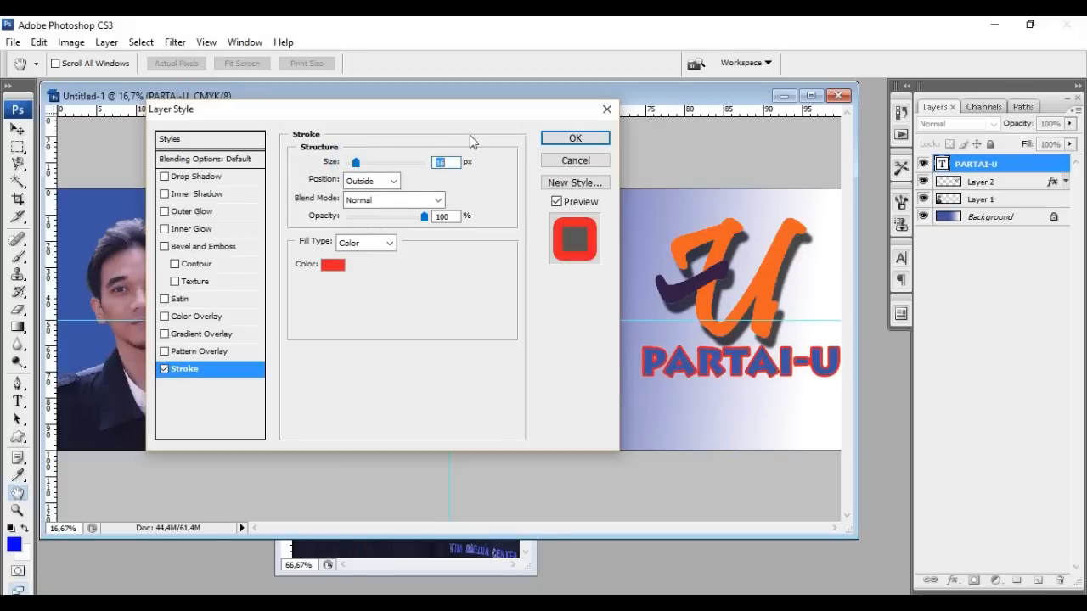
# Set the stroke colour to the U logo's orange (#f26222) and apply the style
pyautogui.click(331, 267)
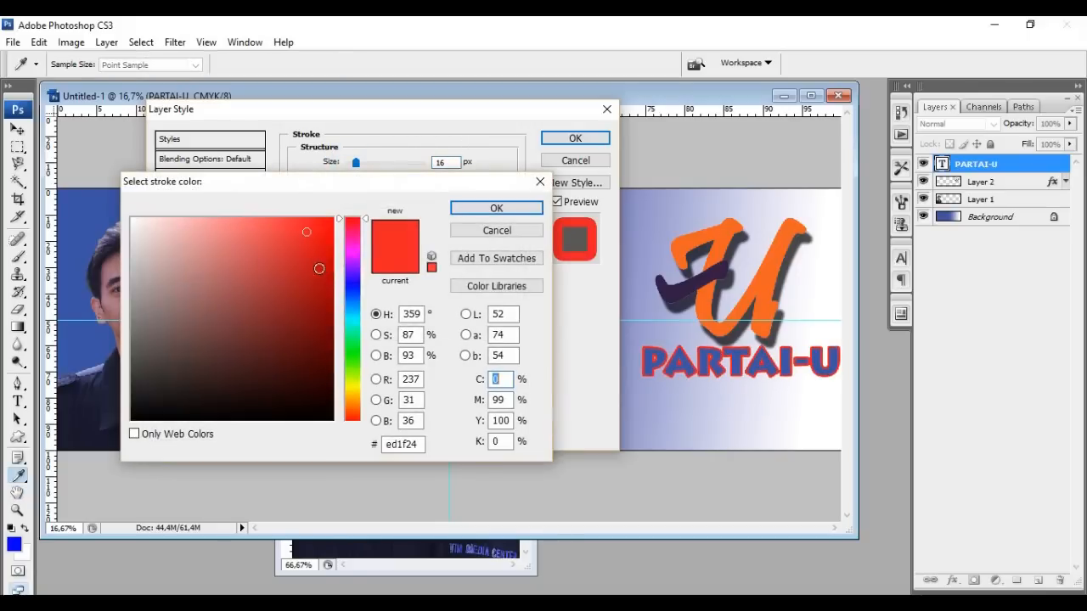
pyautogui.moveTo(229, 350); pyautogui.dragTo(123, 428)
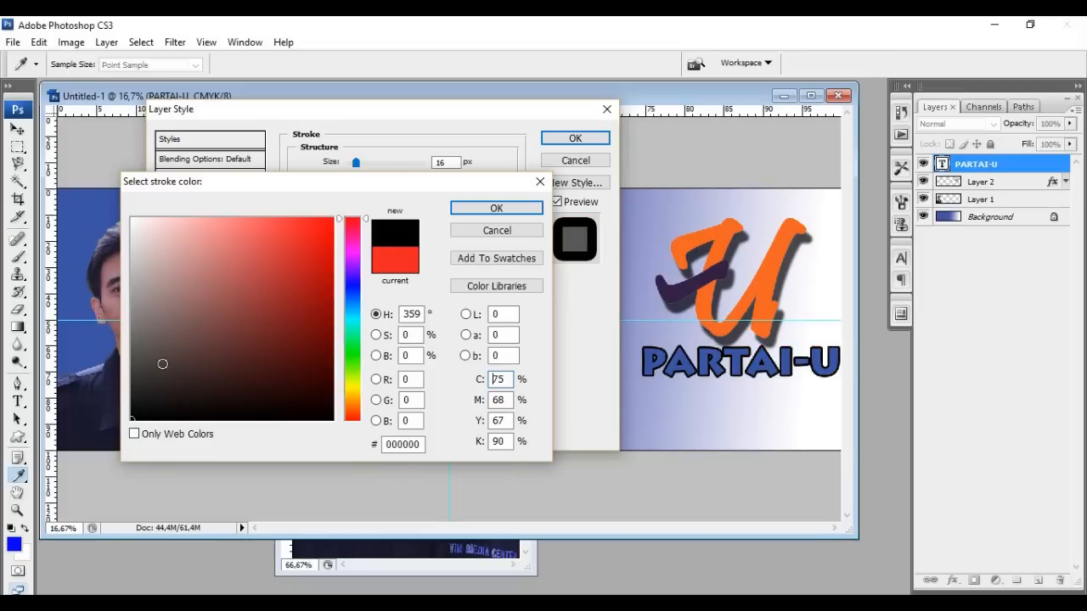
pyautogui.moveTo(188, 304); pyautogui.dragTo(91, 196)
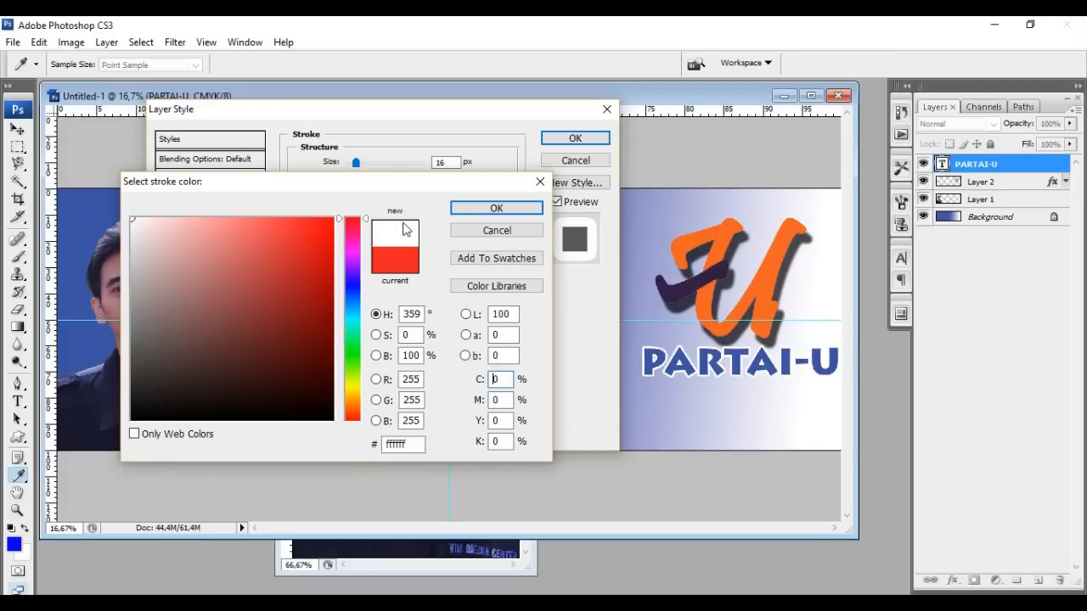
pyautogui.click(494, 207)
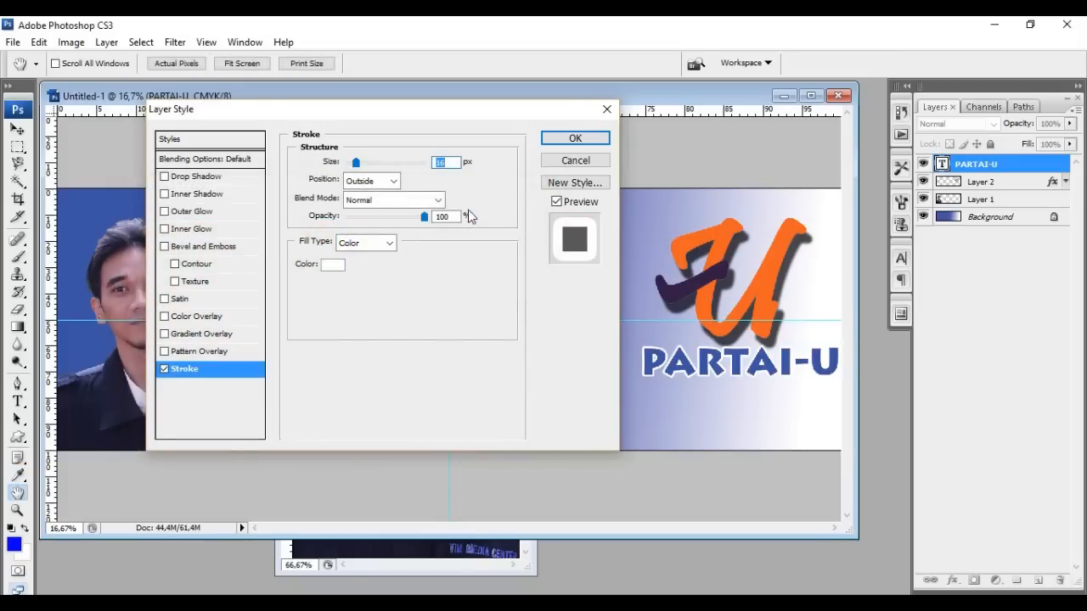
pyautogui.click(334, 270)
pyautogui.click(767, 287)
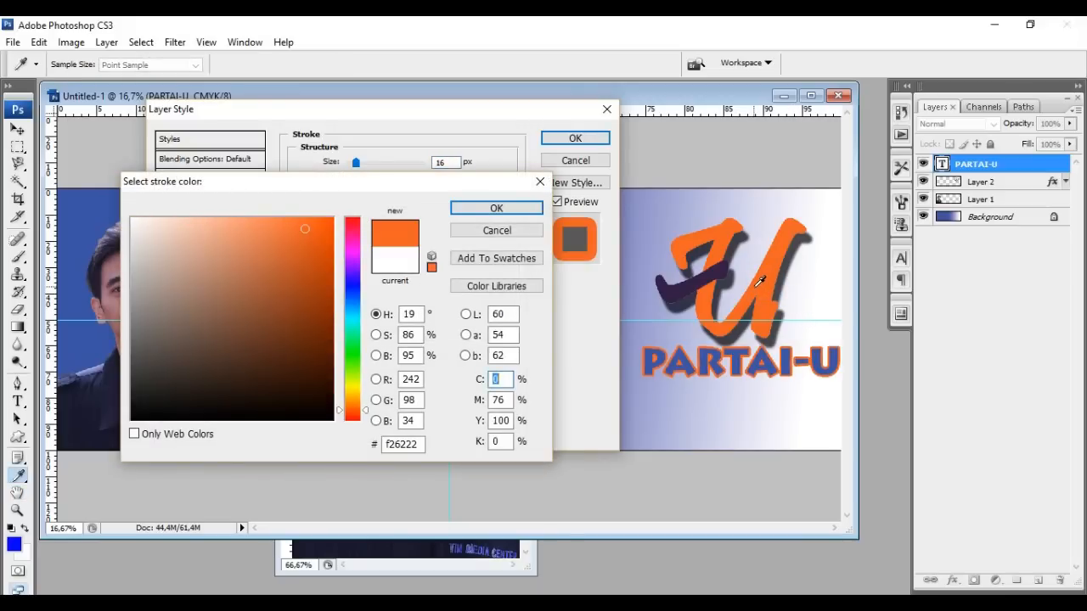
pyautogui.click(494, 209)
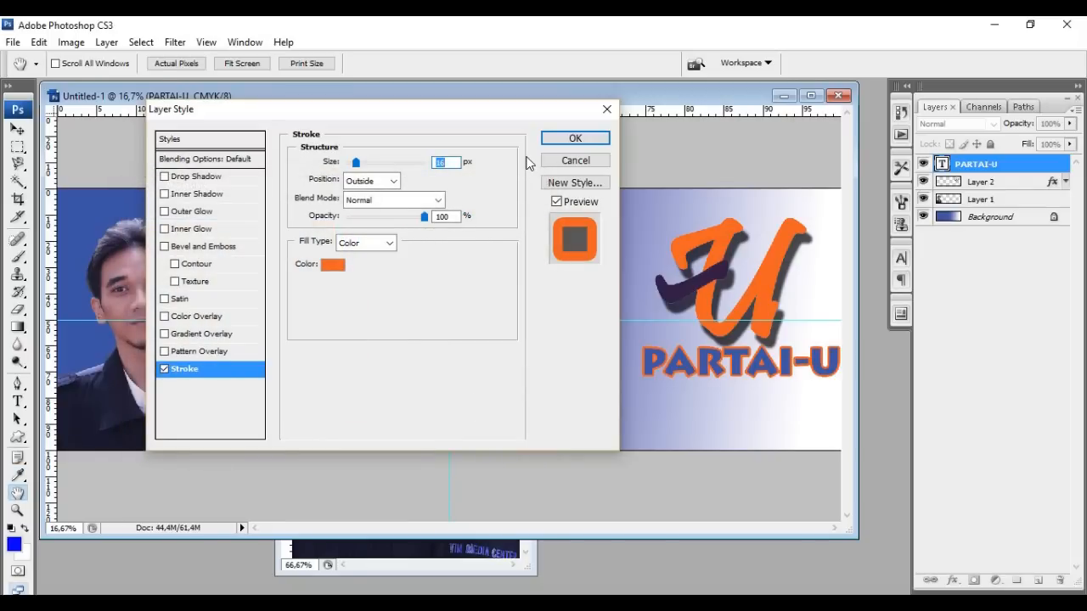
pyautogui.click(332, 264)
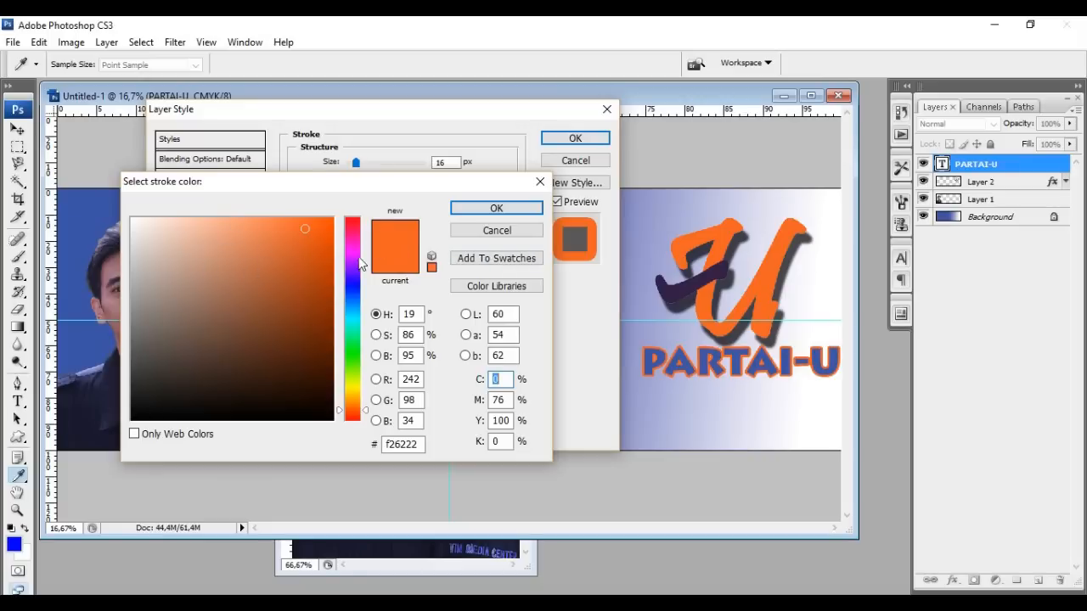
pyautogui.click(504, 209)
pyautogui.click(573, 138)
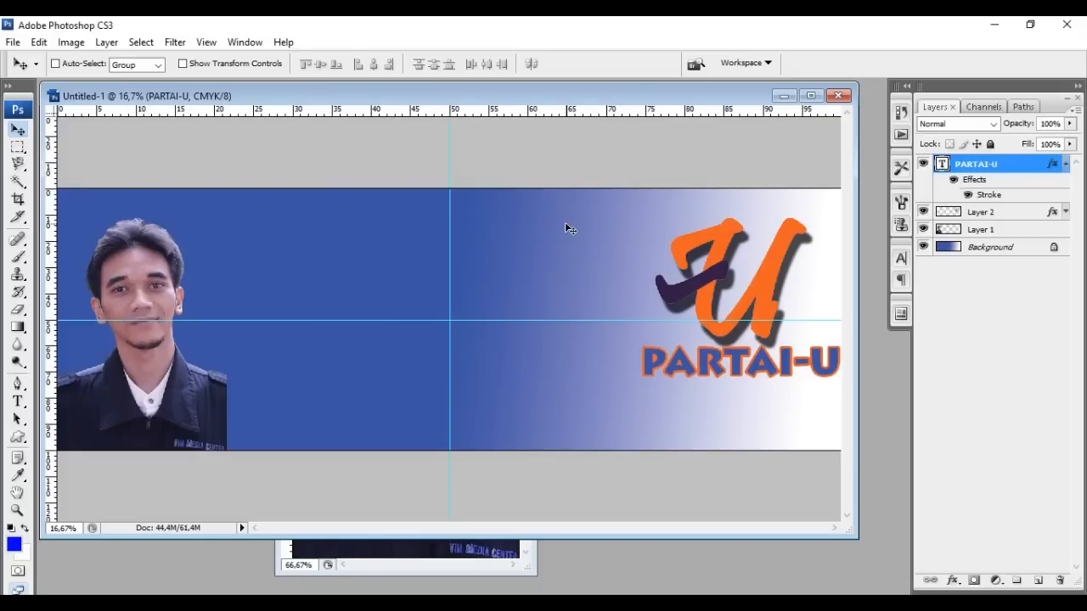
# Type the person's academic title and name below the portrait and move the line right
pyautogui.click(17, 402)
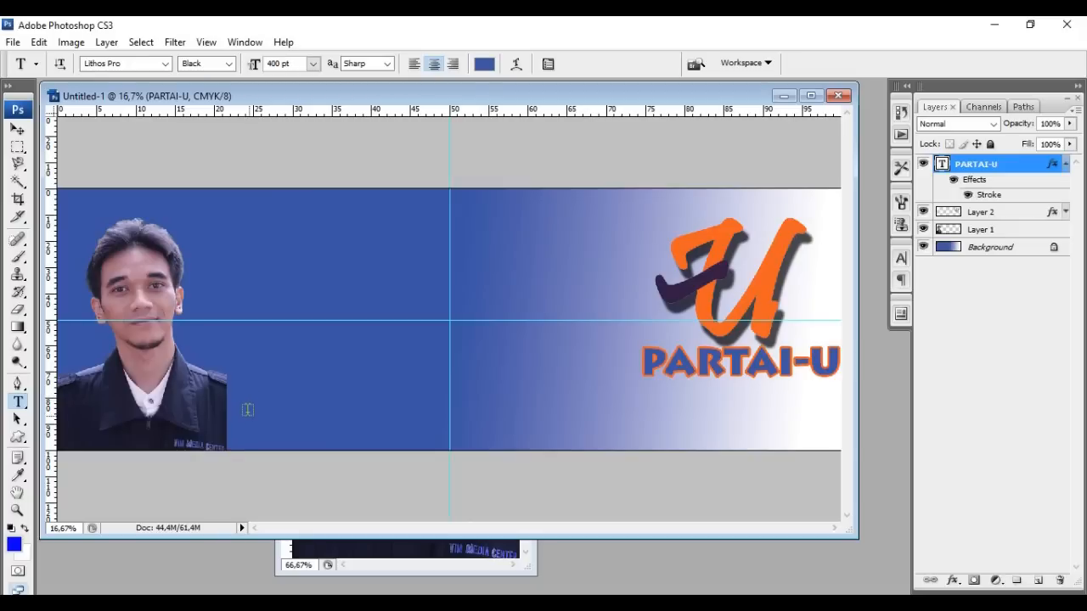
pyautogui.click(253, 420)
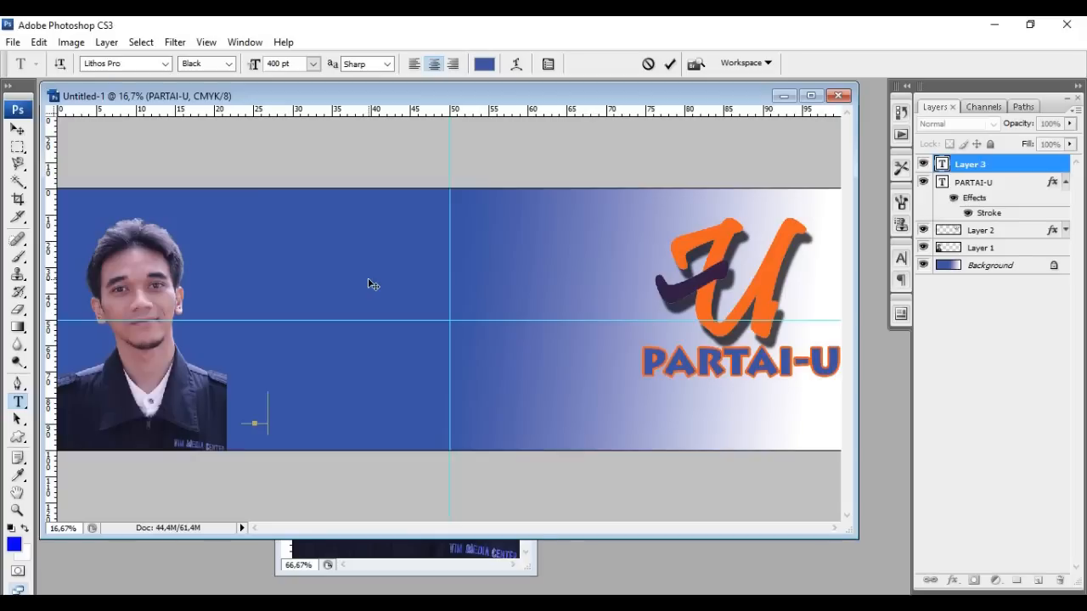
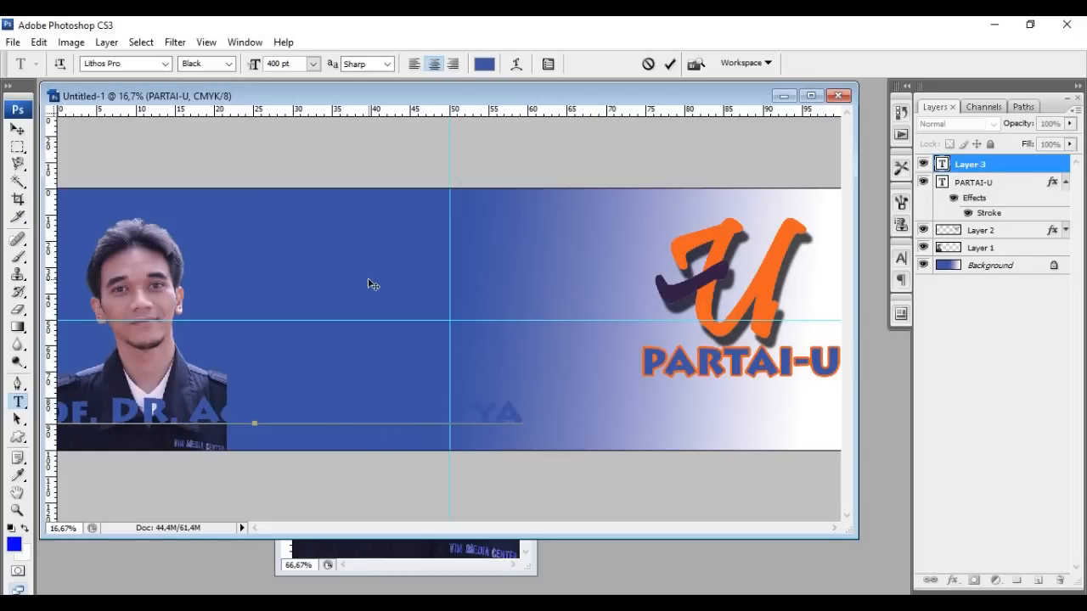
pyautogui.click(17, 129)
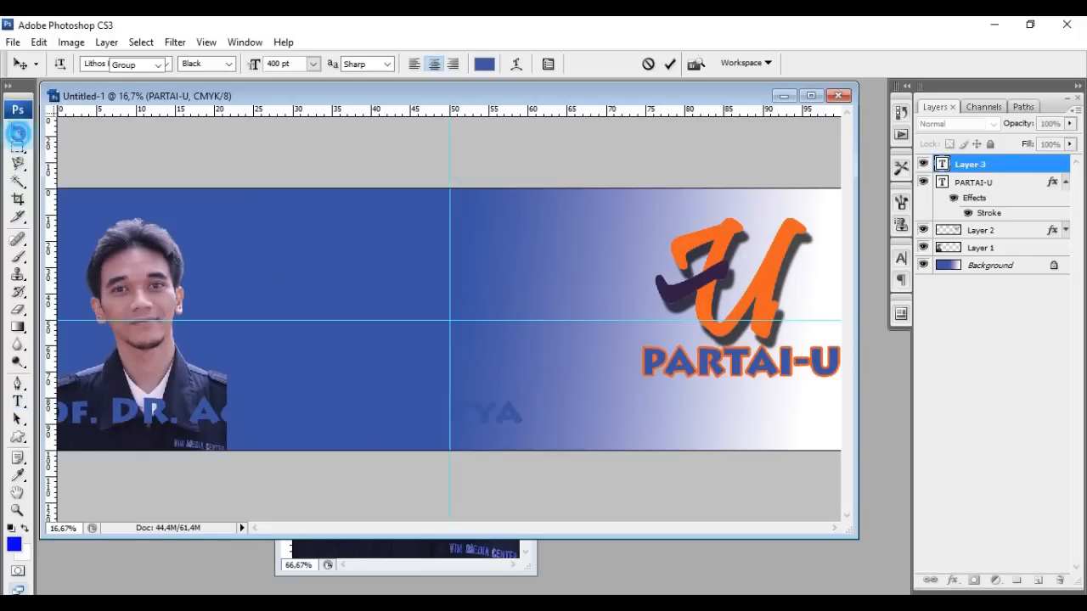
pyautogui.moveTo(310, 417); pyautogui.dragTo(590, 421)
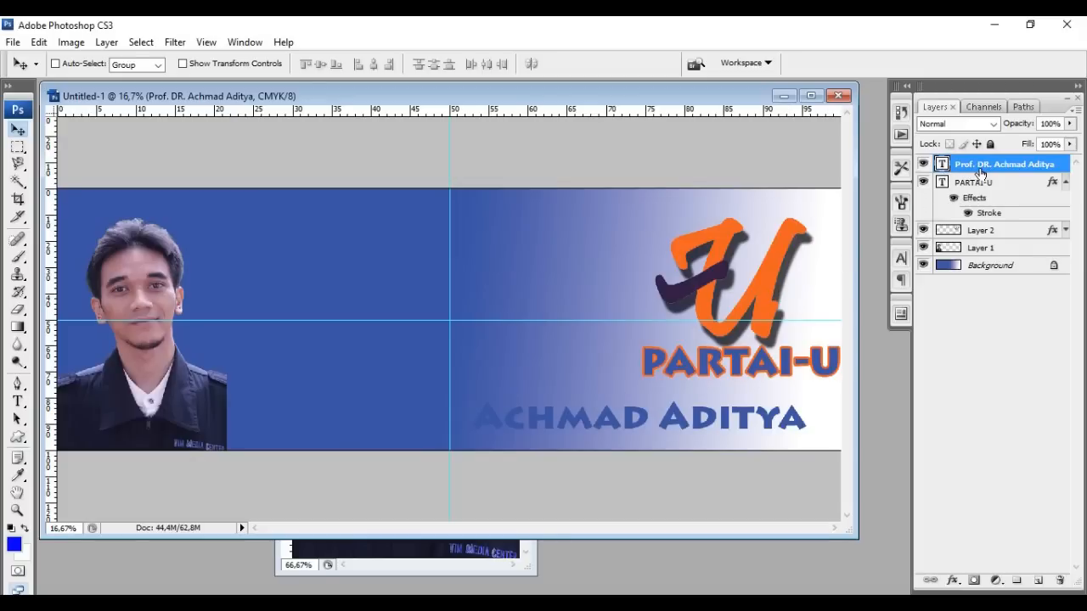
# Set the name line to Microsoft New Tai Lue in white (ffffff)
pyautogui.click(901, 259)
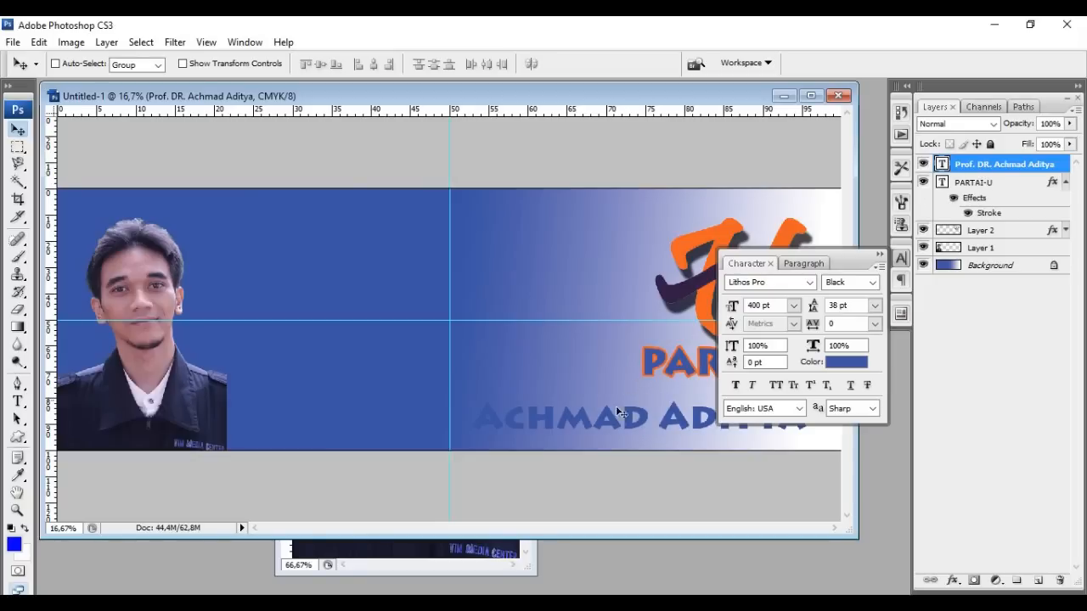
pyautogui.click(809, 282)
pyautogui.click(811, 285)
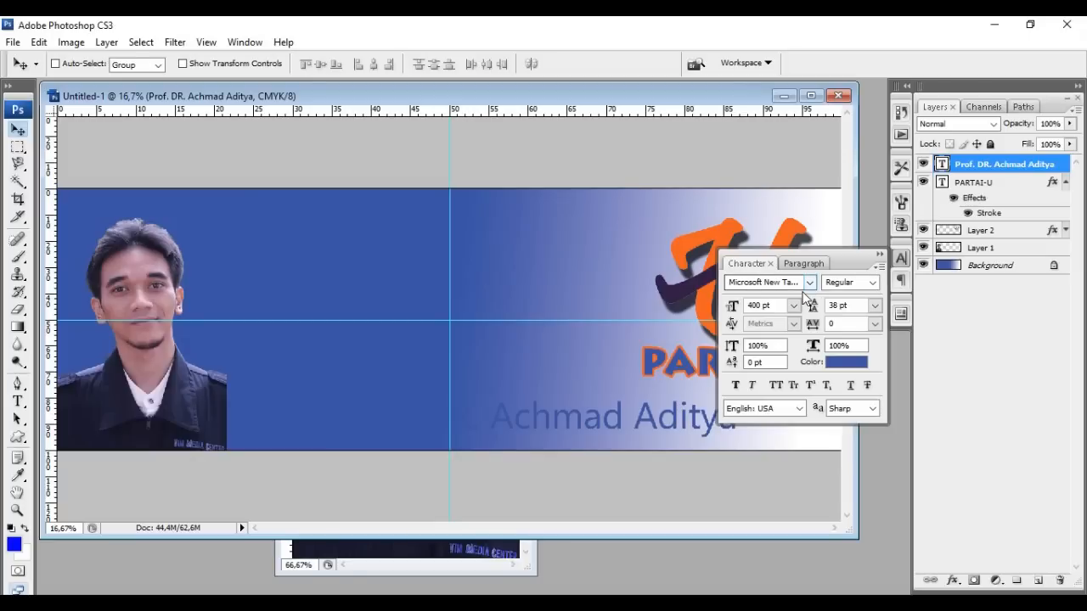
pyautogui.click(846, 363)
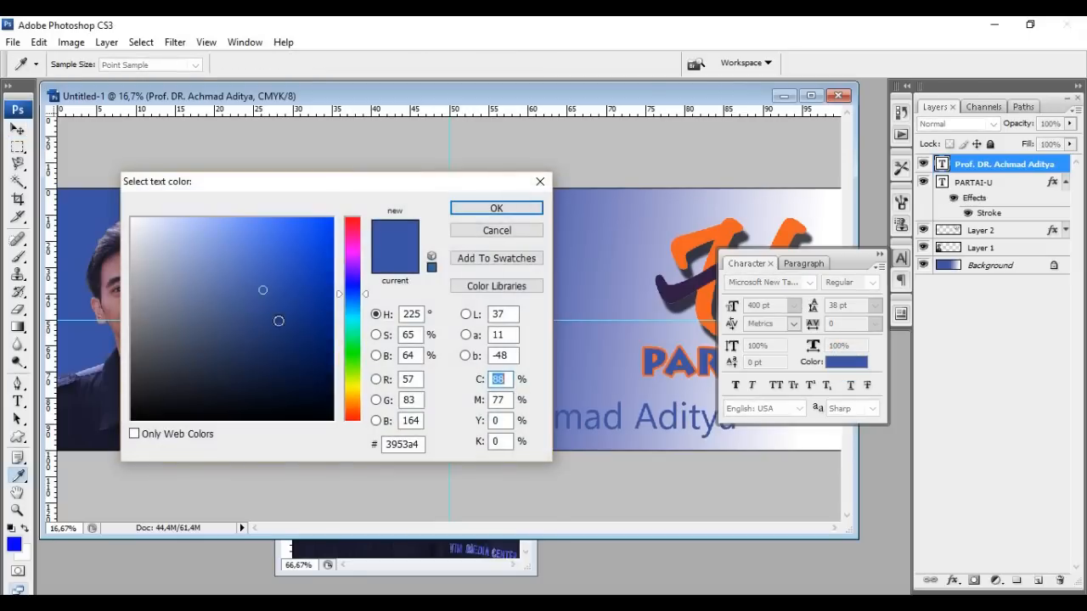
pyautogui.moveTo(245, 300); pyautogui.dragTo(129, 217)
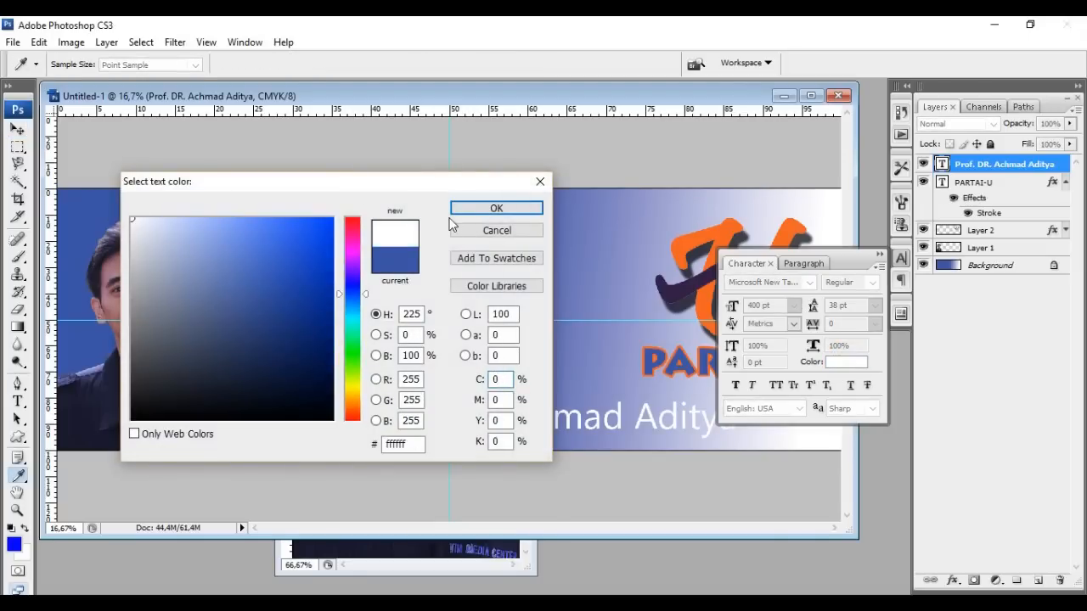
pyautogui.click(496, 208)
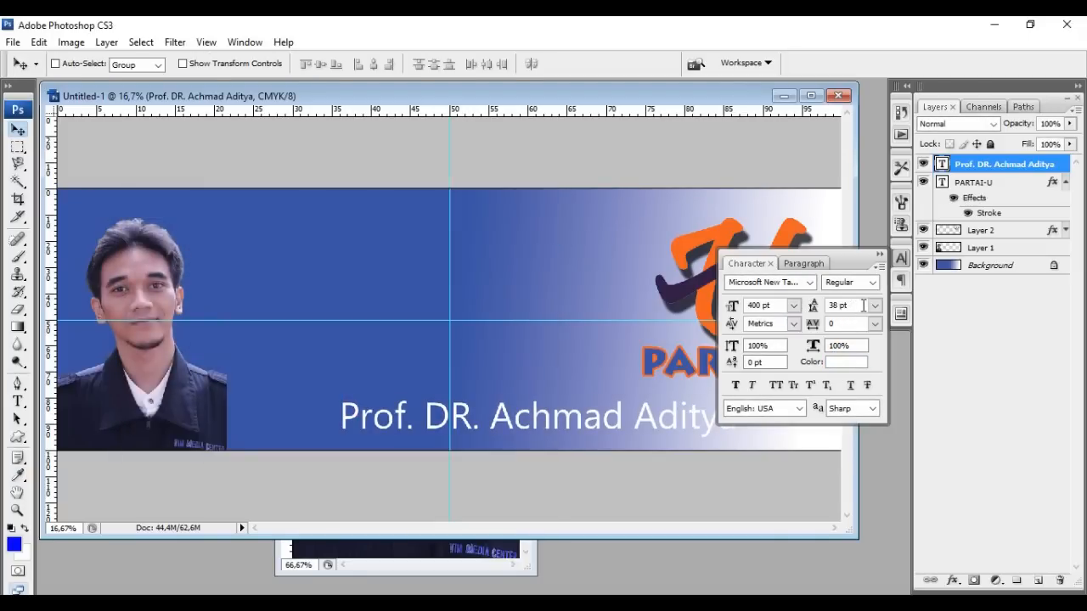
# Make the name text Bold and turn on Faux Bold
pyautogui.click(873, 283)
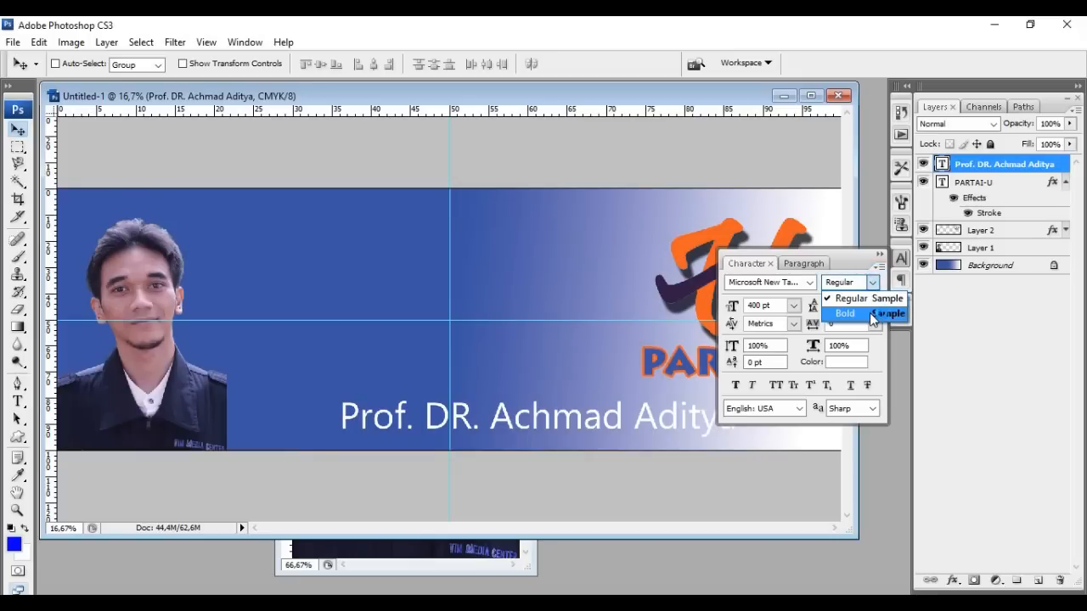
pyautogui.click(870, 313)
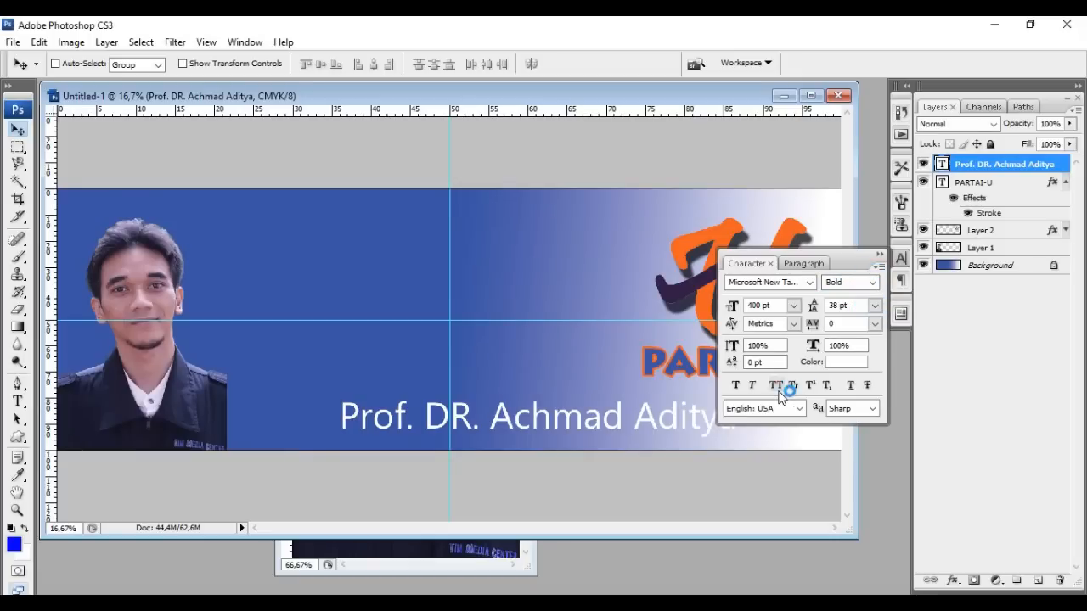
pyautogui.click(735, 387)
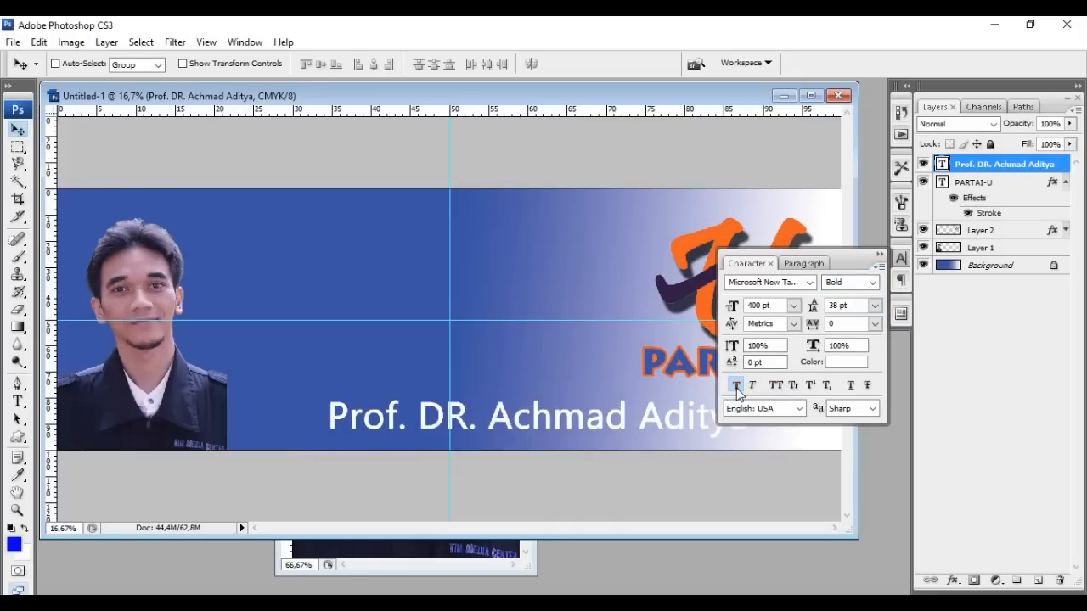
pyautogui.moveTo(616, 420); pyautogui.dragTo(532, 421)
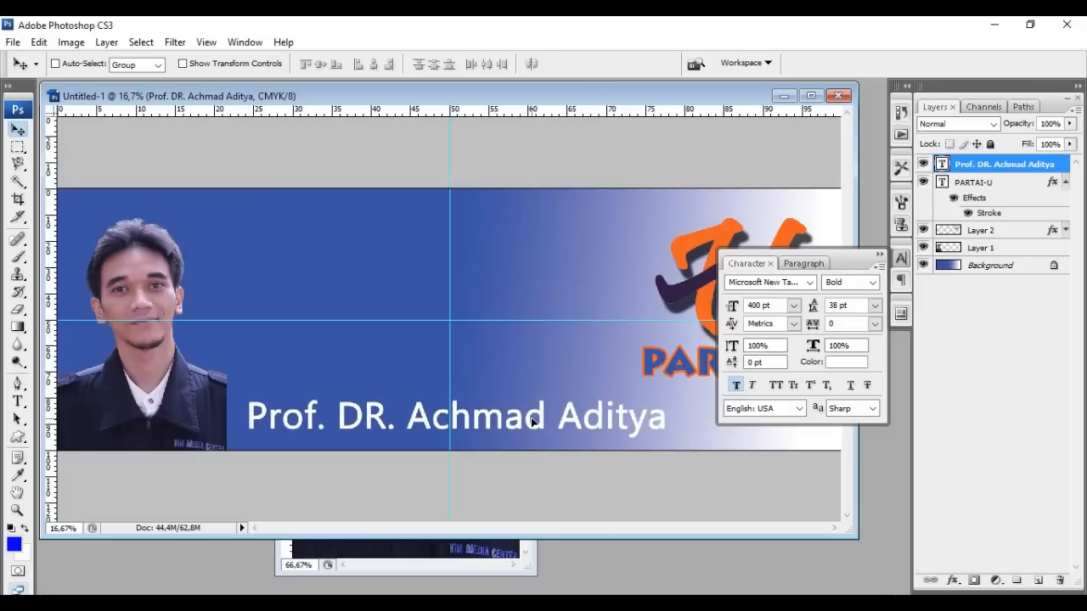
pyautogui.hotkey('ctrl', 'z')
pyautogui.hotkey('ctrl', 'z')
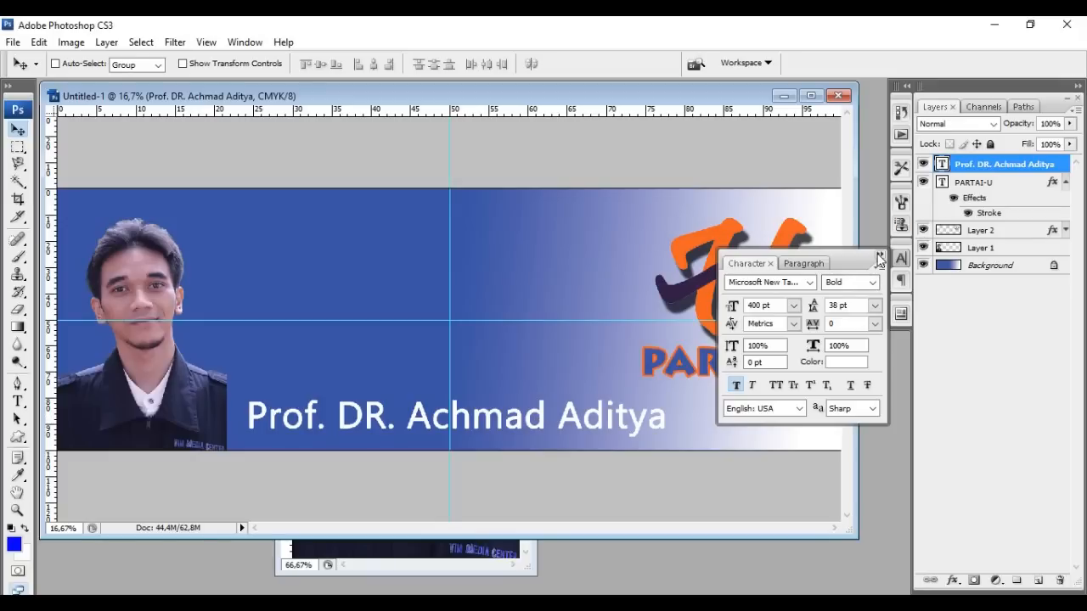
# Enlarge the name text to 450 pt with 75 tracking, positioned along the bottom edge
pyautogui.click(754, 305)
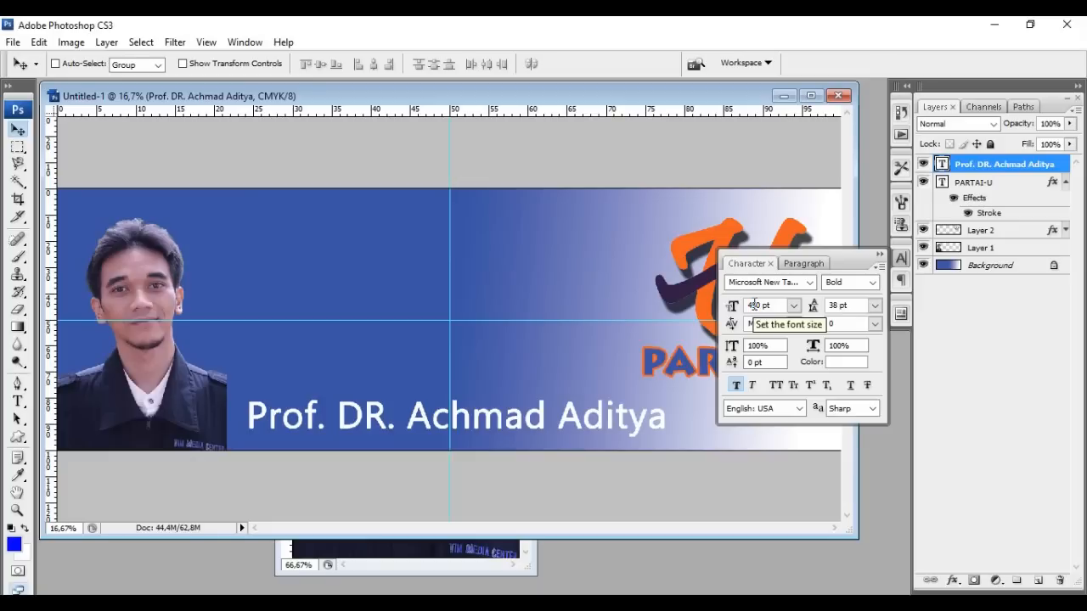
pyautogui.press('Return')
pyautogui.moveTo(567, 413); pyautogui.dragTo(591, 421)
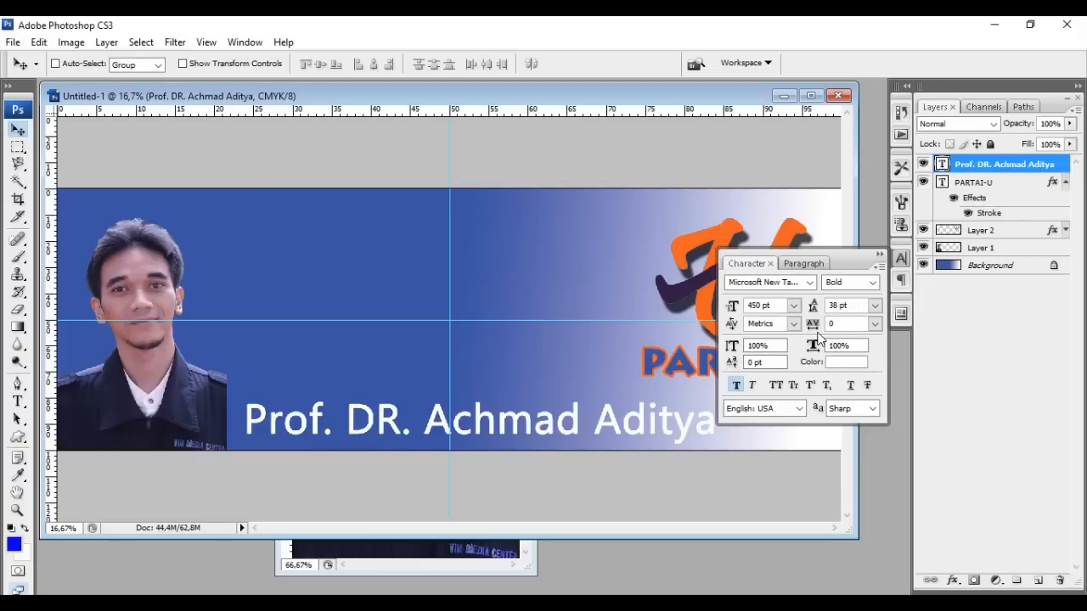
pyautogui.click(875, 325)
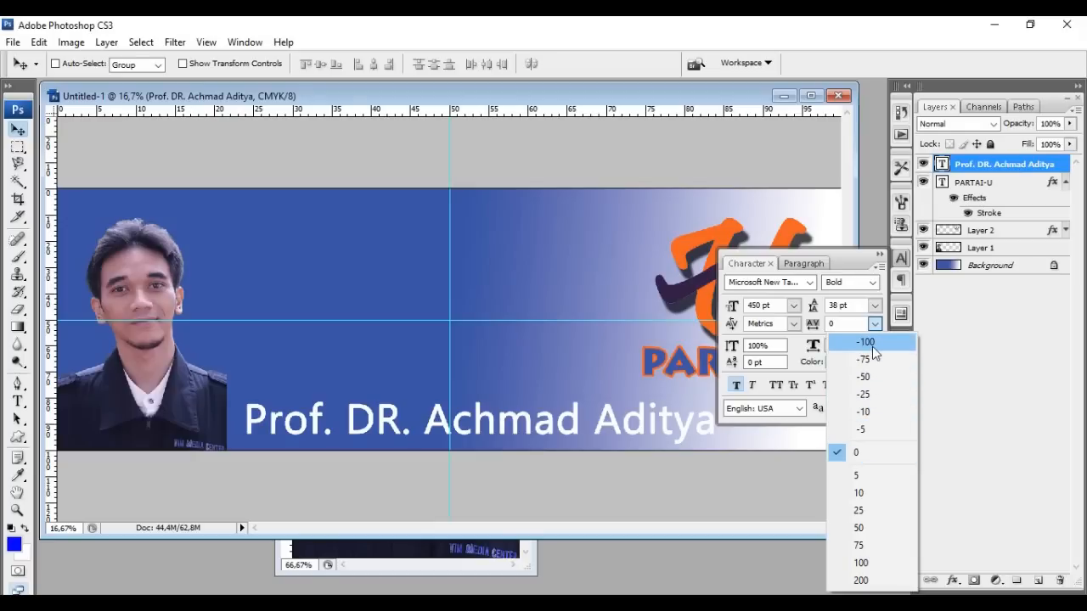
pyautogui.click(891, 544)
pyautogui.moveTo(649, 427); pyautogui.dragTo(680, 430)
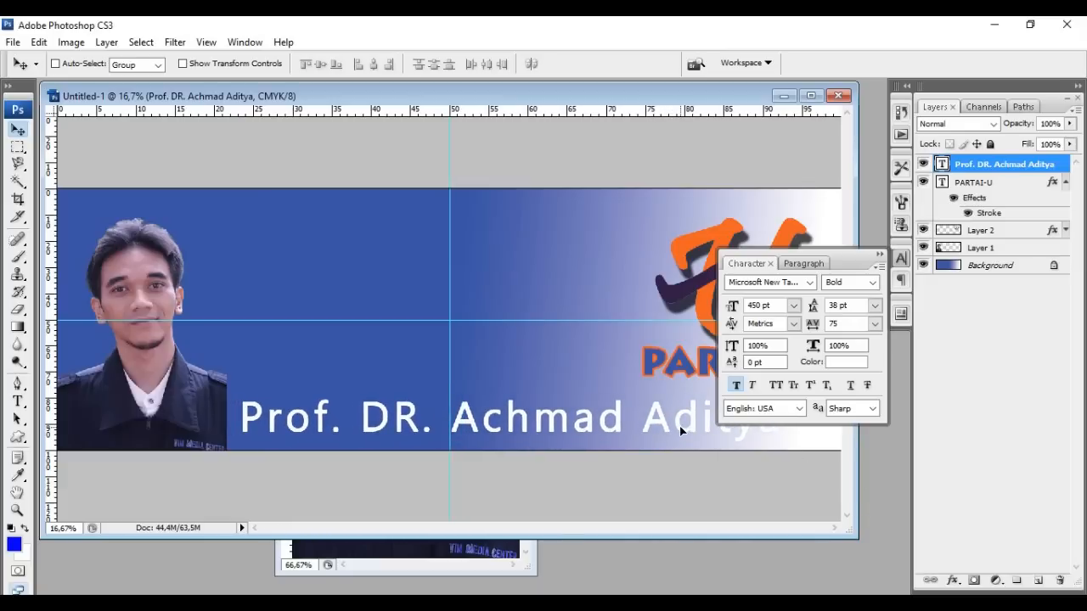
pyautogui.click(881, 253)
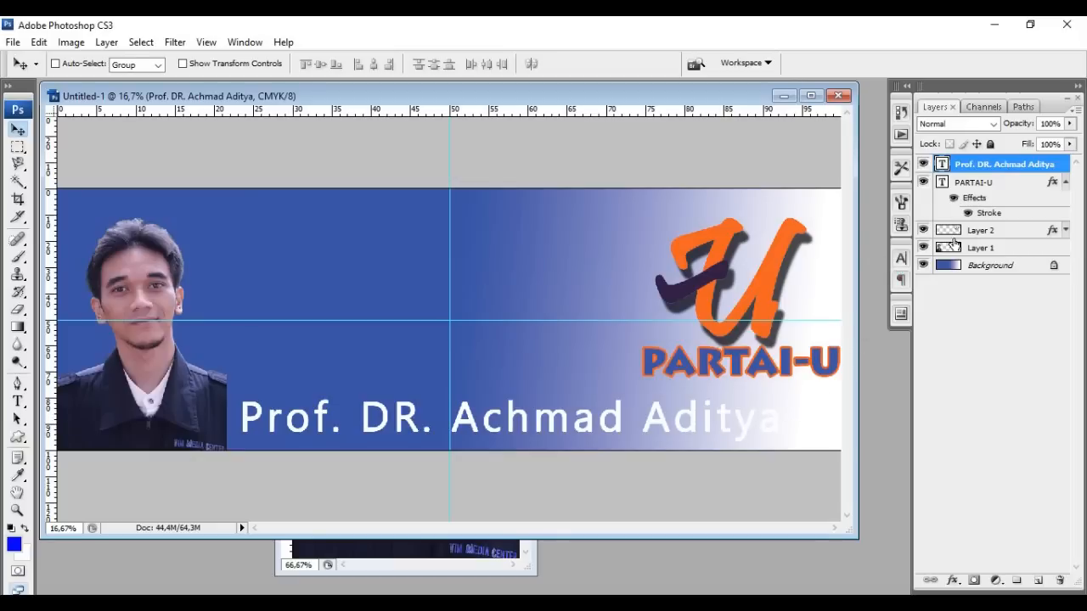
# Apply a Multiply drop shadow (75% opacity, 120°, 15 px distance, 111 px size) to the name text
pyautogui.rightClick(1012, 163)
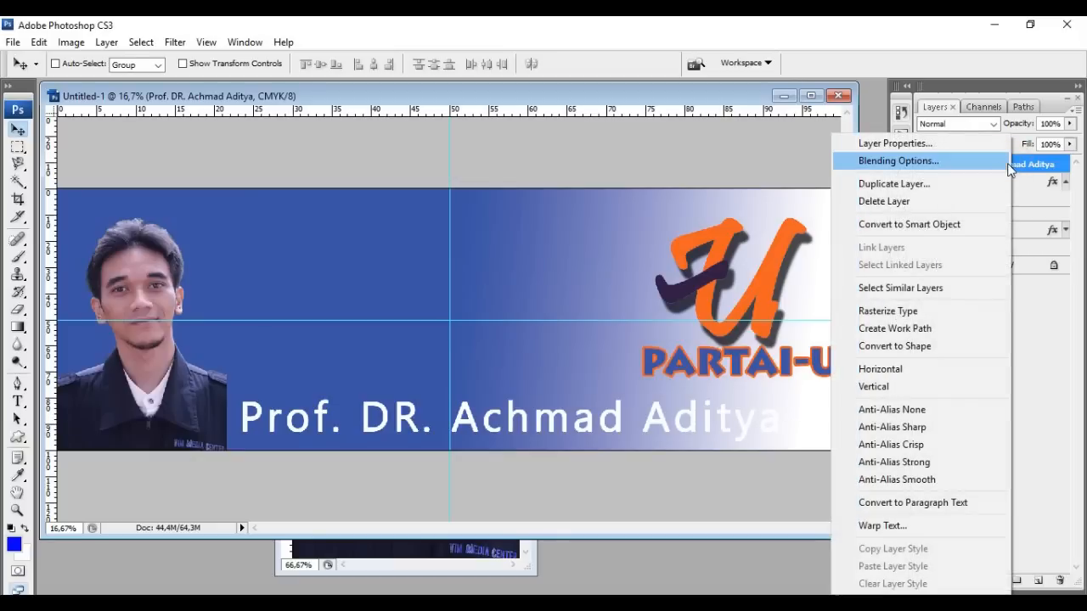
pyautogui.click(993, 166)
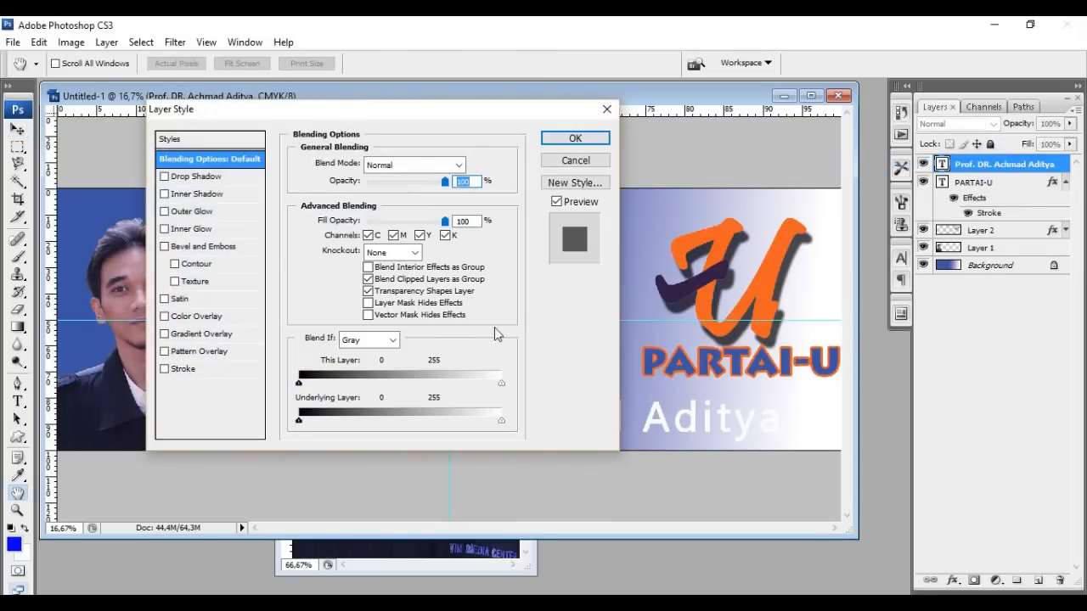
pyautogui.click(195, 177)
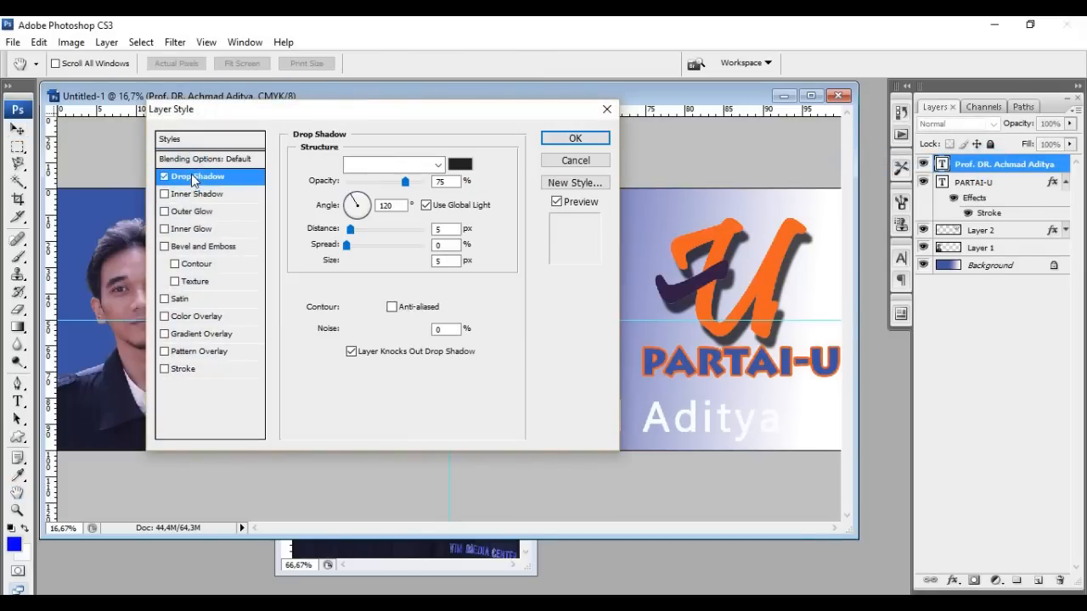
pyautogui.moveTo(349, 261); pyautogui.dragTo(383, 246)
pyautogui.moveTo(441, 104); pyautogui.dragTo(437, 471)
pyautogui.moveTo(480, 426); pyautogui.dragTo(519, 143)
pyautogui.click(630, 174)
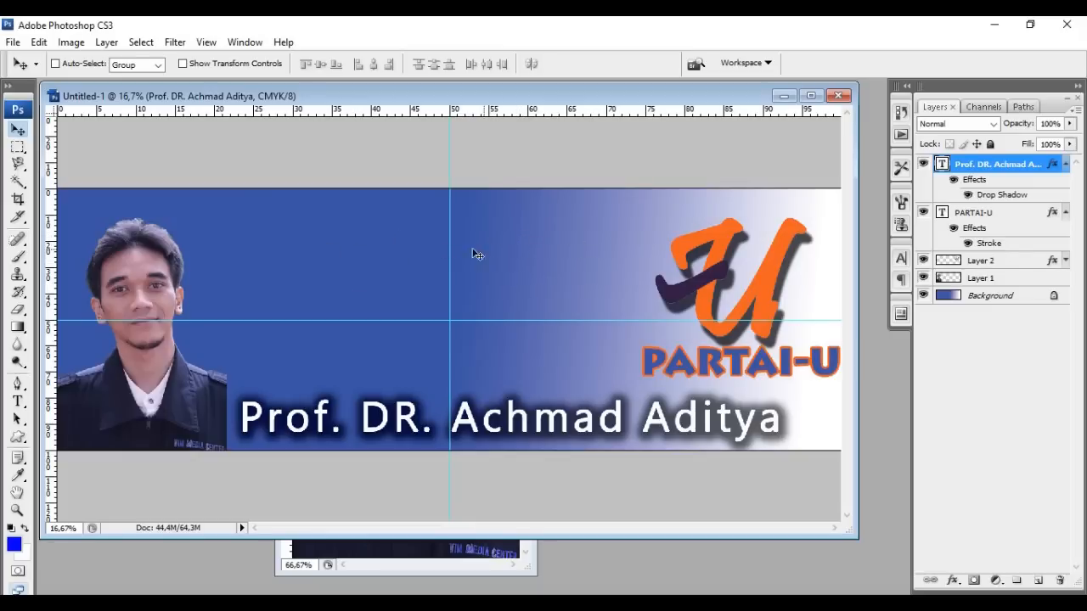
# Type the slogan 'majulah indonesiaku' as a new text layer above the guide intersection
pyautogui.click(17, 400)
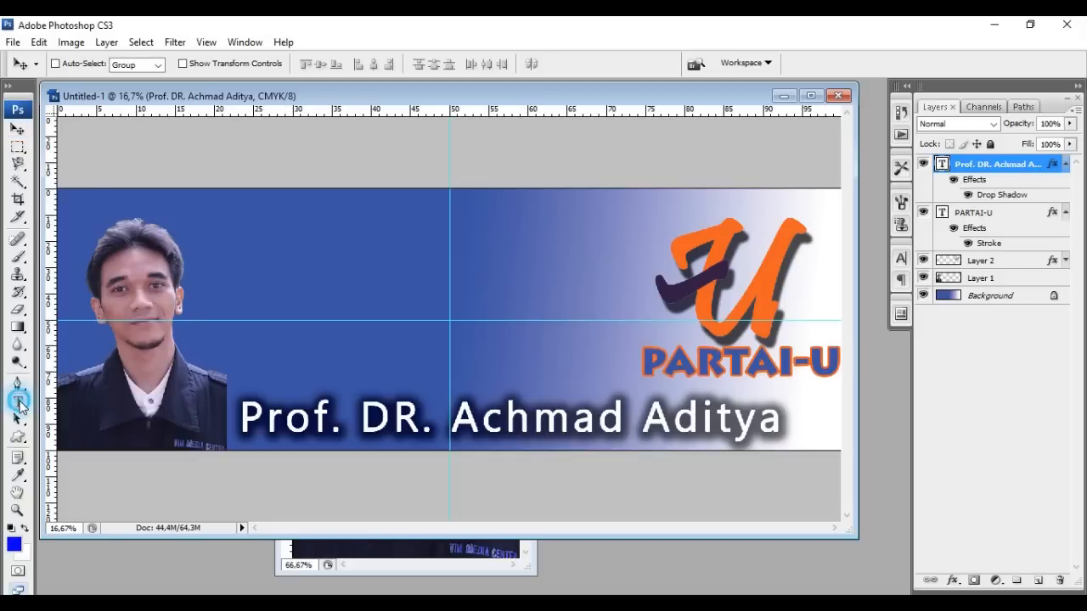
pyautogui.click(450, 230)
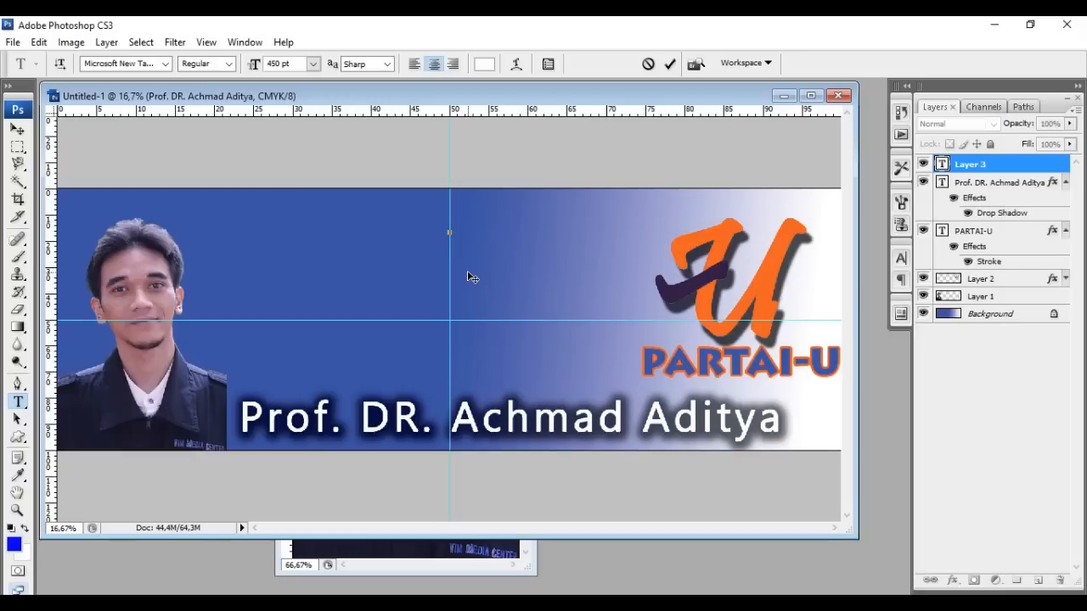
pyautogui.write('majulah')
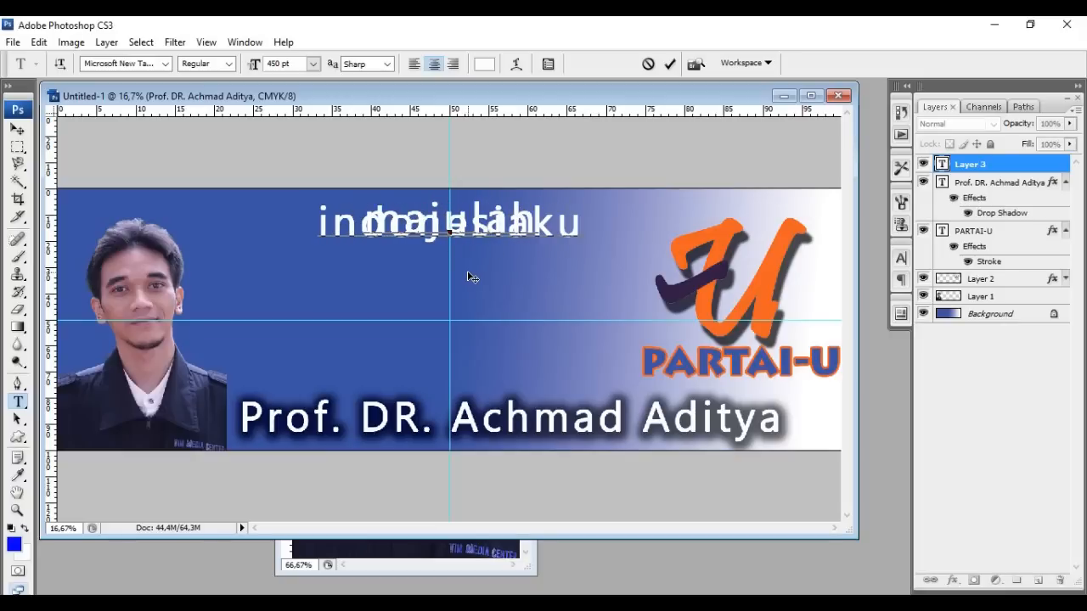
pyautogui.click(17, 128)
# Set the slogan's leading to Auto and move it slightly lower
pyautogui.click(900, 260)
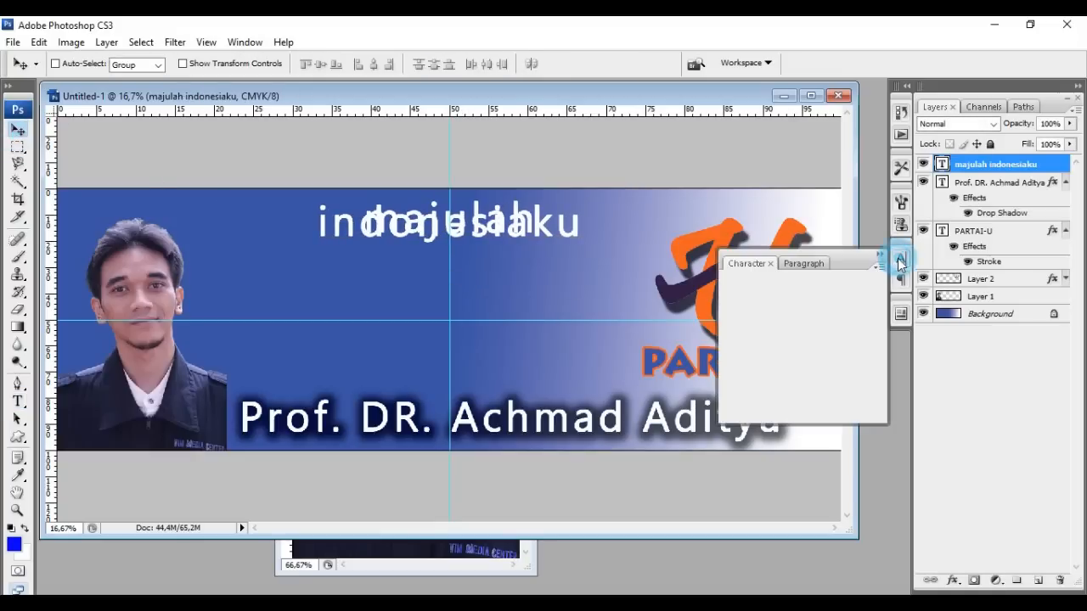
pyautogui.click(876, 305)
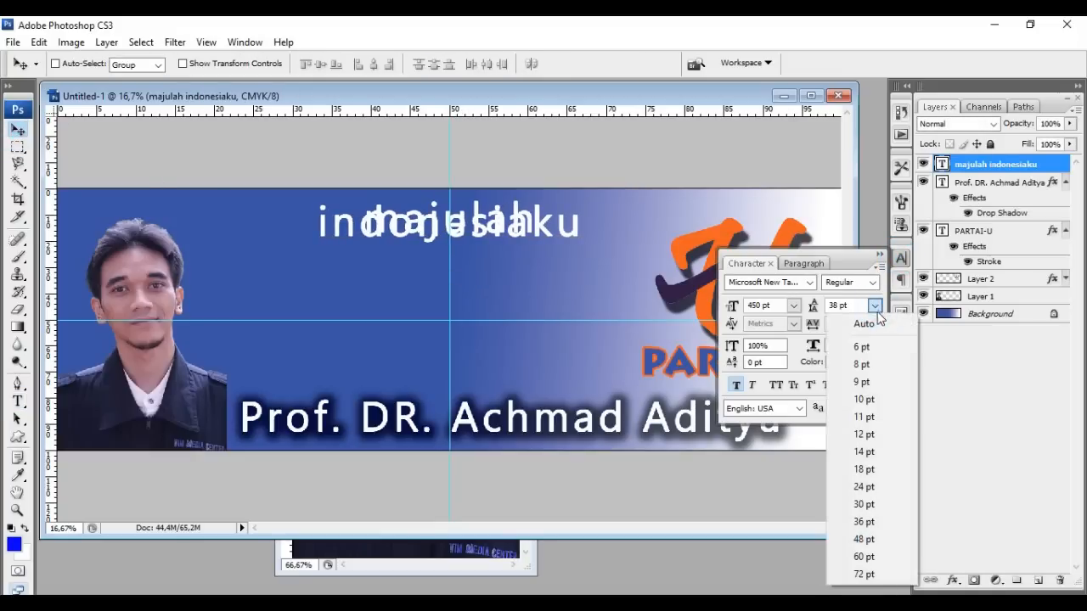
pyautogui.click(873, 318)
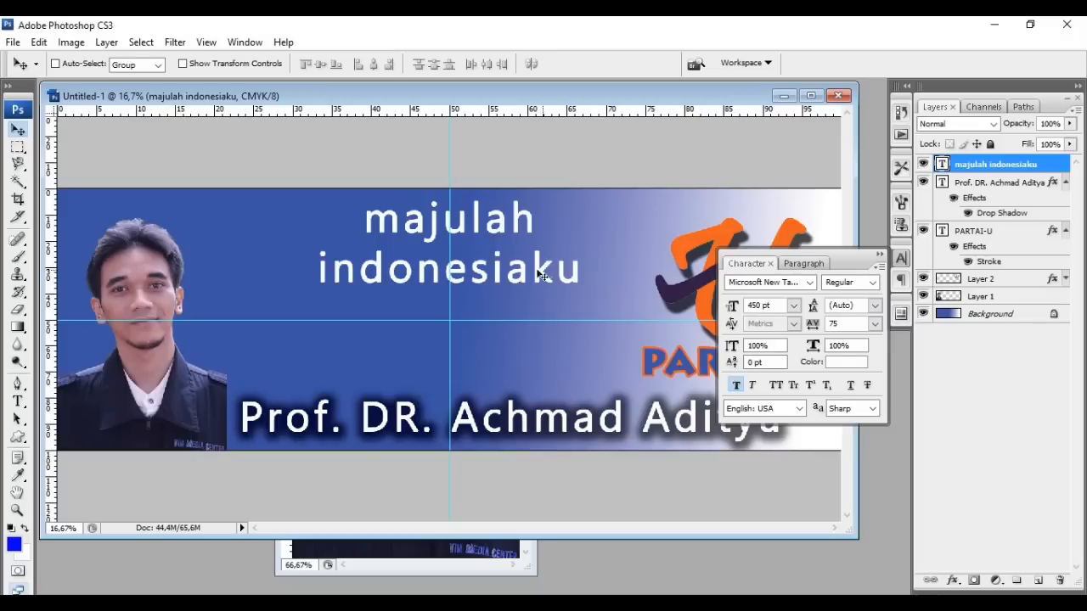
pyautogui.moveTo(478, 283); pyautogui.dragTo(471, 319)
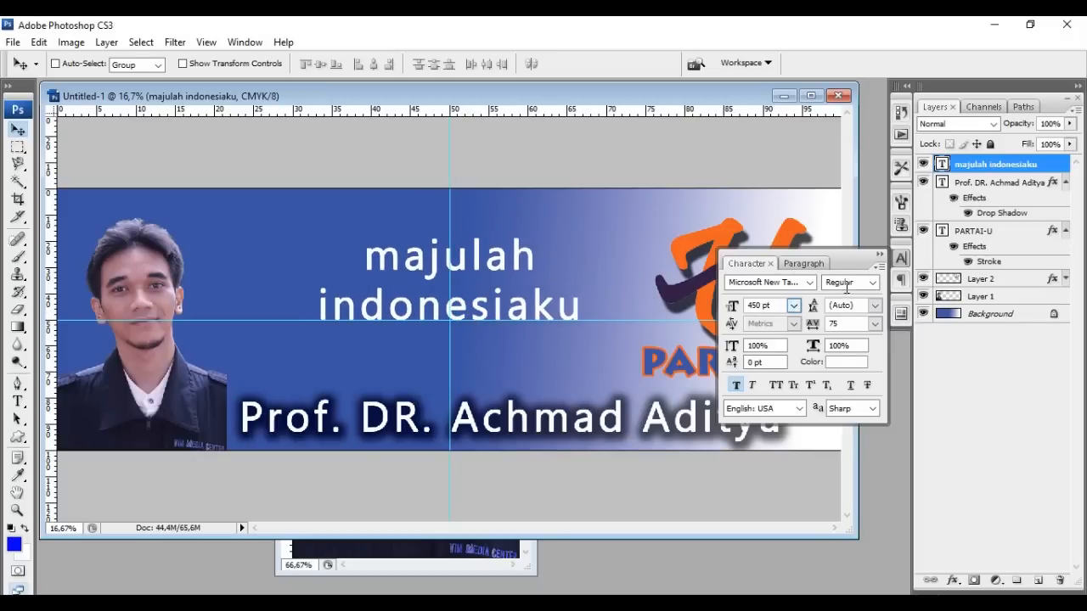
# Make the slogan All Caps and set it in the Bebas Neue font
pyautogui.click(776, 386)
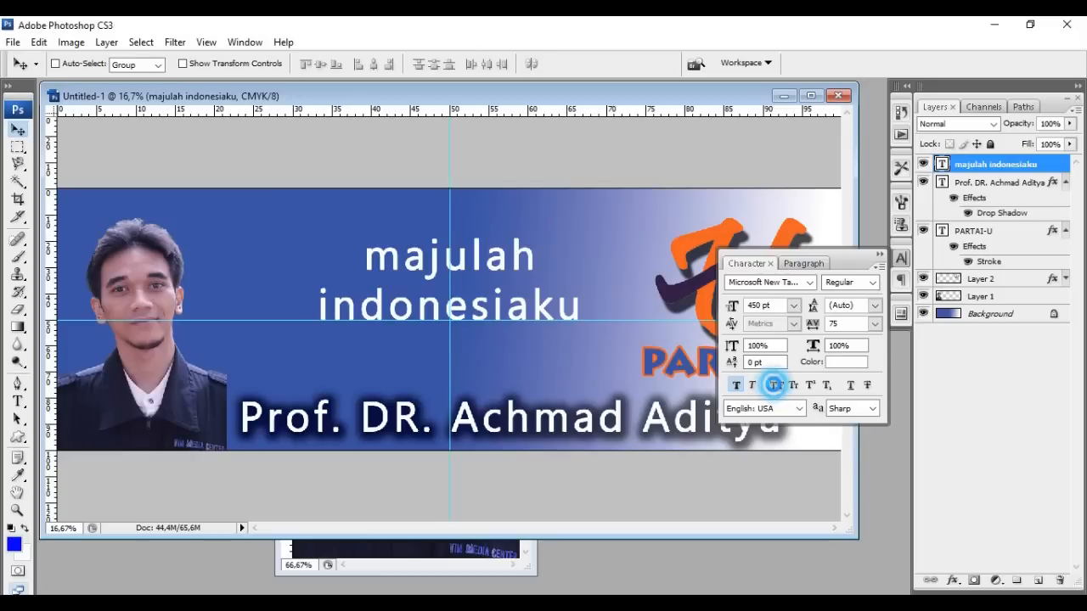
pyautogui.click(812, 282)
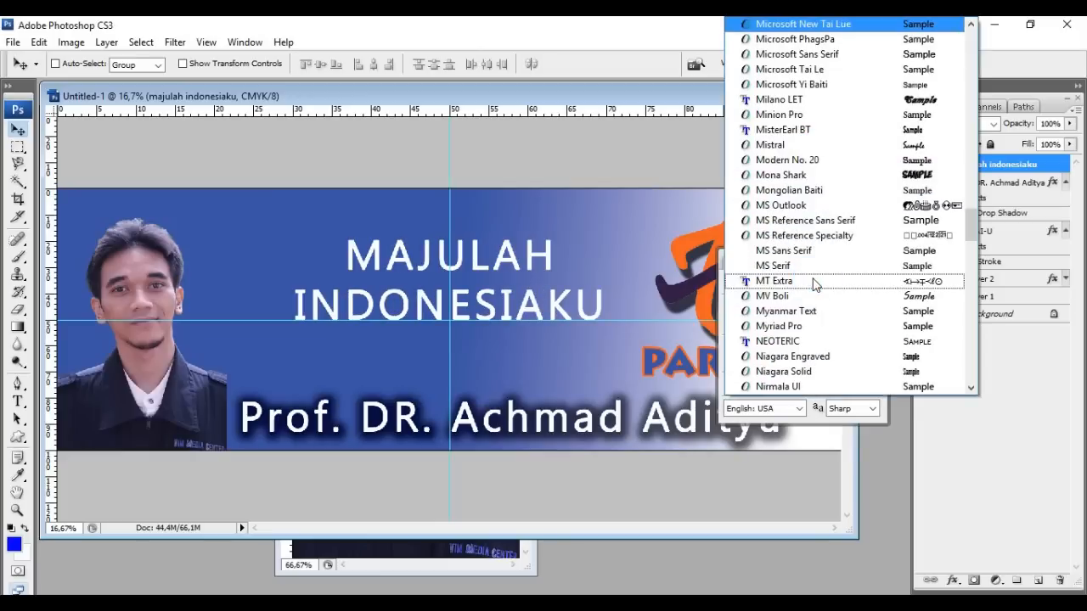
pyautogui.click(801, 341)
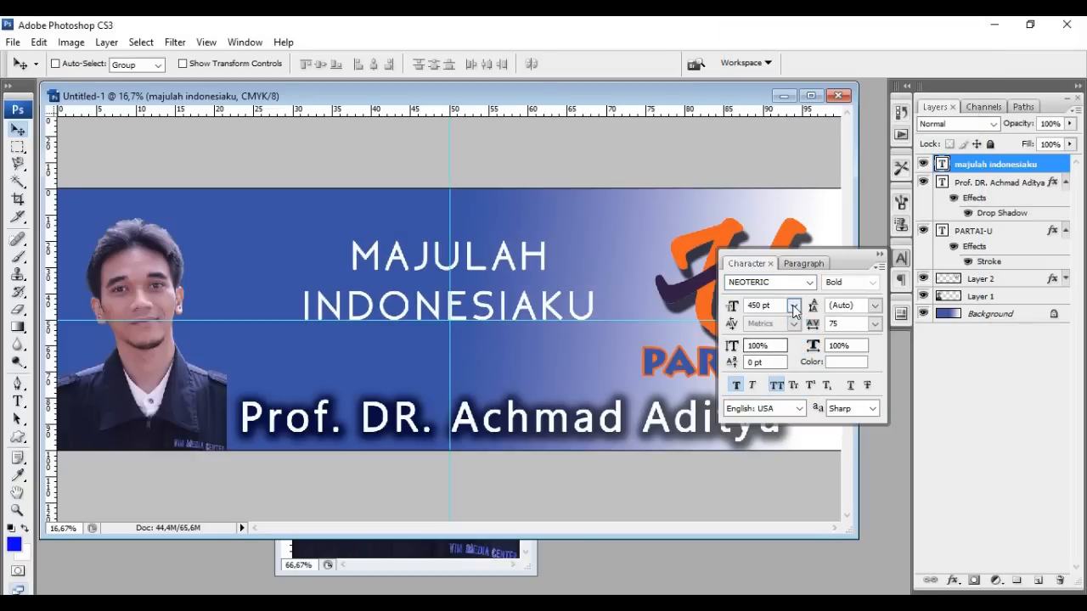
pyautogui.click(808, 283)
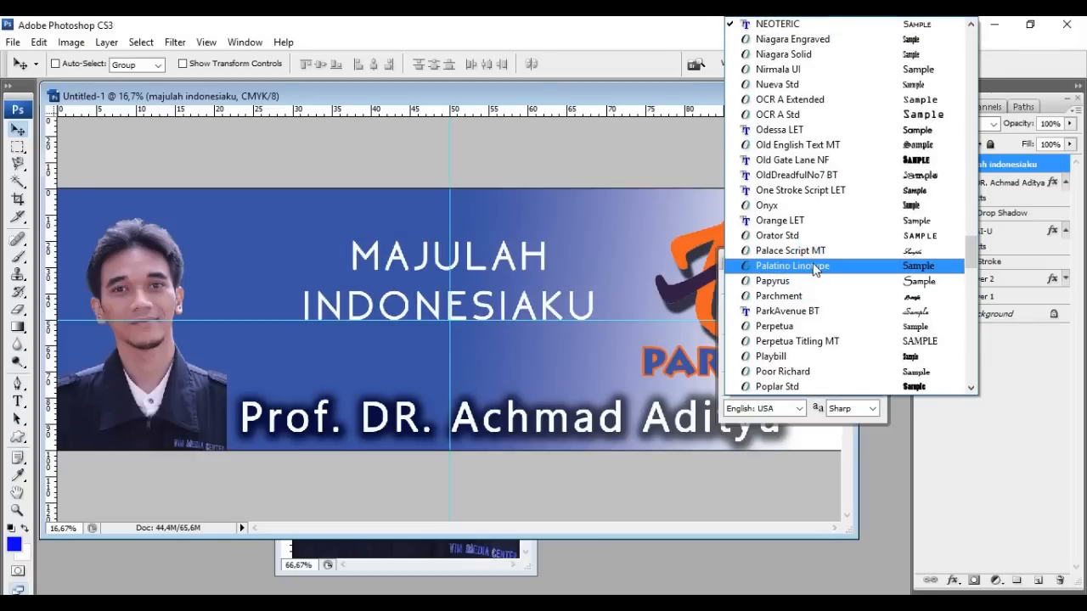
pyautogui.scroll(2, 813, 268)
pyautogui.moveTo(970, 242); pyautogui.dragTo(965, 32)
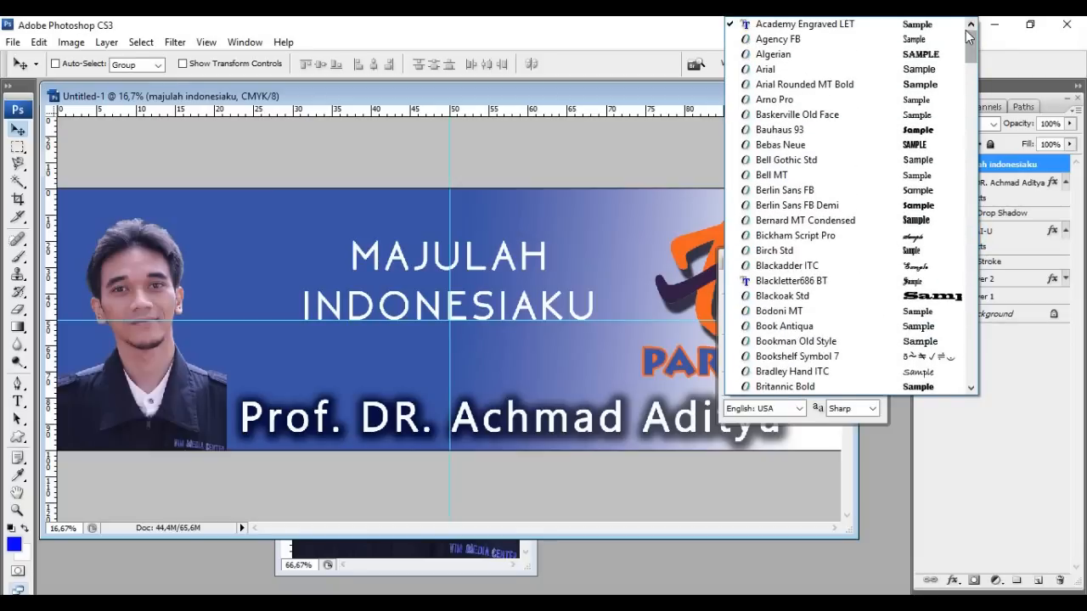
pyautogui.click(909, 145)
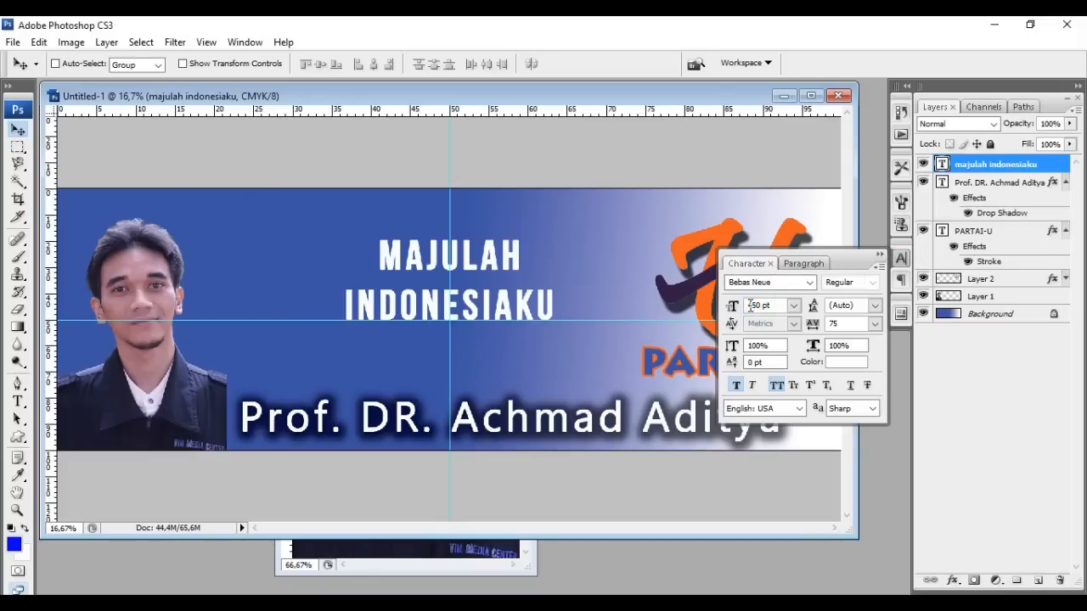
pyautogui.click(882, 251)
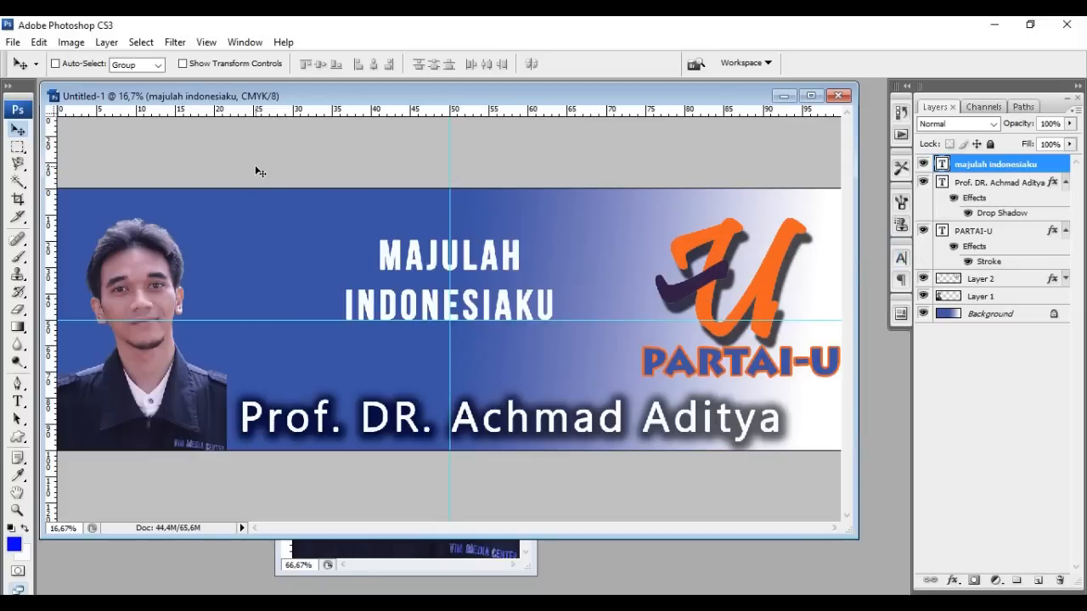
# Free Transform the slogan proportionally to about 187% and shift it slightly right
pyautogui.click(39, 45)
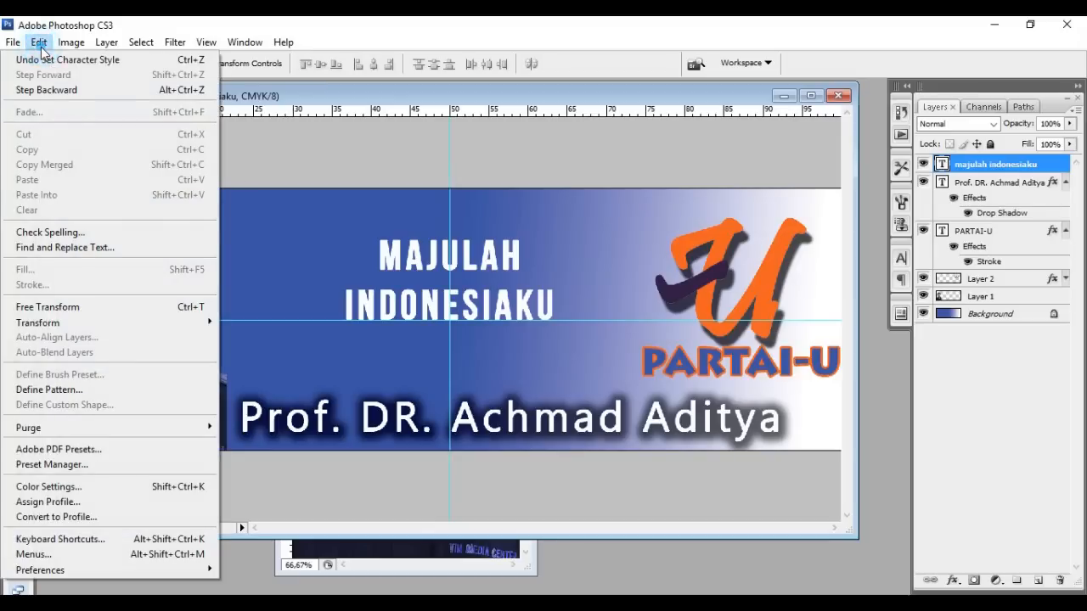
pyautogui.click(109, 307)
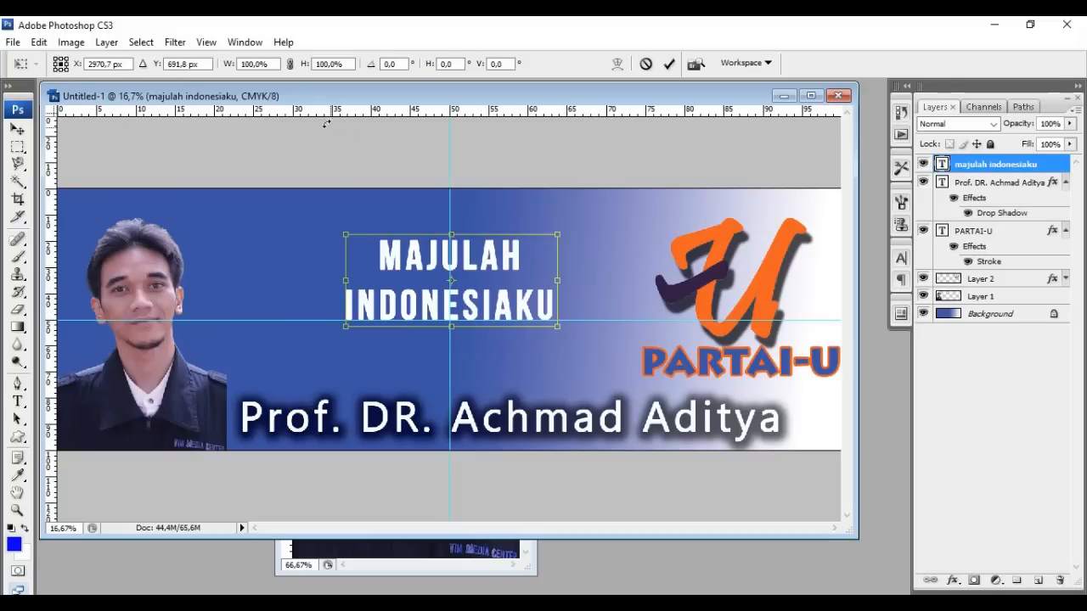
pyautogui.click(290, 64)
pyautogui.moveTo(343, 331); pyautogui.dragTo(231, 379)
pyautogui.moveTo(556, 234); pyautogui.dragTo(629, 202)
pyautogui.moveTo(518, 252); pyautogui.dragTo(537, 247)
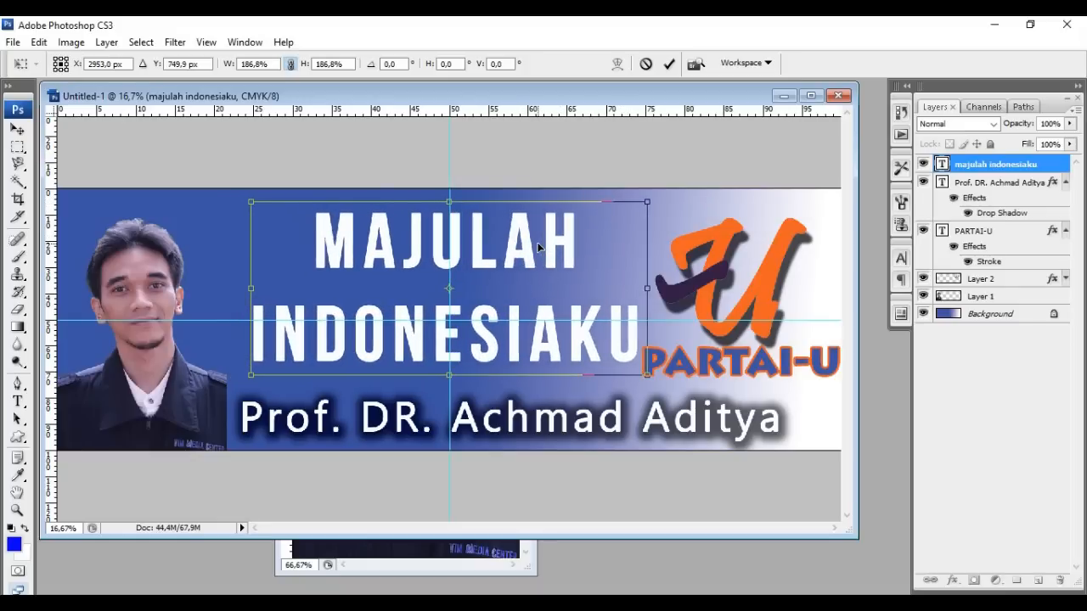
pyautogui.press('Return')
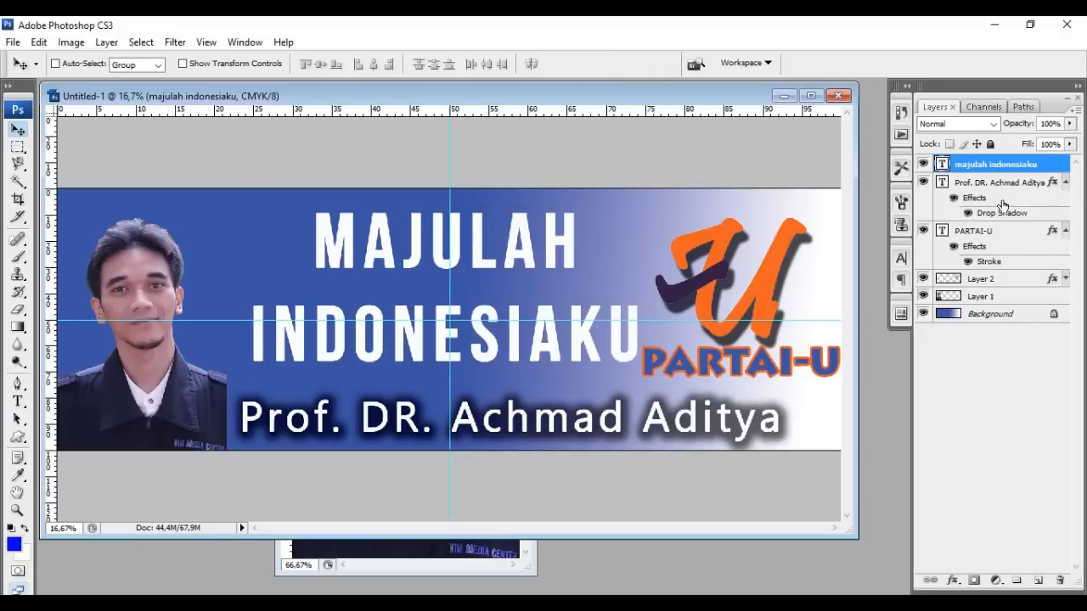
# Shrink the PARTAI-U text to 92.8%
pyautogui.click(1022, 236)
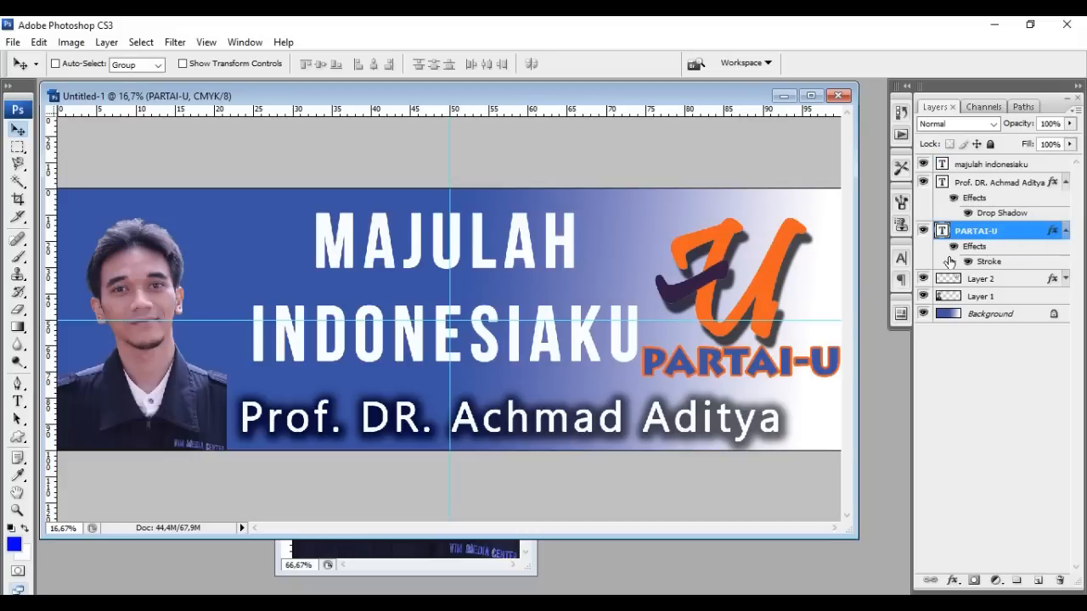
pyautogui.hotkey('ctrl', 't')
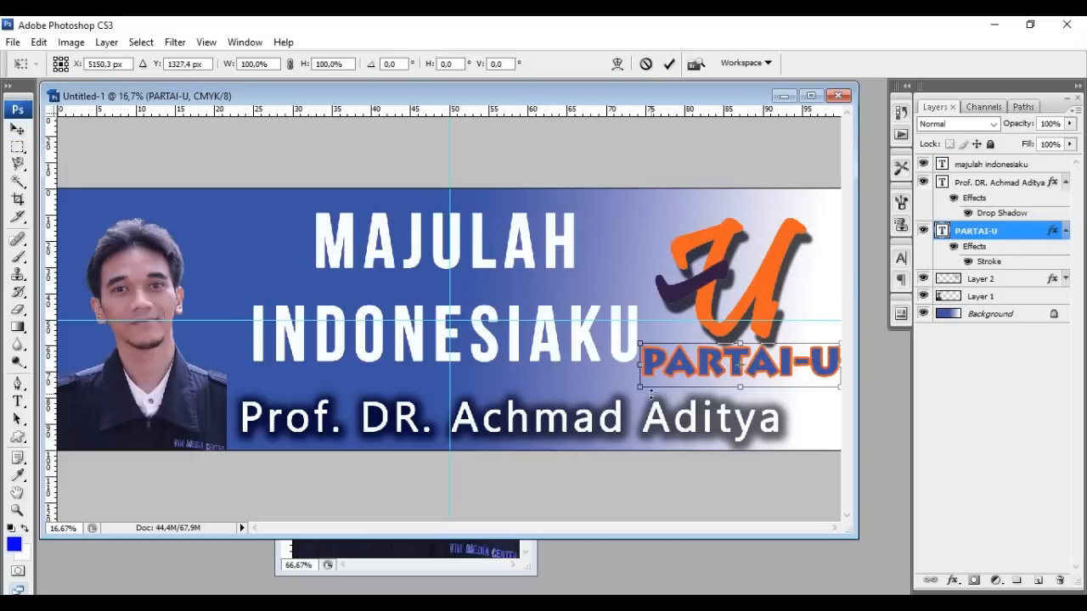
pyautogui.moveTo(839, 386); pyautogui.dragTo(813, 364)
pyautogui.press('Return')
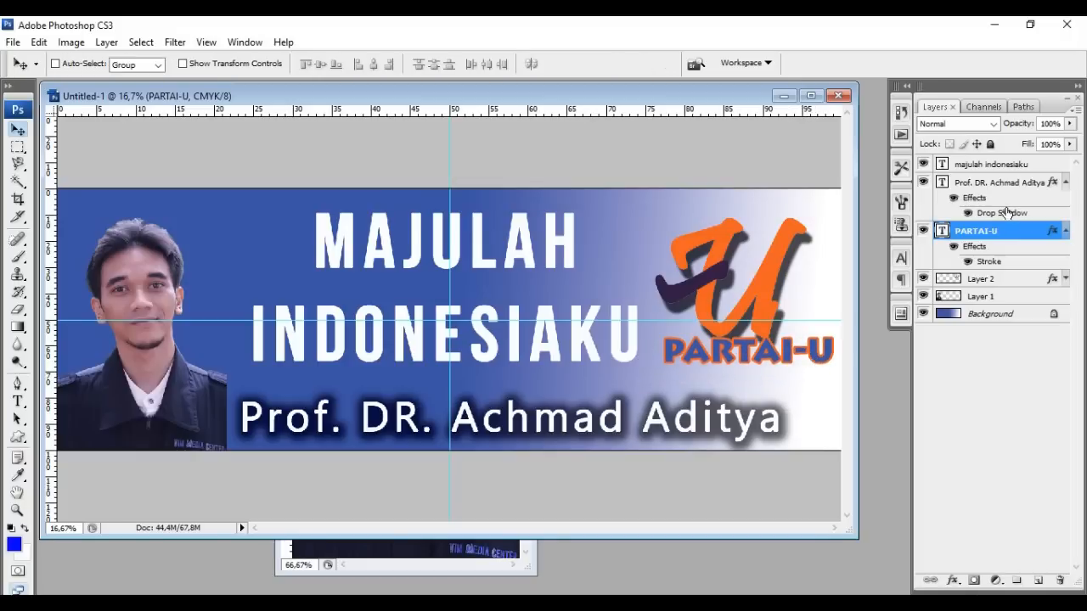
# Move the orange U logo up slightly and shrink it to 87.6%
pyautogui.moveTo(779, 287); pyautogui.dragTo(778, 268)
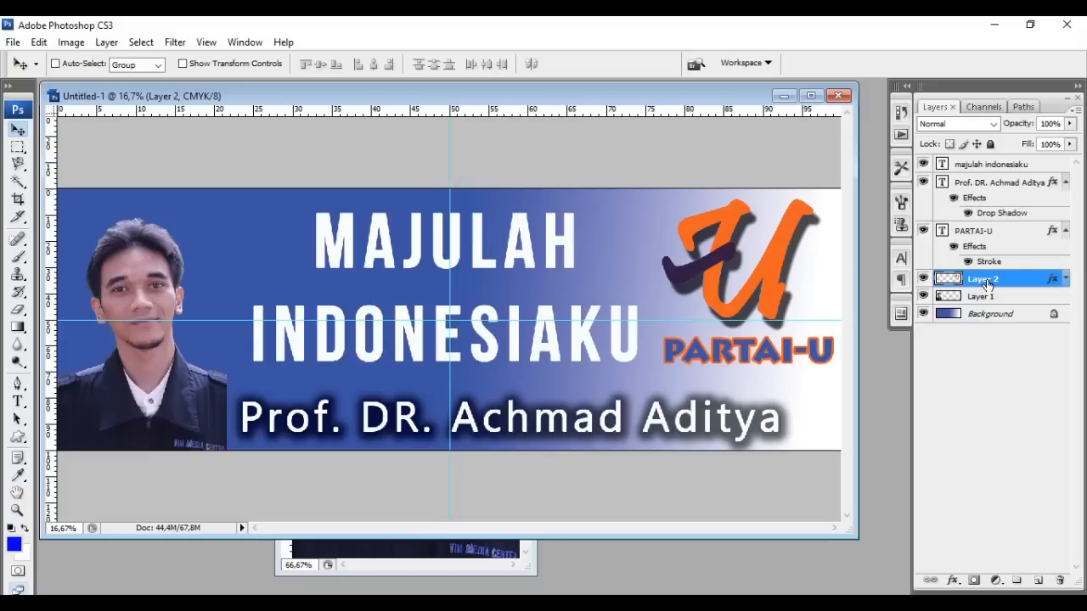
pyautogui.hotkey('ctrl', 't')
pyautogui.moveTo(662, 199); pyautogui.dragTo(689, 215)
pyautogui.press('Return')
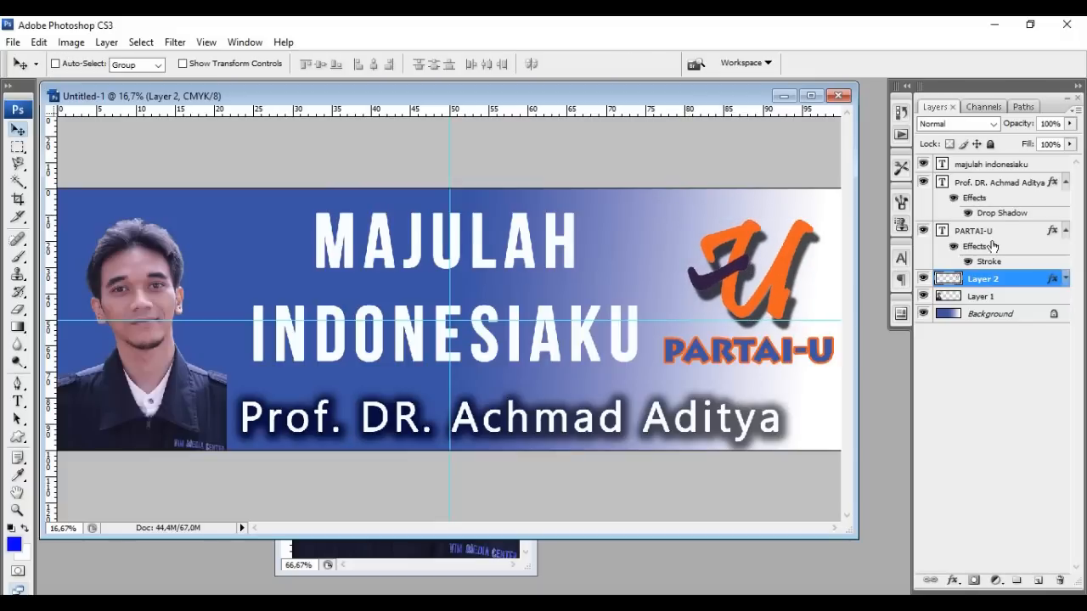
# Shrink the PARTAI-U text further to 89.6%, then select the slogan layer
pyautogui.click(989, 231)
pyautogui.hotkey('ctrl', 't')
pyautogui.moveTo(663, 371); pyautogui.dragTo(681, 362)
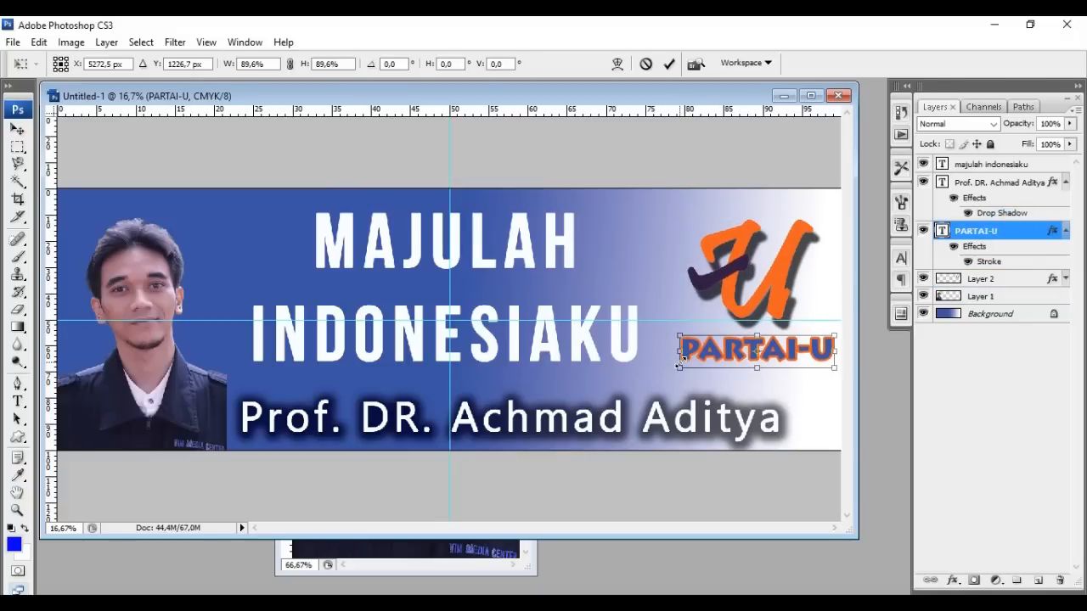
pyautogui.press('Return')
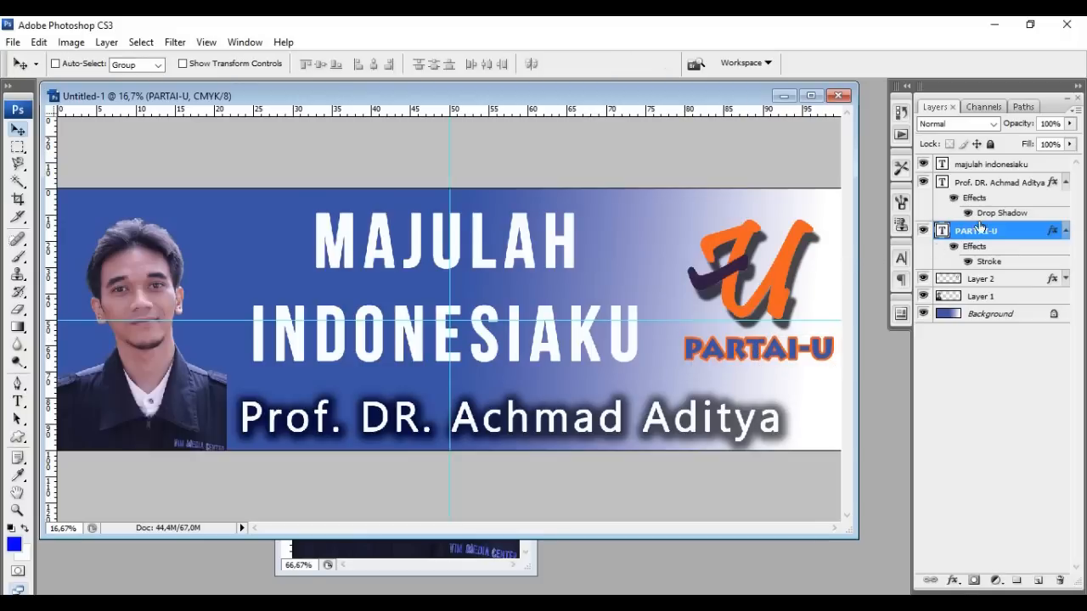
pyautogui.click(1004, 166)
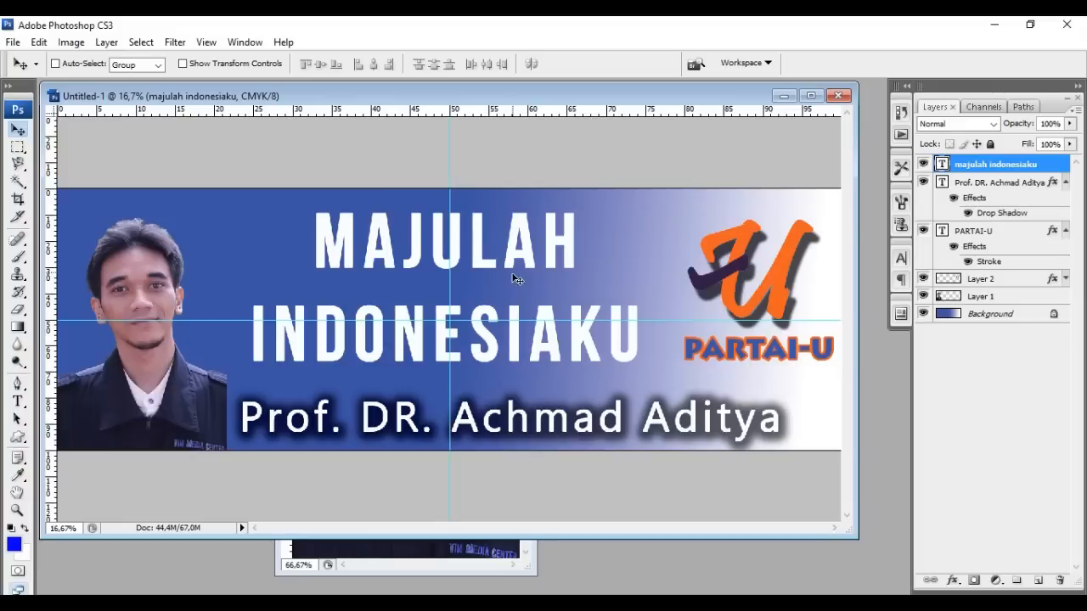
# Set the slogan's leading to 750 pt and nudge it slightly right and down
pyautogui.click(901, 257)
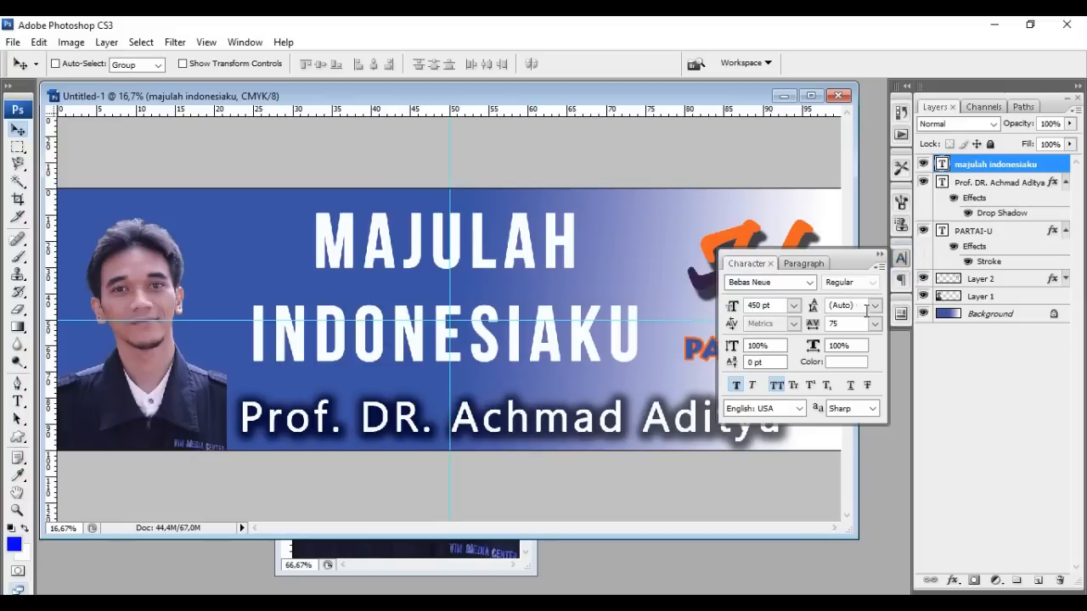
pyautogui.click(874, 305)
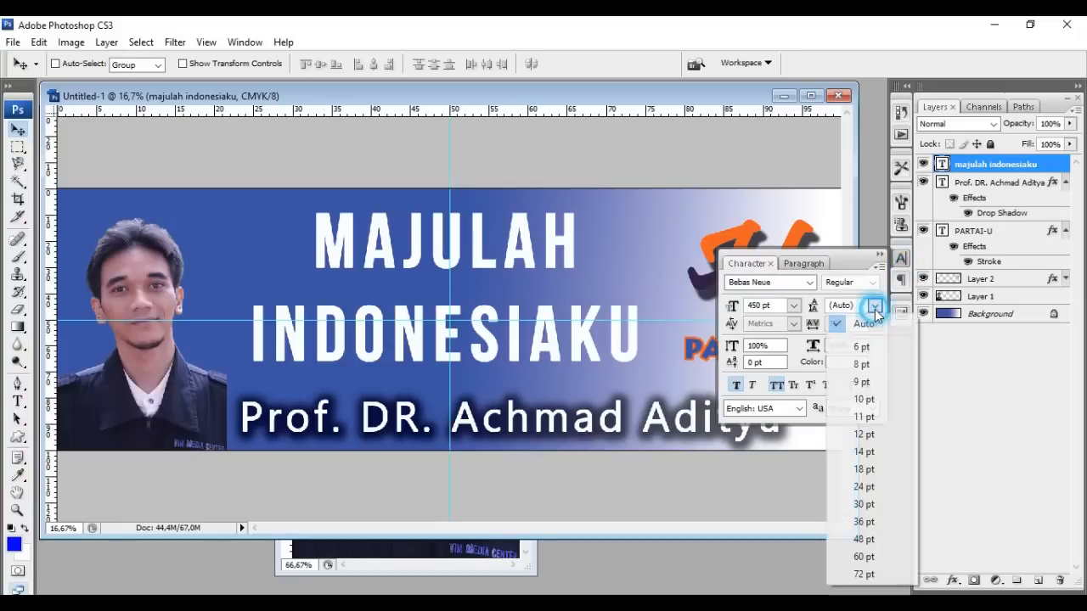
pyautogui.click(887, 575)
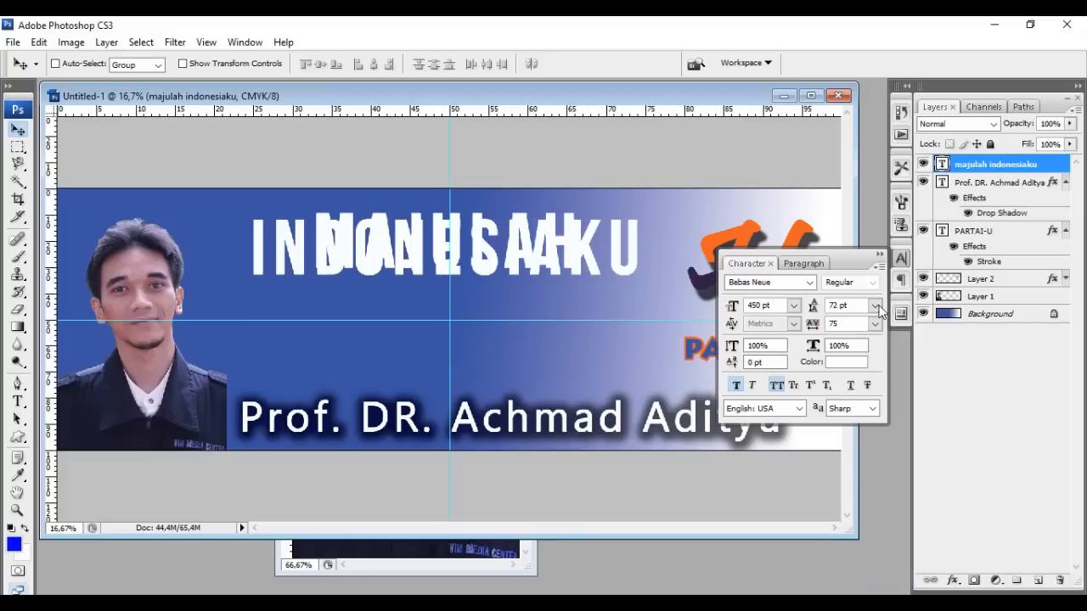
pyautogui.doubleClick(838, 305)
pyautogui.press('Return')
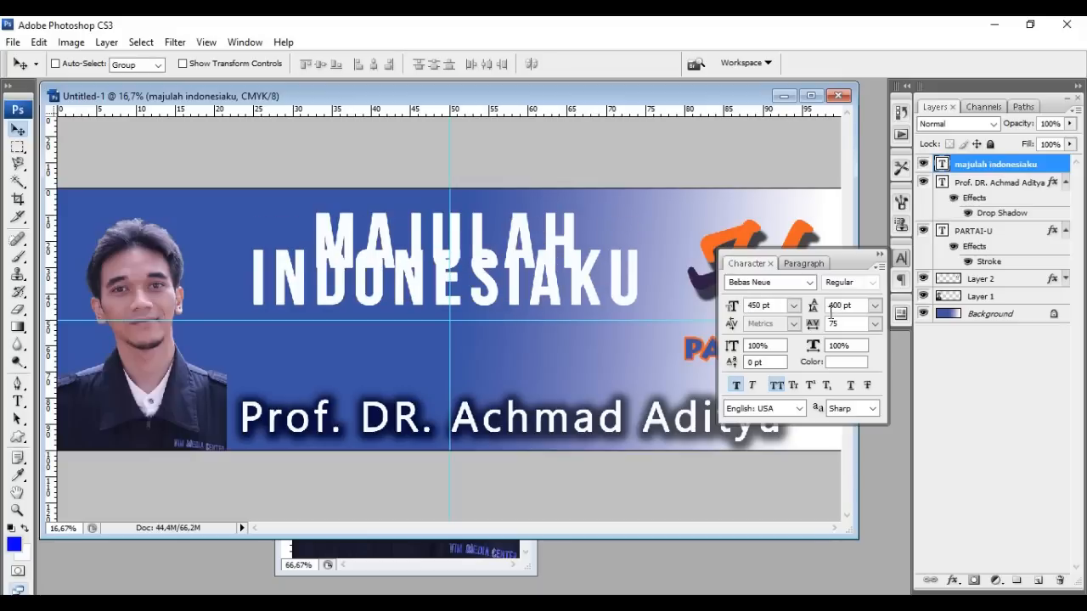
pyautogui.write('5')
pyautogui.press('Return')
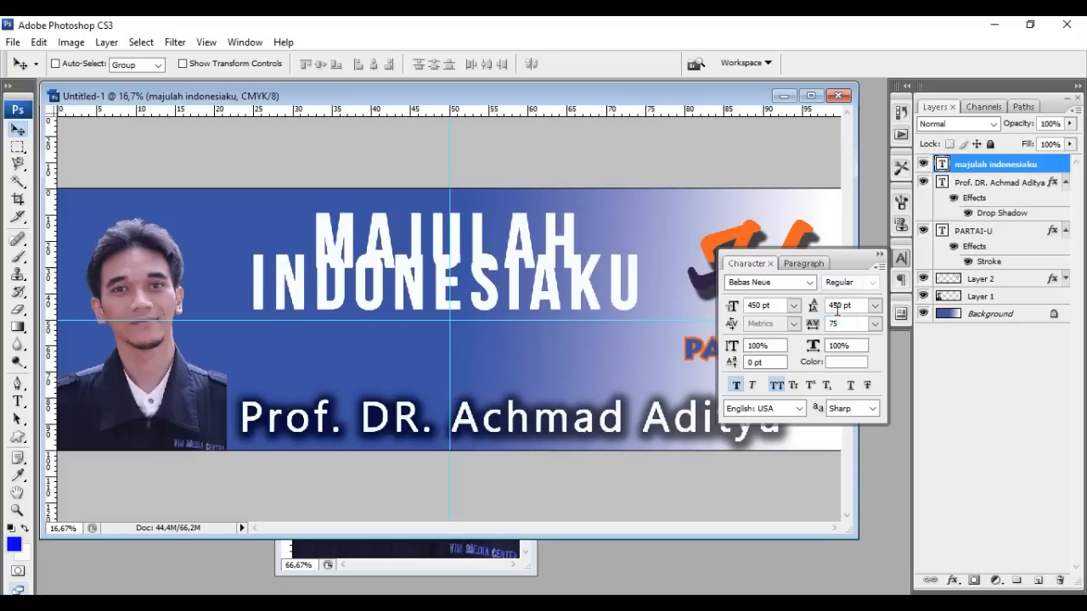
pyautogui.write('5')
pyautogui.click(829, 306)
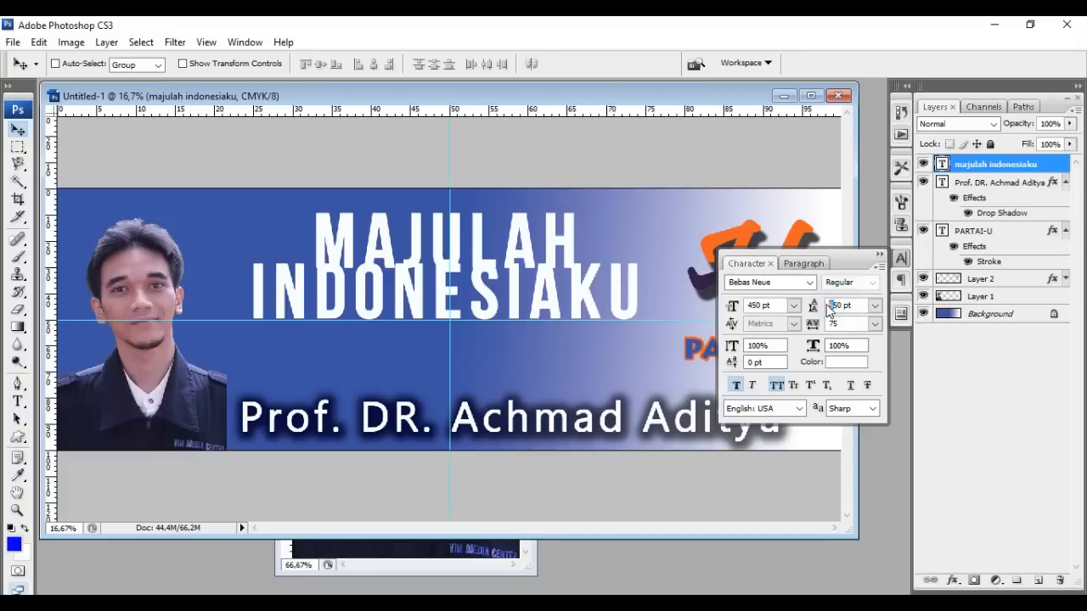
pyautogui.write('7')
pyautogui.press('Return')
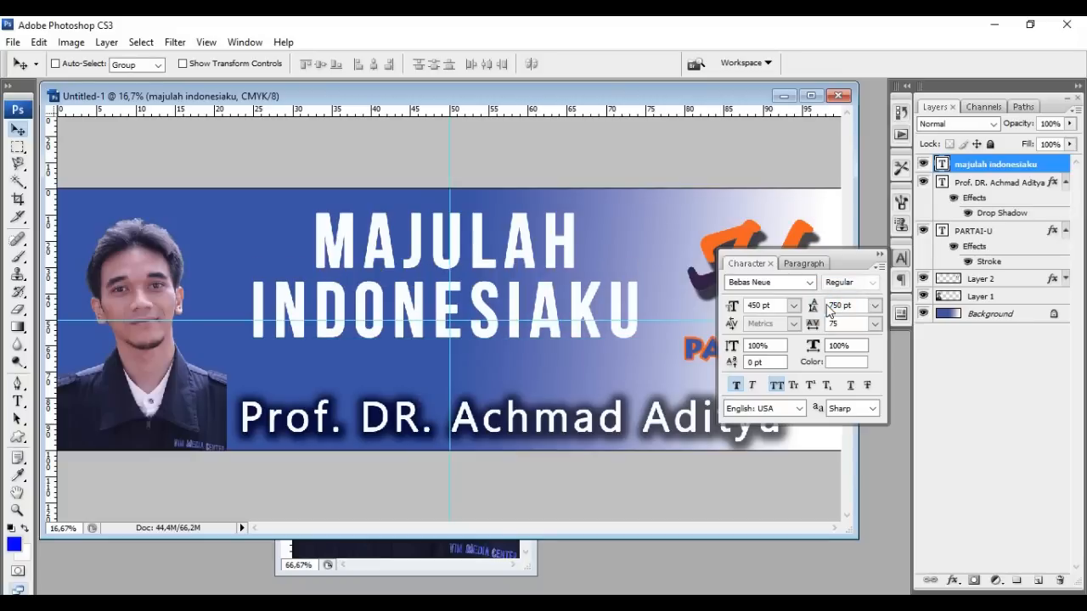
pyautogui.click(872, 253)
pyautogui.moveTo(534, 341); pyautogui.dragTo(538, 354)
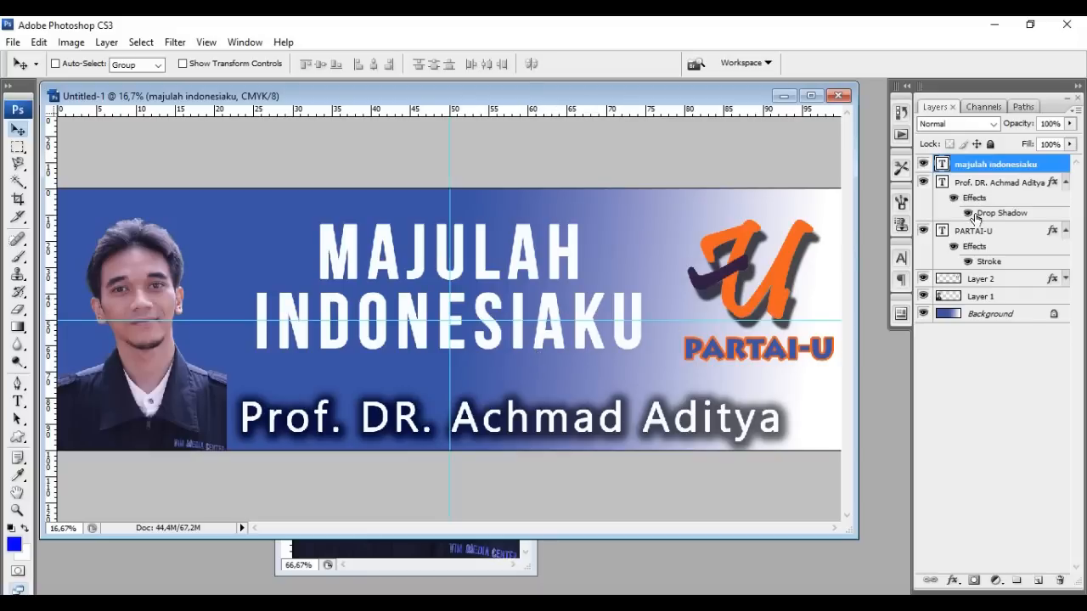
# Open the slogan layer's Blending Options and enable Gradient Overlay
pyautogui.rightClick(1017, 171)
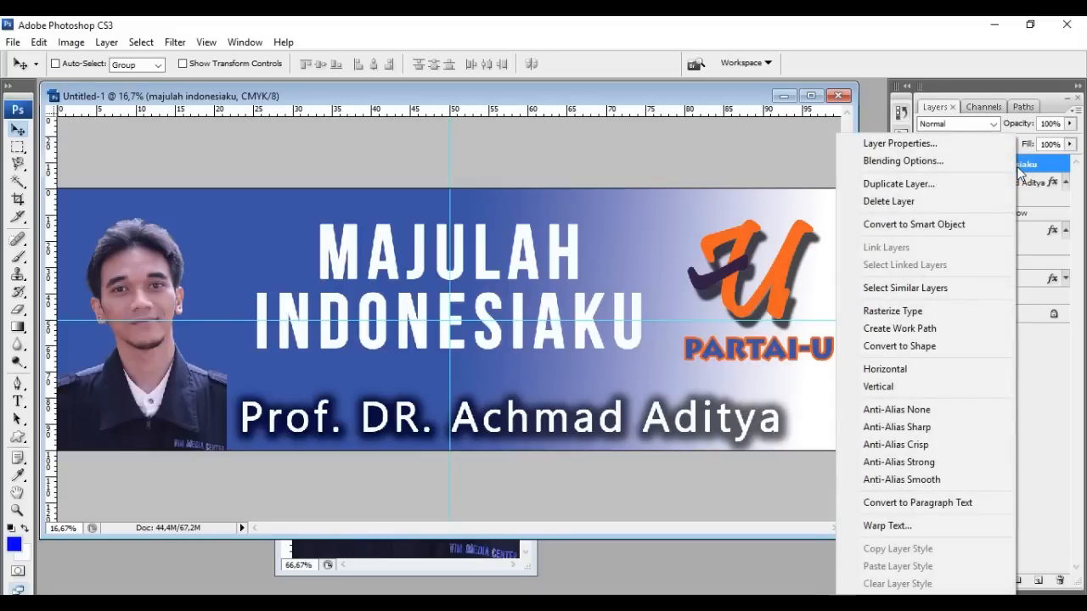
pyautogui.click(955, 163)
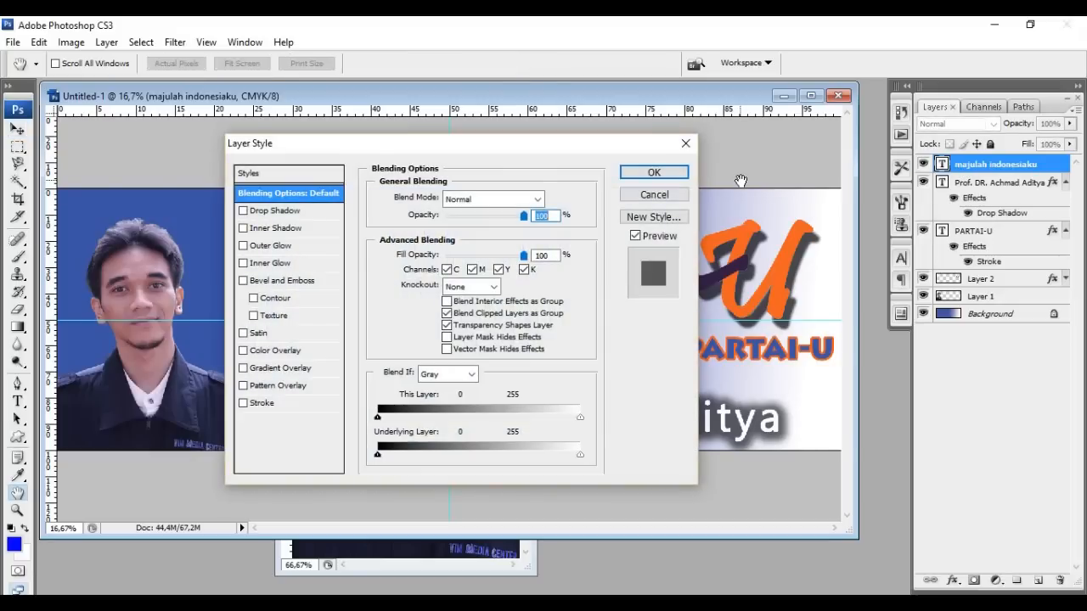
pyautogui.moveTo(504, 151); pyautogui.dragTo(854, 113)
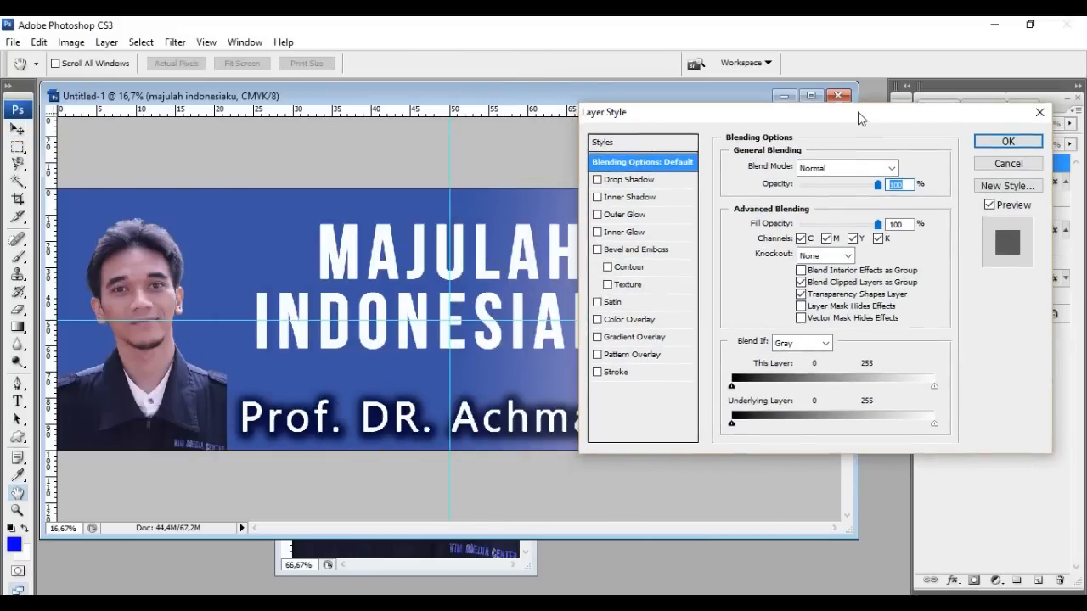
pyautogui.click(651, 335)
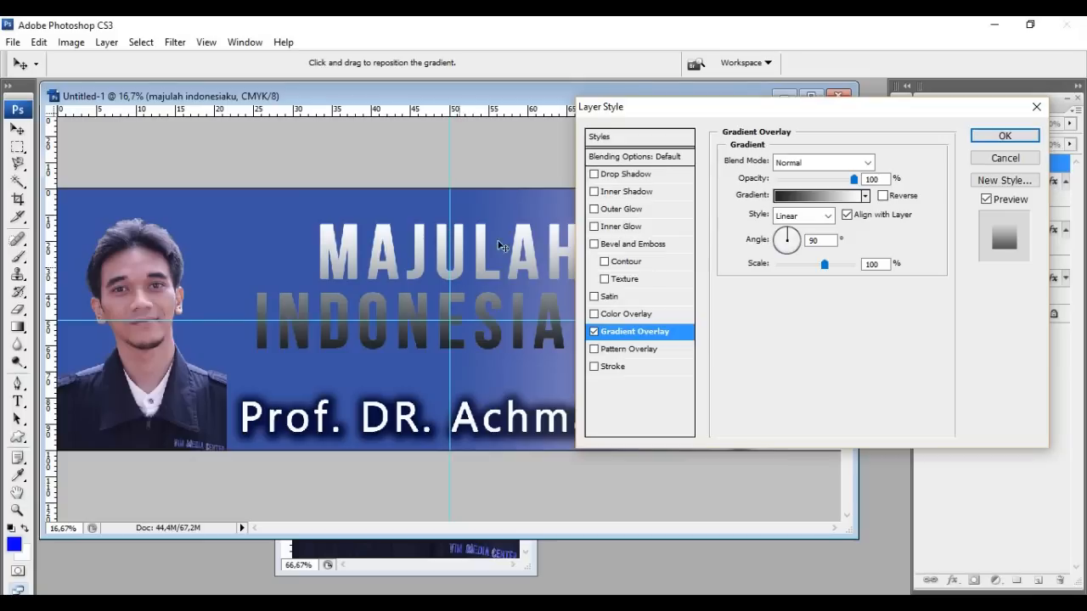
pyautogui.moveTo(737, 109); pyautogui.dragTo(739, 159)
# Load the Simple gradient set, pick the red preset, and apply the overlay
pyautogui.click(859, 241)
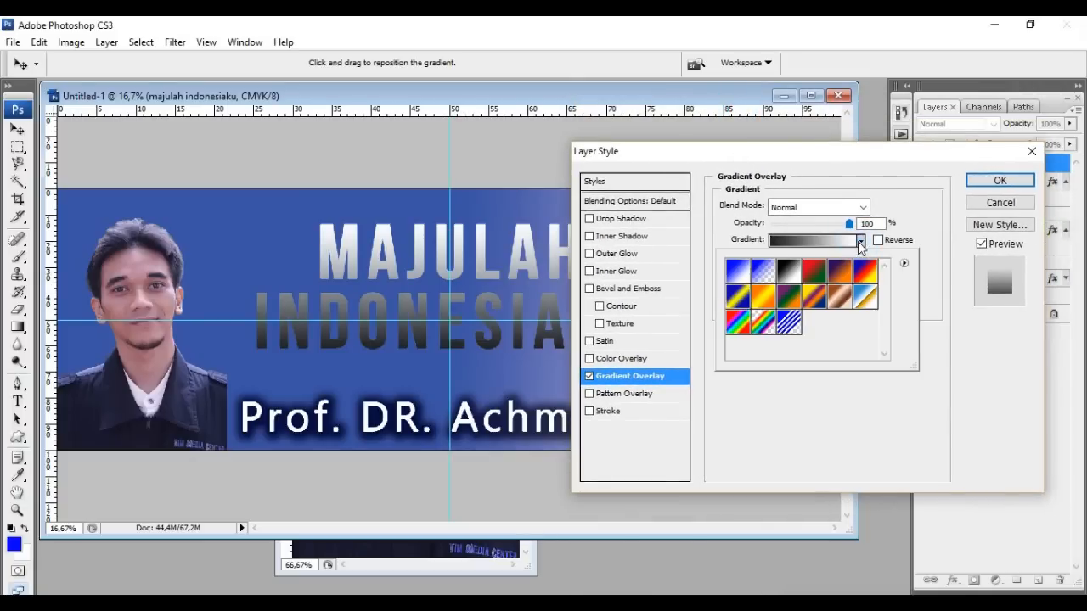
pyautogui.click(857, 241)
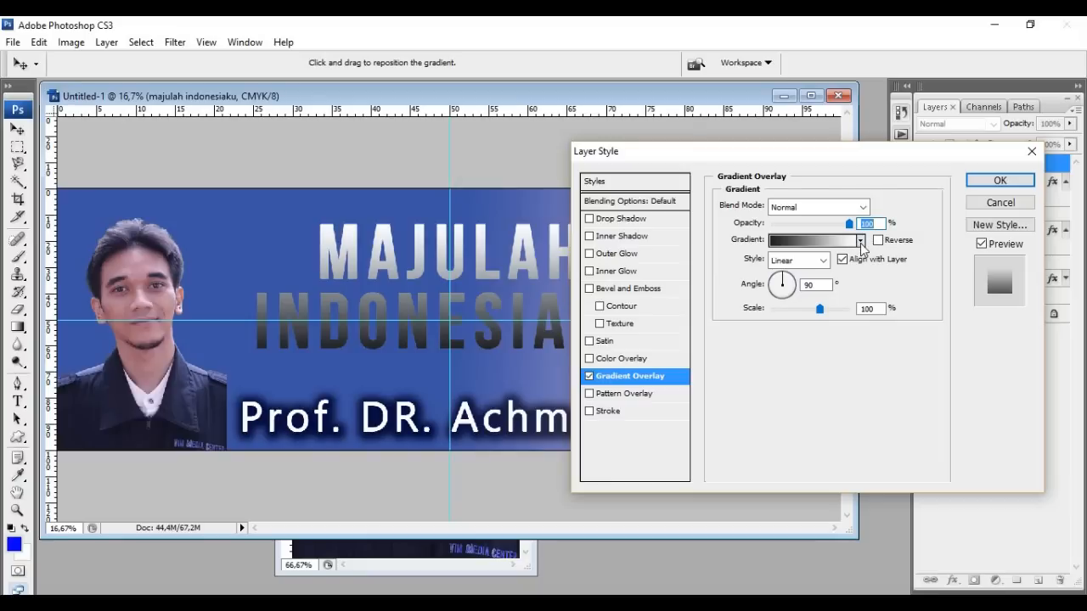
pyautogui.click(860, 242)
pyautogui.click(904, 265)
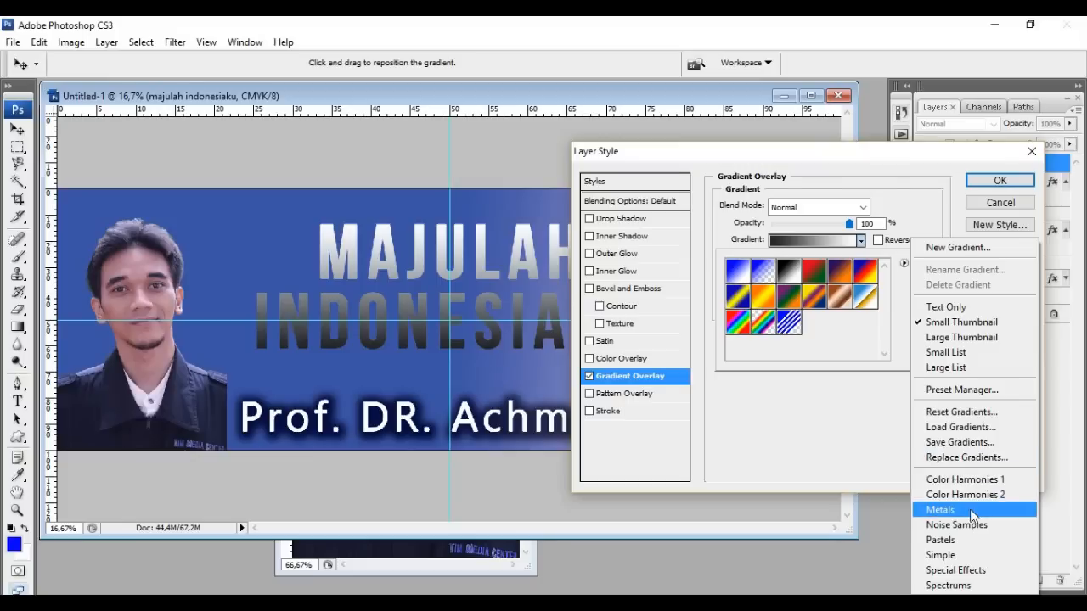
pyautogui.click(972, 555)
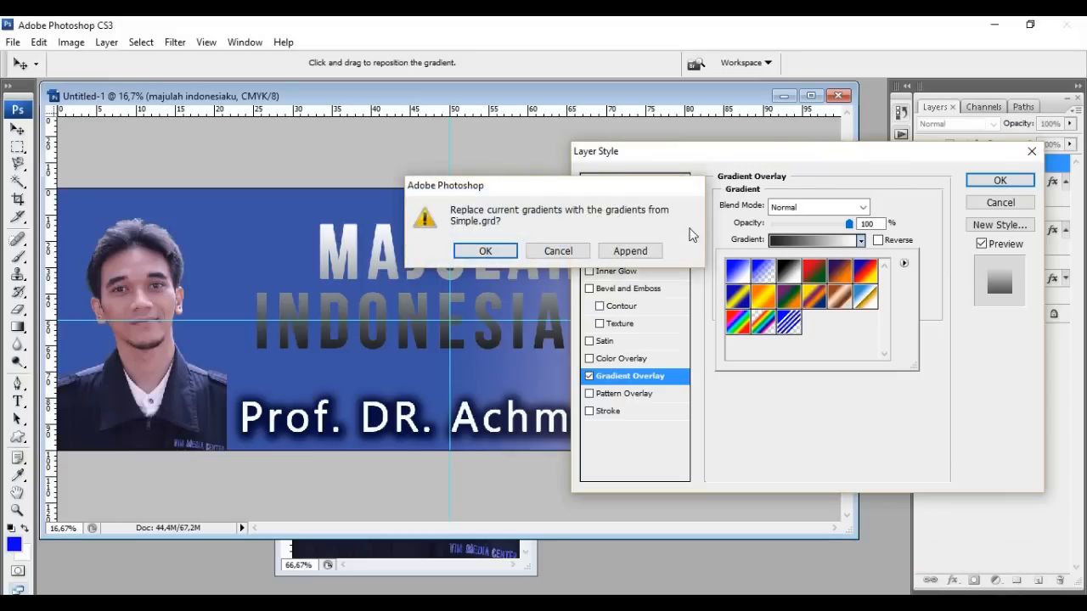
pyautogui.click(487, 250)
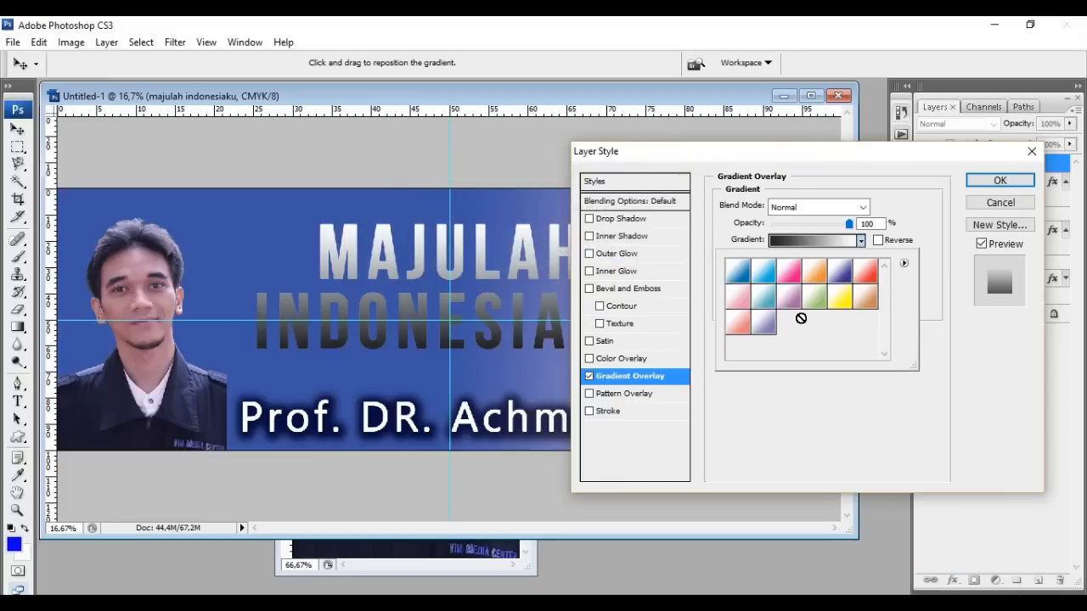
pyautogui.click(865, 272)
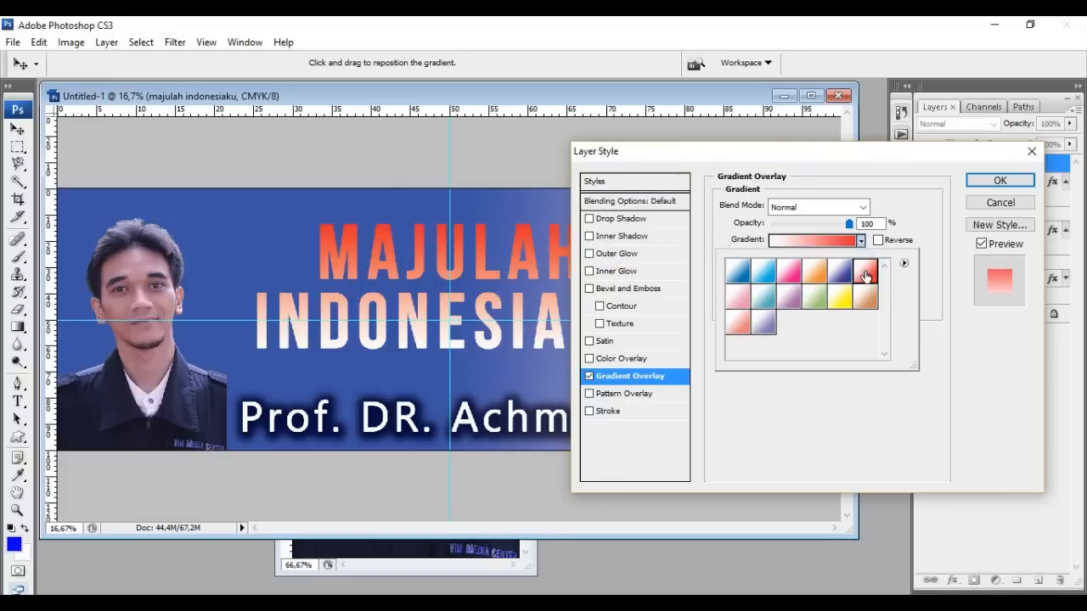
pyautogui.moveTo(803, 164); pyautogui.dragTo(725, 232)
pyautogui.click(901, 251)
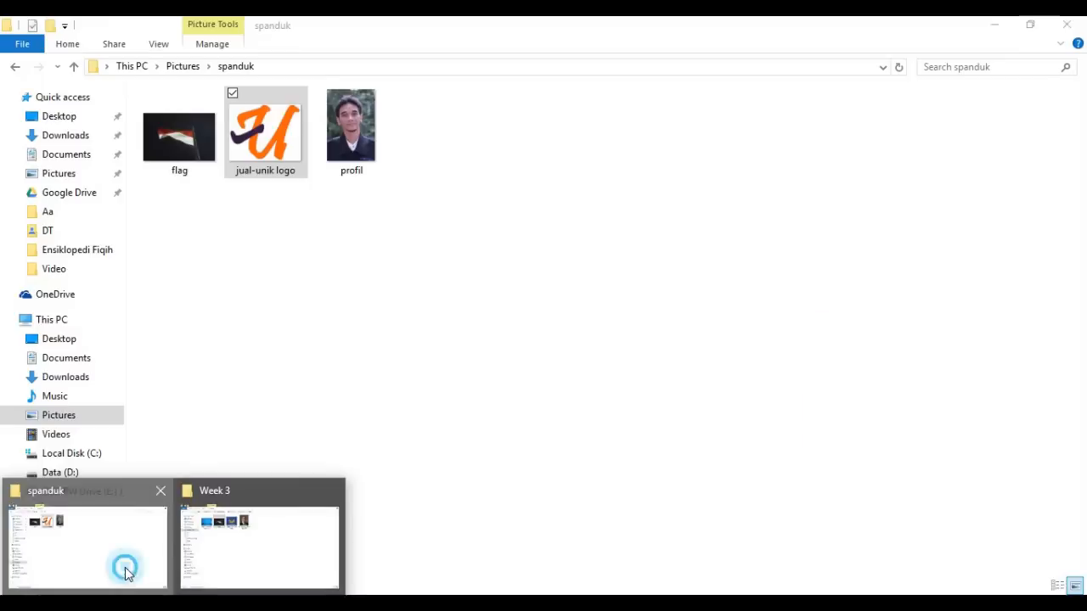
# Drag the flag image from the spanduk folder onto the banner as a new layer
pyautogui.click(121, 565)
pyautogui.moveTo(179, 136); pyautogui.dragTo(335, 464)
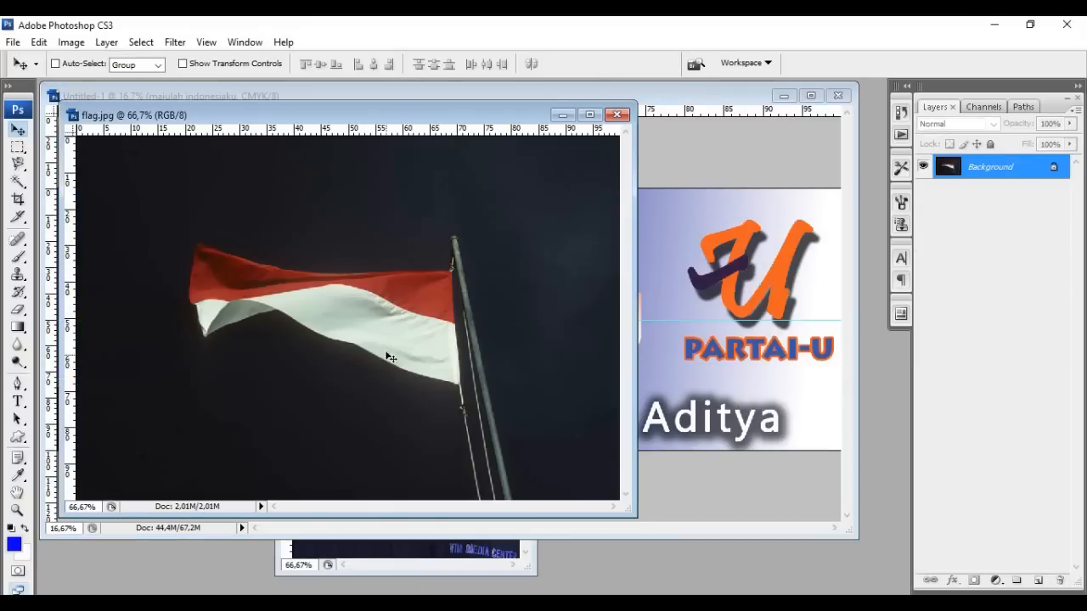
pyautogui.moveTo(390, 340); pyautogui.dragTo(137, 269)
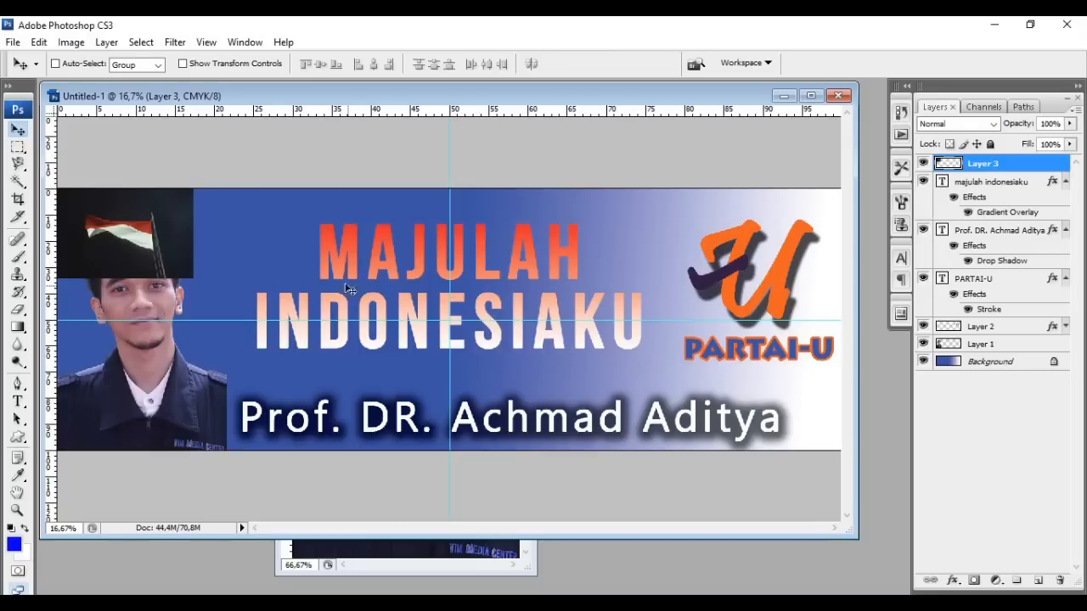
# Flip the flag horizontally and move it into the banner's top-left corner
pyautogui.click(39, 43)
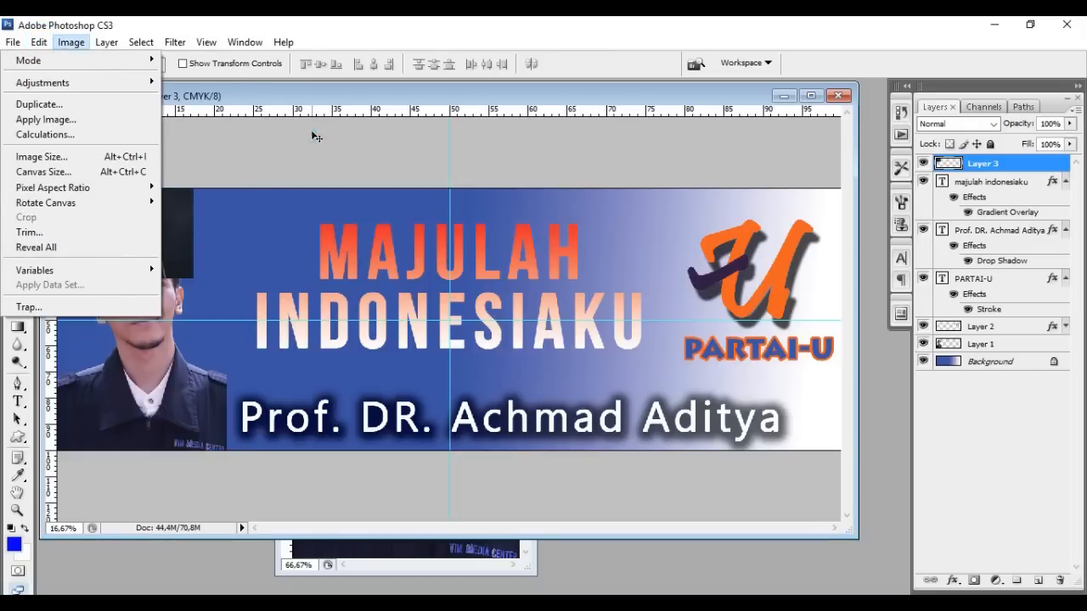
pyautogui.click(311, 134)
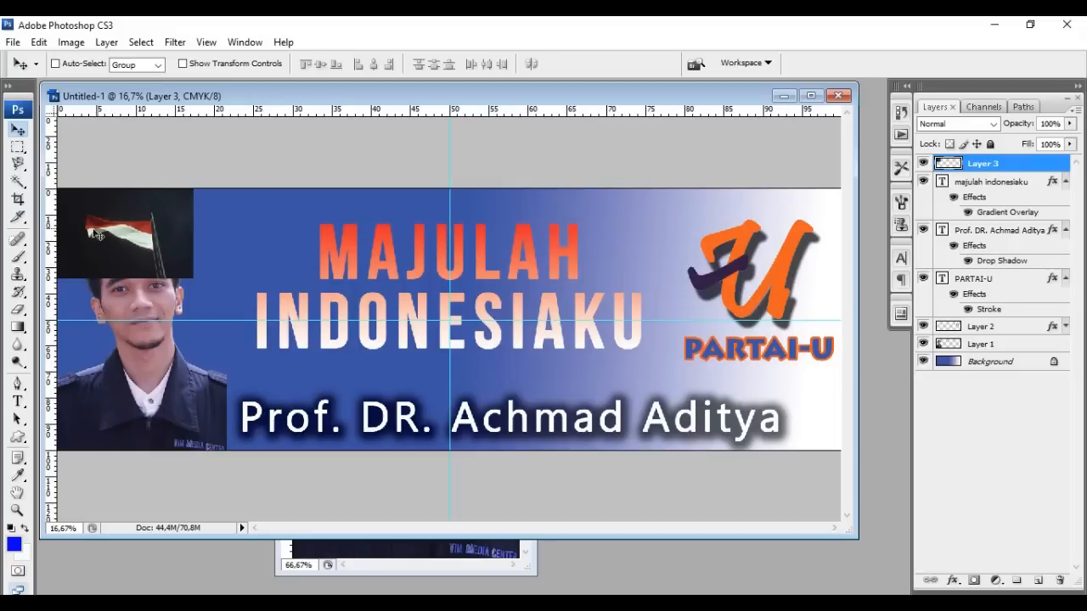
pyautogui.click(39, 43)
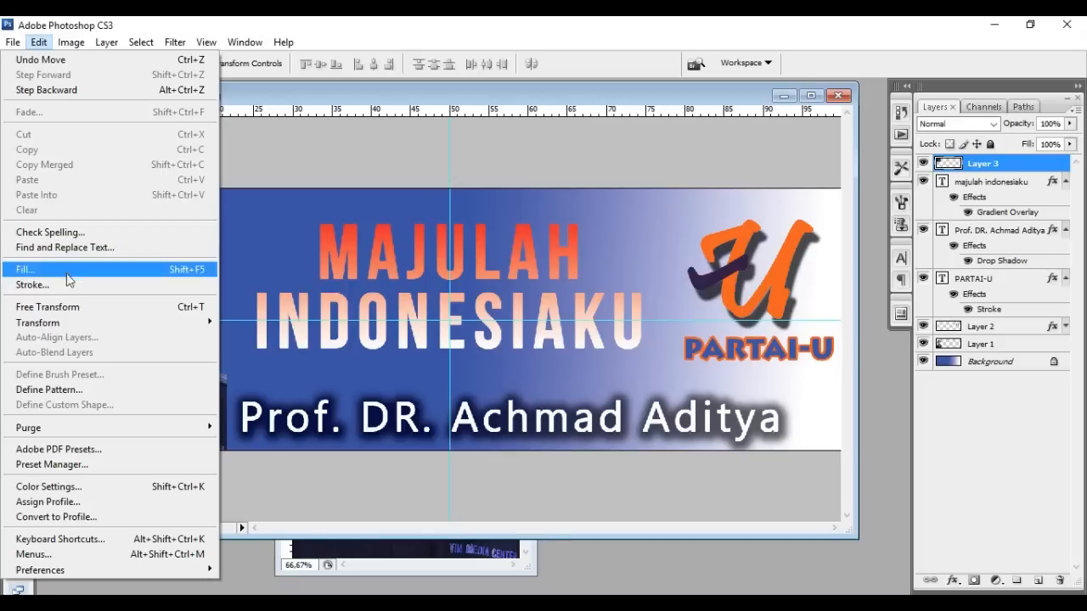
pyautogui.moveTo(79, 325)
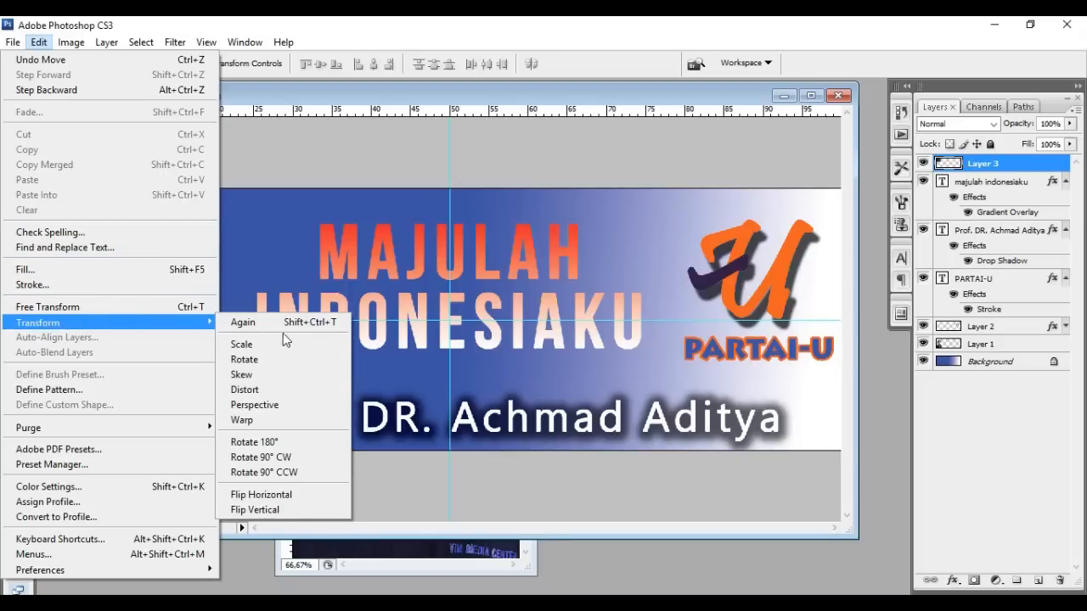
pyautogui.click(310, 499)
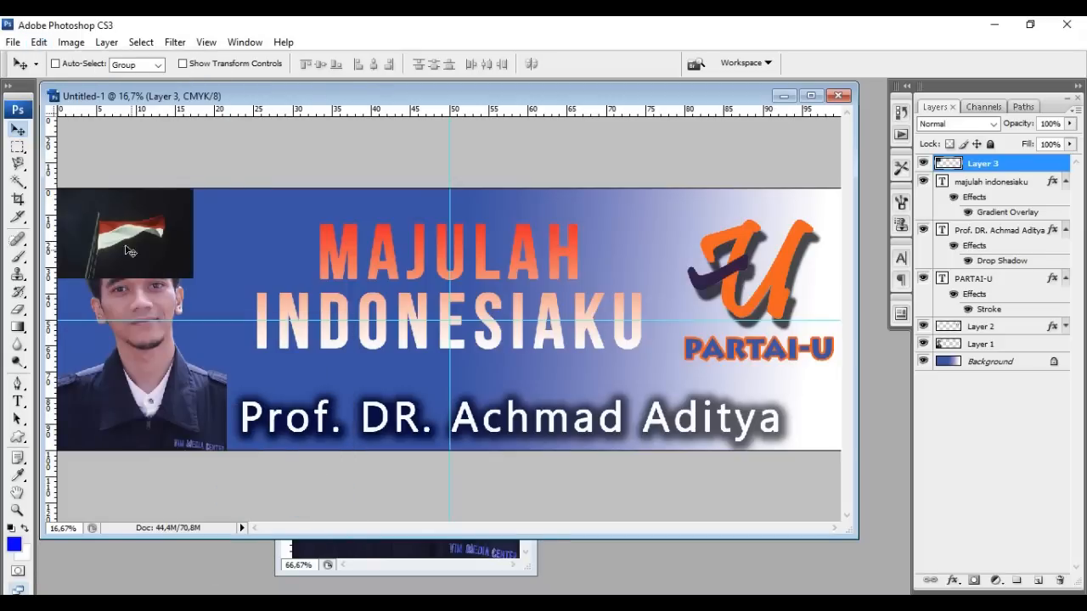
pyautogui.moveTo(152, 266); pyautogui.dragTo(110, 233)
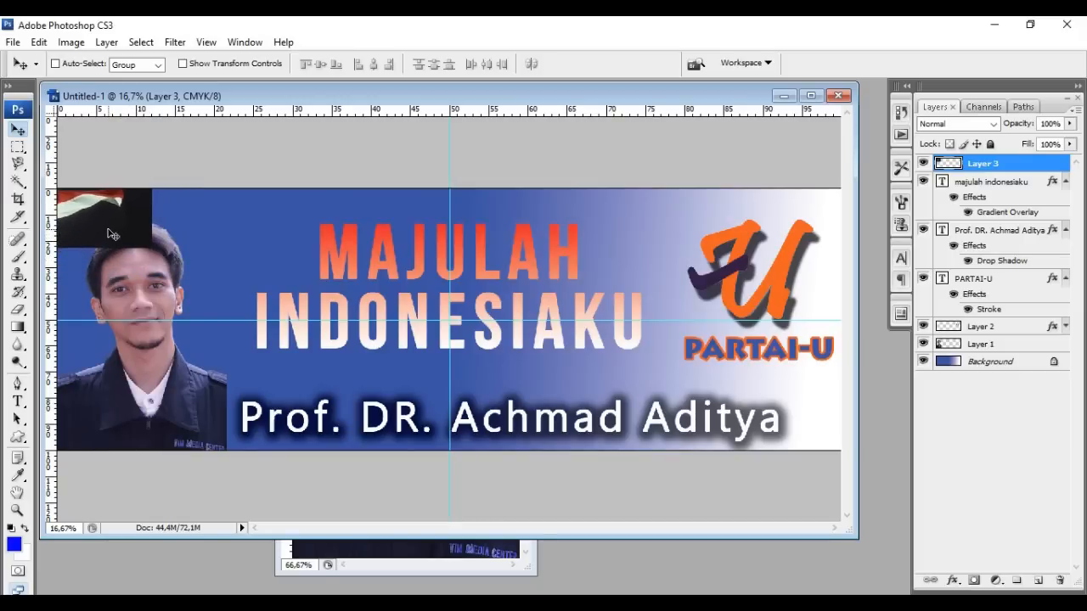
pyautogui.click(37, 47)
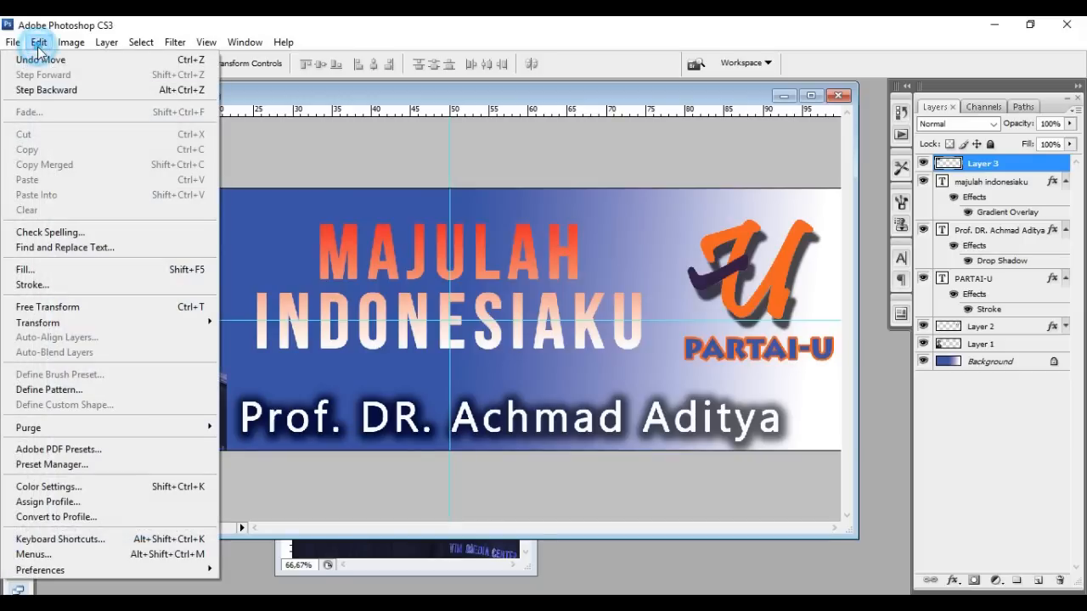
pyautogui.click(87, 313)
# Scale the flag to about 1328% by 1130% so it covers the whole banner
pyautogui.moveTo(150, 243); pyautogui.dragTo(1019, 610)
pyautogui.moveTo(619, 506); pyautogui.dragTo(228, 235)
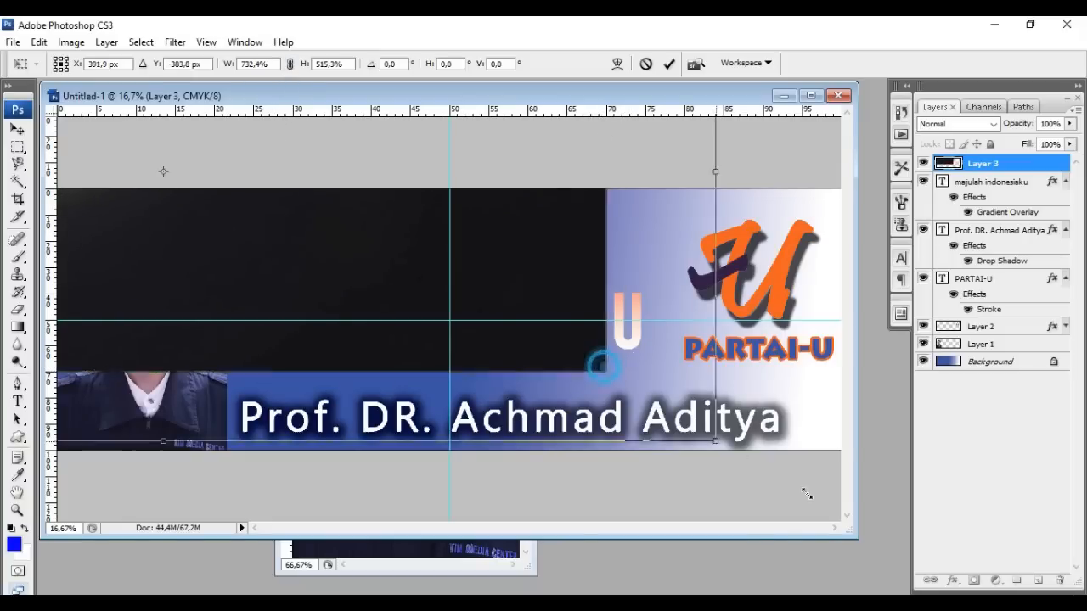
pyautogui.moveTo(603, 367); pyautogui.dragTo(1084, 609)
pyautogui.moveTo(247, 325); pyautogui.dragTo(211, 257)
pyautogui.moveTo(495, 406); pyautogui.dragTo(262, 254)
pyautogui.moveTo(697, 318); pyautogui.dragTo(1053, 607)
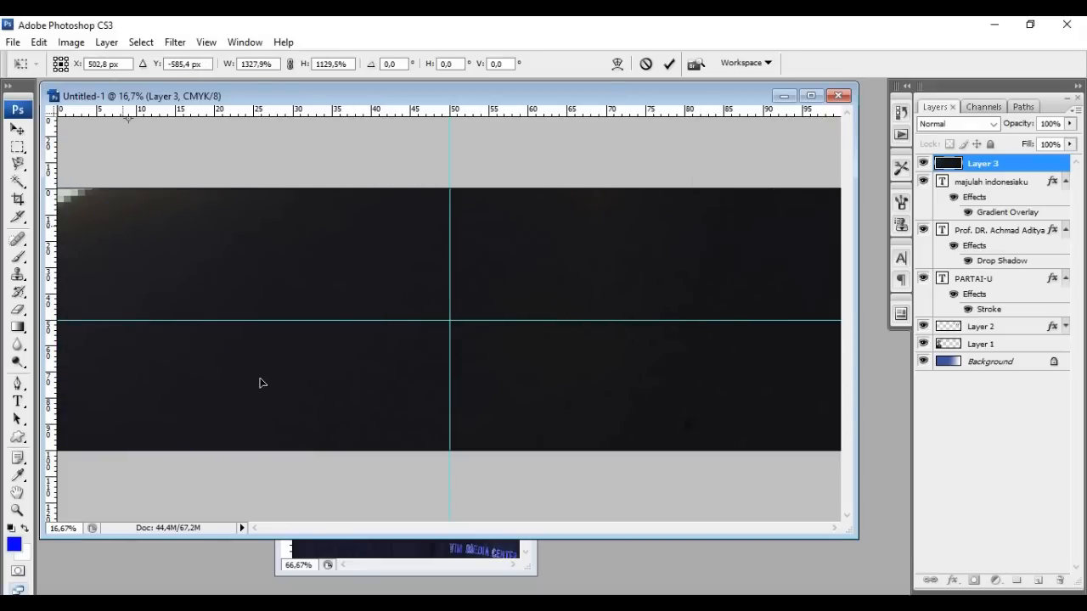
pyautogui.moveTo(170, 231); pyautogui.dragTo(259, 273)
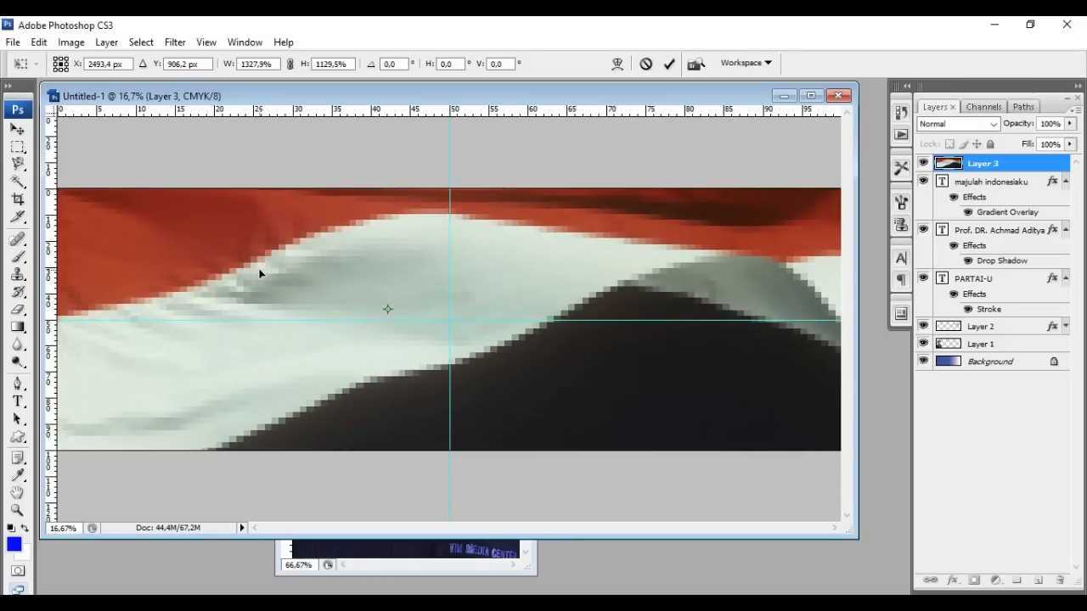
pyautogui.press('Return')
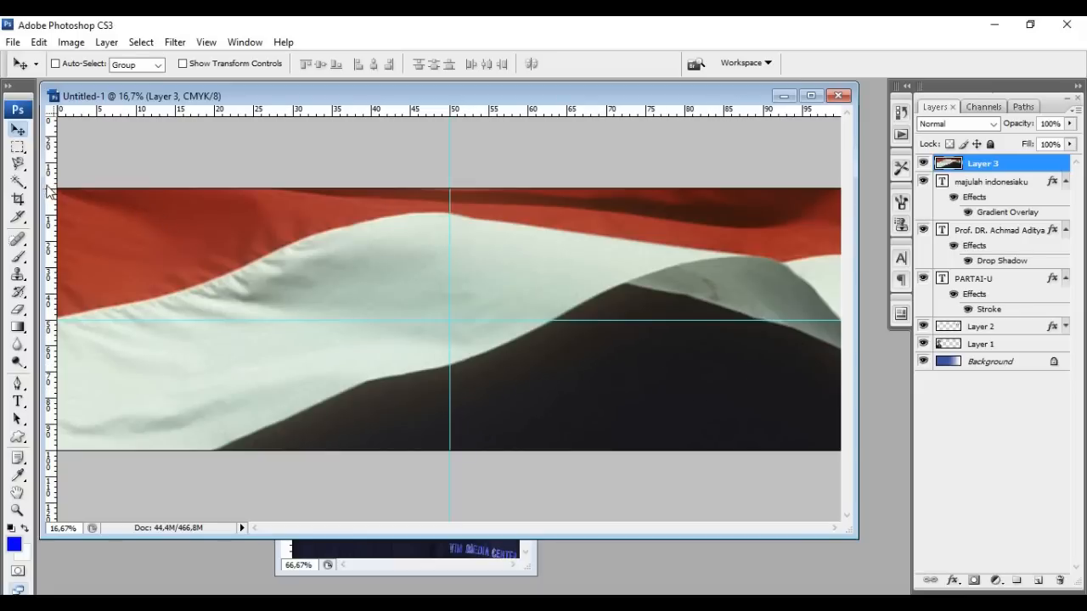
# Delete the flag's dark lower area and drag its layer beneath the portrait and text
pyautogui.click(18, 182)
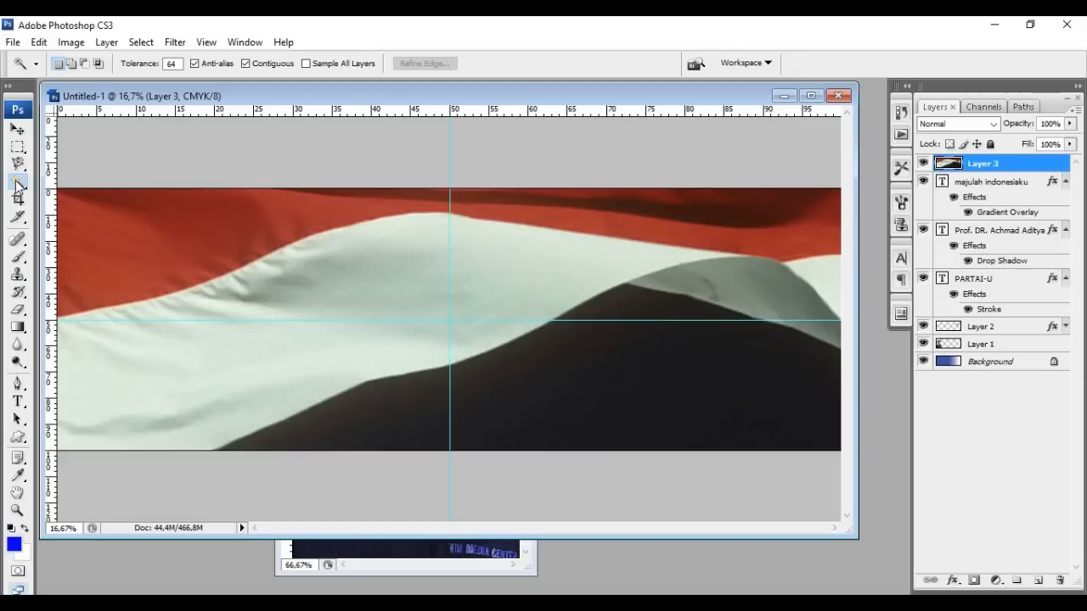
pyautogui.click(568, 393)
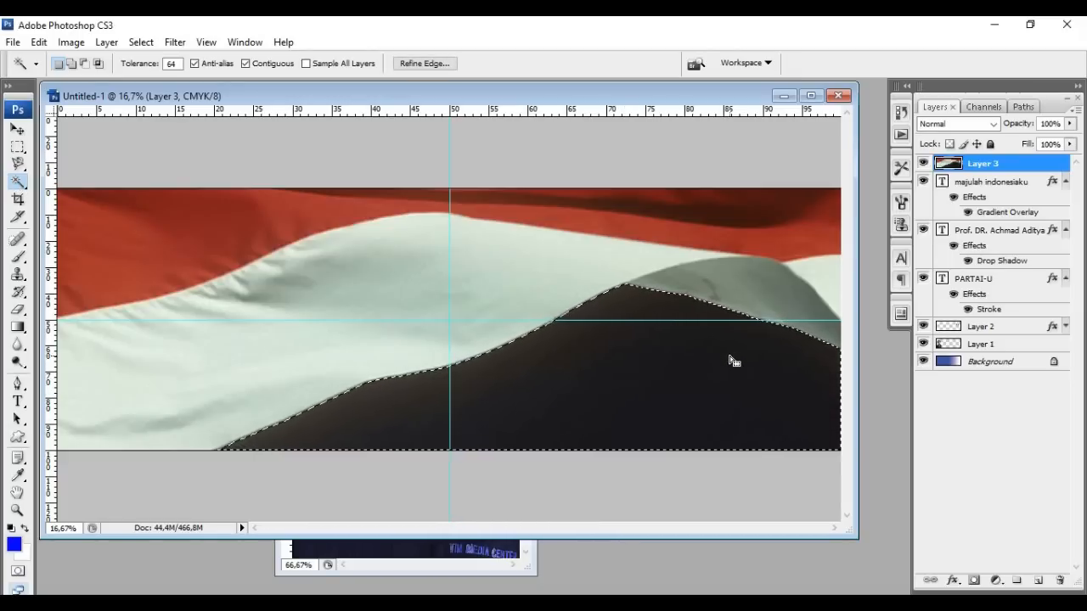
pyautogui.press('Delete')
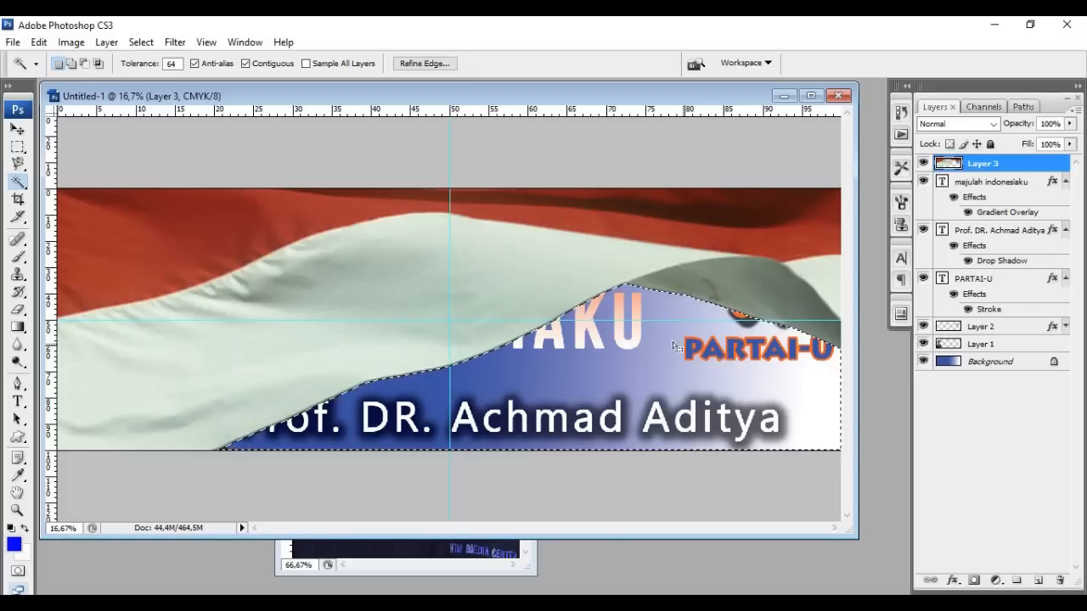
pyautogui.rightClick(563, 386)
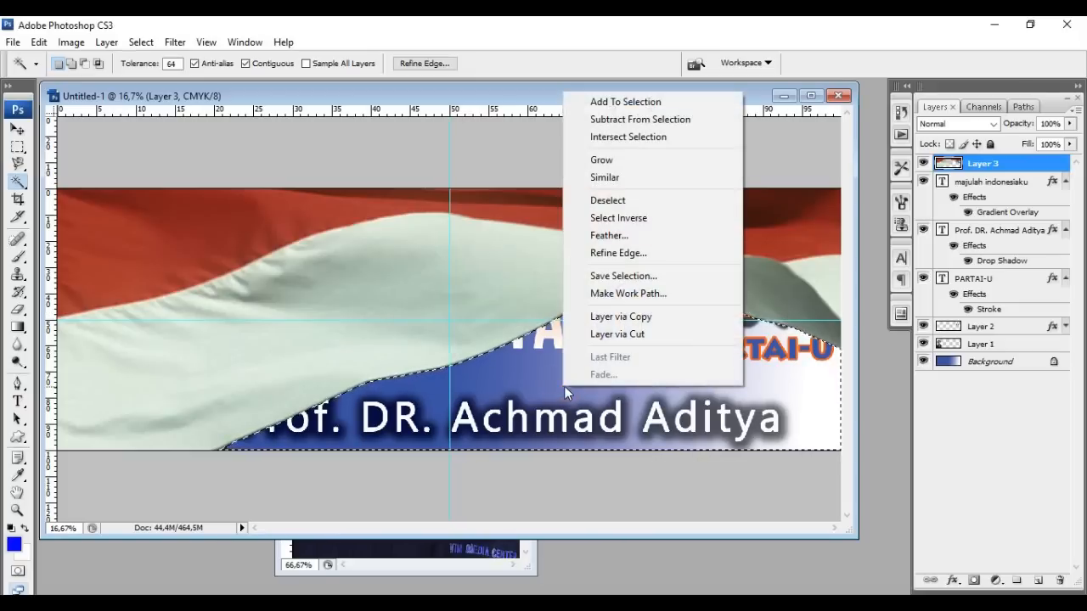
pyautogui.click(630, 202)
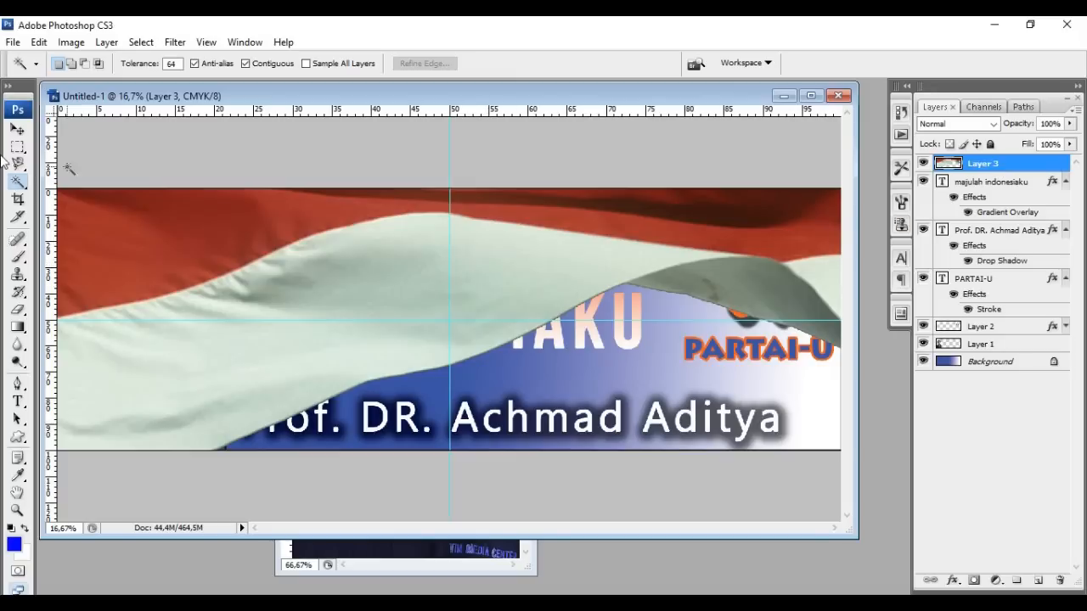
pyautogui.click(17, 129)
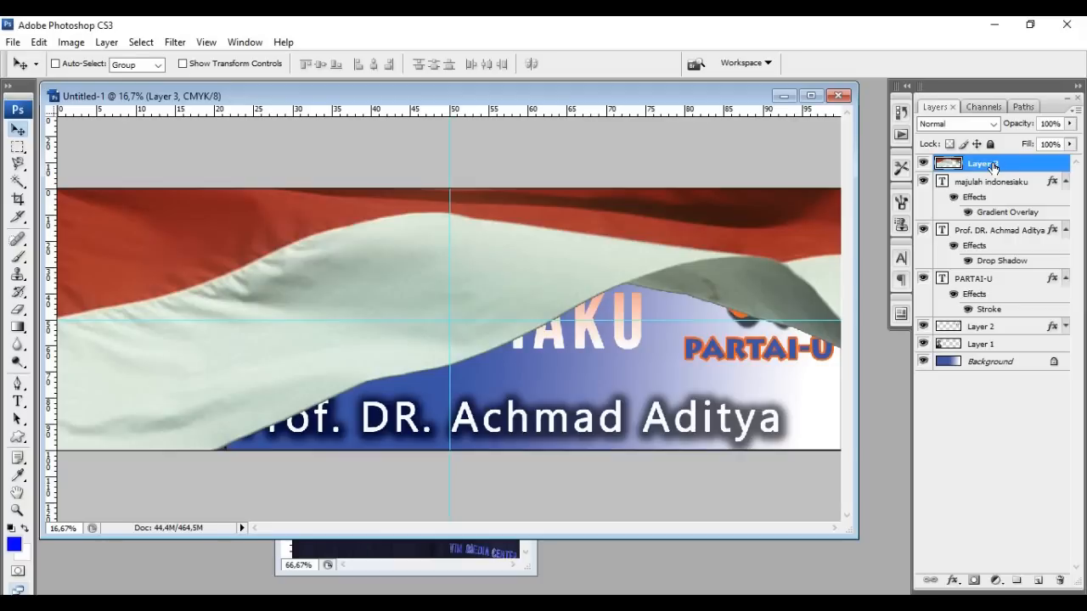
pyautogui.moveTo(993, 168); pyautogui.dragTo(1002, 352)
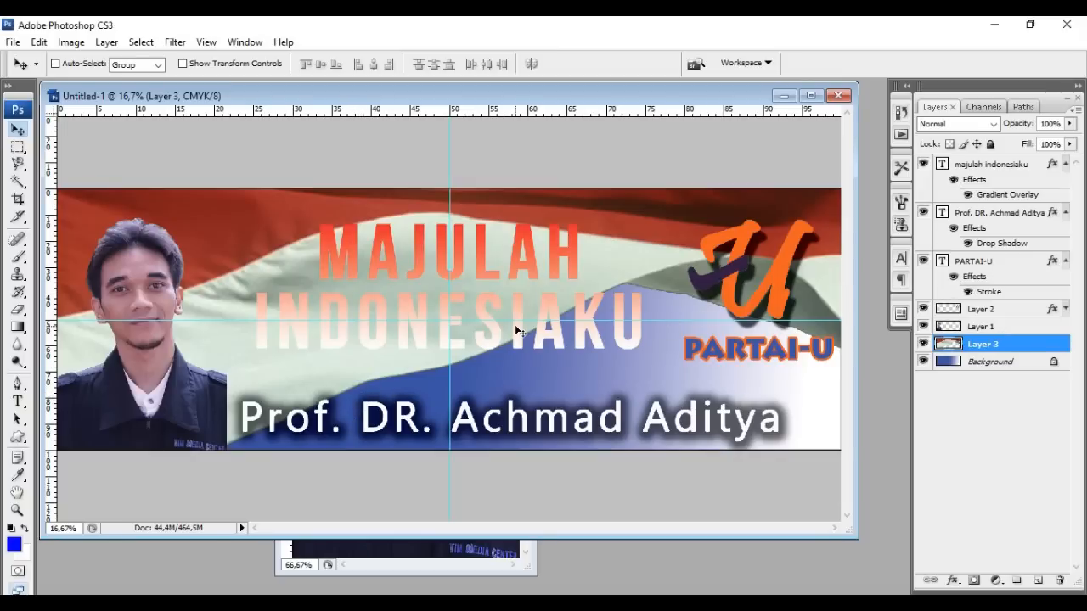
# Add a larger, more spread drop shadow to the slogan via Blending Options
pyautogui.rightClick(1027, 165)
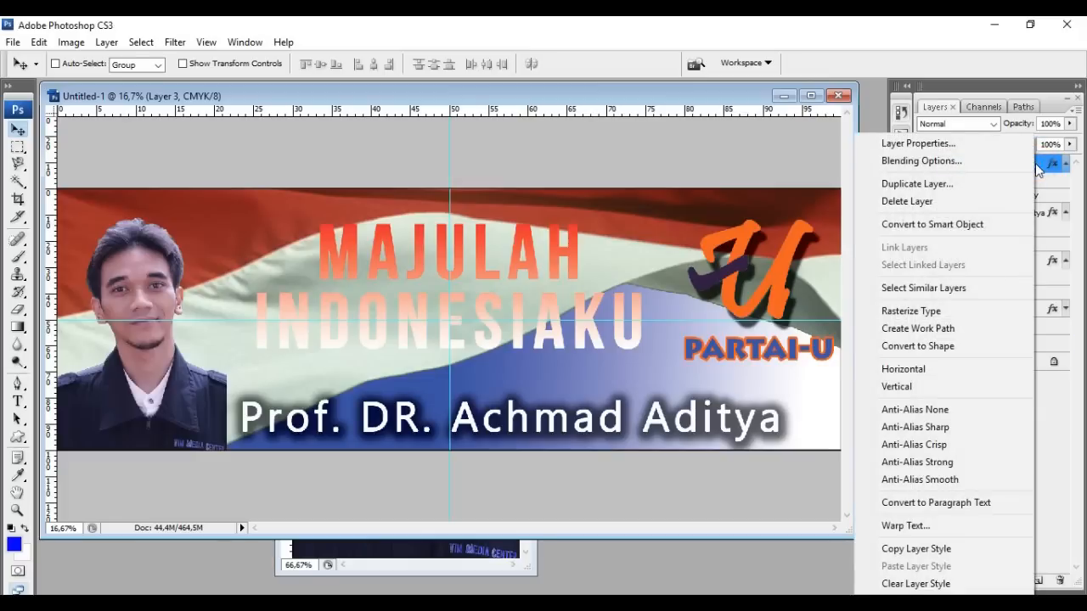
pyautogui.click(1011, 163)
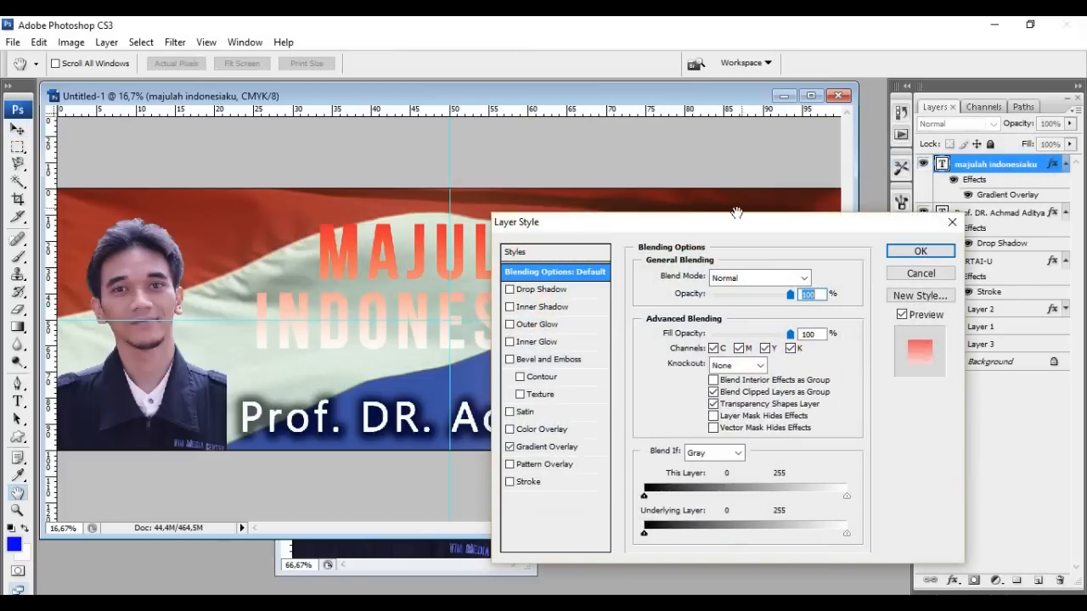
pyautogui.click(509, 289)
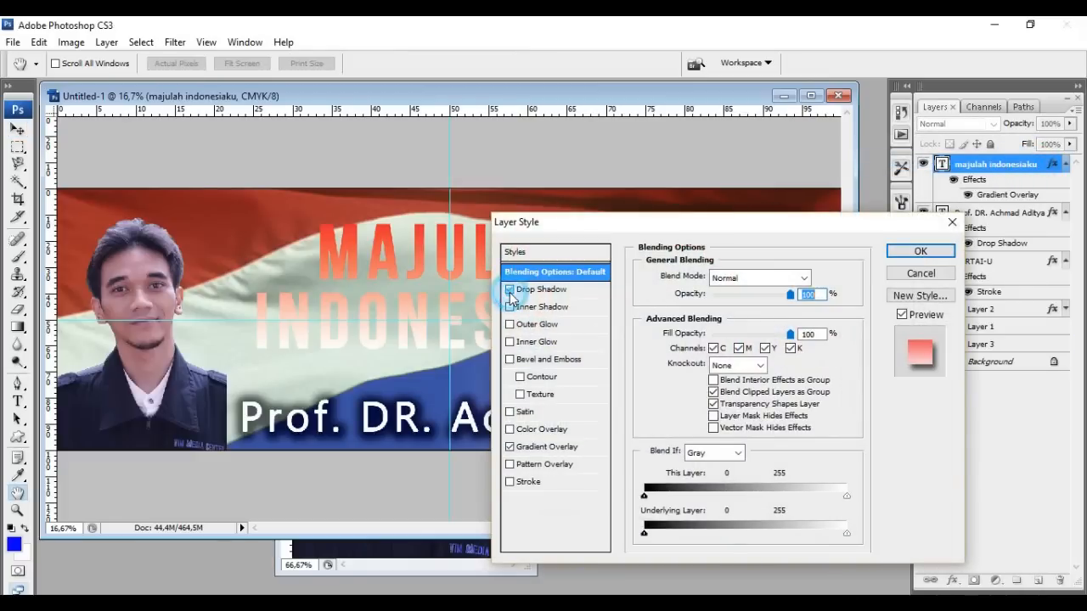
pyautogui.click(583, 289)
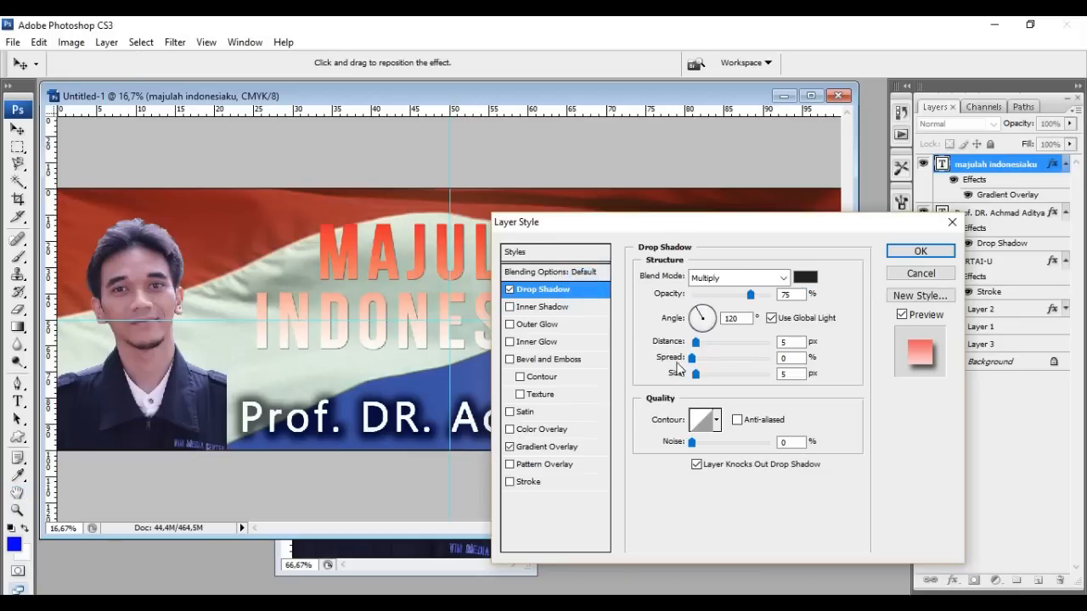
pyautogui.moveTo(696, 374); pyautogui.dragTo(709, 349)
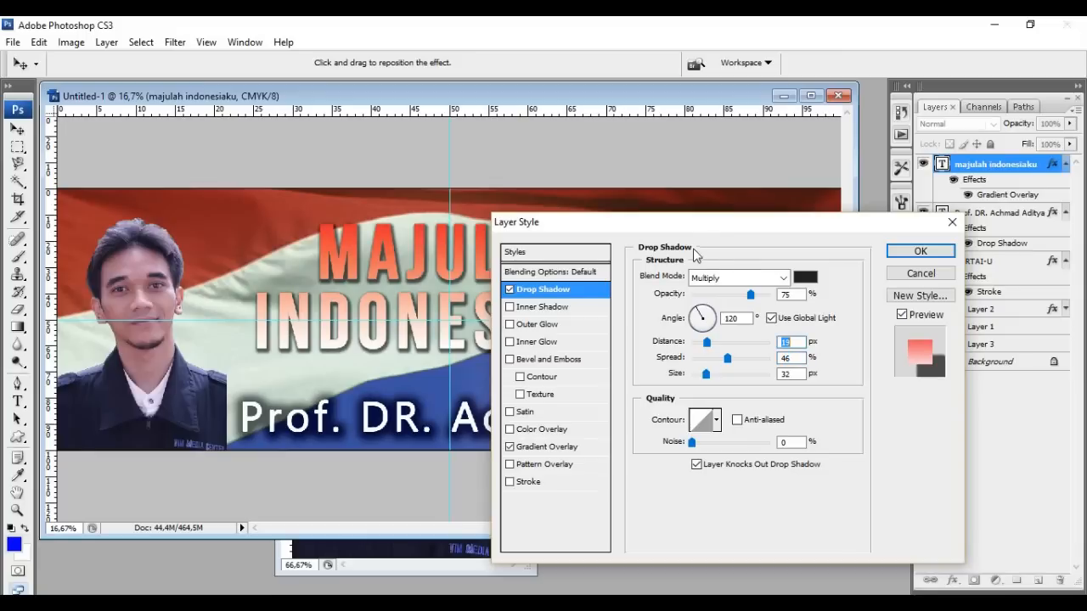
pyautogui.moveTo(712, 221); pyautogui.dragTo(787, 182)
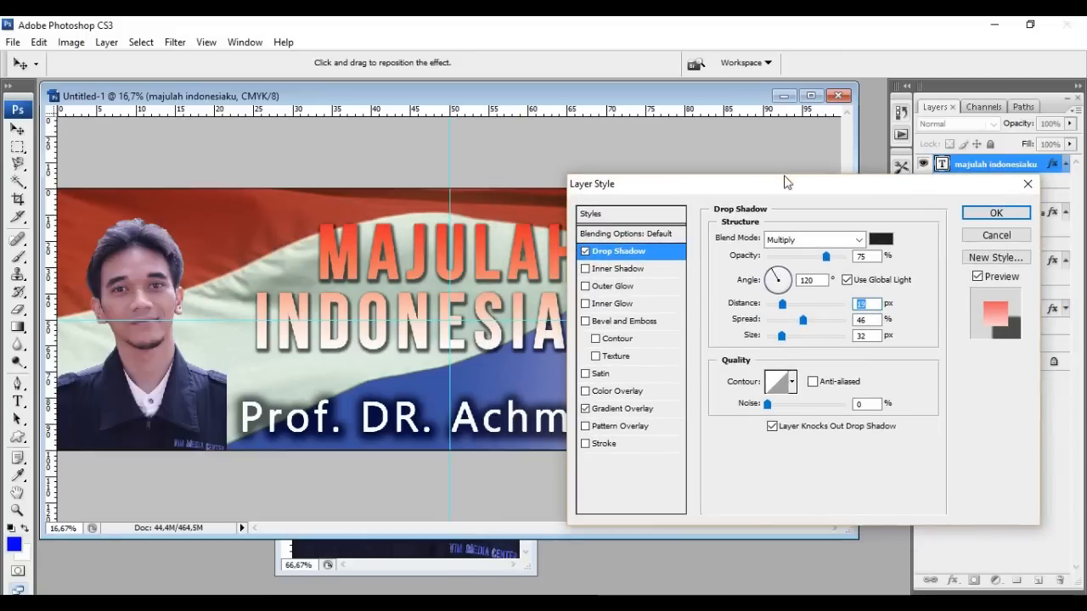
# Set the slogan's Gradient Overlay scale to 150% and apply the style
pyautogui.click(667, 415)
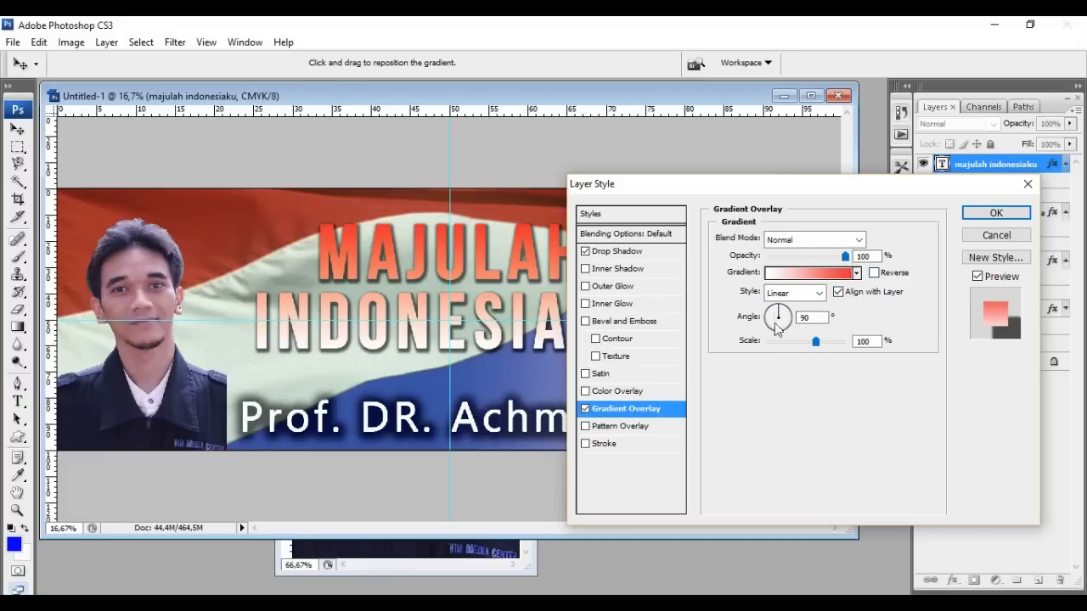
pyautogui.moveTo(816, 342)
pyautogui.mouseDown()
pyautogui.moveTo(846, 342)
pyautogui.moveTo(764, 362)
pyautogui.moveTo(813, 355)
pyautogui.mouseUp()
pyautogui.click(965, 214)
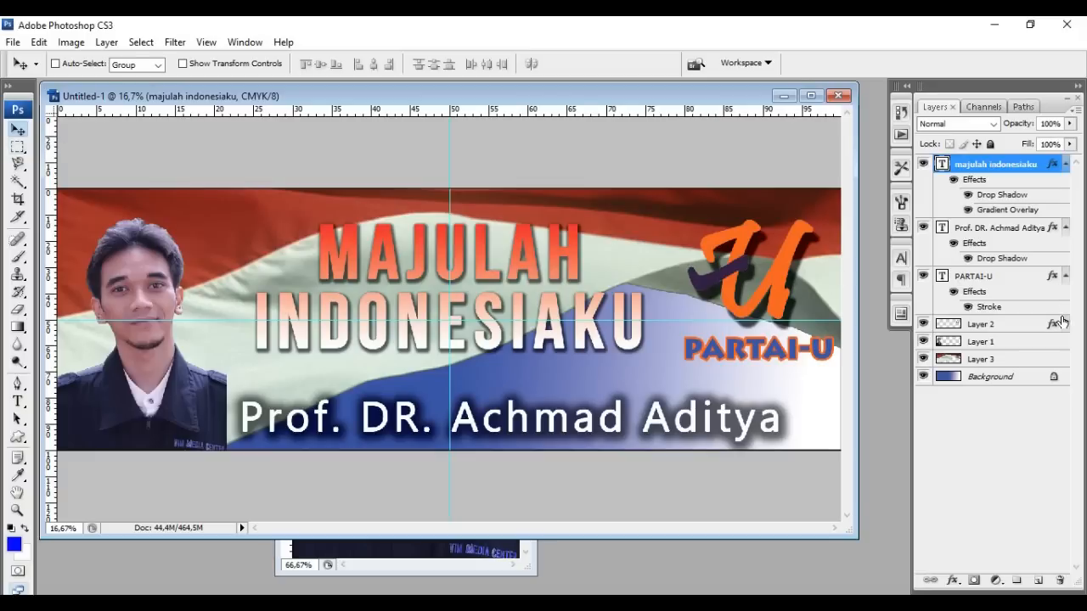
# Add a pure white (ffffff) Outer Glow to the portrait layer, Layer 1
pyautogui.click(1030, 346)
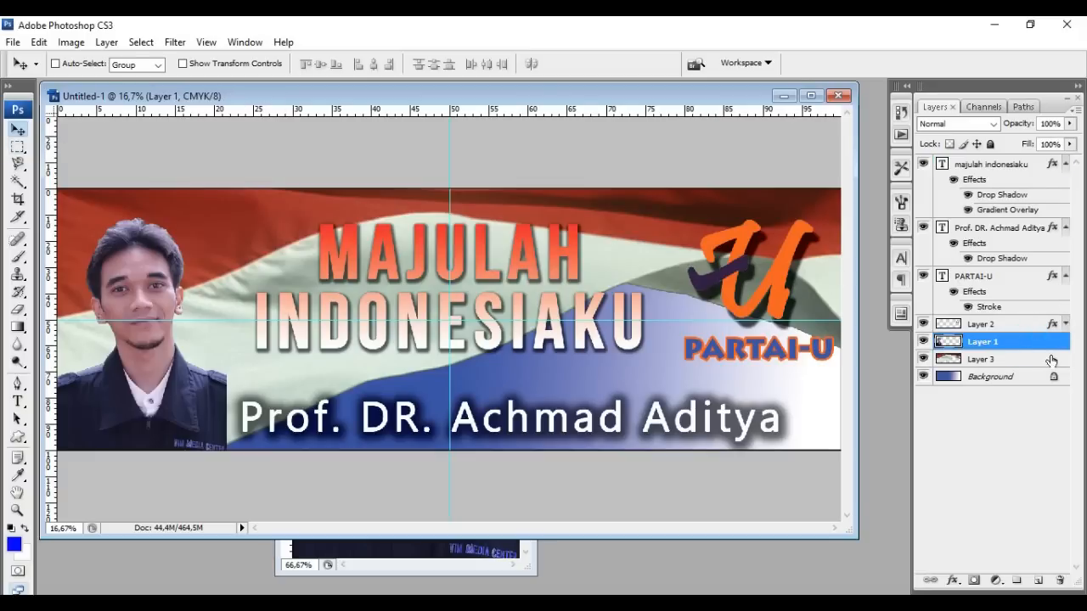
pyautogui.rightClick(1014, 348)
pyautogui.click(925, 259)
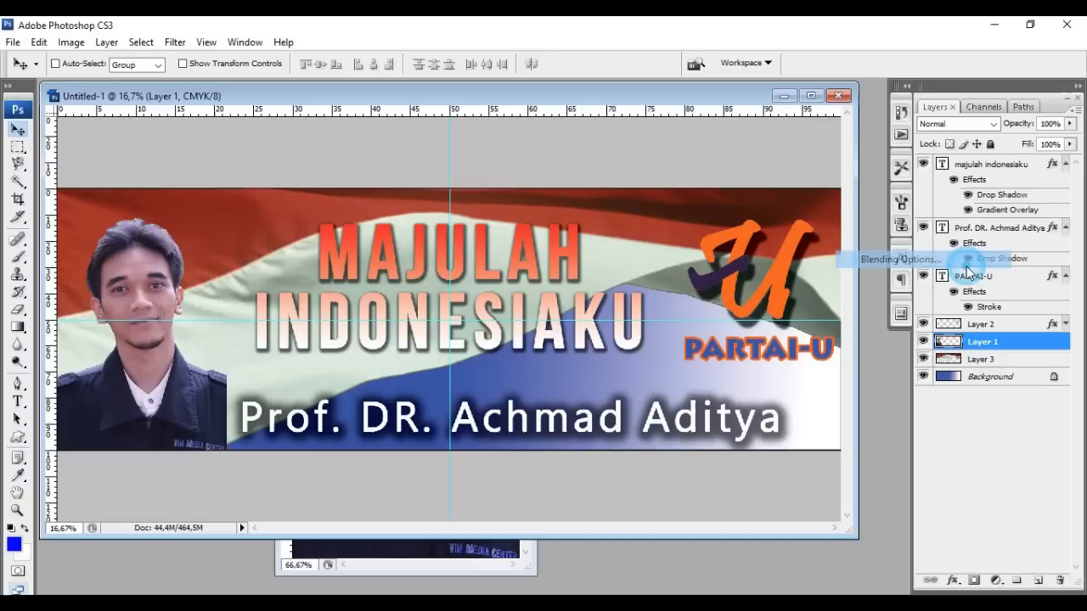
pyautogui.moveTo(750, 193); pyautogui.dragTo(691, 157)
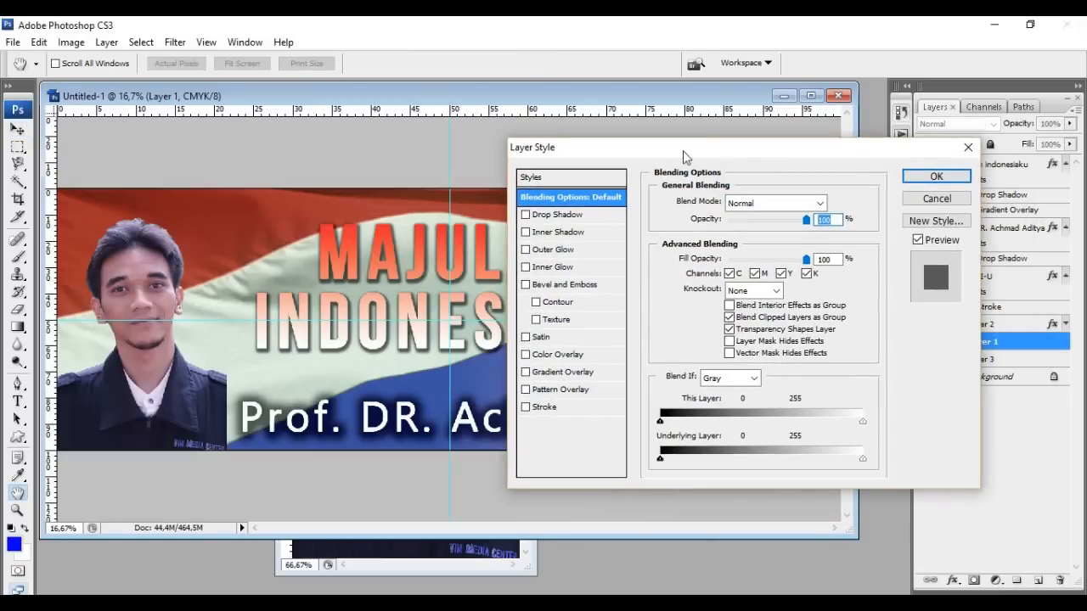
pyautogui.click(527, 251)
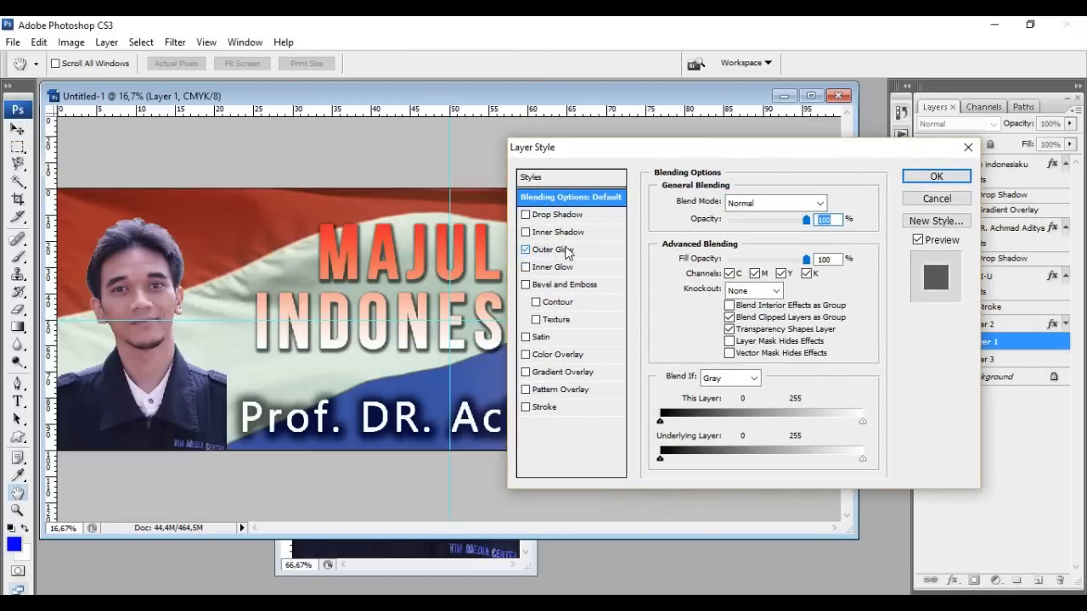
pyautogui.click(567, 251)
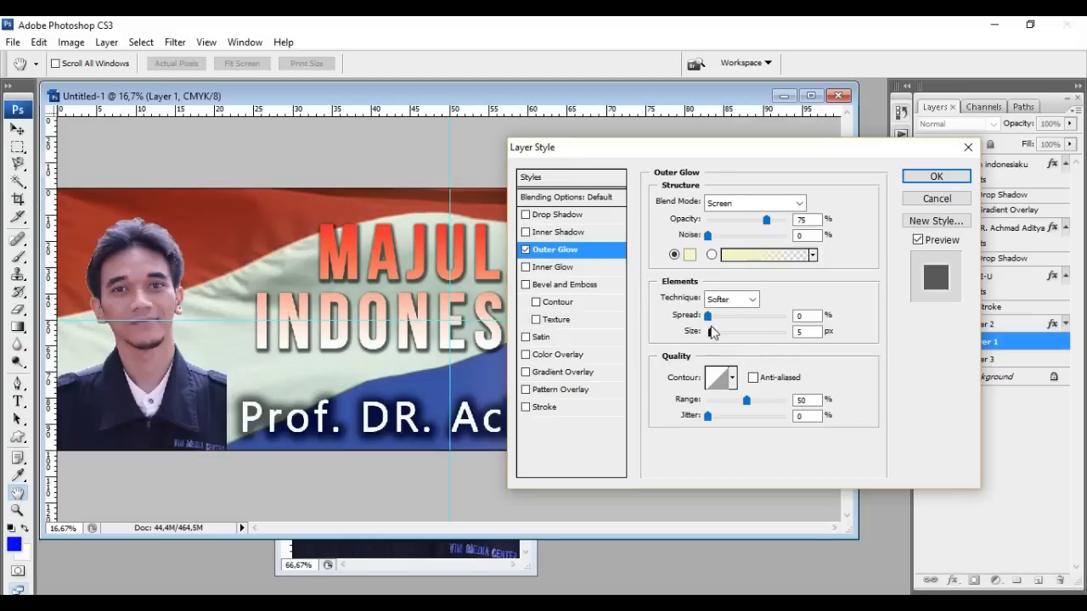
pyautogui.moveTo(709, 318); pyautogui.dragTo(724, 338)
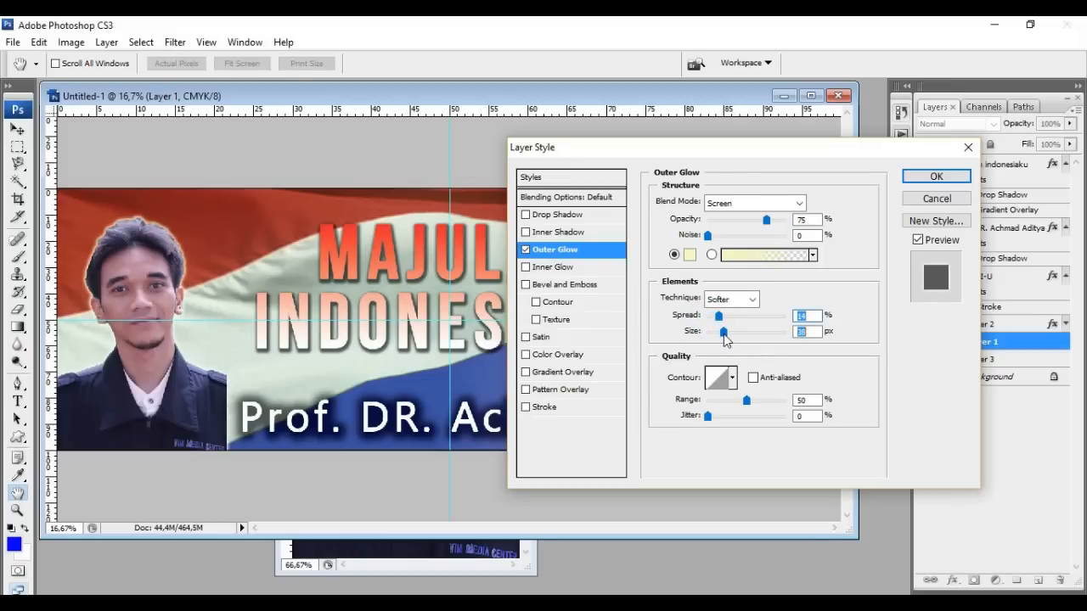
pyautogui.click(689, 254)
pyautogui.moveTo(156, 259); pyautogui.dragTo(112, 204)
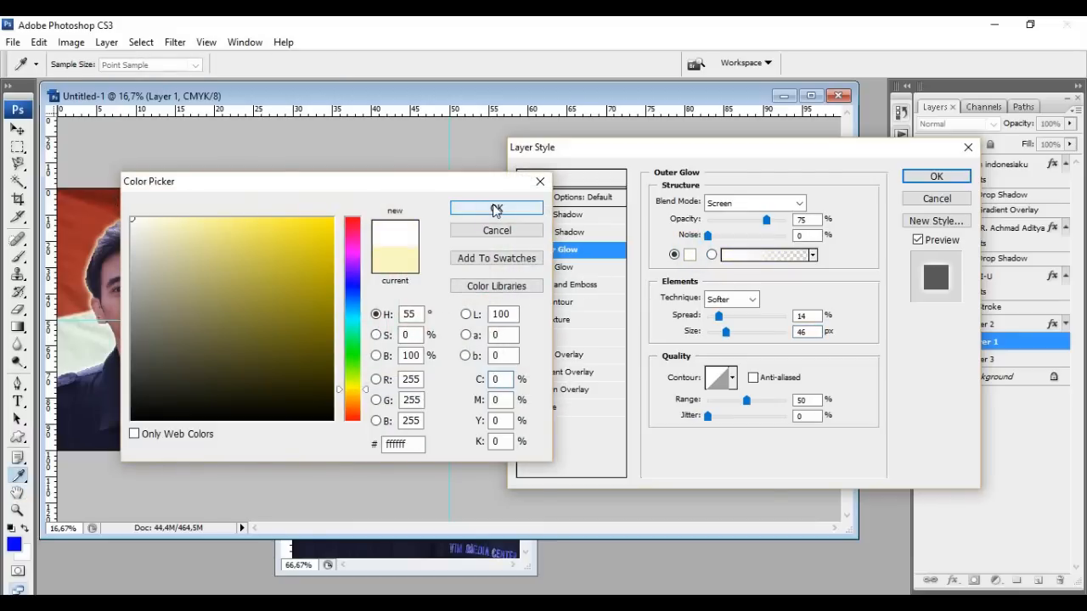
pyautogui.click(492, 209)
# Apply the glow with Spread 4% and Size 174 px, then marquee a rectangle over the name area
pyautogui.moveTo(718, 316)
pyautogui.mouseDown()
pyautogui.moveTo(751, 336)
pyautogui.moveTo(718, 319)
pyautogui.moveTo(713, 329)
pyautogui.mouseUp()
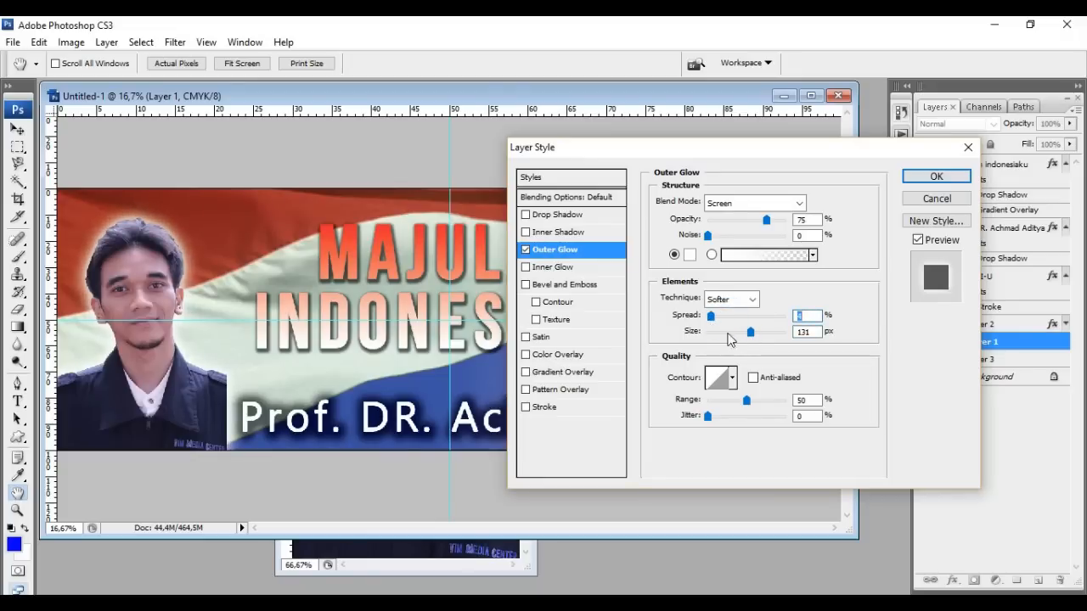
pyautogui.moveTo(752, 336); pyautogui.dragTo(763, 336)
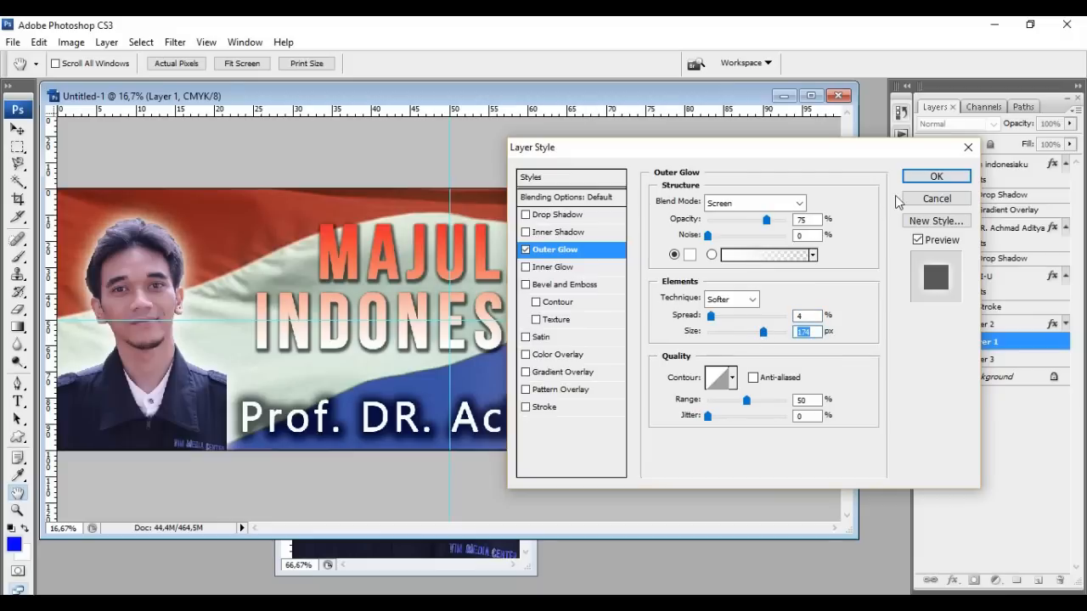
pyautogui.click(935, 177)
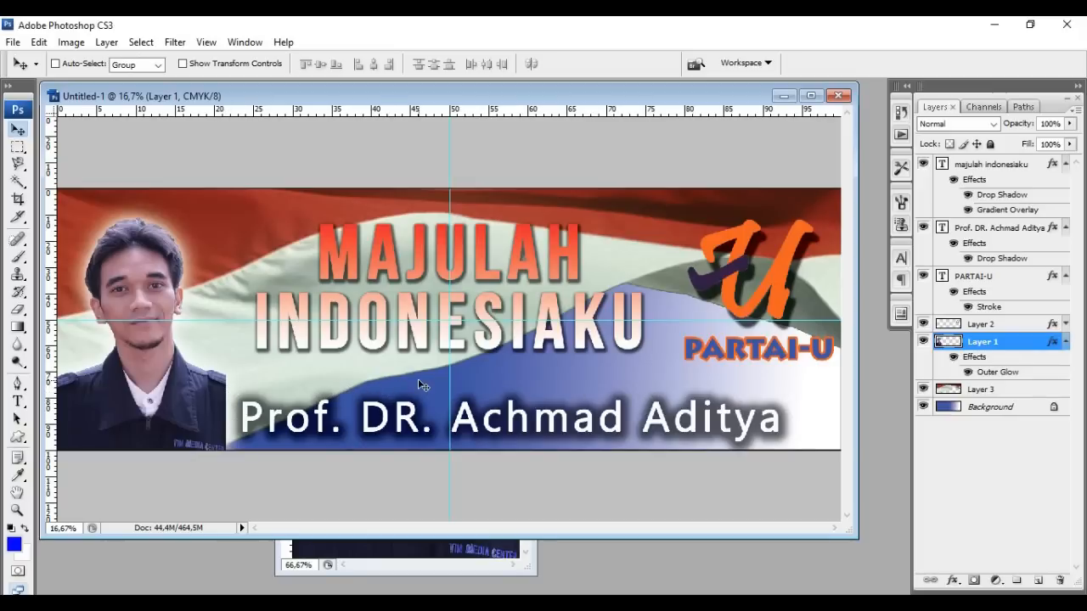
pyautogui.click(18, 146)
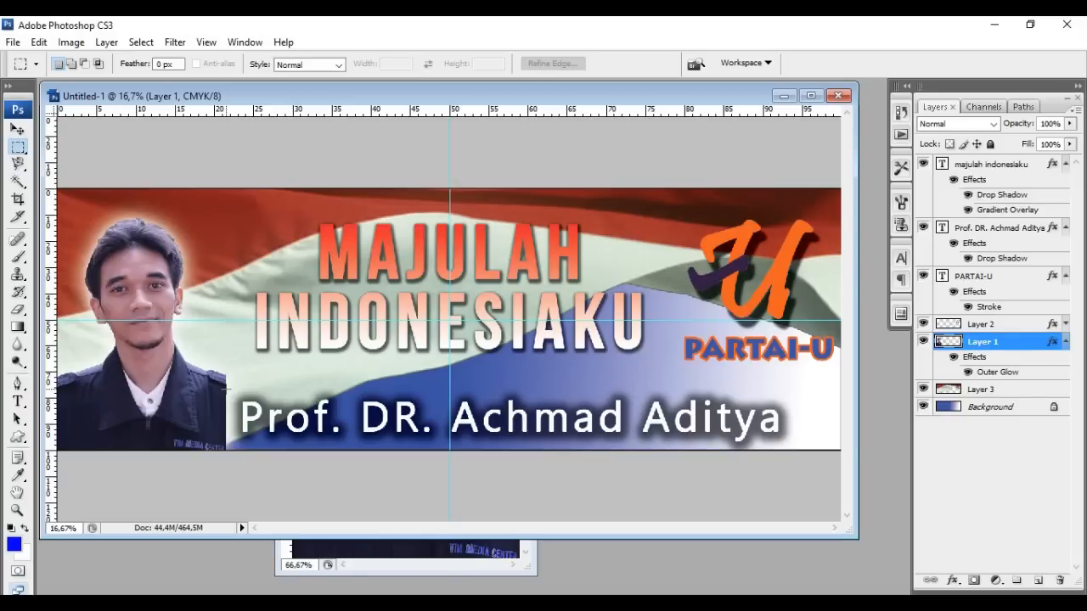
pyautogui.moveTo(226, 388); pyautogui.dragTo(840, 450)
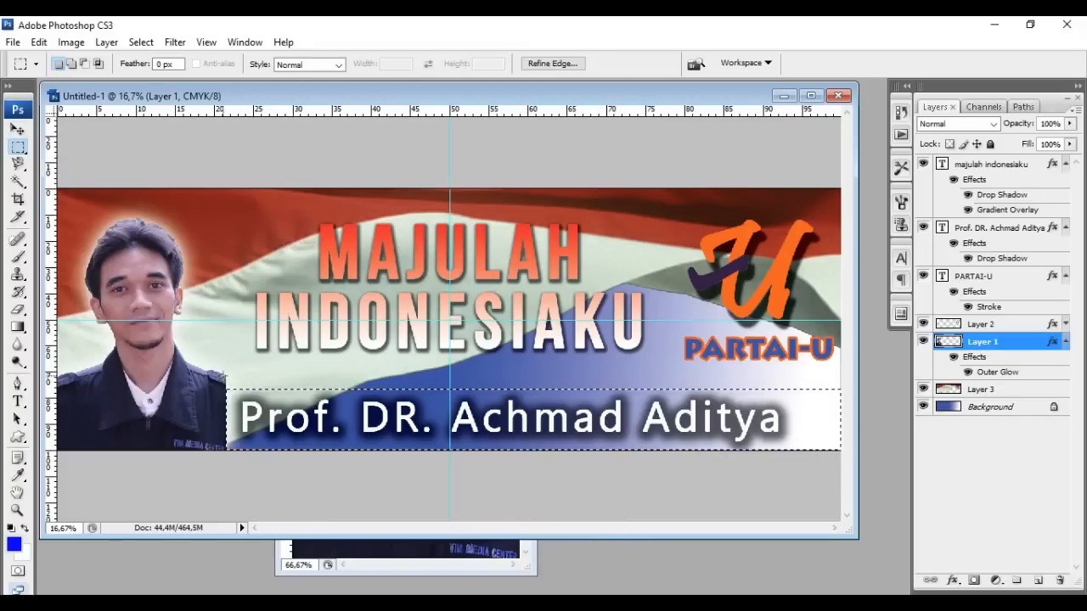
# On the Background layer, marquee the bottom strip from the portrait's edge to the banner's right edge
pyautogui.moveTo(222, 374); pyautogui.dragTo(248, 407)
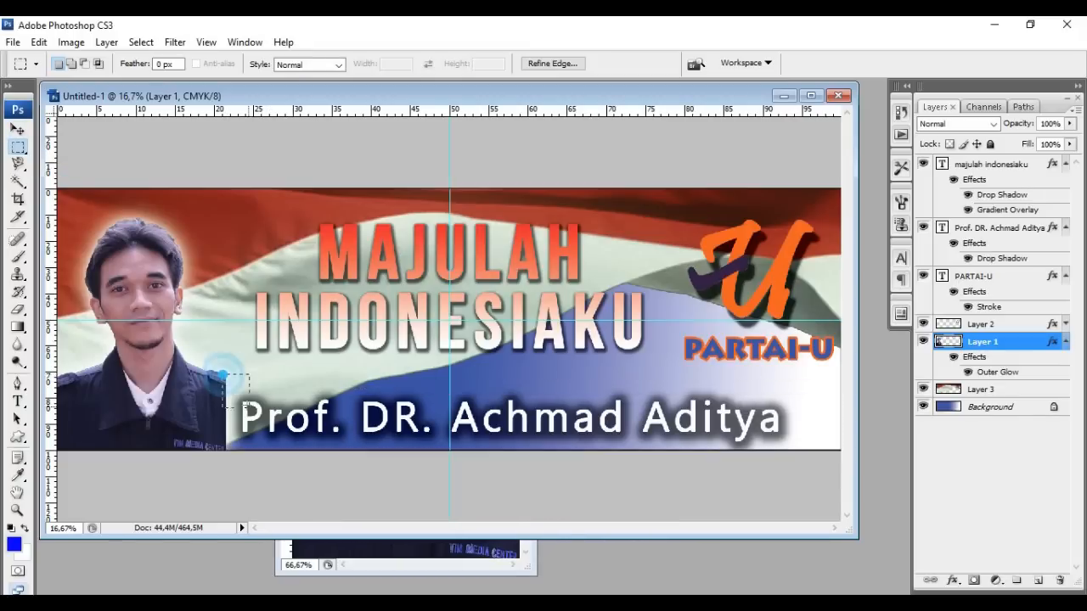
pyautogui.moveTo(672, 480); pyautogui.dragTo(836, 496)
pyautogui.hotkey('ctrl', 'd')
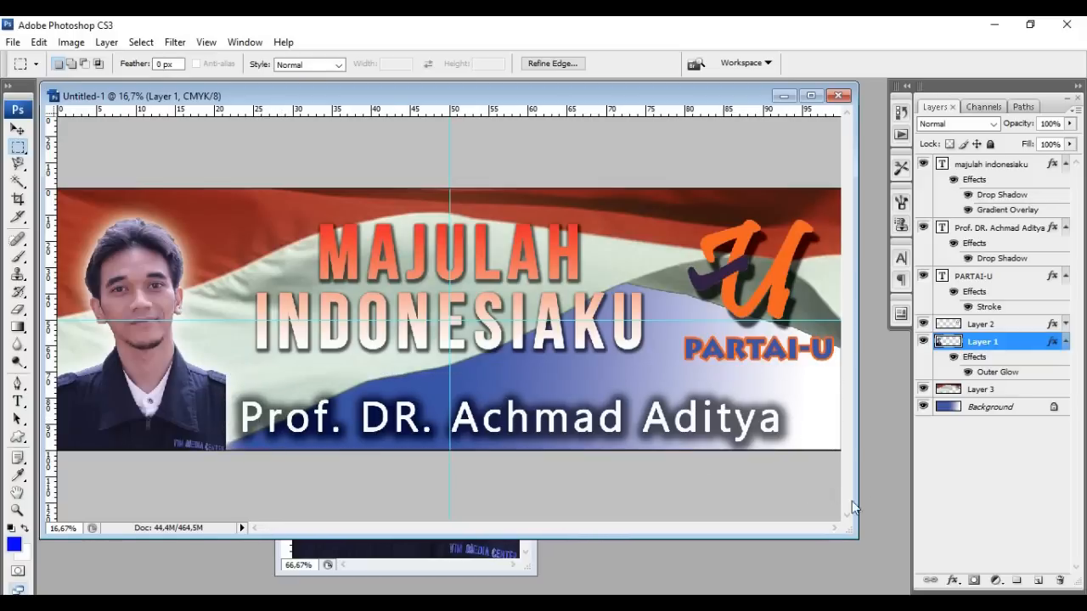
pyautogui.click(1005, 408)
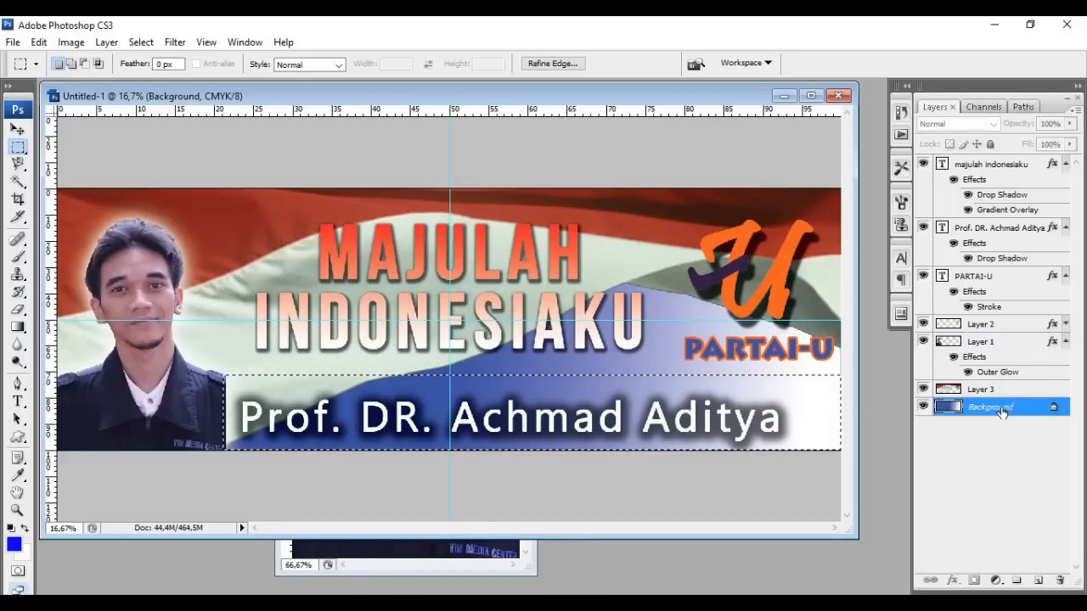
pyautogui.rightClick(799, 403)
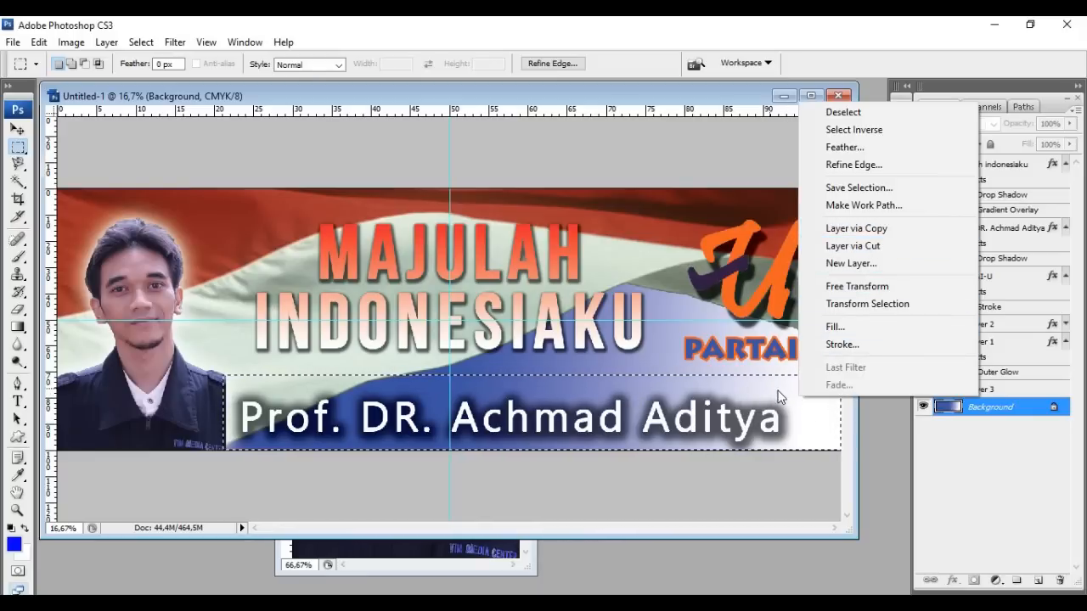
# Copy the strip into a new Layer 4 with Layer via Copy and load its pixels as a selection
pyautogui.click(879, 229)
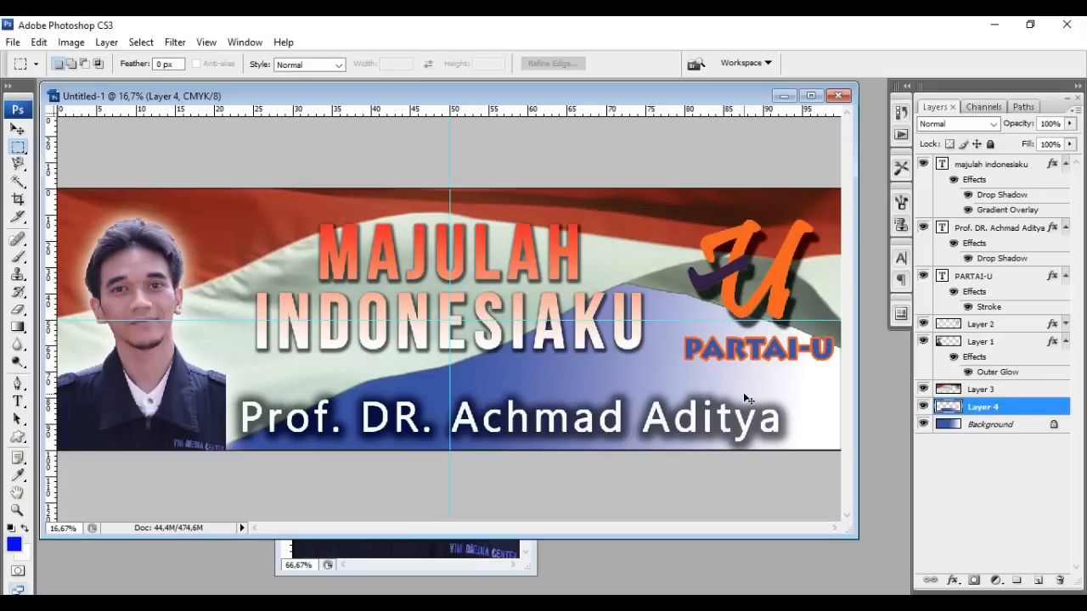
pyautogui.keyDown('ctrl'); pyautogui.click(948, 409); pyautogui.keyUp('ctrl')
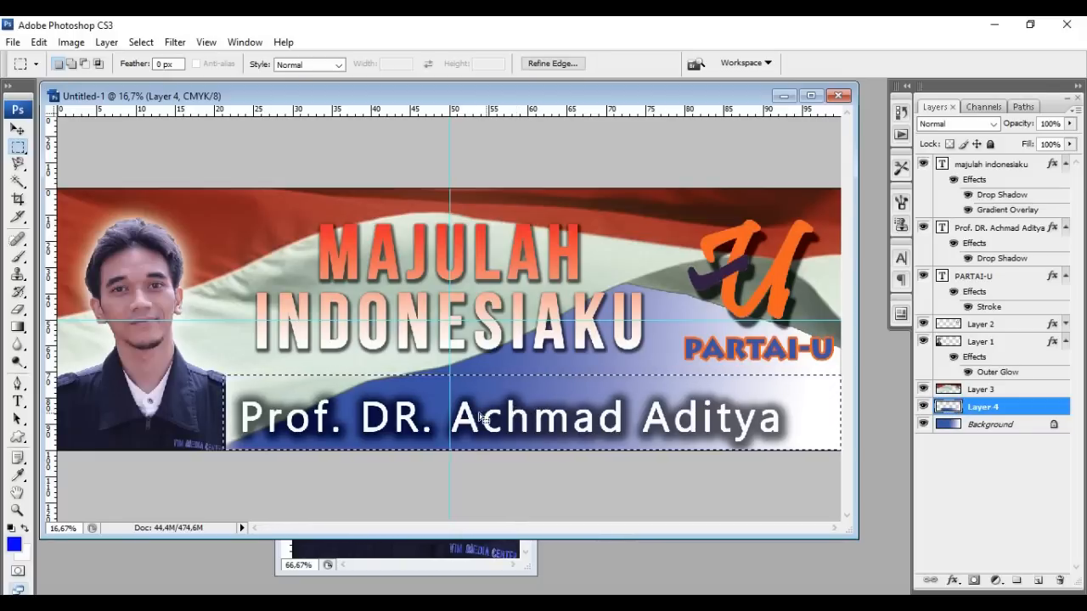
pyautogui.click(19, 328)
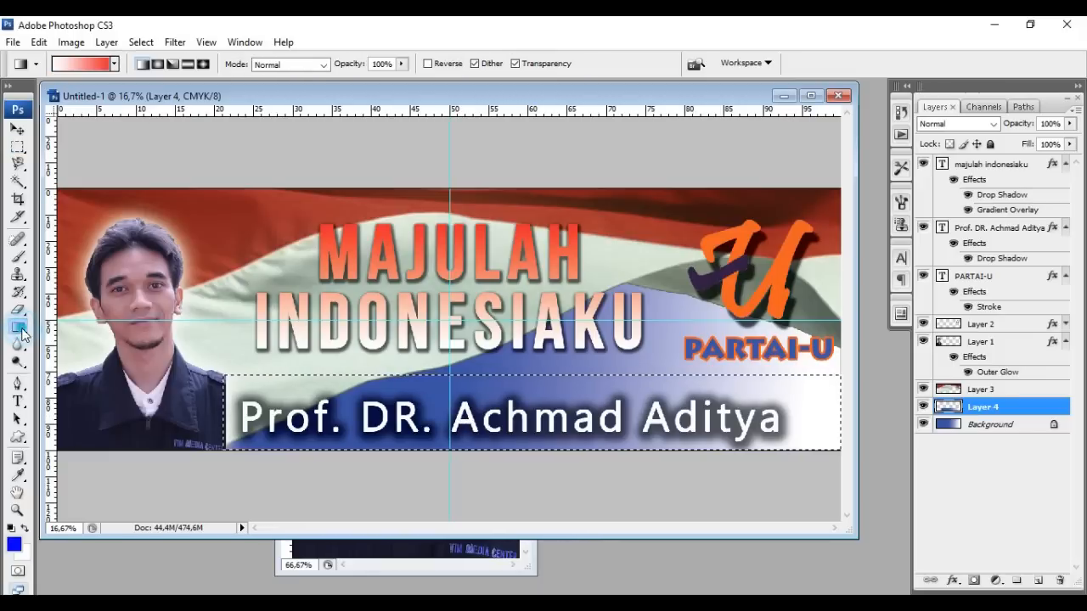
# Set the foreground colour to dark navy #24243e, sampled from the jacket
pyautogui.click(14, 546)
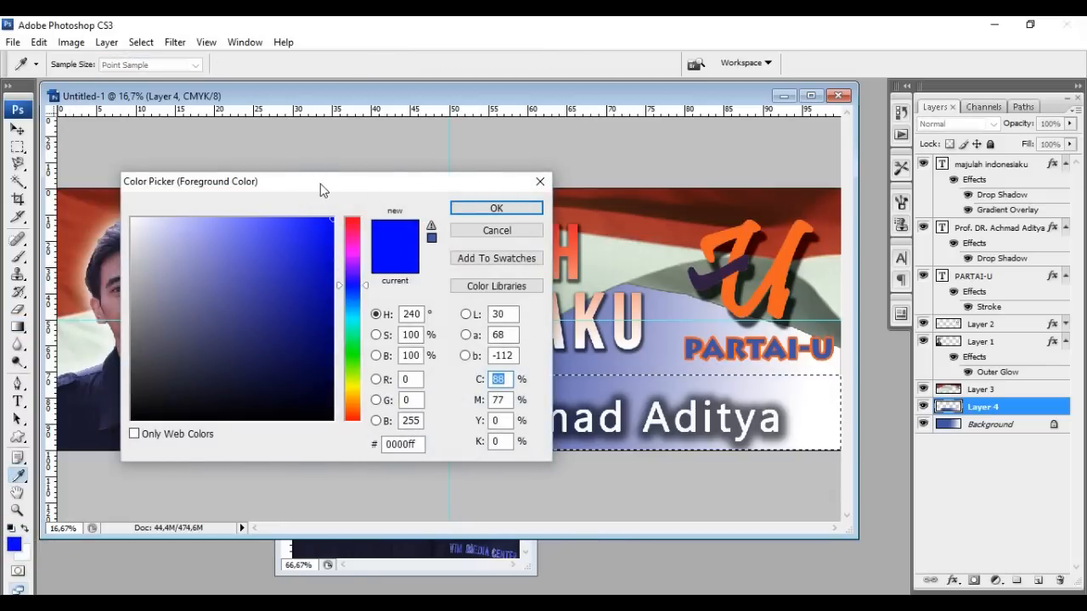
pyautogui.moveTo(323, 185); pyautogui.dragTo(594, 116)
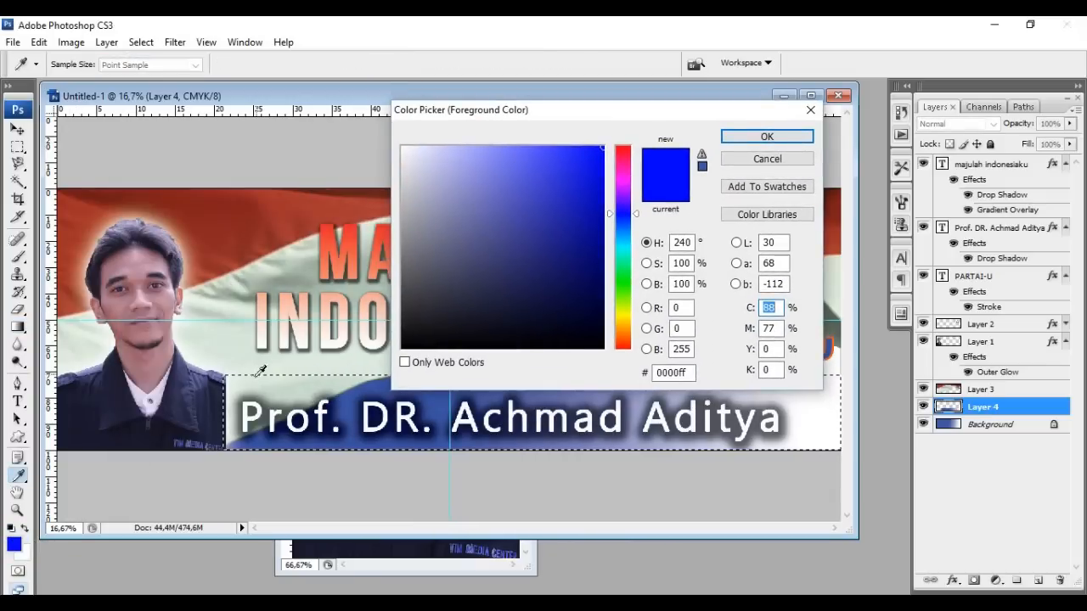
pyautogui.click(218, 421)
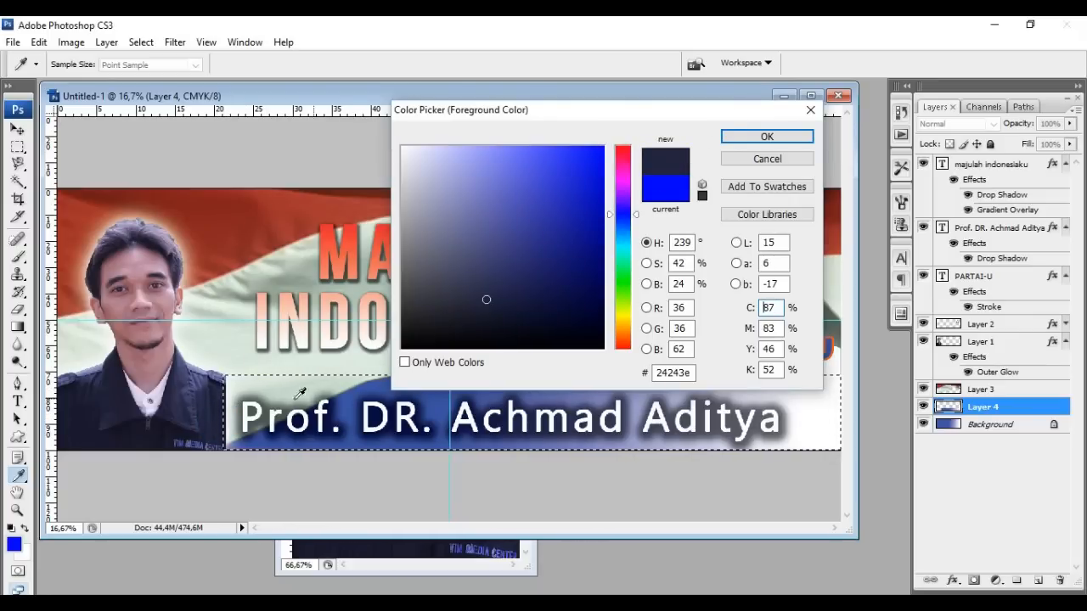
pyautogui.click(737, 136)
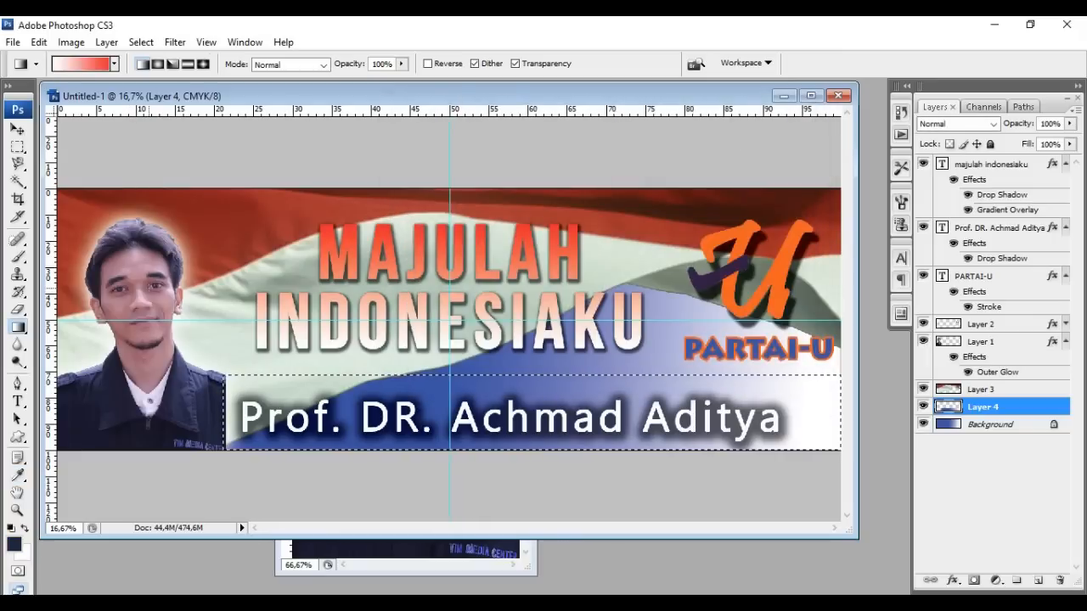
# Reset the gradient presets to defaults and choose Foreground to Transparent
pyautogui.click(114, 63)
pyautogui.click(196, 88)
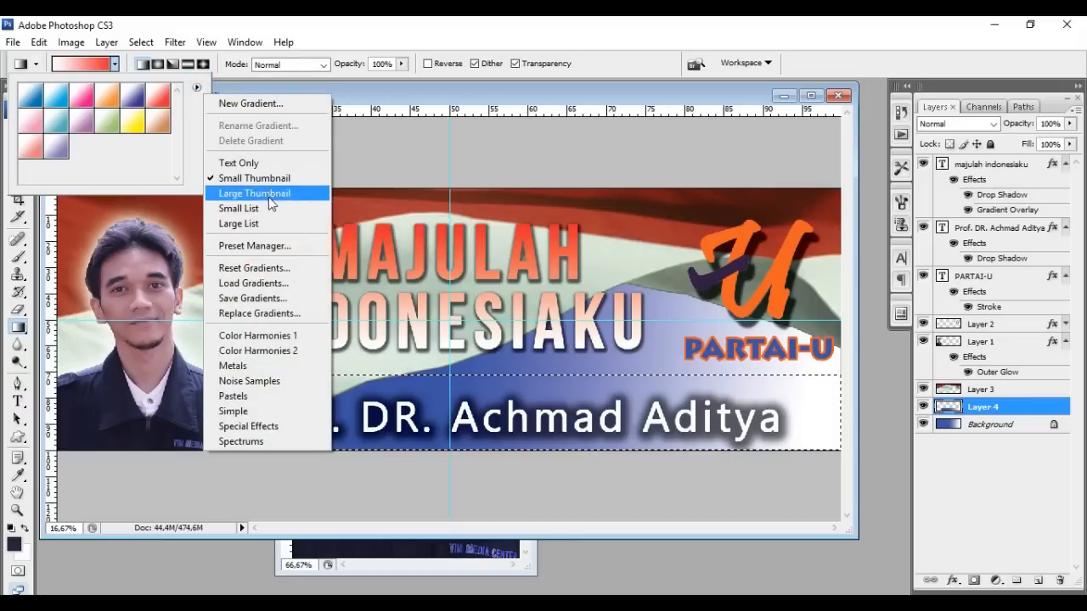
pyautogui.click(275, 268)
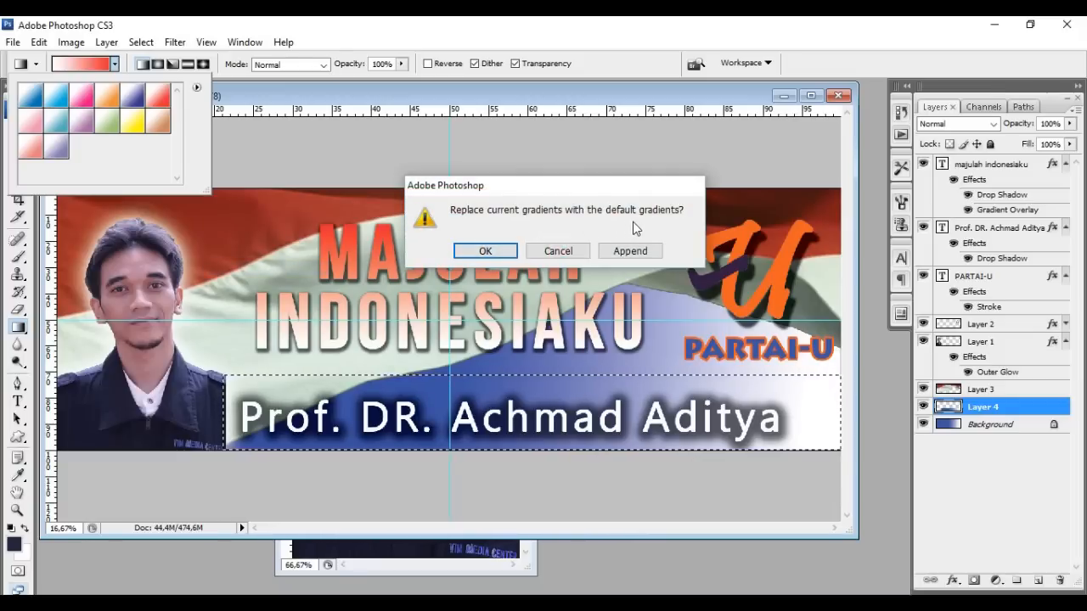
pyautogui.click(505, 248)
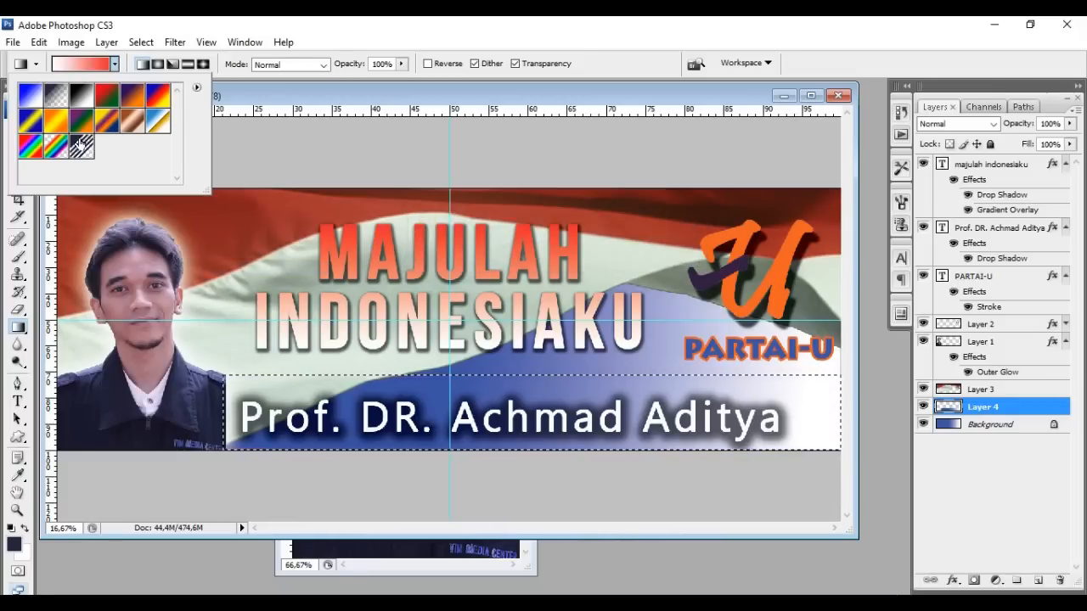
pyautogui.click(57, 100)
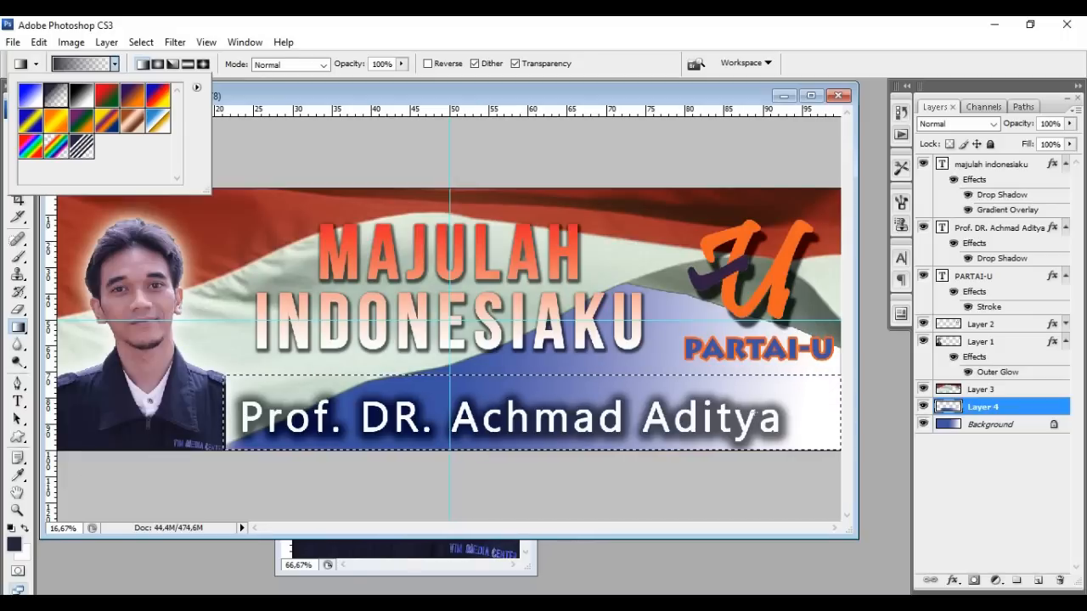
pyautogui.click(236, 407)
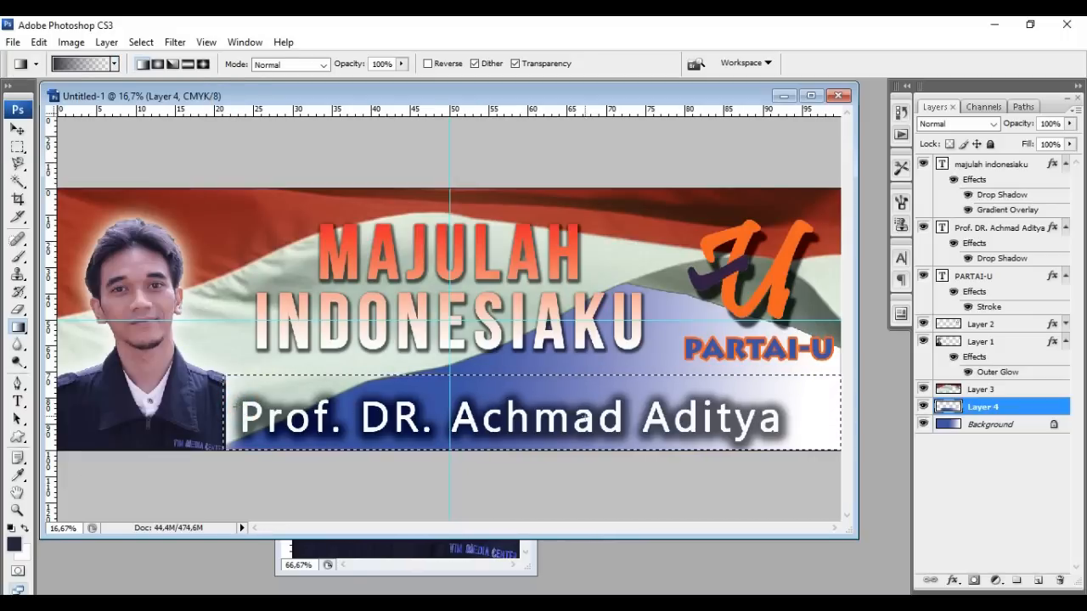
# Fill the strip with navy fading rightward, move Layer 4 above Layer 1, and deselect
pyautogui.moveTo(781, 411); pyautogui.dragTo(782, 411)
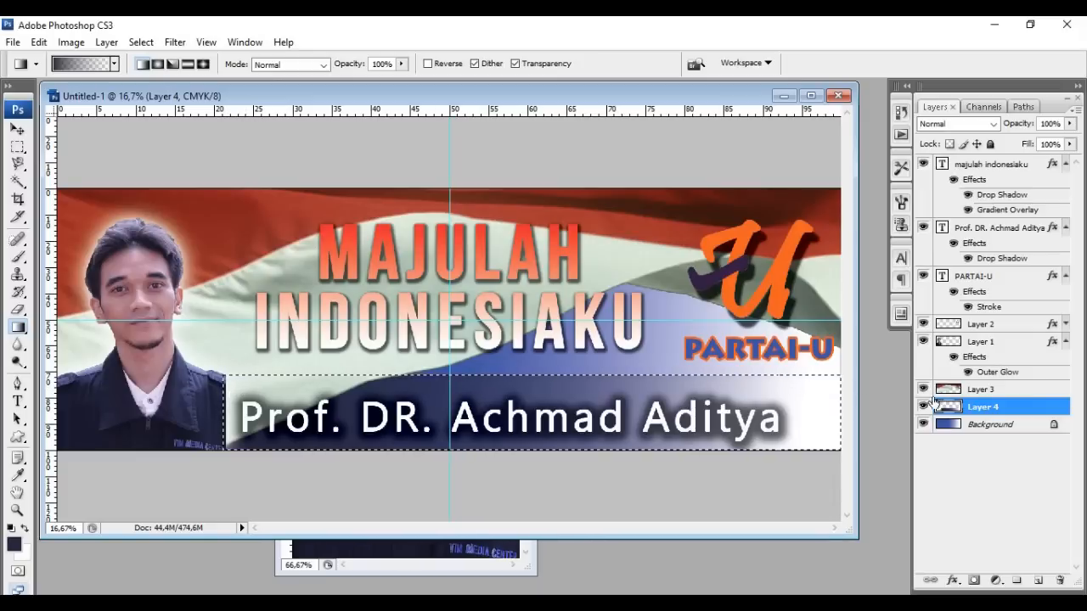
pyautogui.click(990, 409)
pyautogui.moveTo(989, 410); pyautogui.dragTo(989, 389)
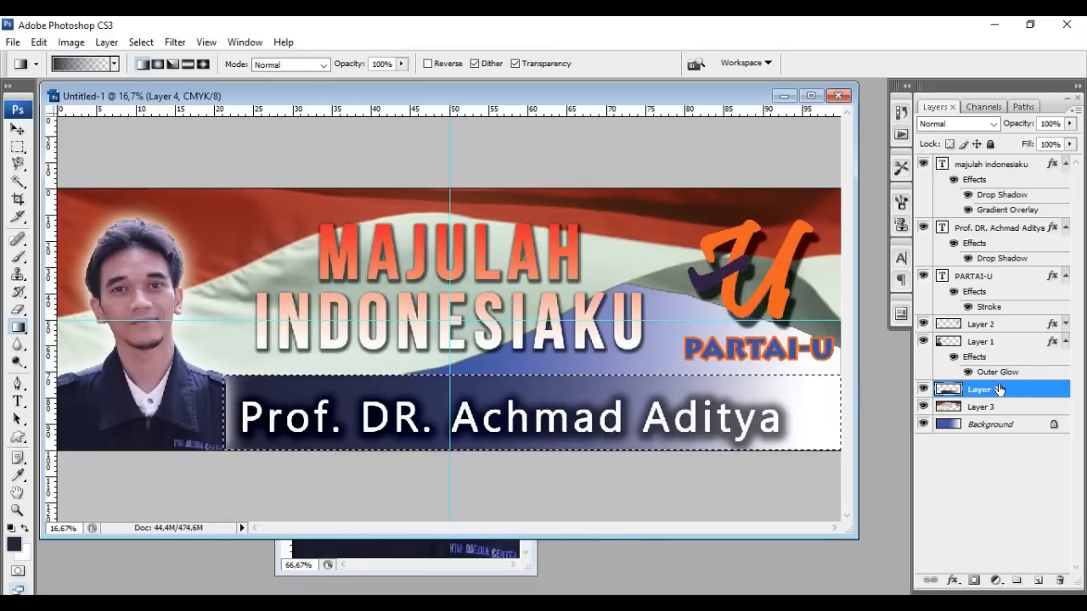
pyautogui.moveTo(1008, 393); pyautogui.dragTo(999, 342)
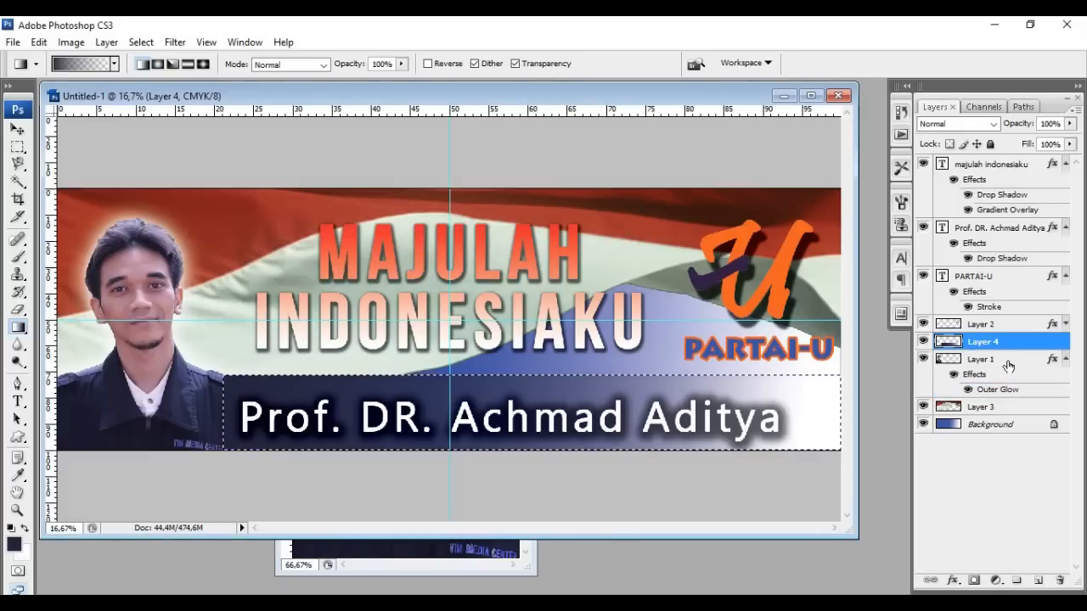
pyautogui.hotkey('ctrl', 'd')
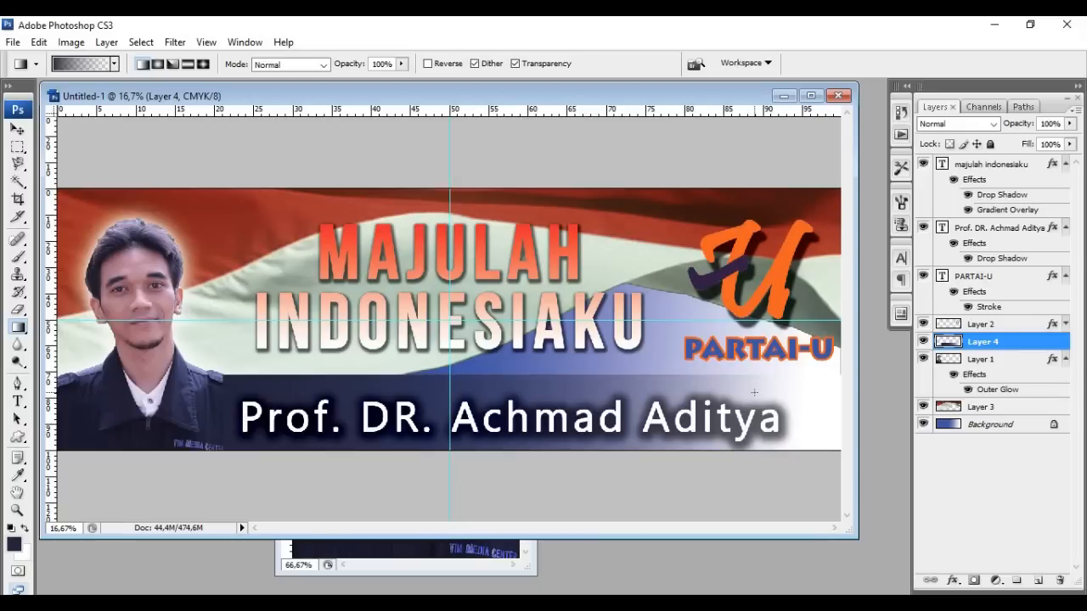
# Nudge Layer 4's navy bar a few pixels down with the Move tool and Shift+arrow keys
pyautogui.click(17, 130)
pyautogui.hotkey('shift', 'Right')
pyautogui.hotkey('shift', 'Right')
pyautogui.hotkey('shift', 'Left')
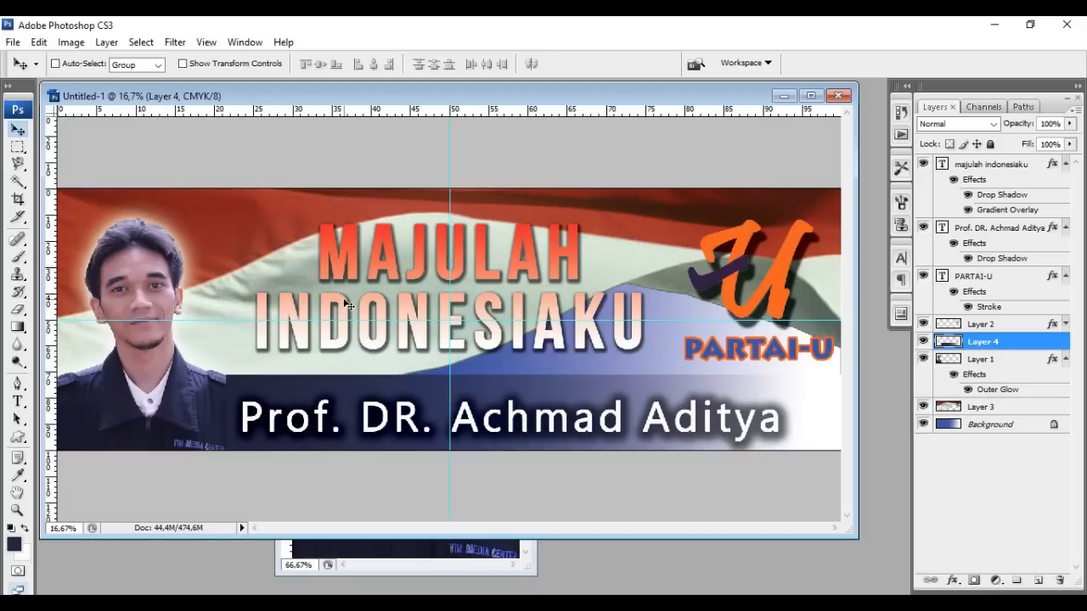
pyautogui.hotkey('shift', 'Down')
pyautogui.hotkey('shift', 'Down')
pyautogui.hotkey('shift', 'Down')
pyautogui.hotkey('shift', 'Down')
pyautogui.hotkey('shift', 'Down')
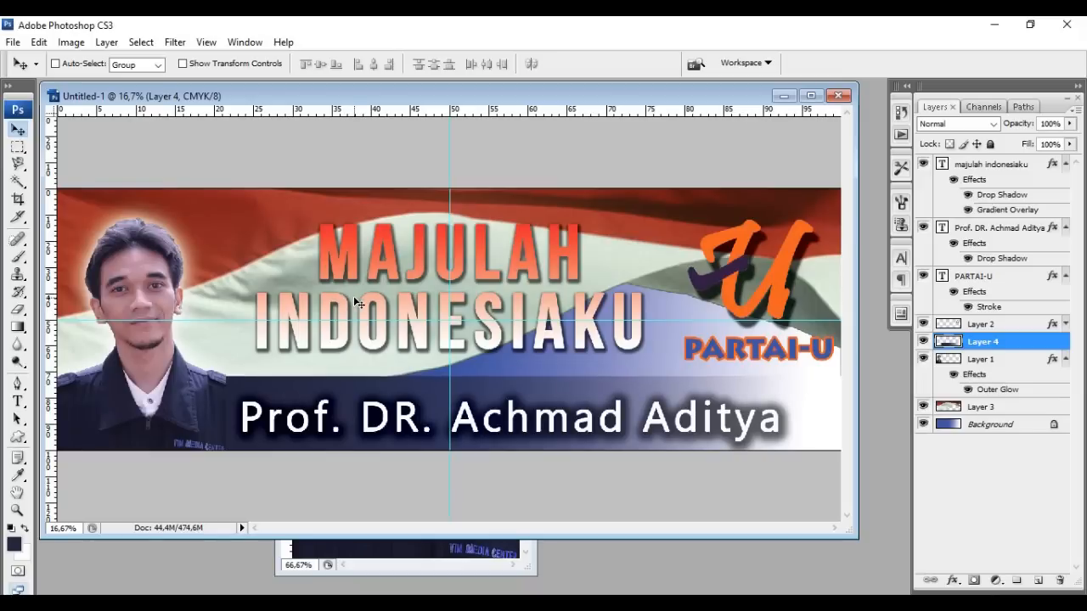
pyautogui.hotkey('shift', 'Down')
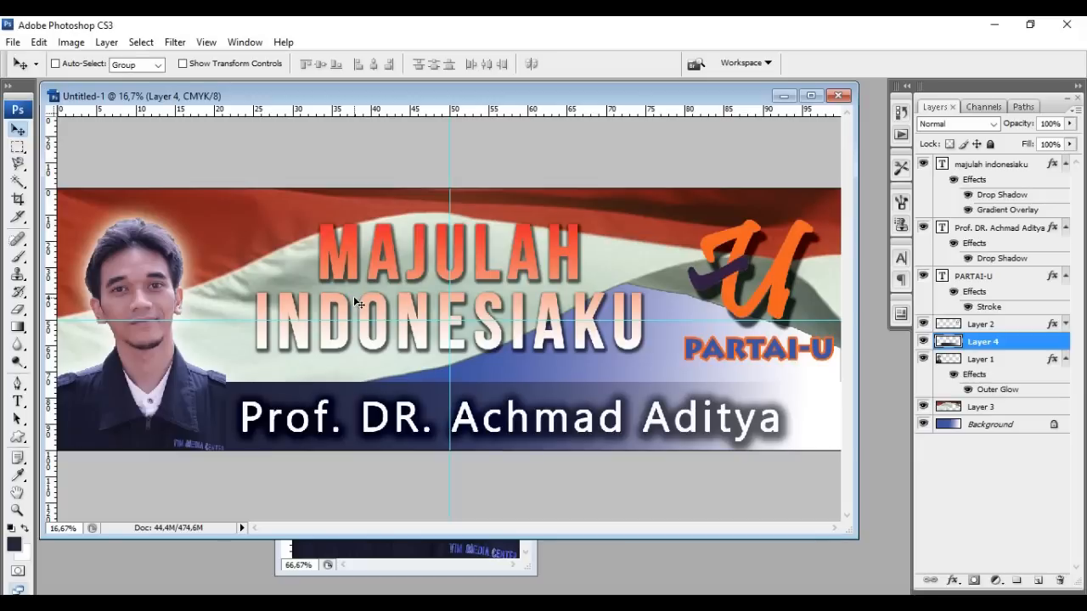
pyautogui.hotkey('shift', 'Up')
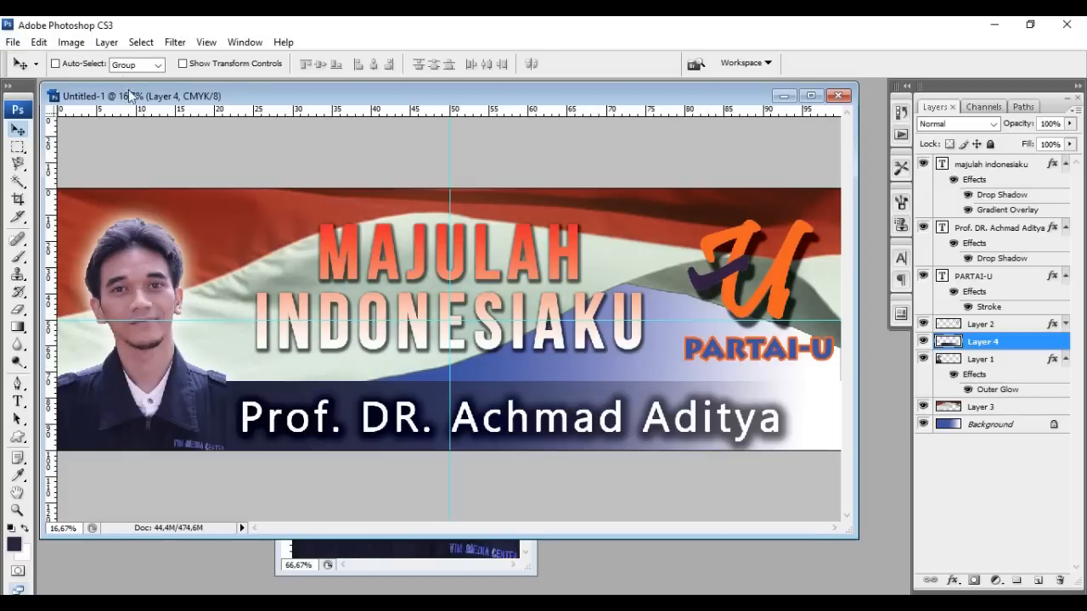
# Start saving the banner and browse to the spanduk folder under Libraries > Pictures
pyautogui.click(13, 42)
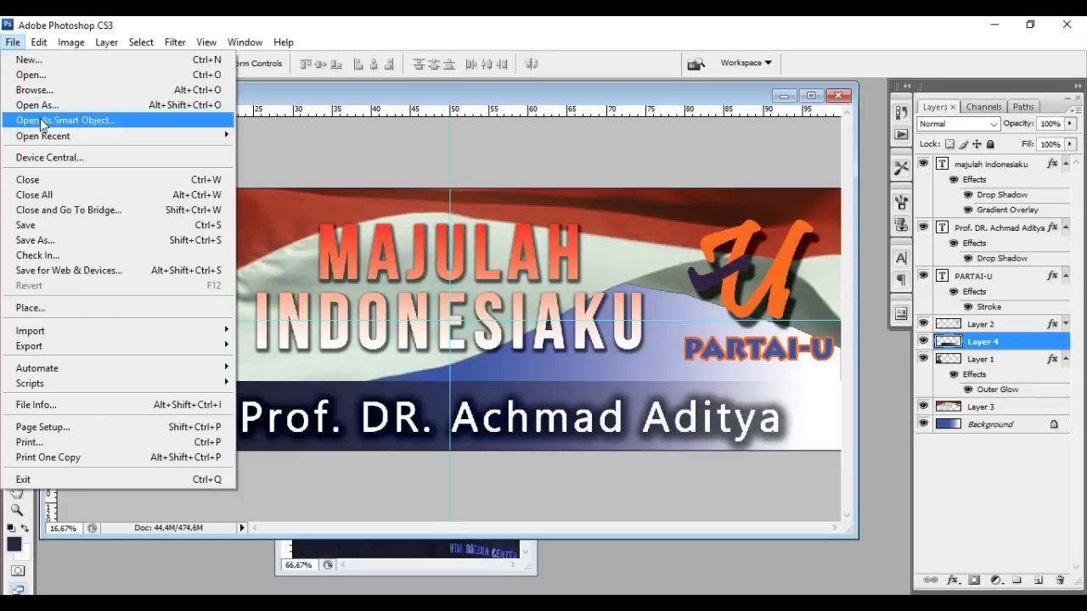
pyautogui.click(85, 226)
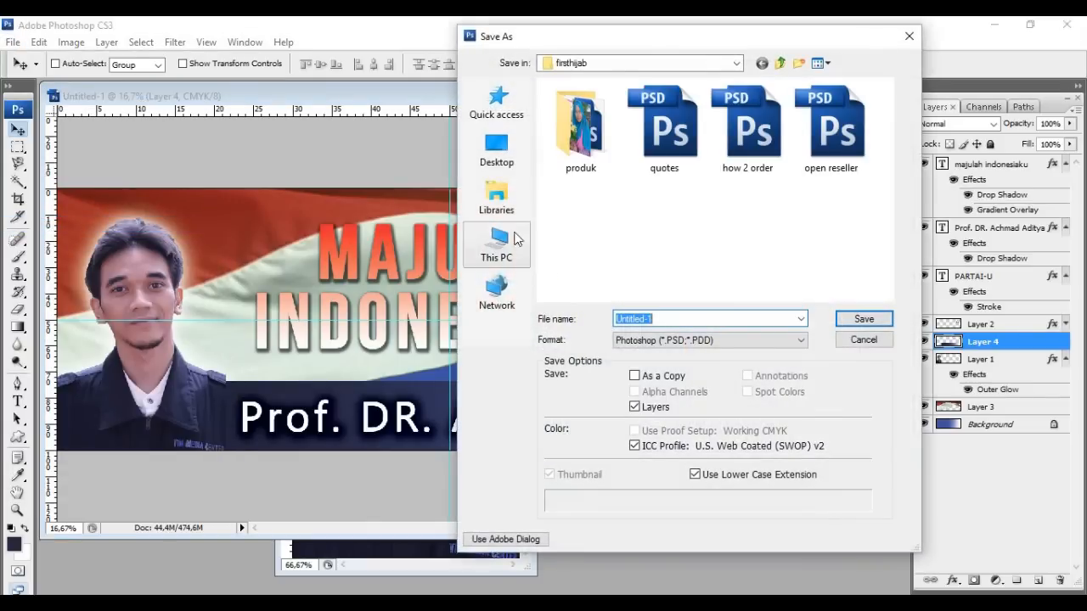
pyautogui.click(509, 247)
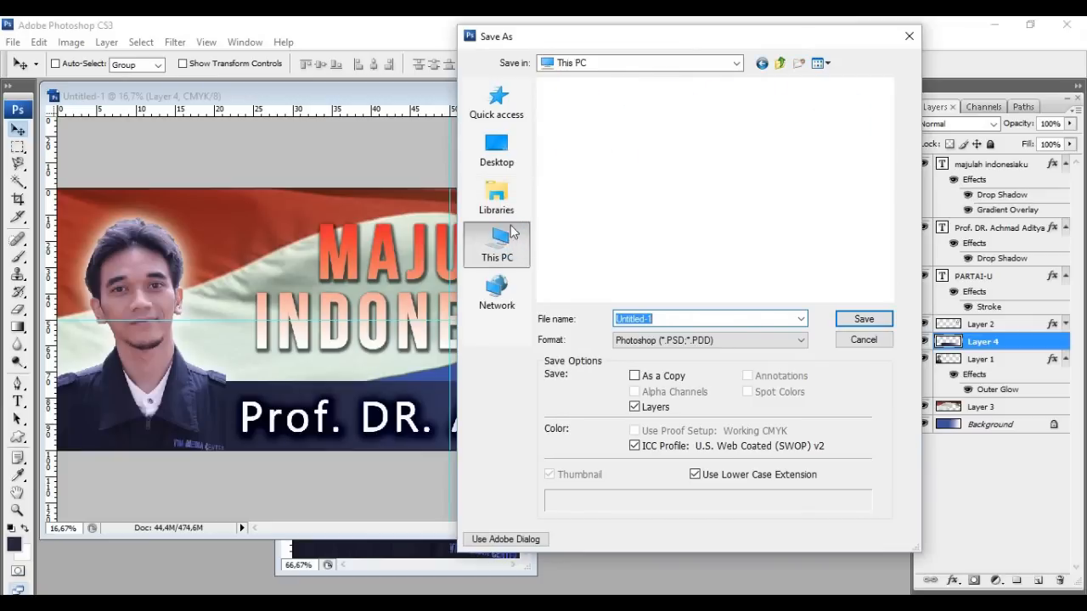
pyautogui.click(514, 100)
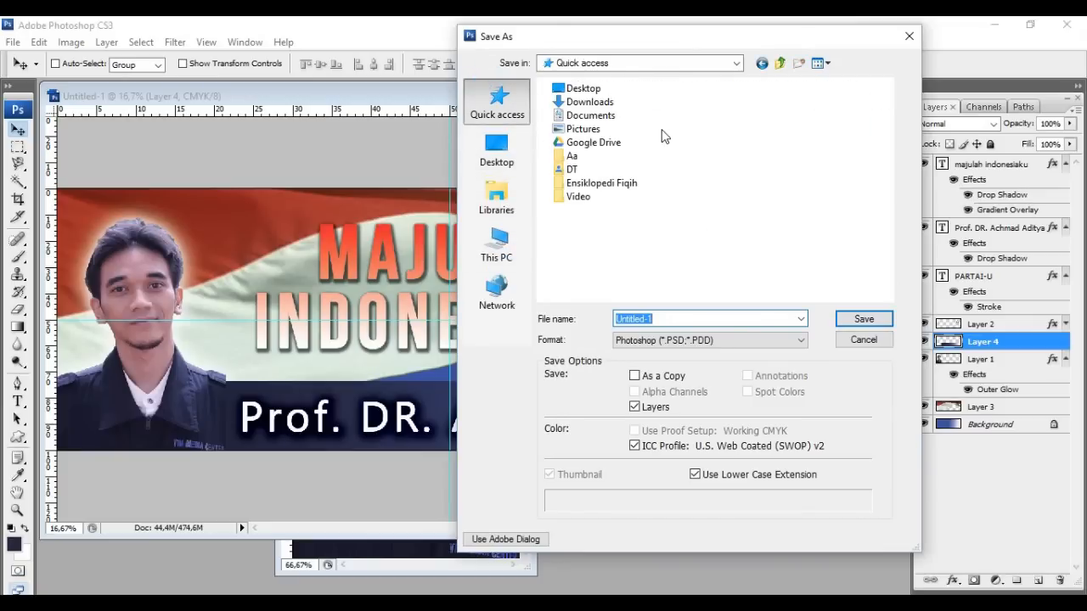
pyautogui.click(513, 252)
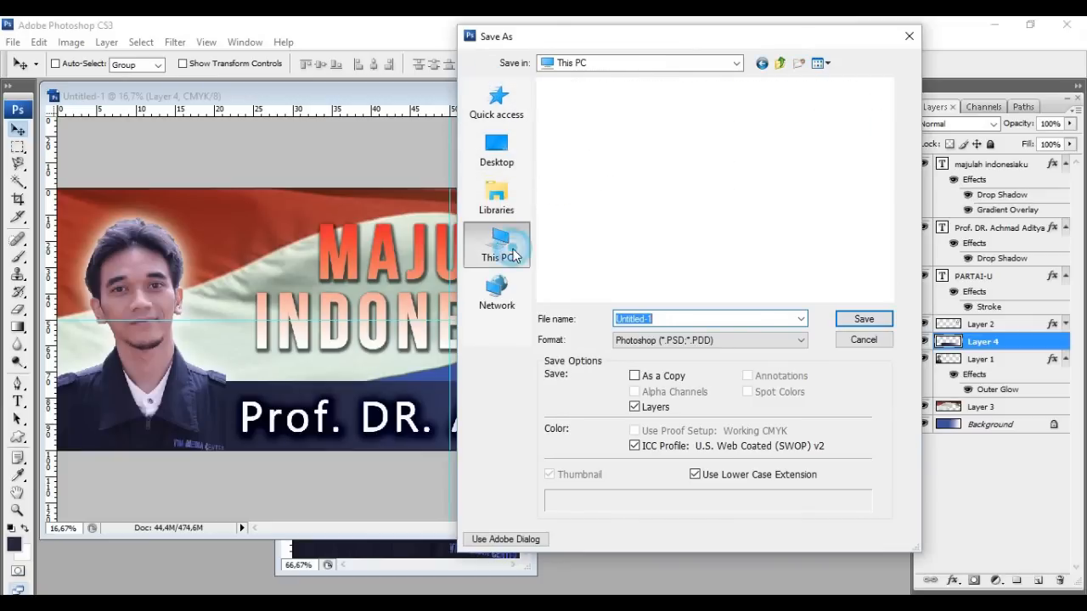
pyautogui.click(496, 197)
pyautogui.click(773, 146)
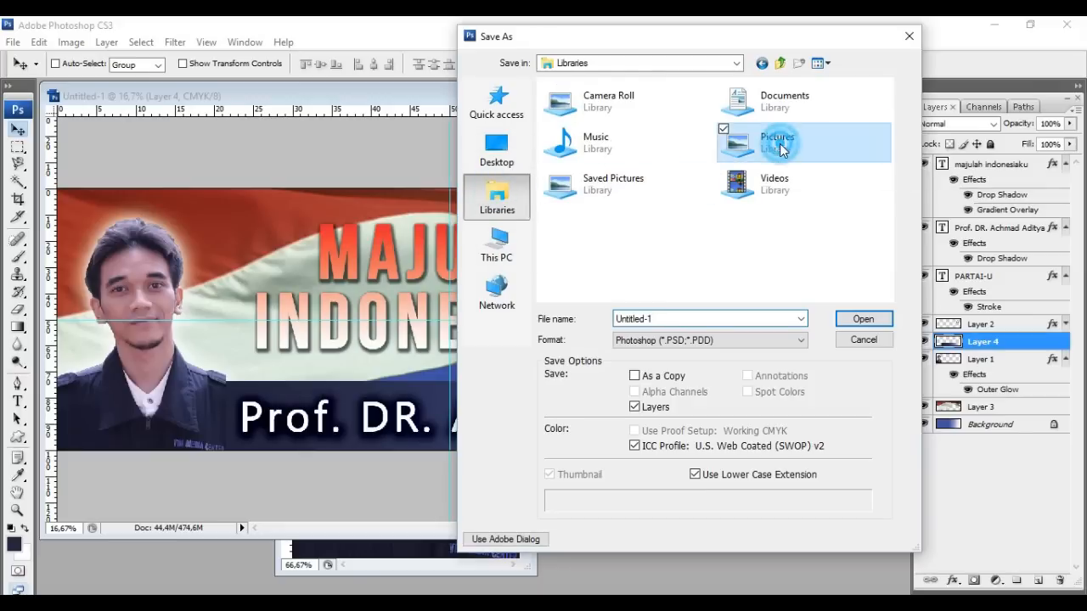
pyautogui.doubleClick(776, 150)
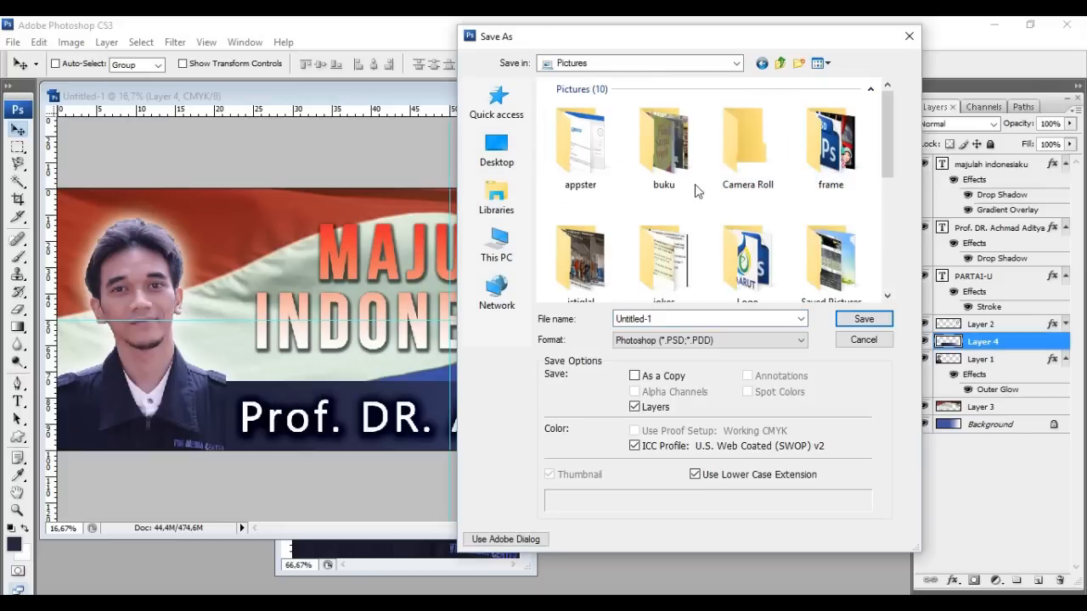
pyautogui.moveTo(885, 155); pyautogui.dragTo(886, 223)
pyautogui.doubleClick(581, 200)
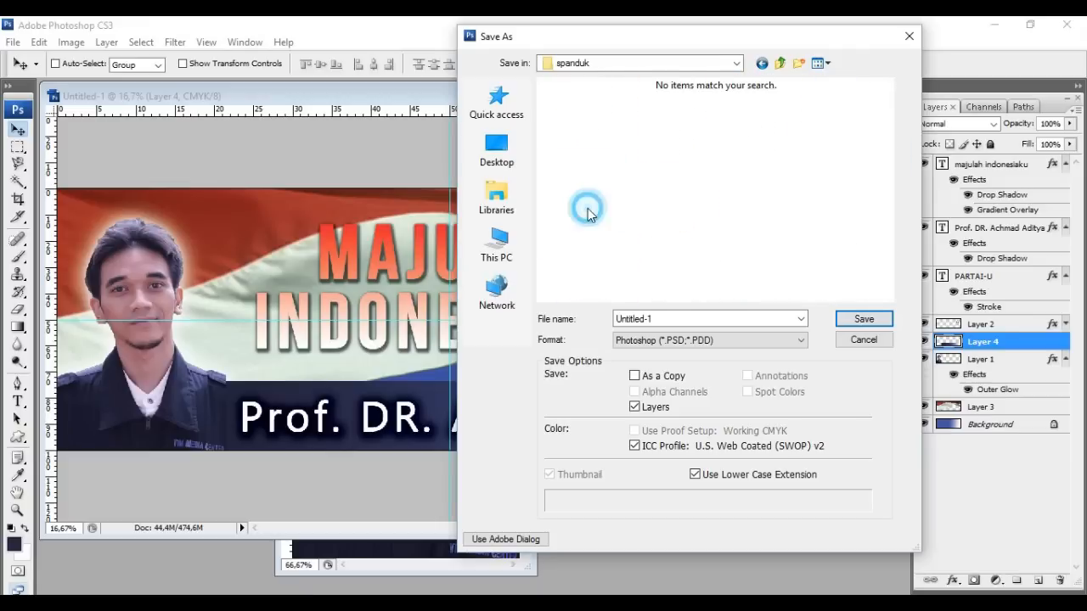
# Save it as spanduk caleg.psd, accepting the Photoshop format options
pyautogui.click(661, 318)
pyautogui.write('spanduk cale')
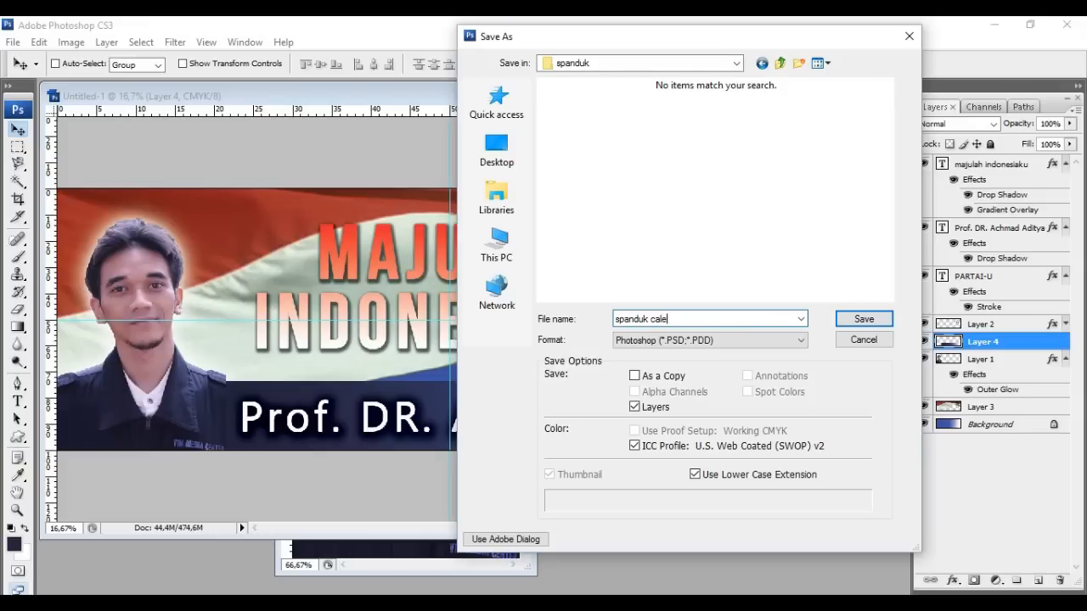
pyautogui.write('g')
pyautogui.press('Return')
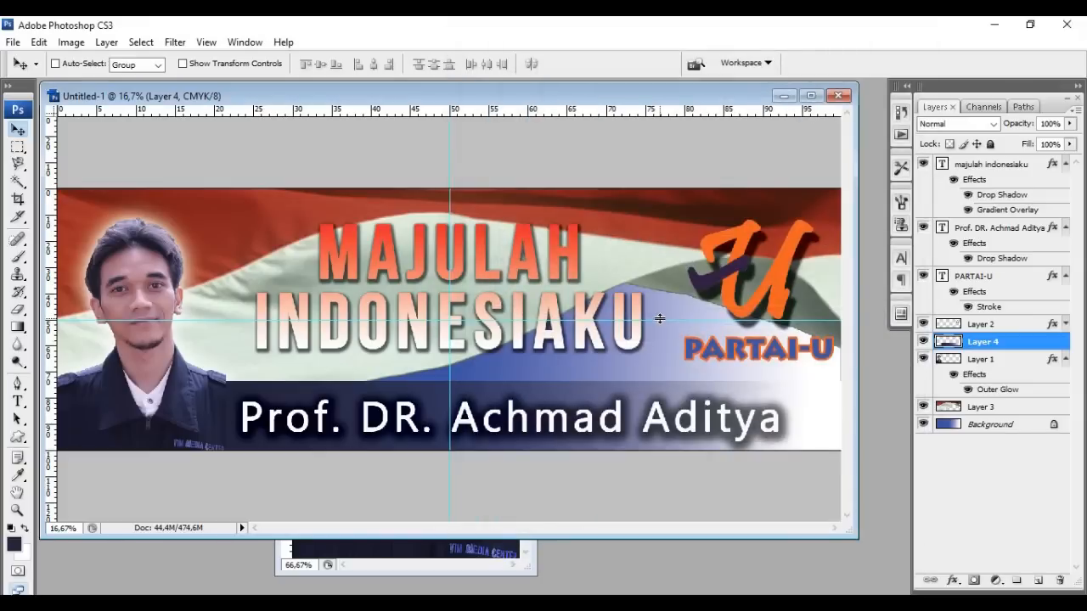
pyautogui.click(701, 208)
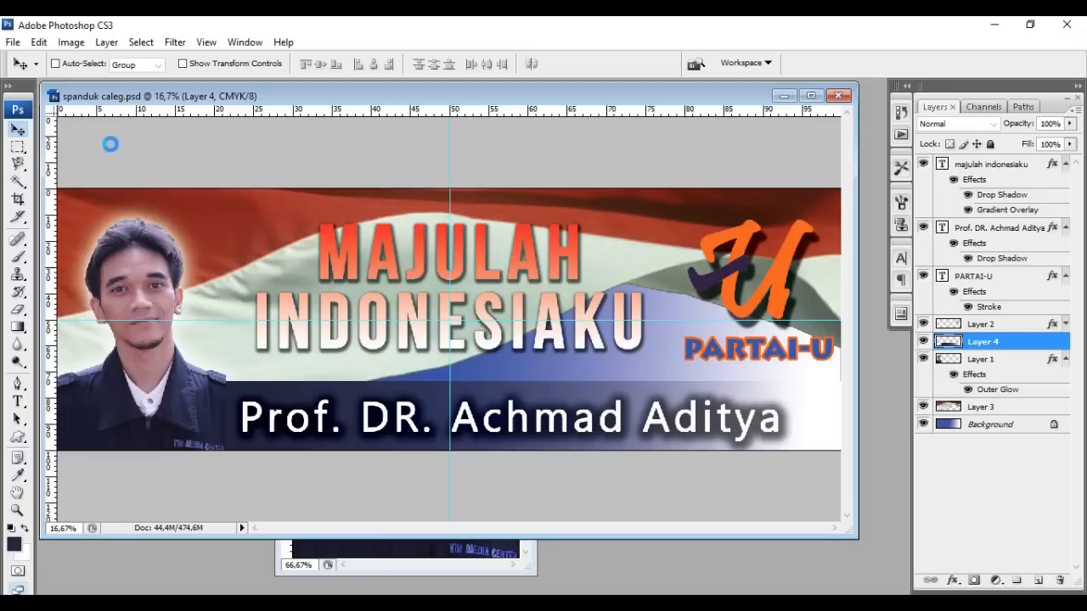
# Save a JPEG copy, spanduk caleg copy.jpg, at quality 8 (High), Baseline Standard
pyautogui.click(12, 42)
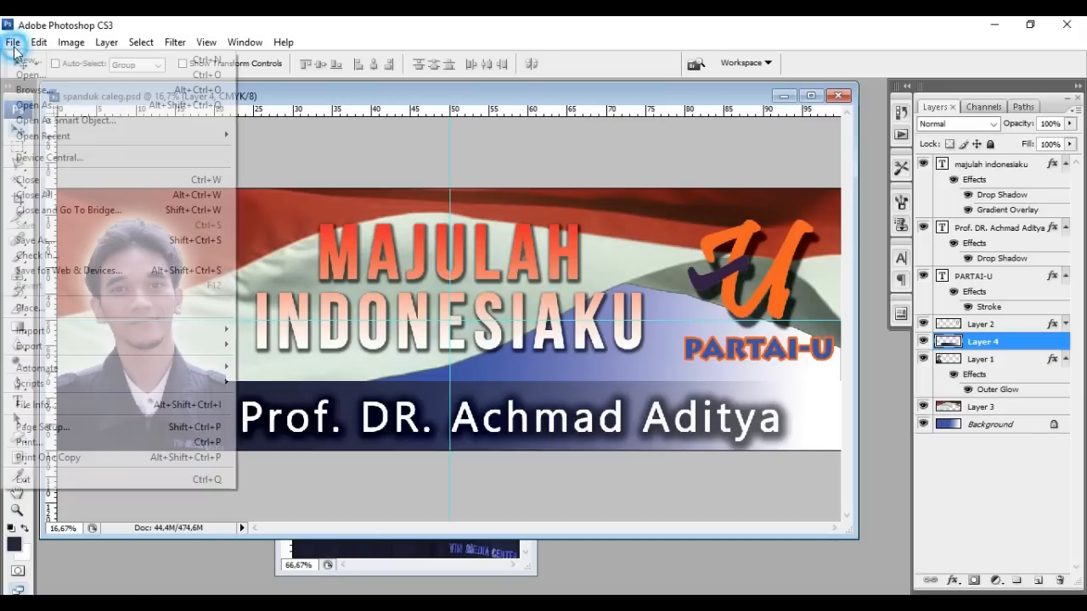
pyautogui.click(90, 243)
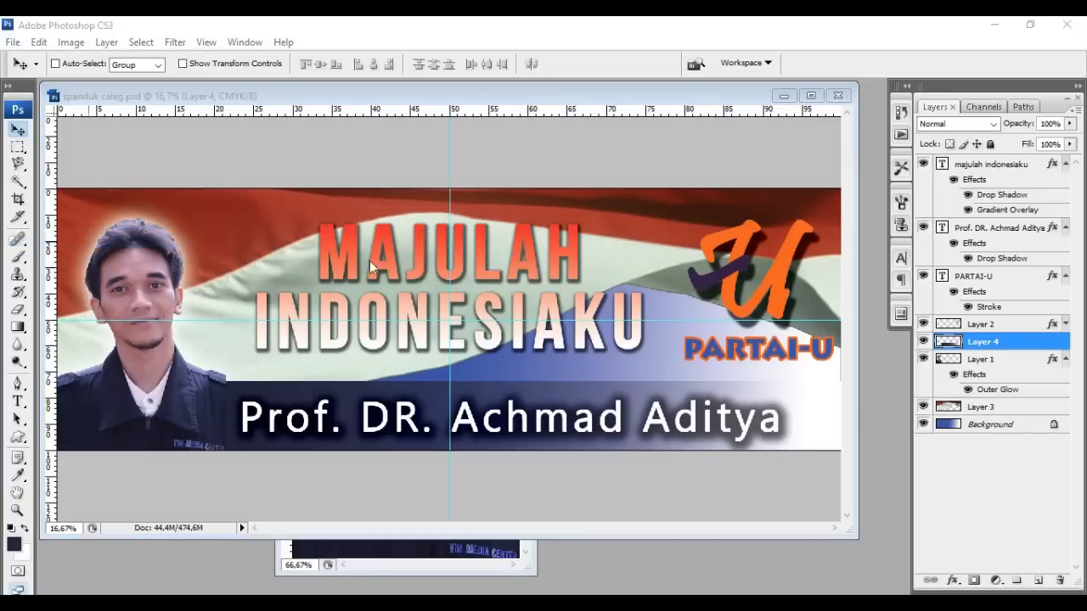
pyautogui.click(653, 348)
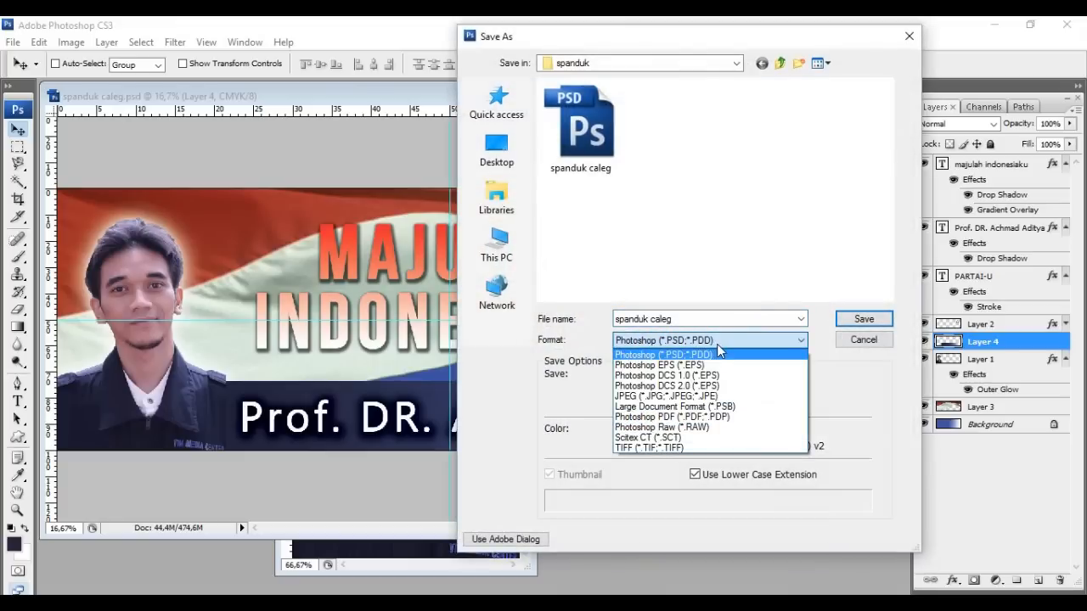
pyautogui.click(720, 394)
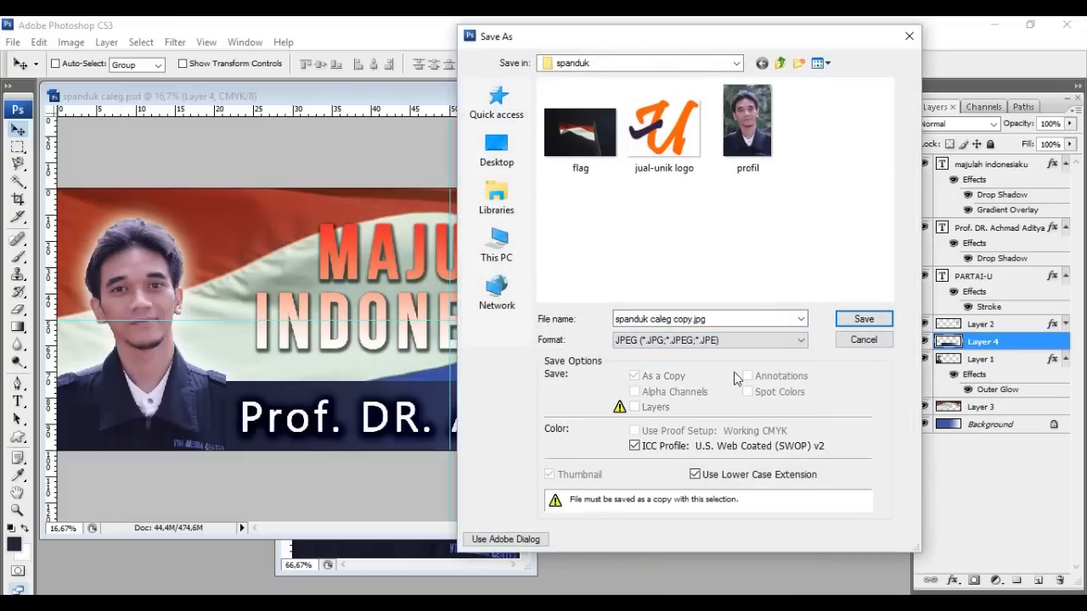
pyautogui.click(849, 319)
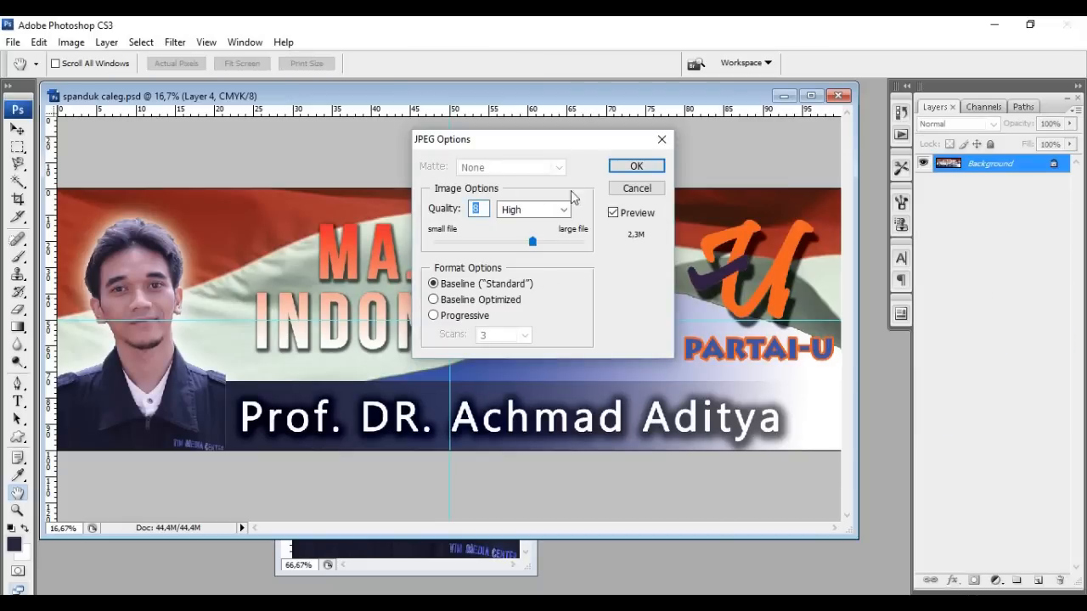
pyautogui.click(633, 169)
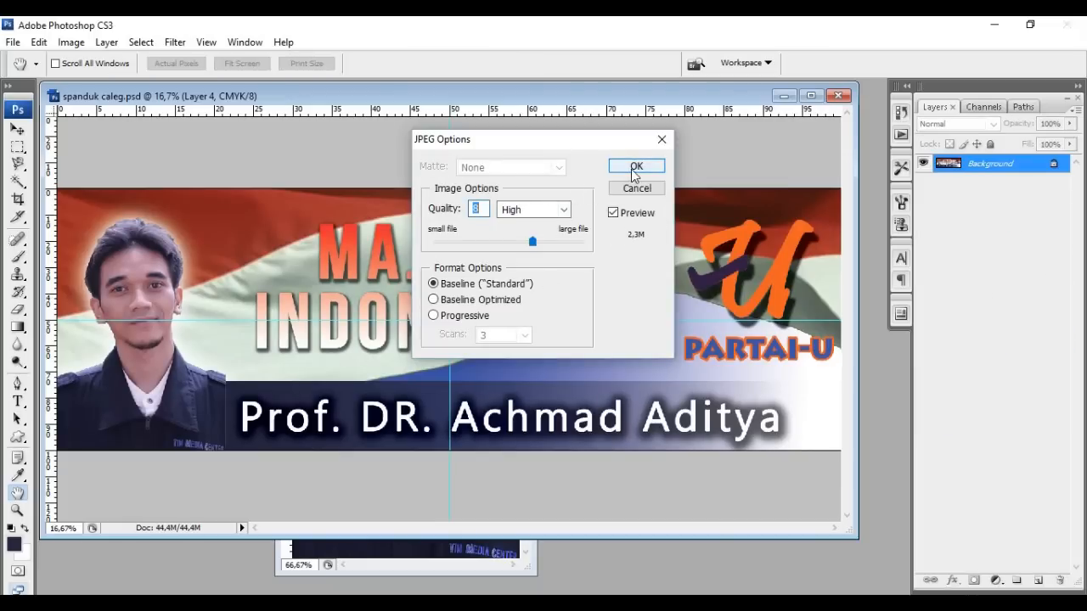